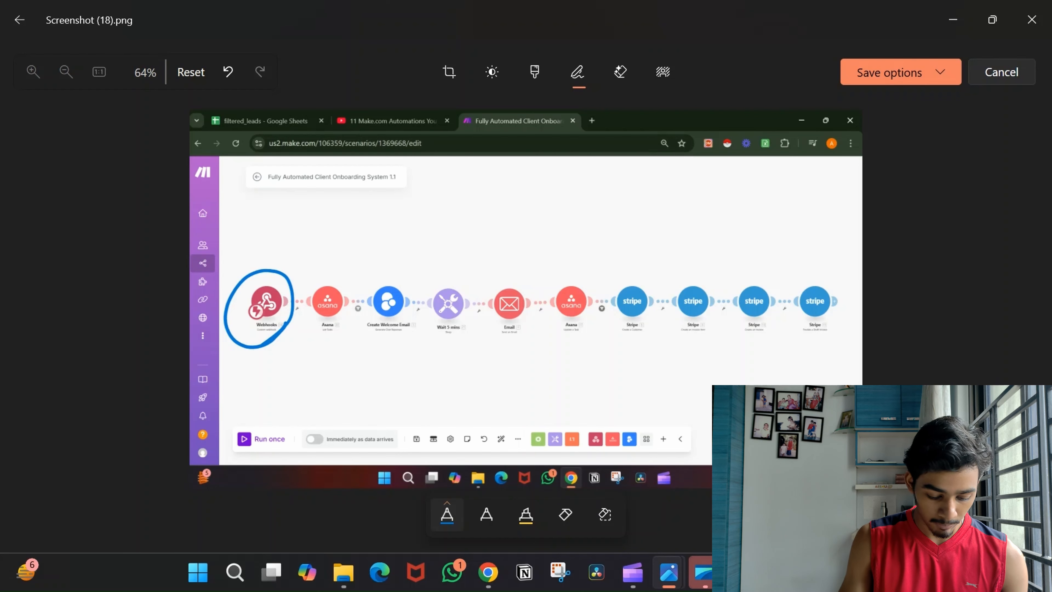
Mark the Webhooks trigger, tick Create Welcome Email, and draw an arrow to the Email module.
mouse_move(237, 366)
left_mouse_down()
mouse_move(277, 343)
mouse_move(249, 367)
left_mouse_up()
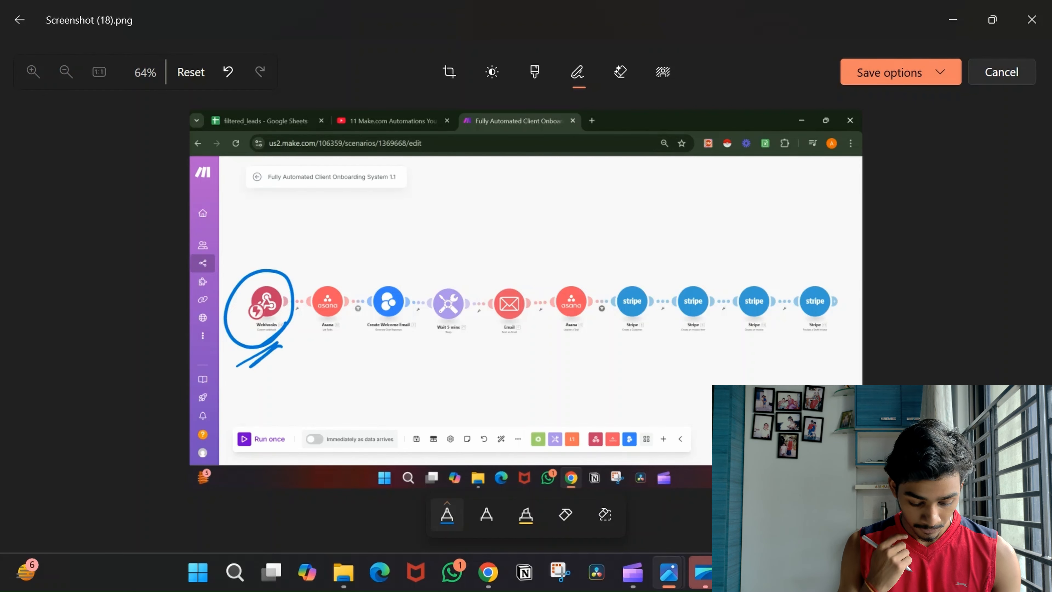
left_click_drag(358, 355, 403, 334)
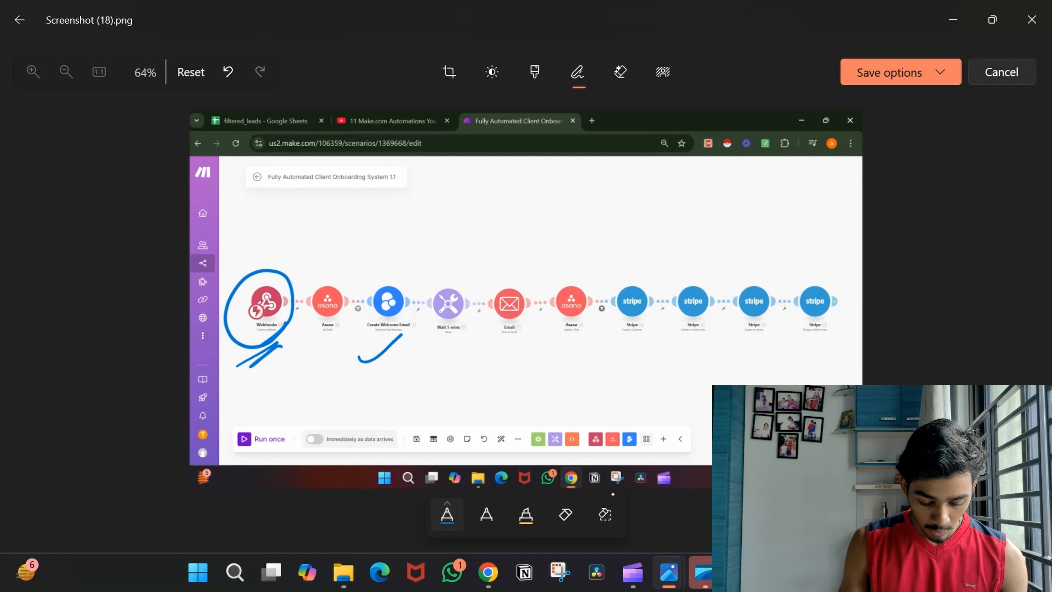
left_click_drag(357, 375, 407, 345)
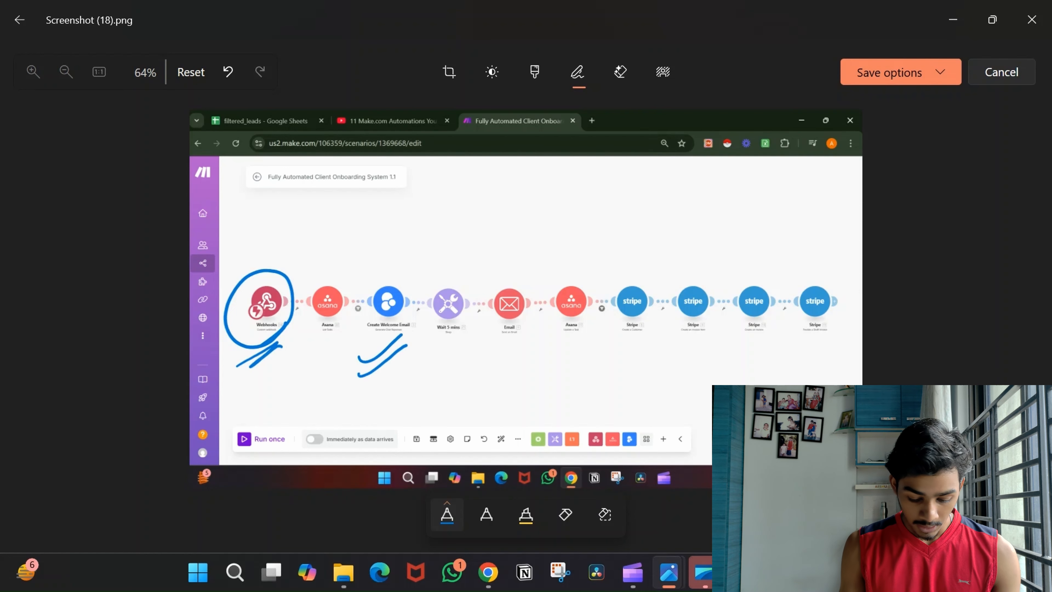
mouse_move(393, 290)
left_mouse_down()
mouse_move(448, 253)
mouse_move(509, 283)
mouse_move(522, 268)
left_mouse_up()
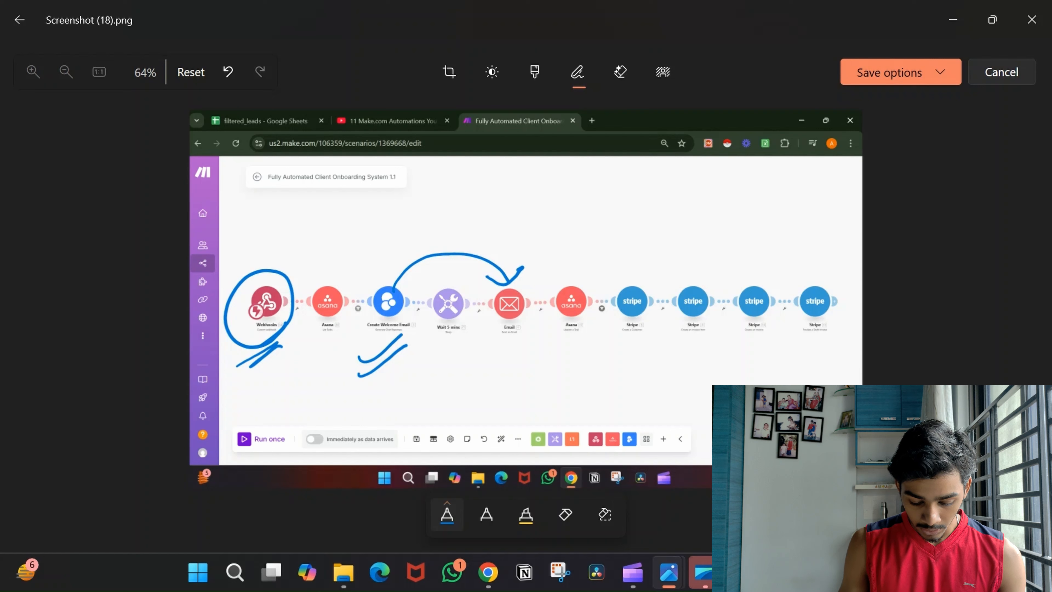
Write and underline 'Pend Invoice' by the second Asana step, underline the Stripe steps, then open Screenshot (19).
left_click_drag(554, 352, 605, 342)
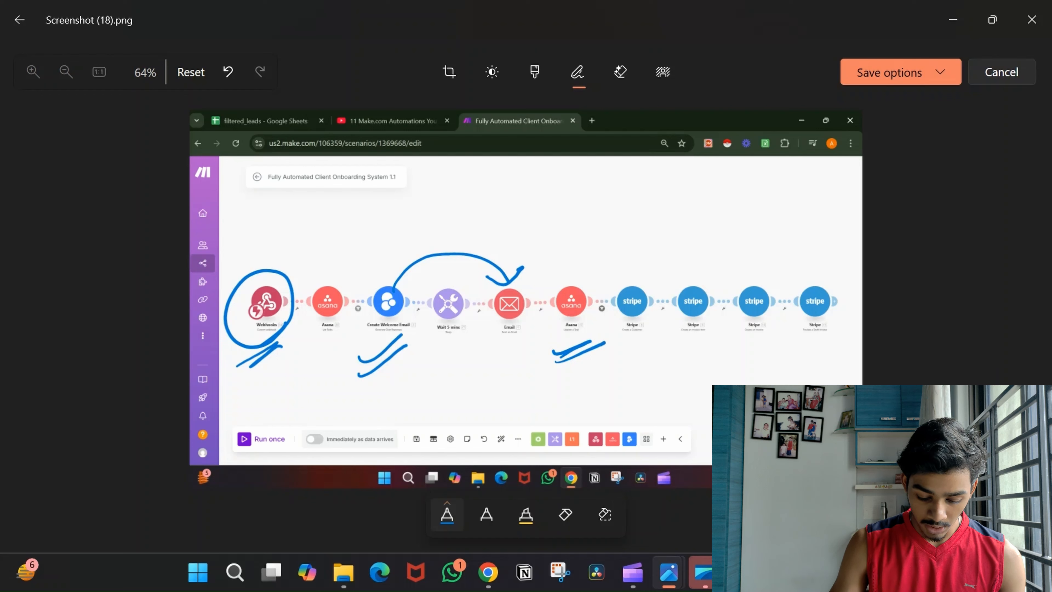
mouse_move(551, 249)
left_mouse_down()
mouse_move(557, 269)
mouse_move(641, 251)
mouse_move(740, 199)
left_mouse_up()
left_click_drag(634, 284, 779, 213)
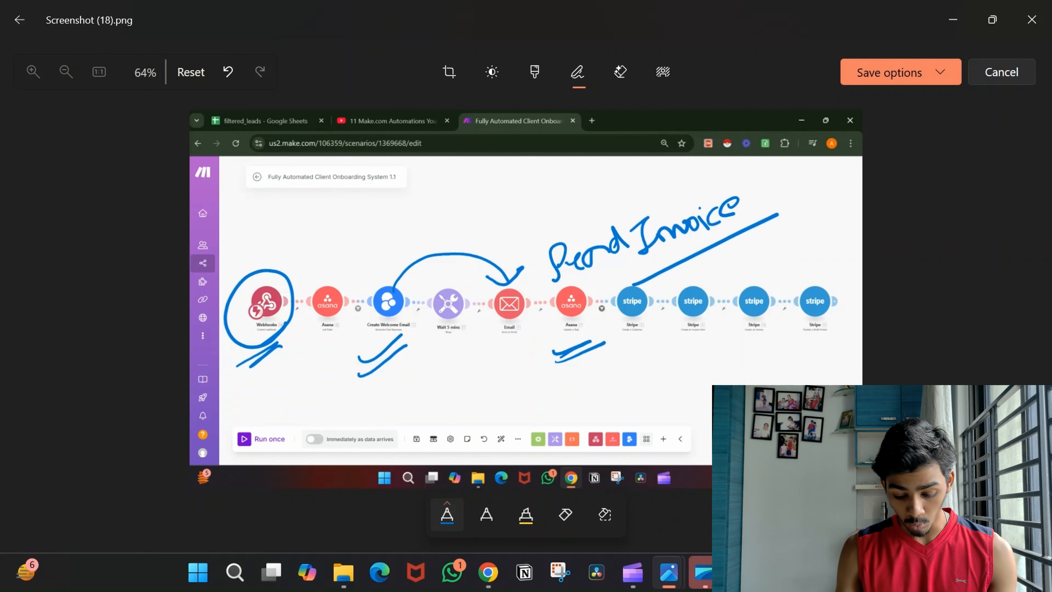
left_click_drag(619, 340, 843, 327)
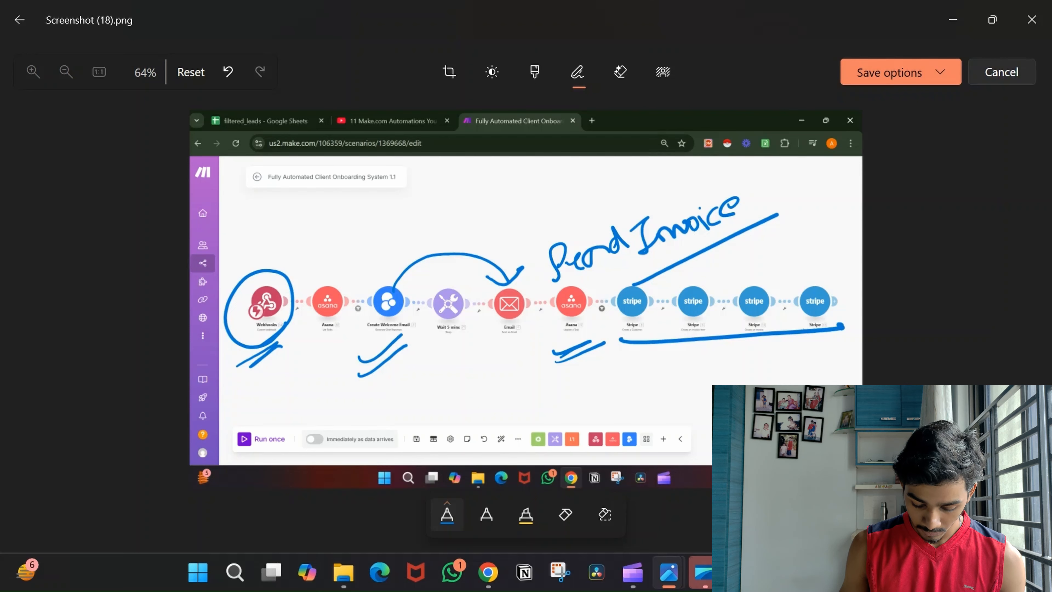
left_click(669, 572)
left_click(756, 496)
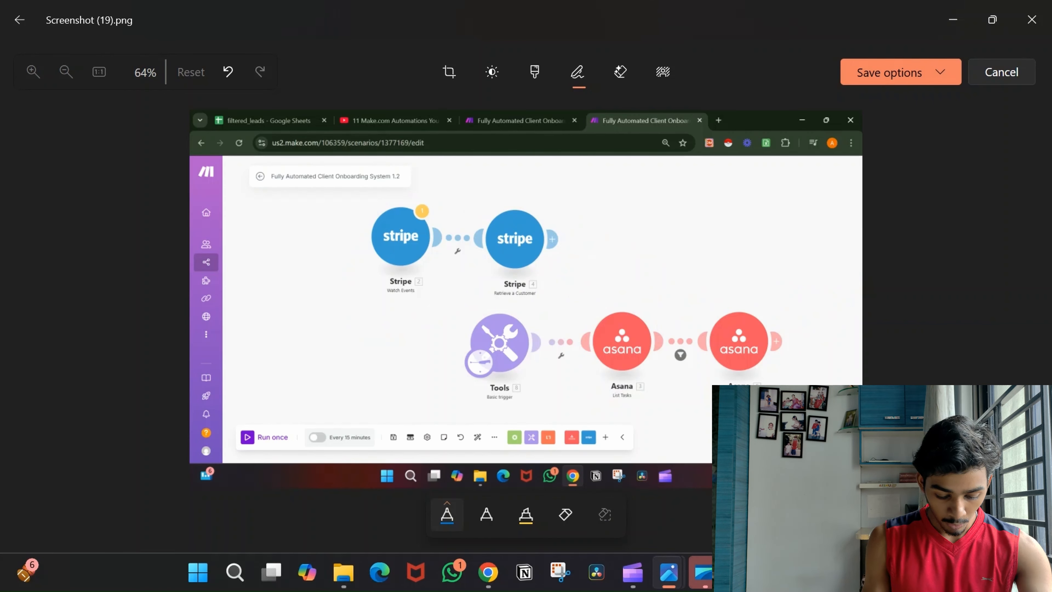
Circle the two Stripe modules and underline Asana List Tasks, erasing the stray circle around it.
mouse_move(386, 310)
left_mouse_down()
mouse_move(362, 286)
mouse_move(422, 293)
left_mouse_up()
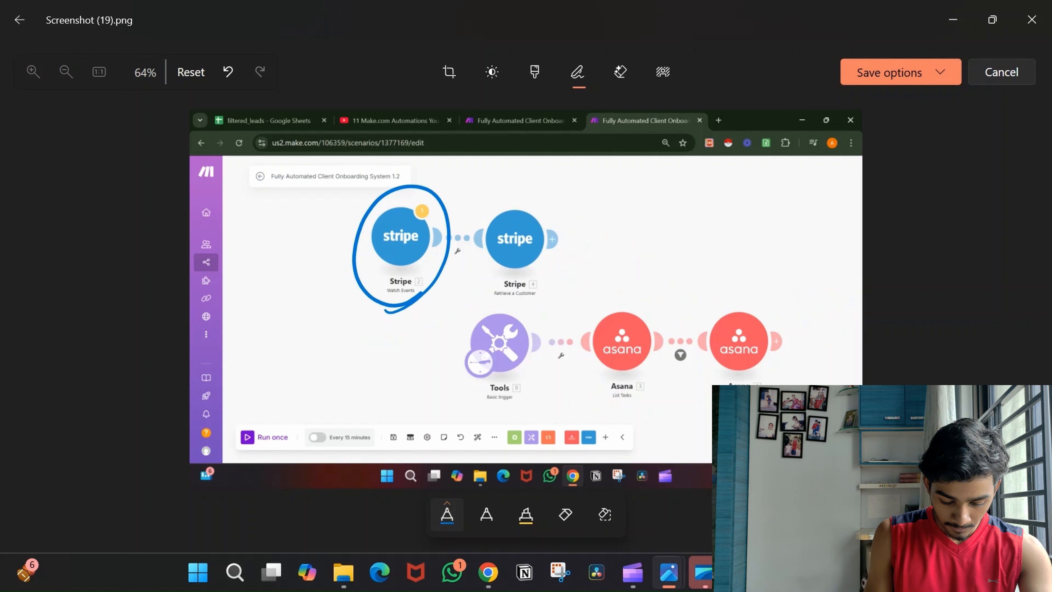
mouse_move(478, 294)
left_mouse_down()
mouse_move(533, 302)
mouse_move(524, 314)
mouse_move(598, 293)
mouse_move(613, 416)
mouse_move(601, 293)
left_mouse_up()
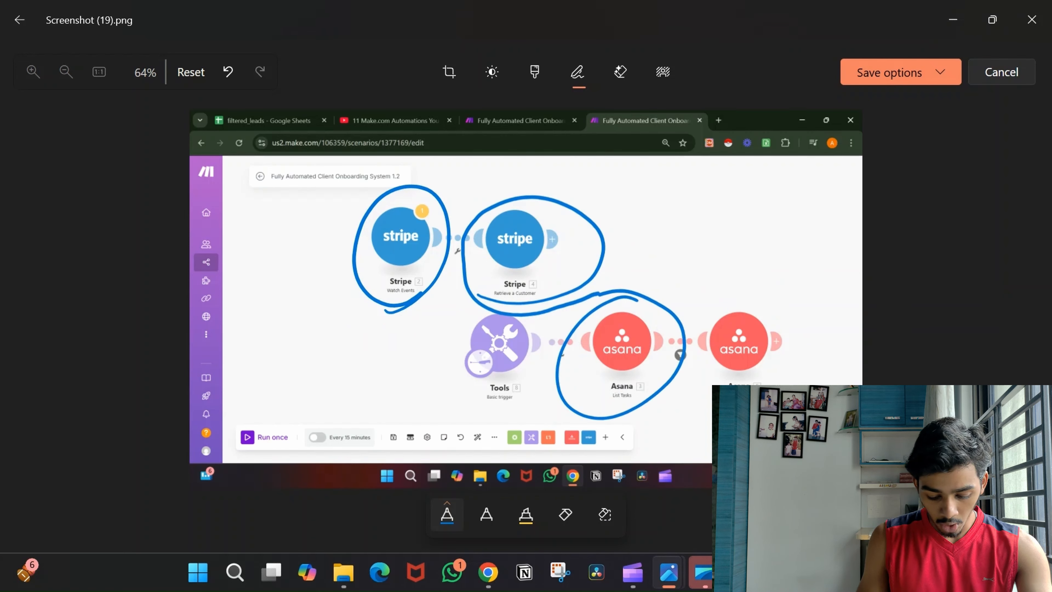
left_click_drag(571, 415, 676, 389)
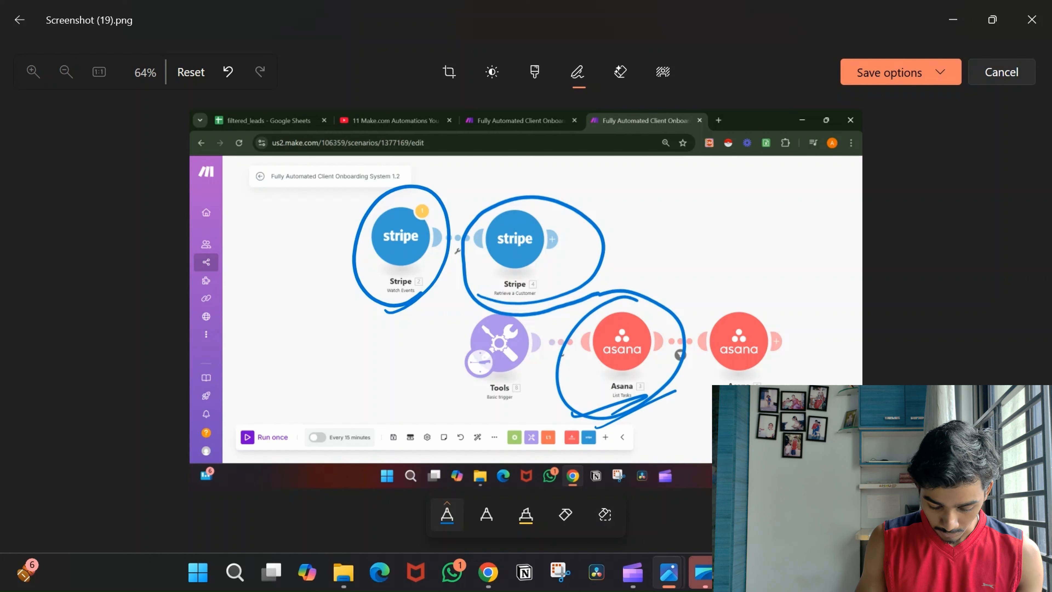
left_click(565, 514)
left_click(561, 391)
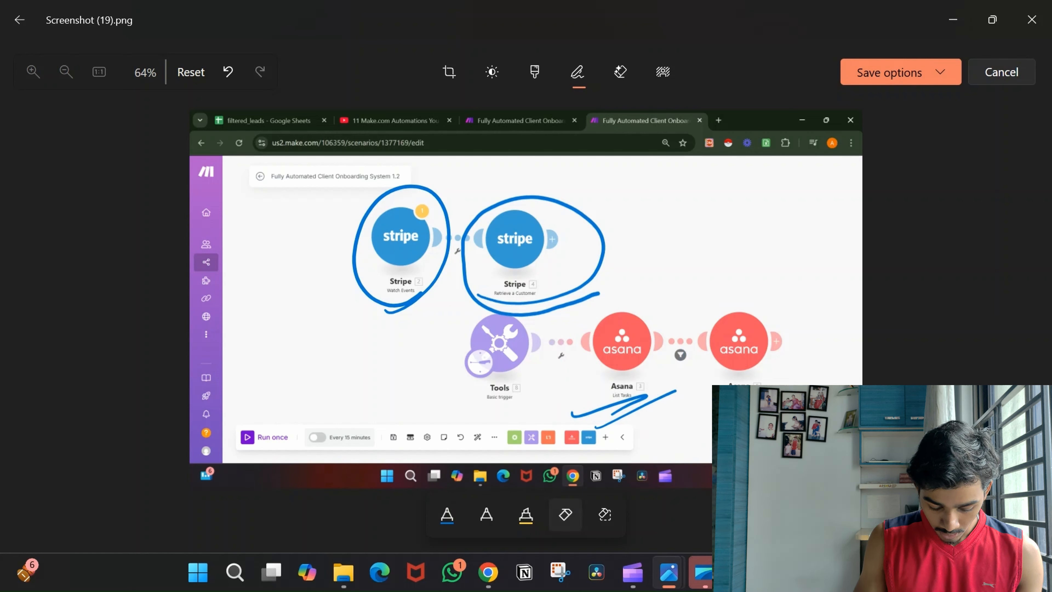
left_click(446, 514)
left_click_drag(667, 372, 700, 360)
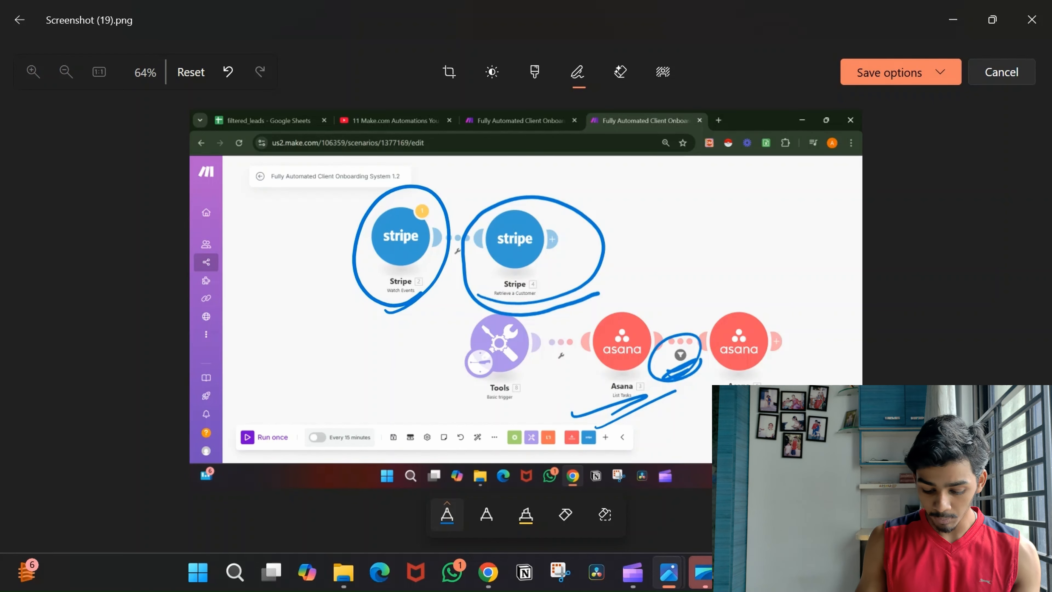
Circle the second Asana module, write and underline 'Closed', then minimize Photos.
mouse_move(787, 387)
left_mouse_down()
mouse_move(758, 299)
mouse_move(706, 406)
left_mouse_up()
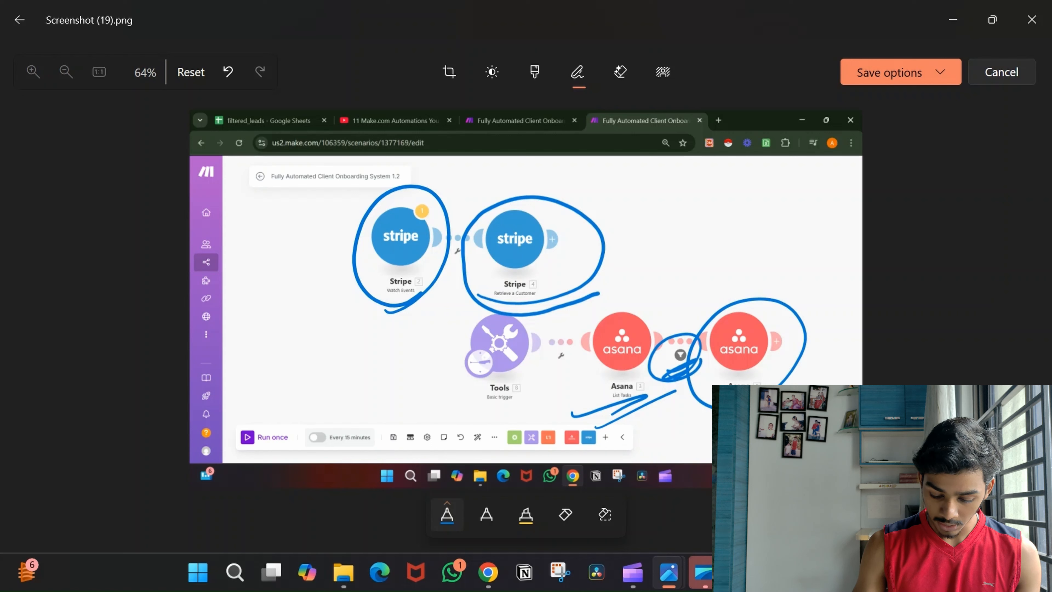
mouse_move(766, 248)
left_mouse_down()
mouse_move(791, 265)
mouse_move(824, 251)
mouse_move(857, 211)
left_mouse_up()
left_click_drag(800, 286, 862, 252)
left_click_drag(798, 296, 861, 262)
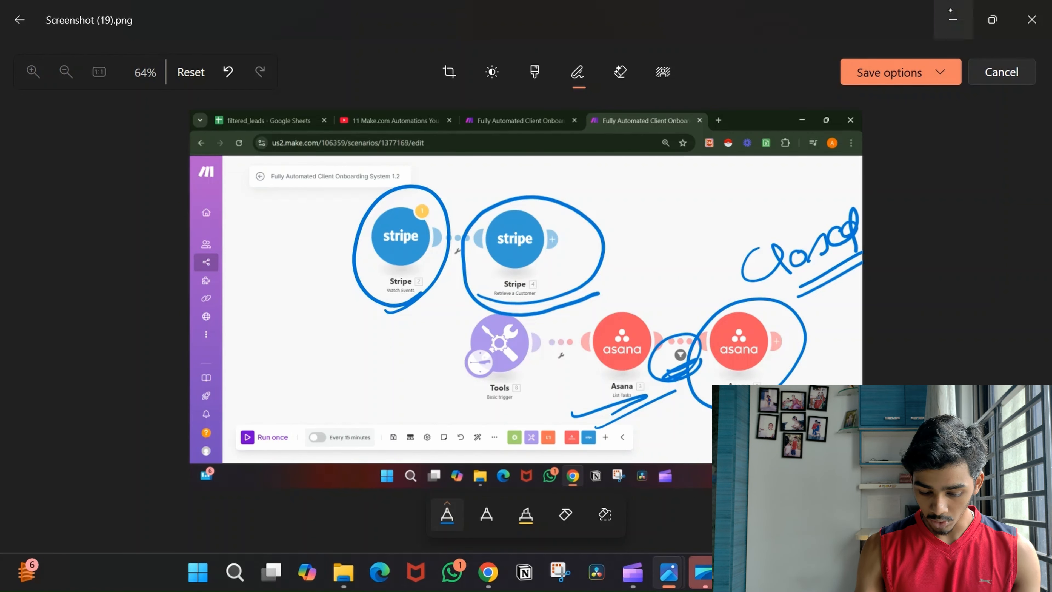
left_click(953, 20)
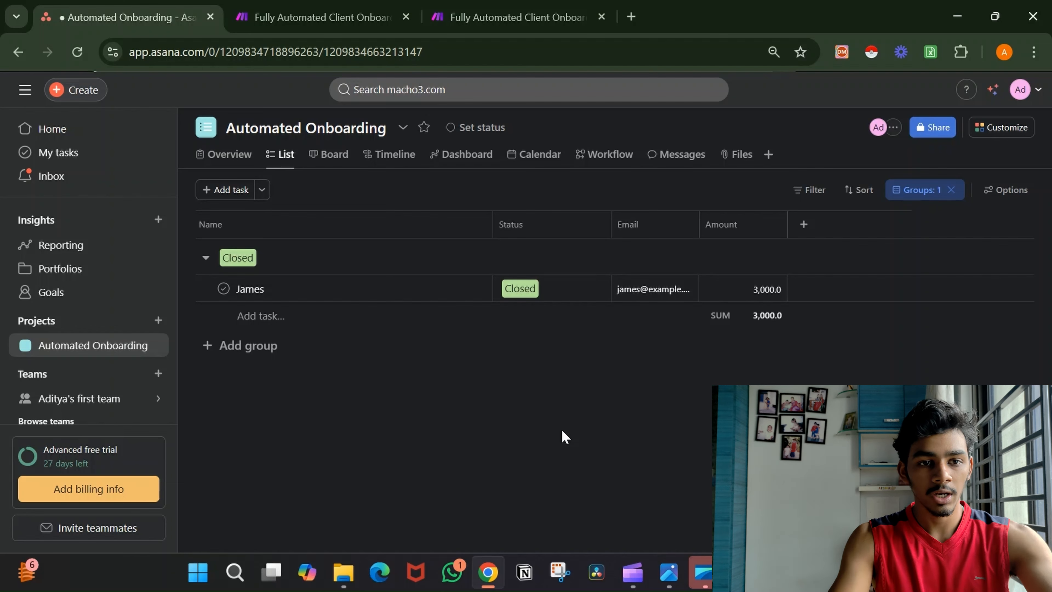
Set the onboarding task's Status to Welcome Email and return to the Make scenario tab.
left_click(352, 7)
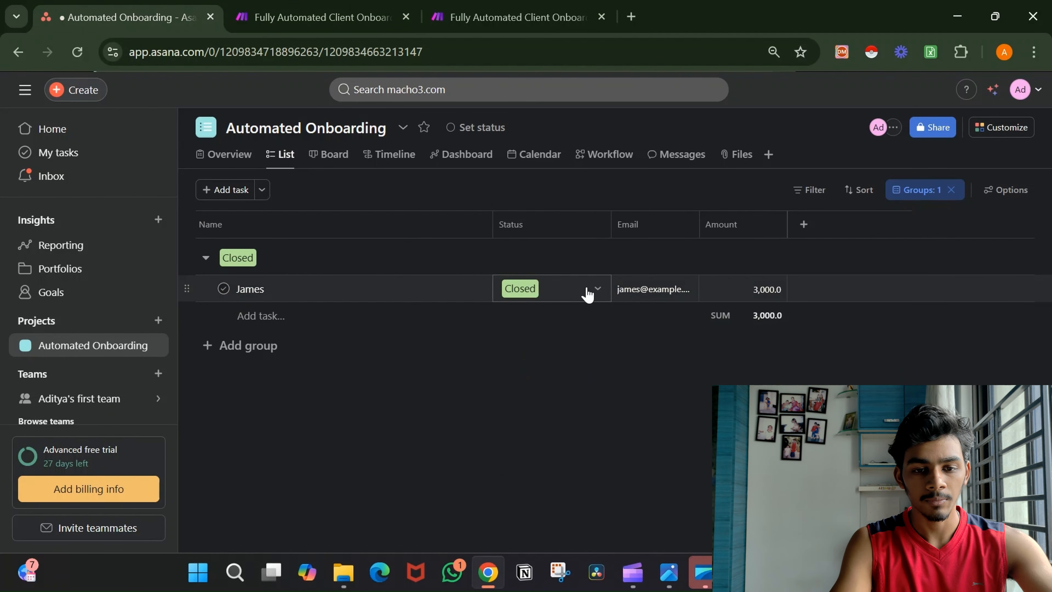
left_click(587, 289)
left_click(588, 348)
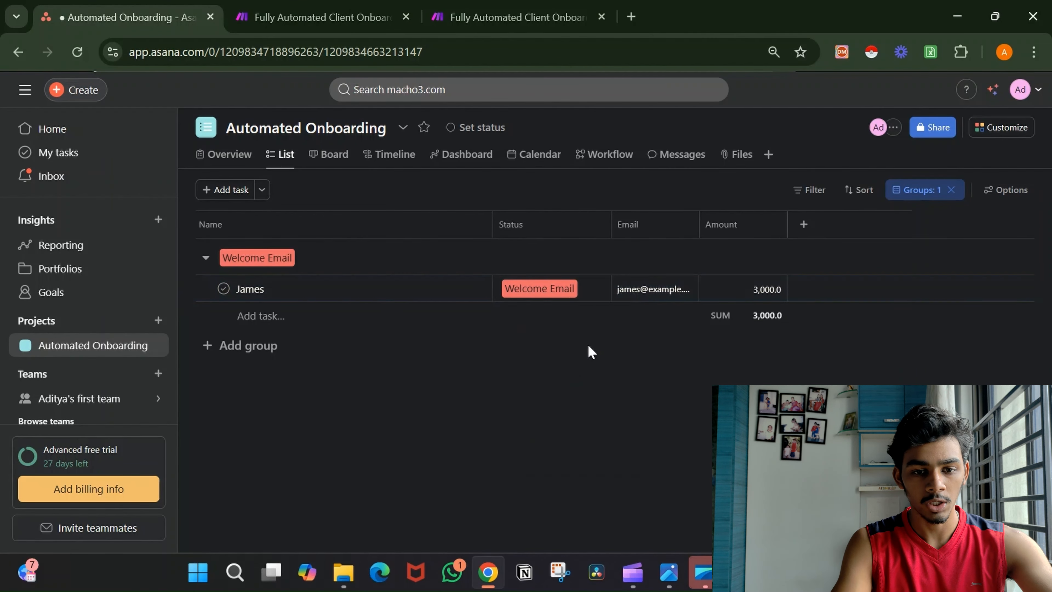
left_click(303, 9)
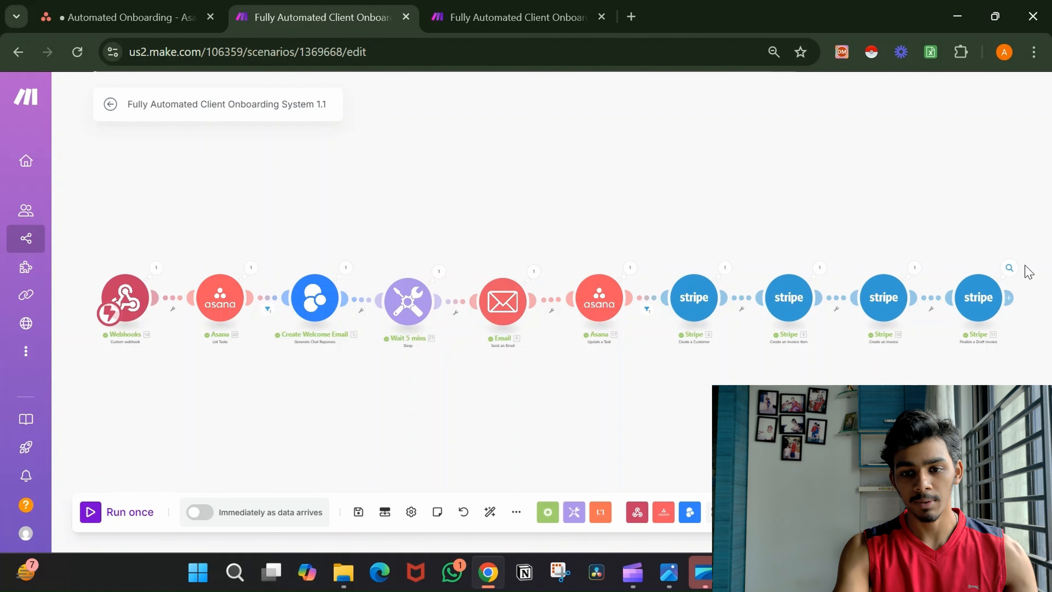
Copy the Invoice PDF URL from the last Stripe module's output and load it in a new tab.
left_click(1010, 268)
scroll(887, 338, "down", 10)
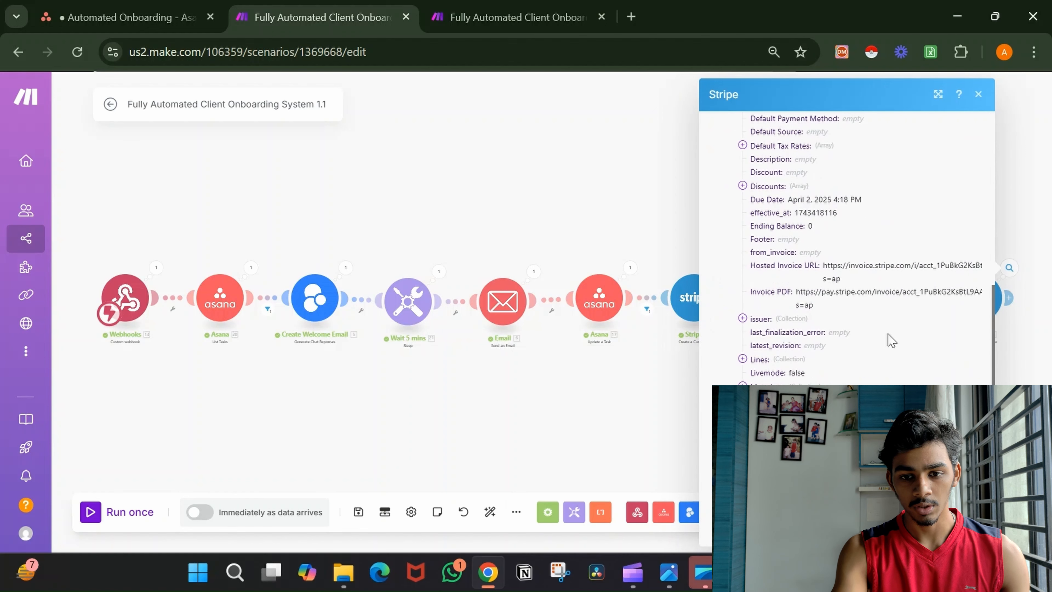
double_click(863, 290)
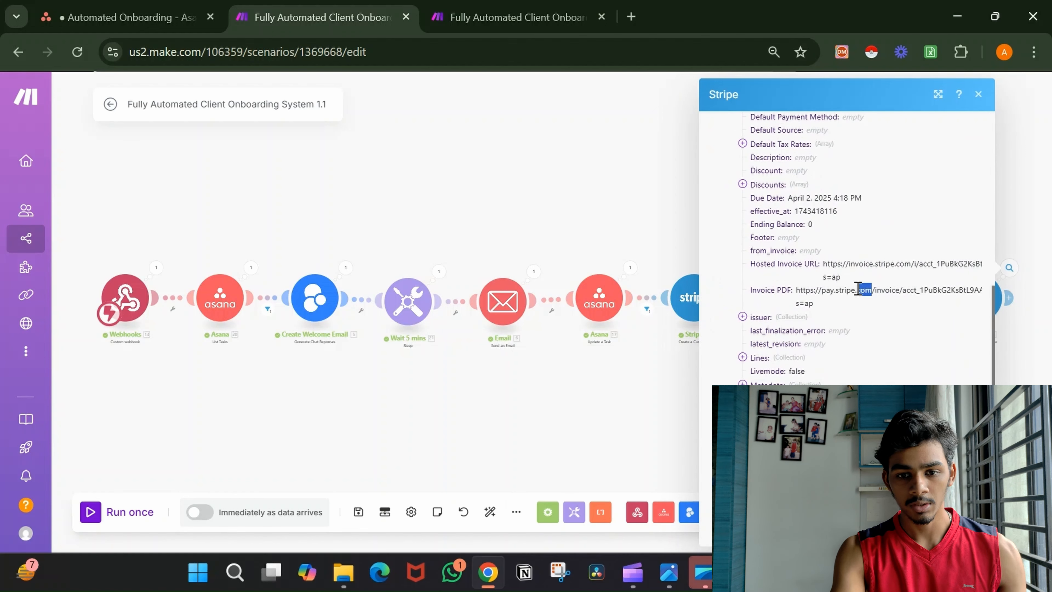
triple_click(825, 290)
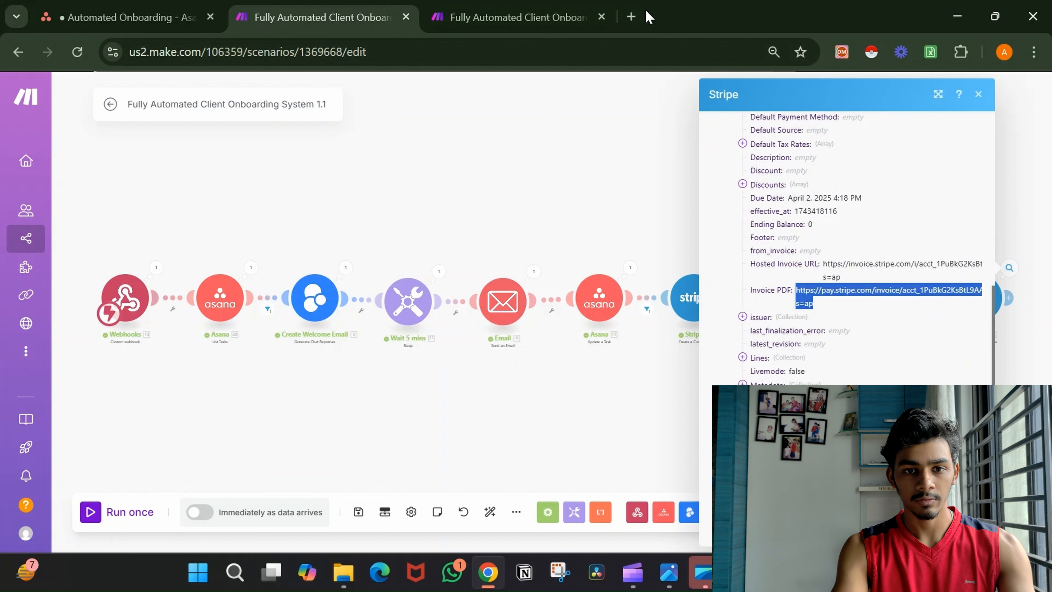
left_click(631, 18)
left_click(641, 40)
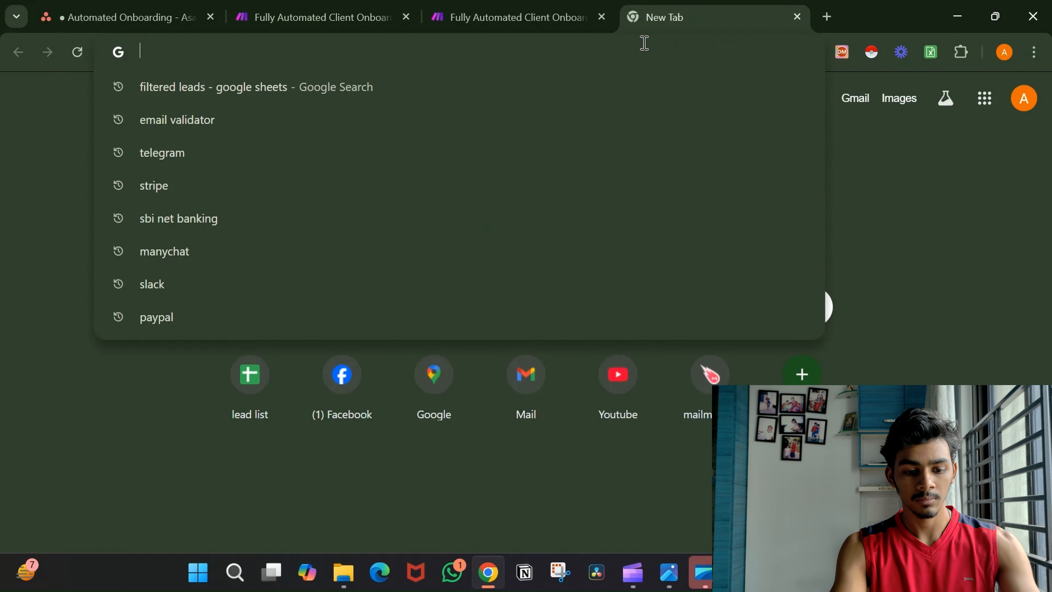
key("ctrl+v")
key("Return")
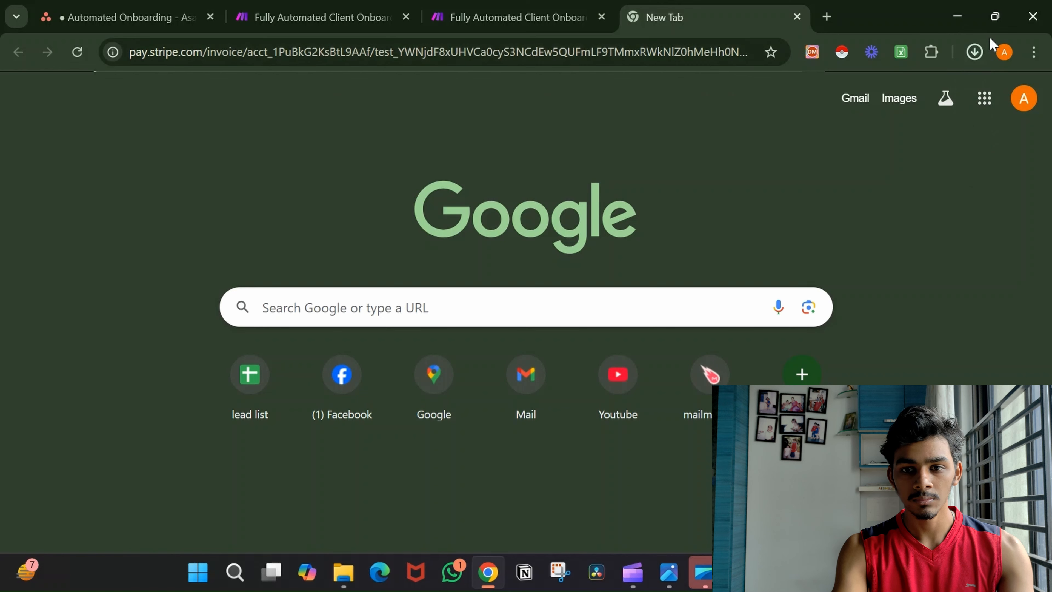
Open the downloaded invoice PDF and scroll through it.
left_click(975, 52)
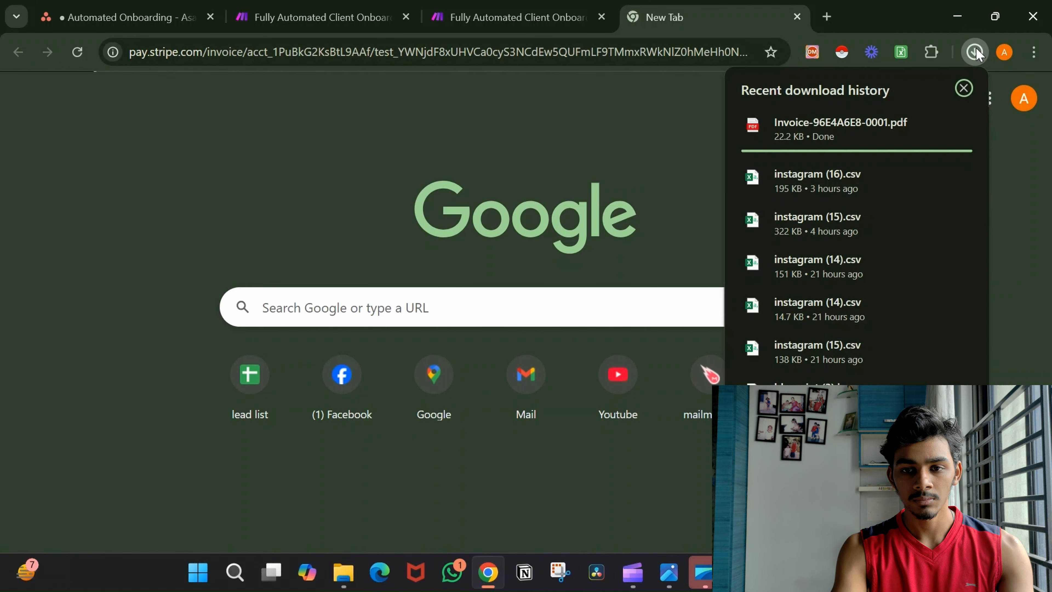
left_click(894, 133)
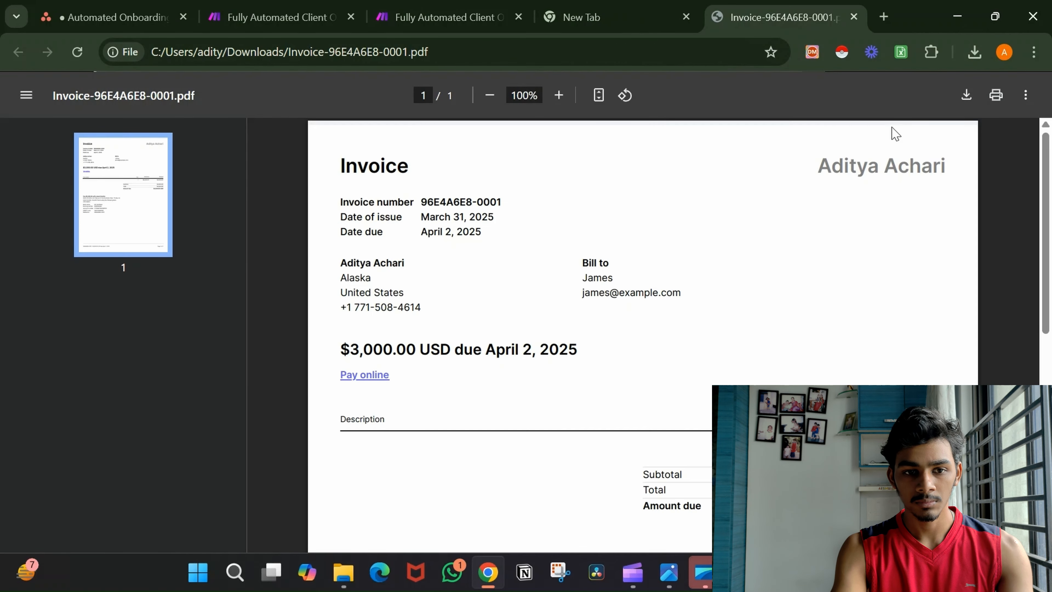
scroll(739, 352, "down", 3)
scroll(738, 353, "down", 5)
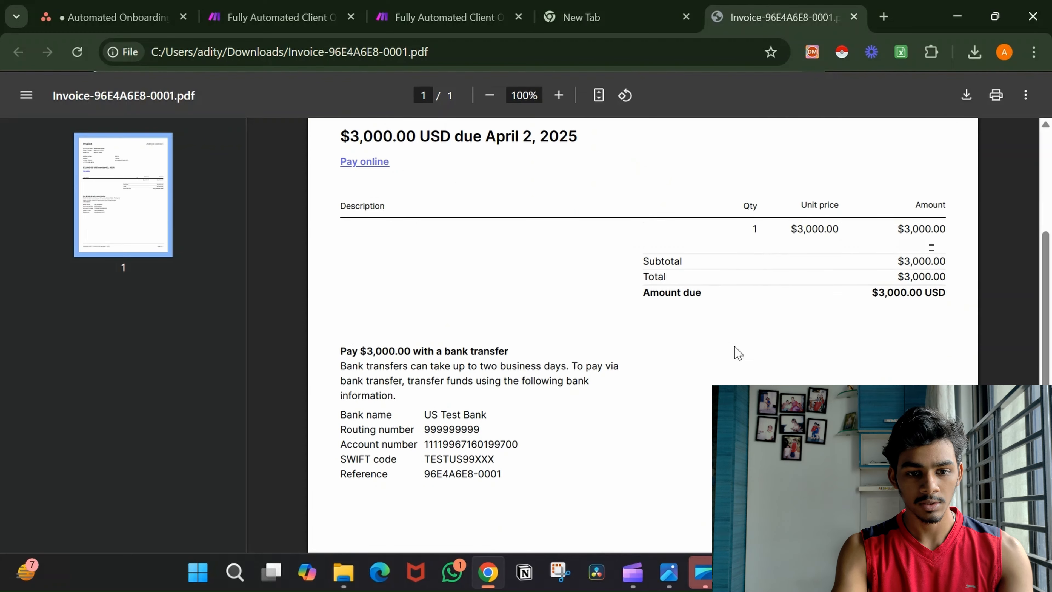
scroll(739, 352, "up", 6)
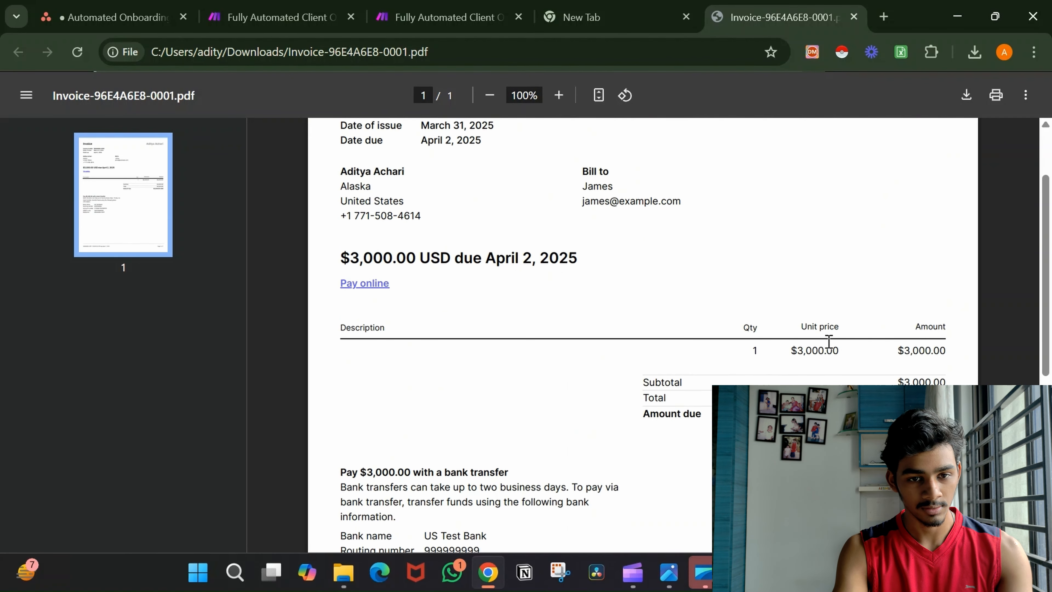
scroll(807, 321, "up", 3)
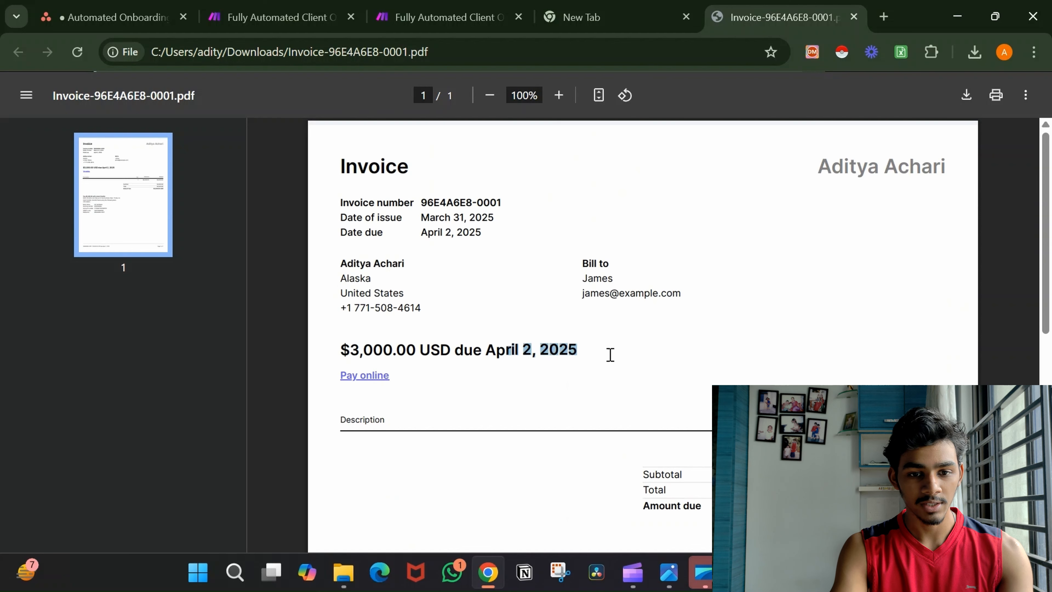
View the invoice's online payment page, then return to the Make scenario 1.2.
left_click(379, 377)
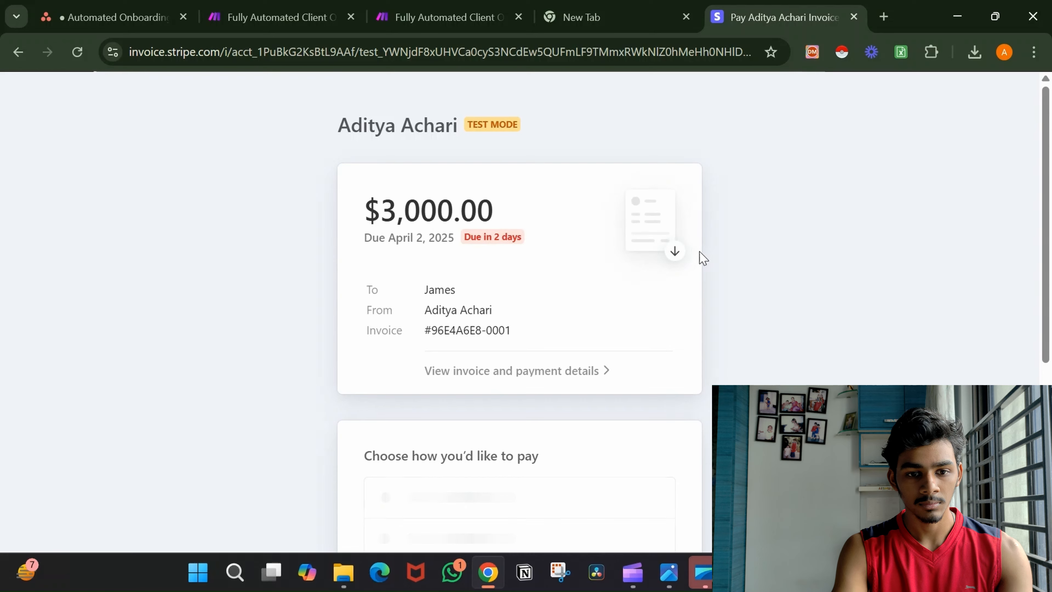
scroll(703, 258, "down", 5)
scroll(703, 258, "up", 5)
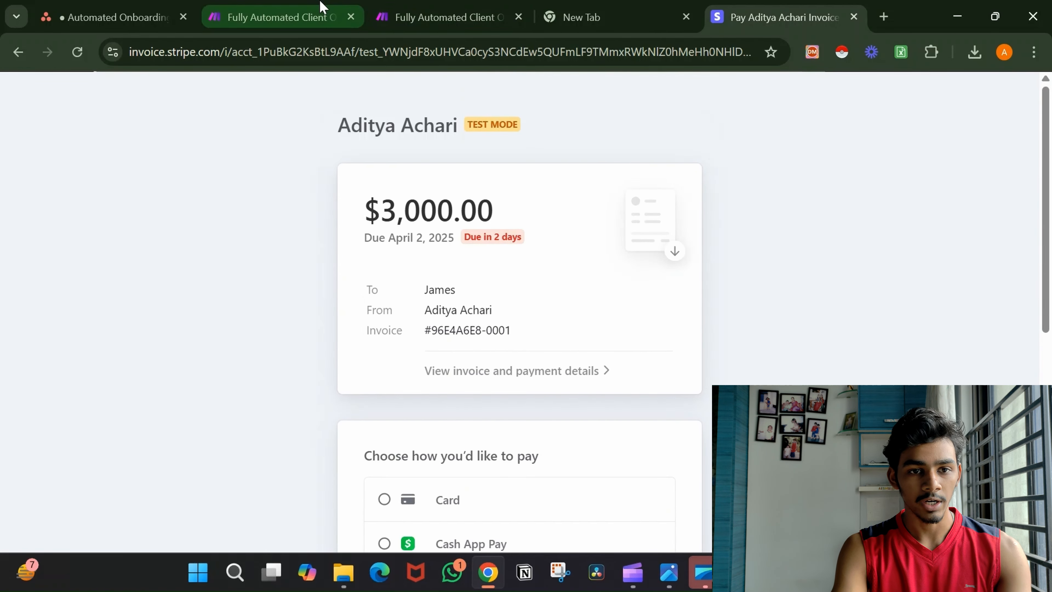
left_click(415, 7)
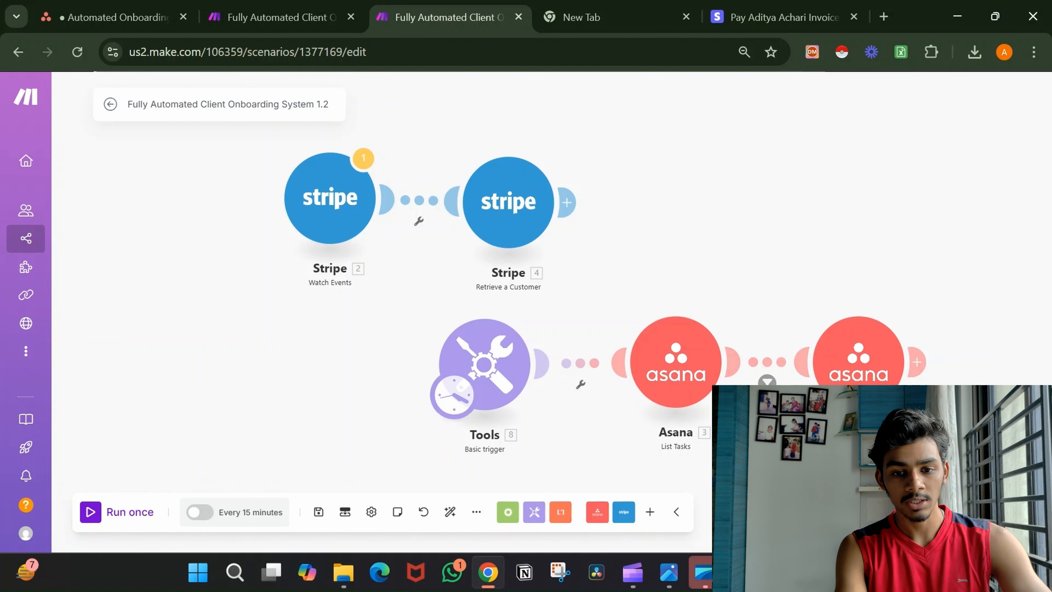
Run scenario 1.2 once, check the Asana task list and scenario 1.1, then start a new tab.
left_click(132, 514)
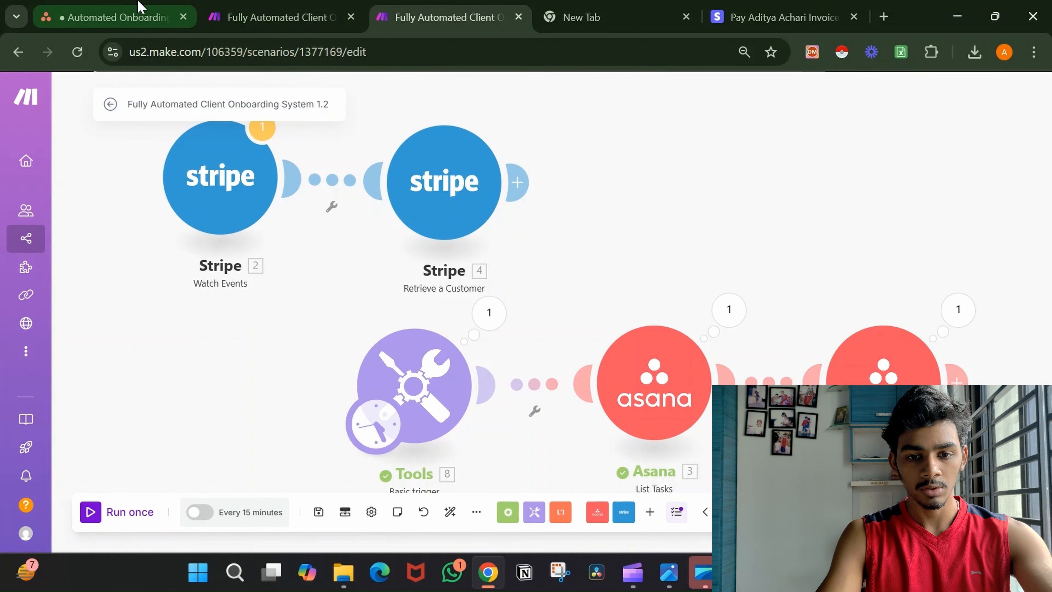
left_click(125, 17)
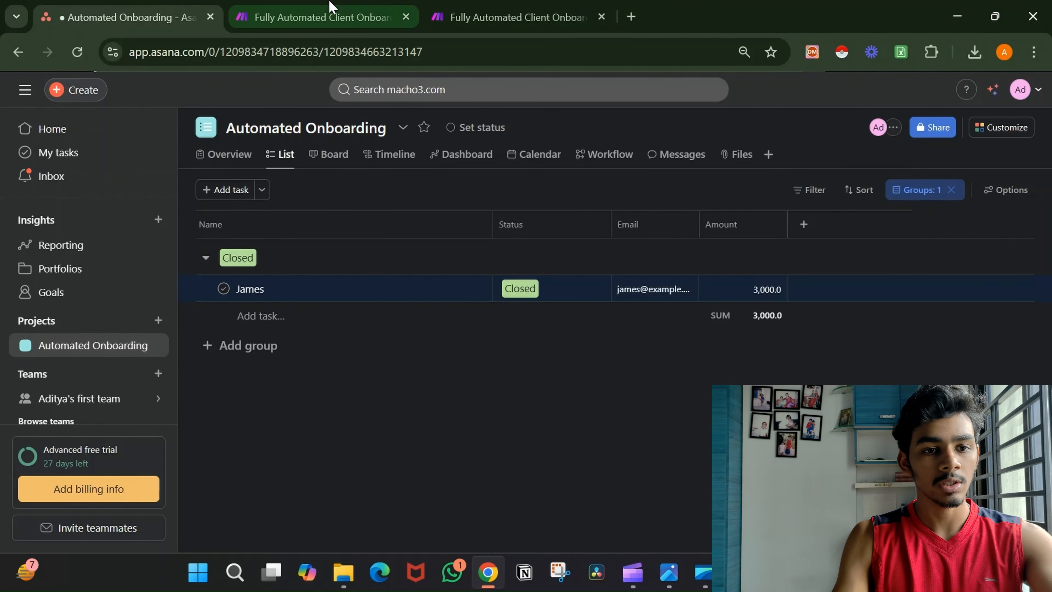
left_click(368, 17)
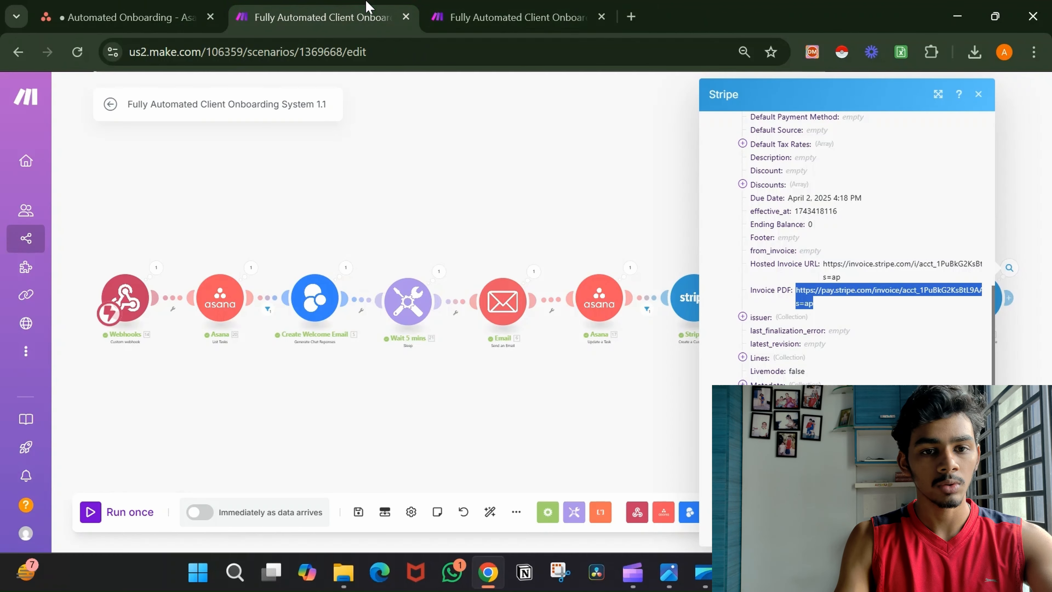
left_click(631, 17)
Load make.com, create a new scenario, and add a Custom webhook as the trigger.
type("mak")
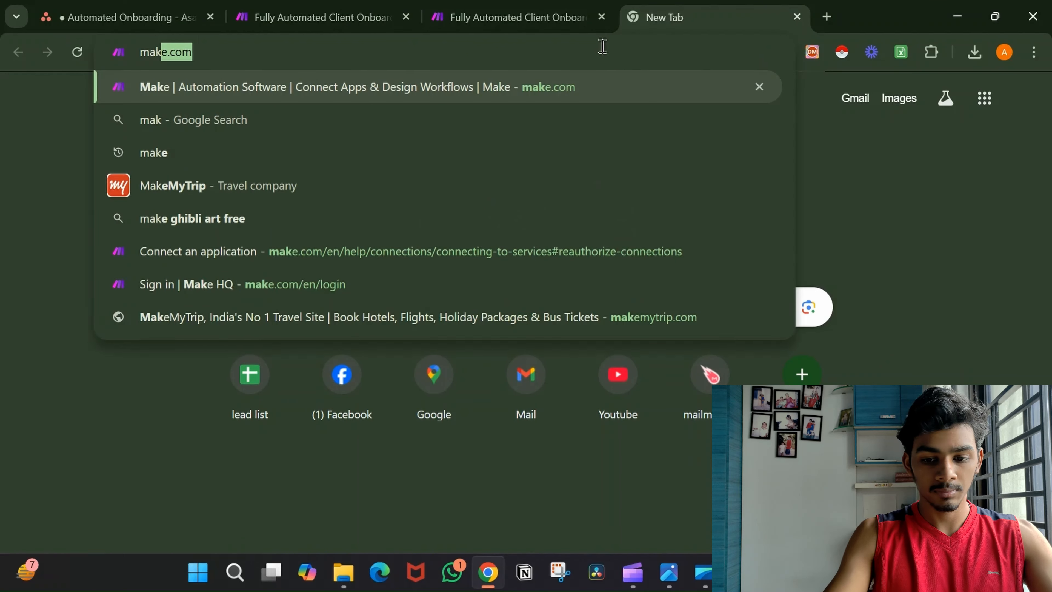
key("Return")
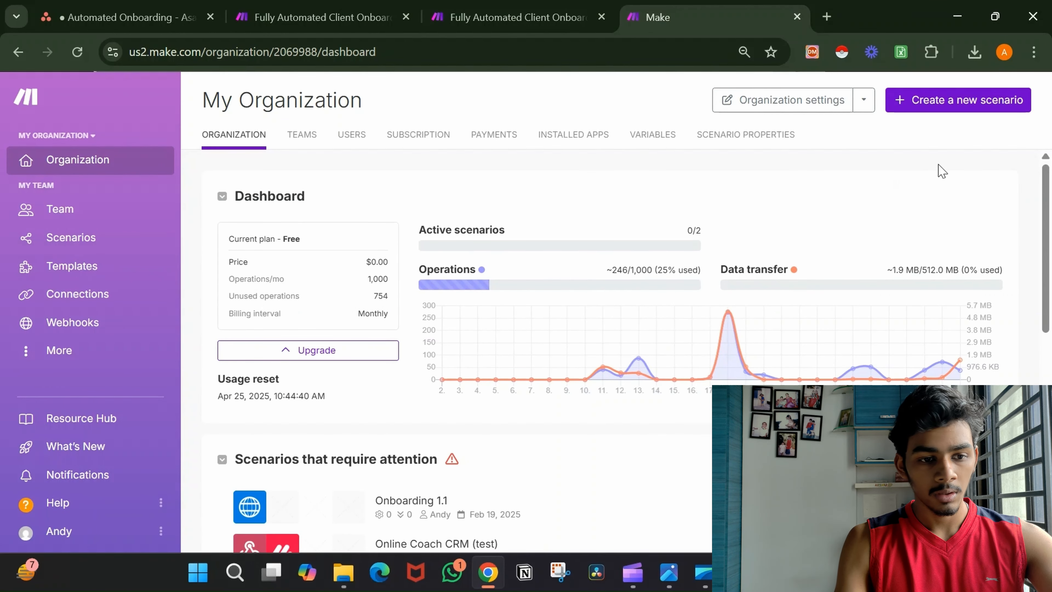
left_click(952, 108)
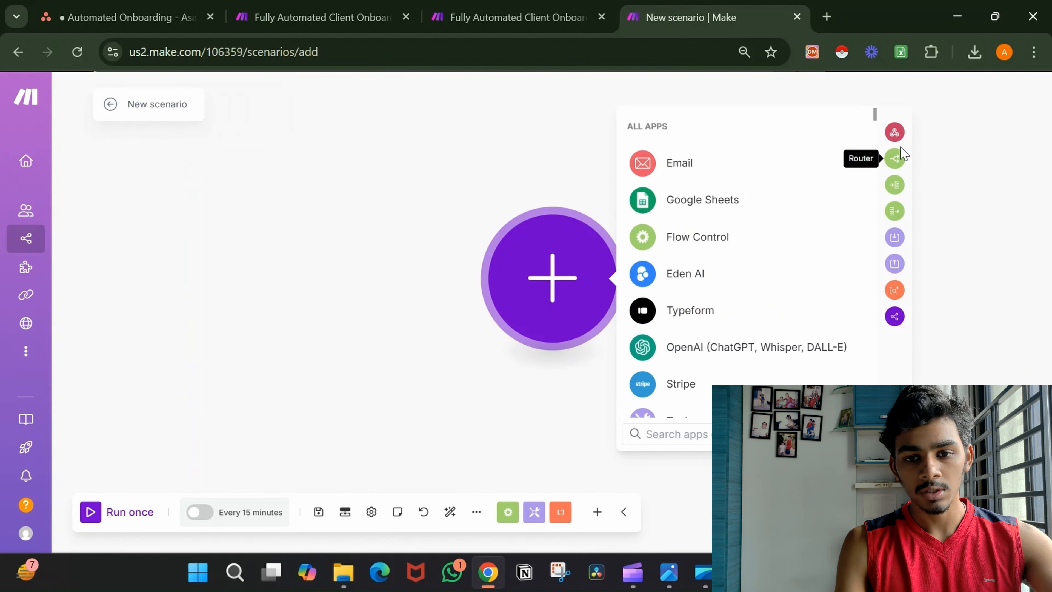
left_click(894, 133)
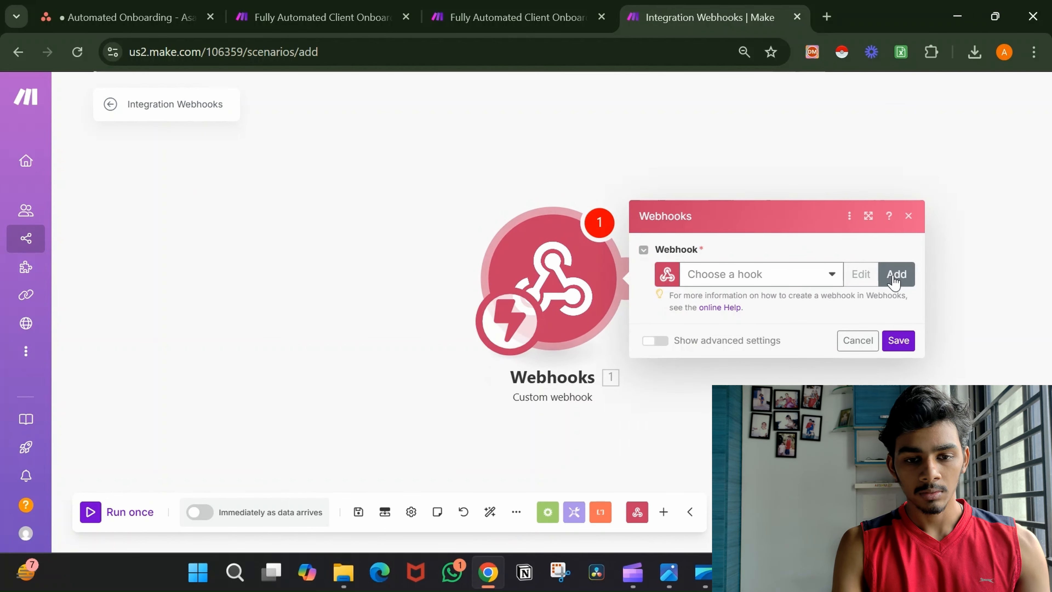
left_click(894, 275)
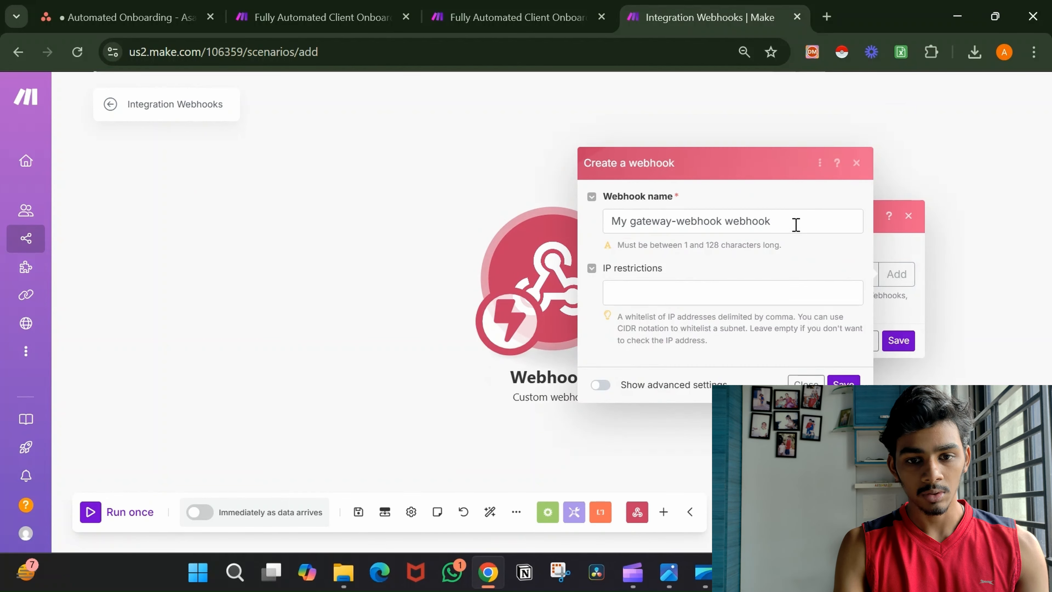
left_click(796, 225)
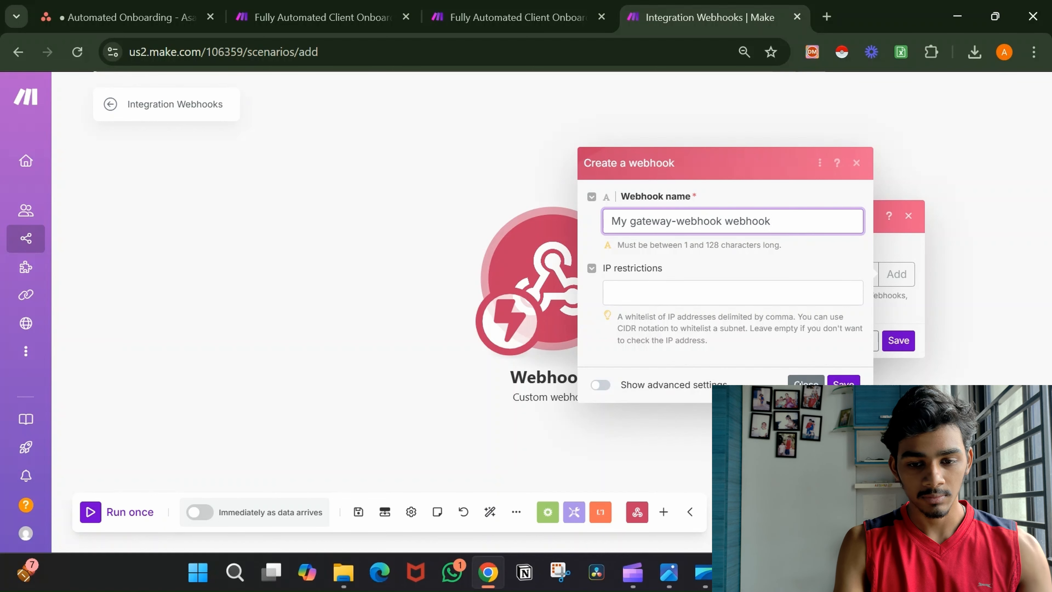
left_click(843, 382)
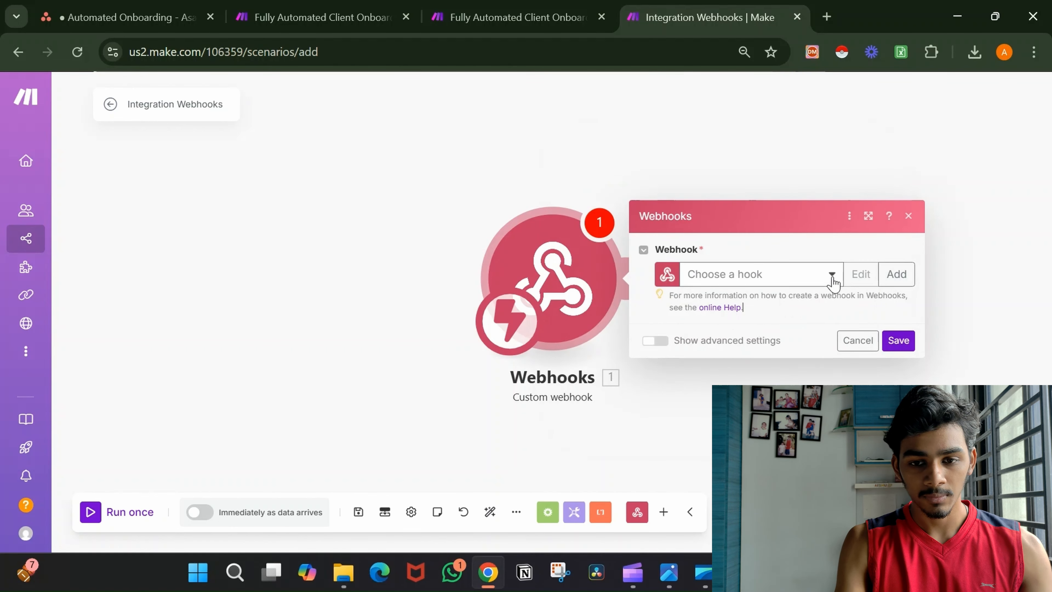
Create a webhook named 'Automated Onboarding (YT)', save it, and confirm the module.
left_click(893, 274)
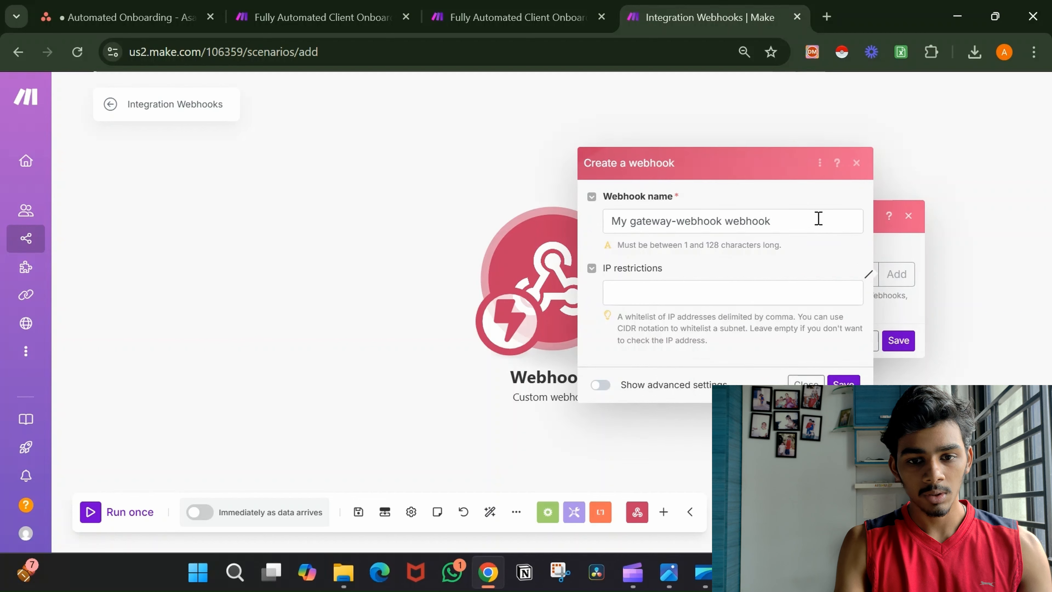
left_click(817, 221)
key("ctrl+a")
key("BackSpace")
type("A")
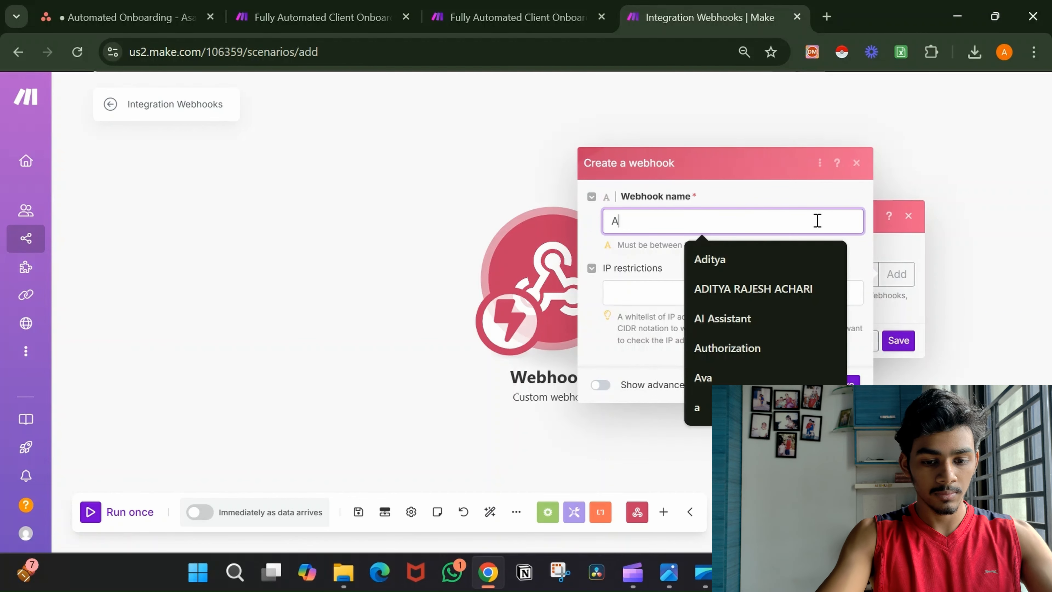
key("BackSpace")
type("Auto")
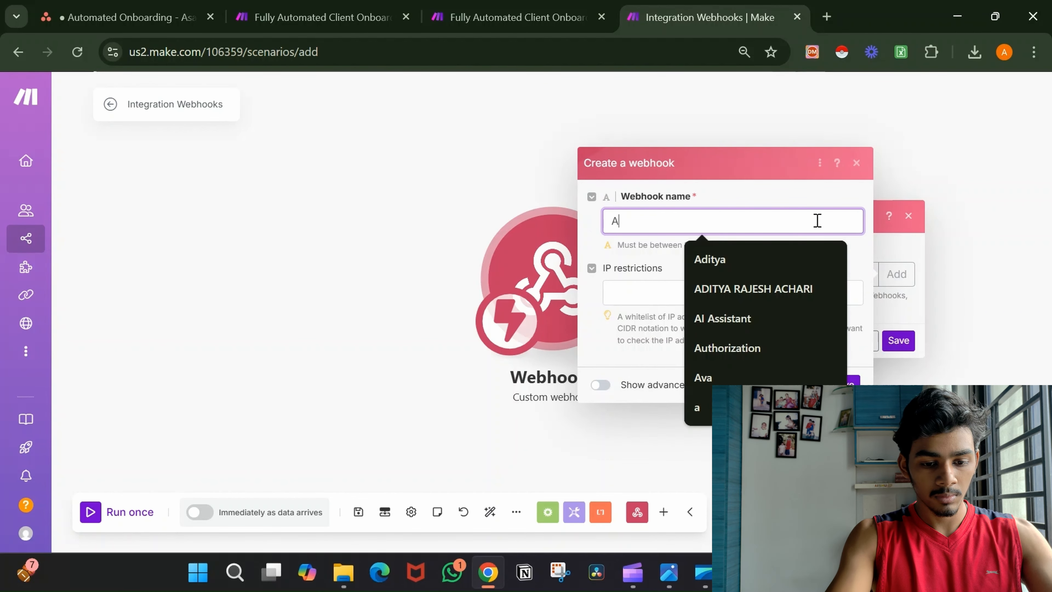
type("mated On")
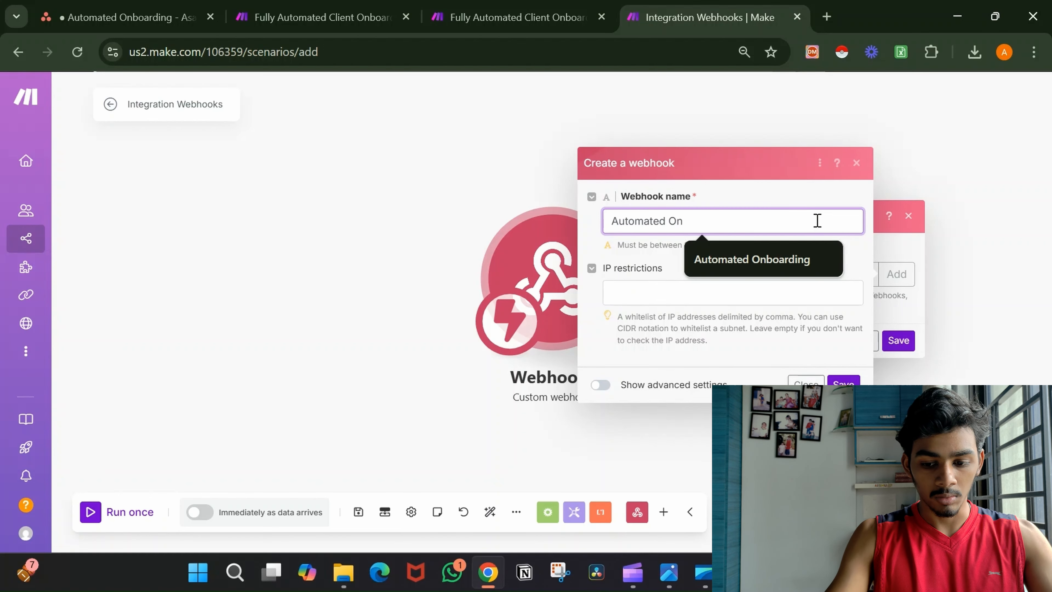
key("Down")
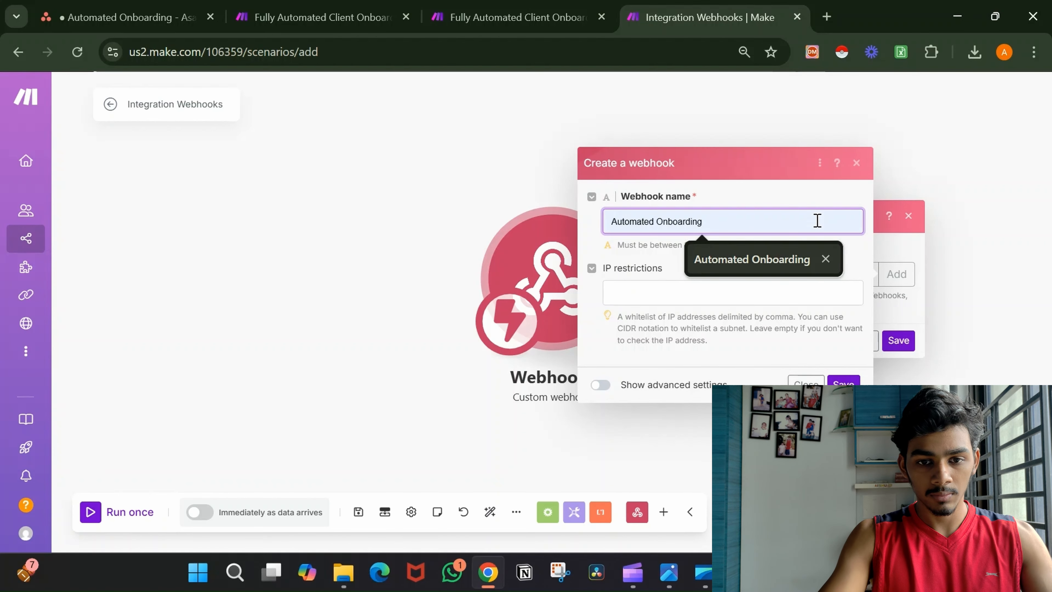
key("Up")
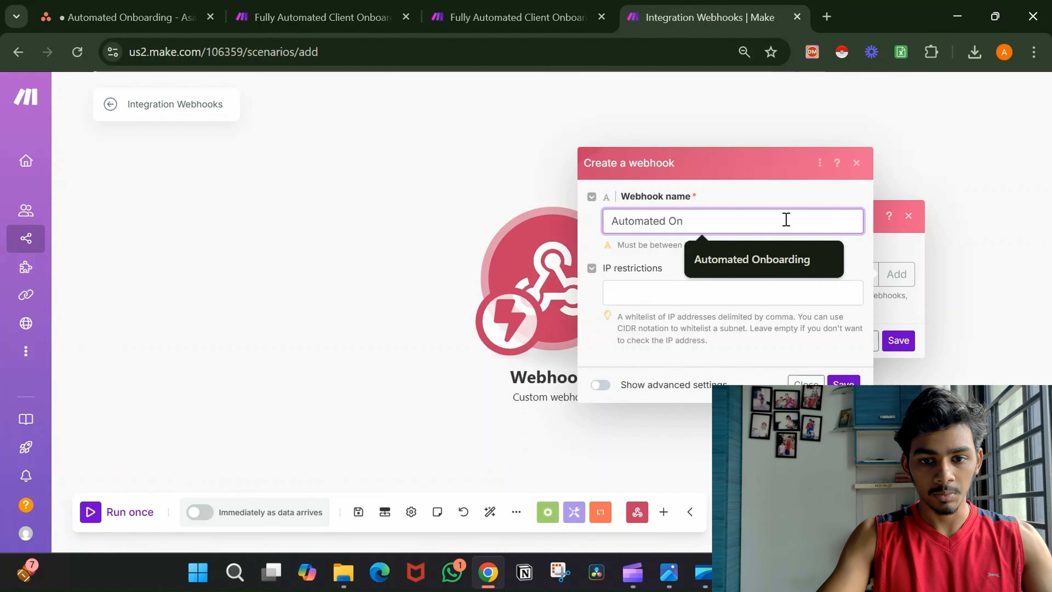
left_click(765, 261)
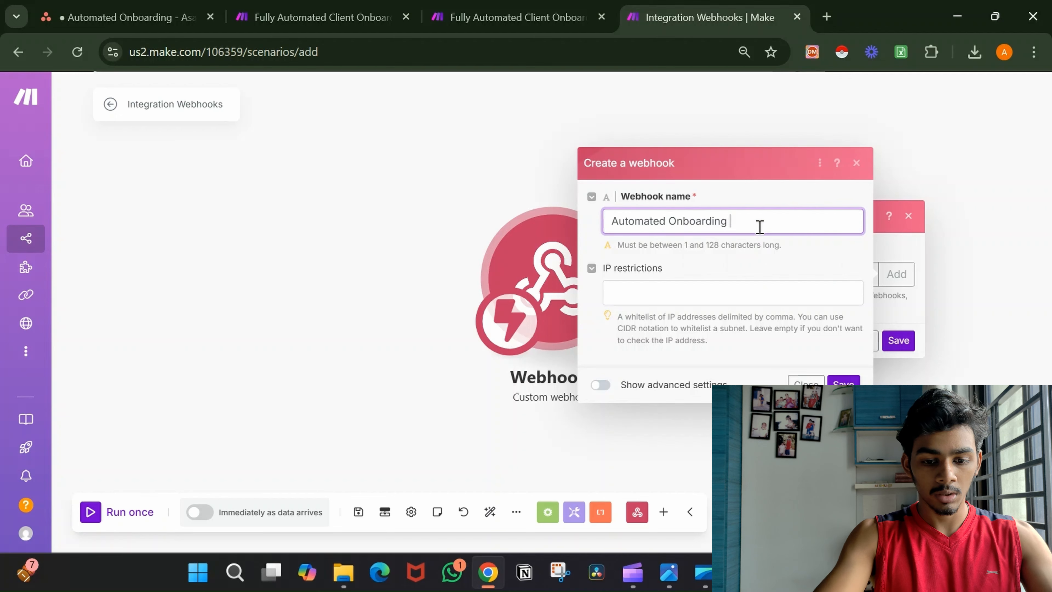
type("(Yt")
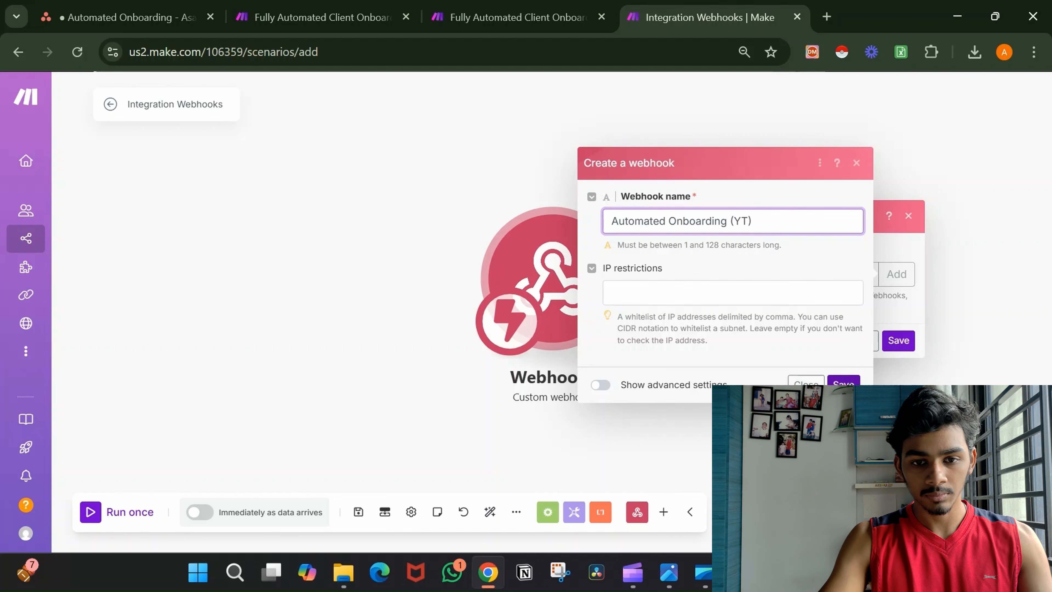
left_click(845, 382)
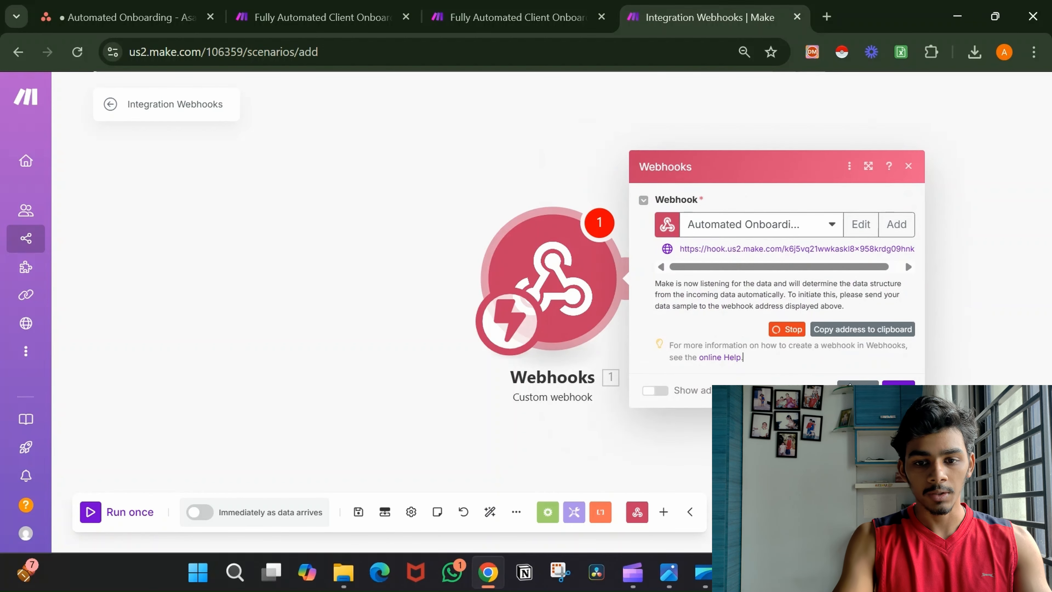
left_click(898, 389)
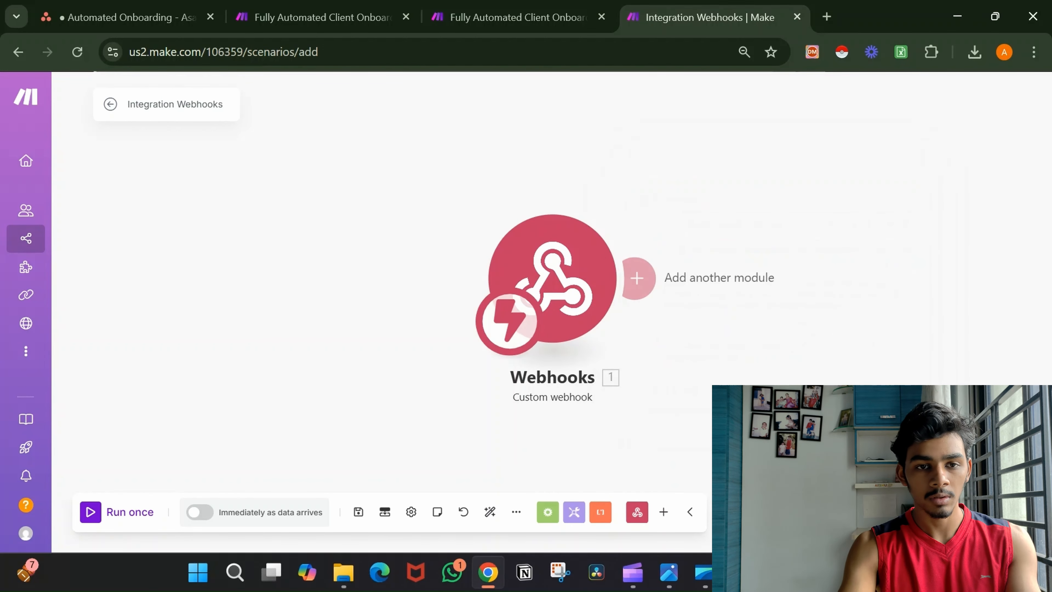
In the Asana Automated Onboarding project, open Customize > Rules and click + Add.
left_click(186, 5)
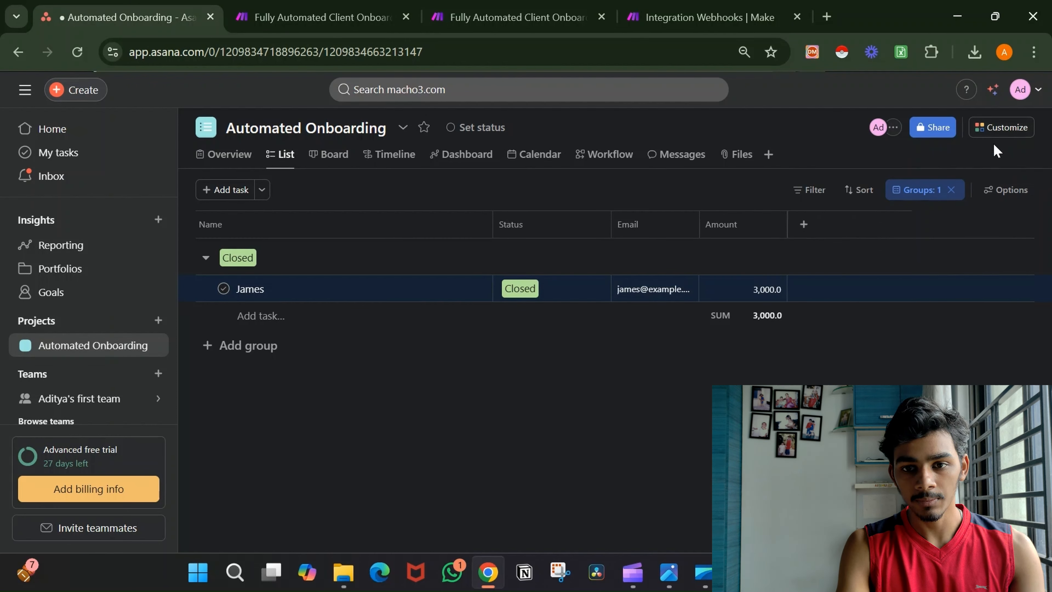
left_click(1004, 129)
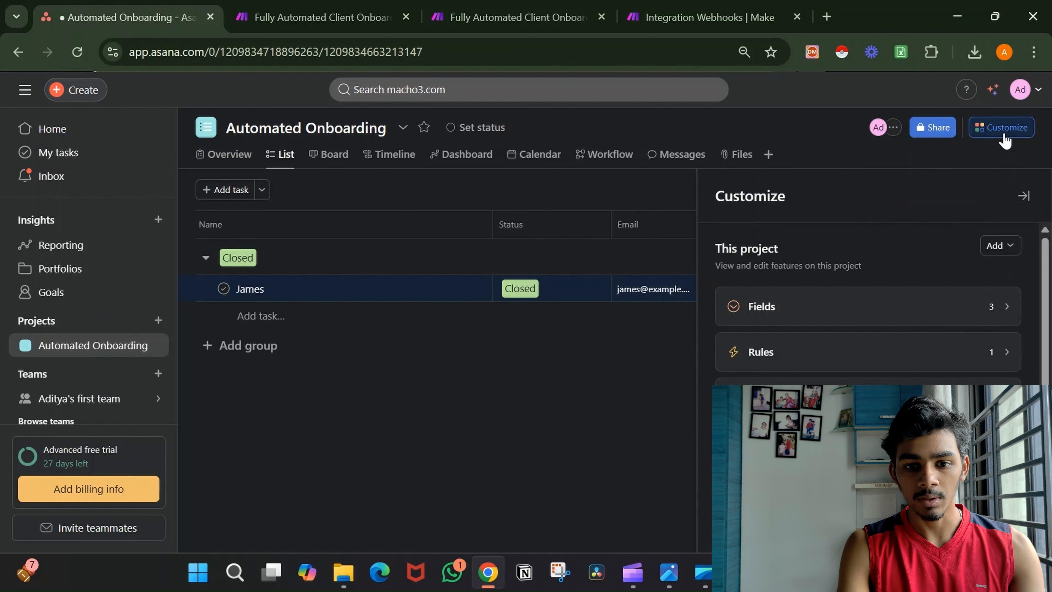
left_click(892, 360)
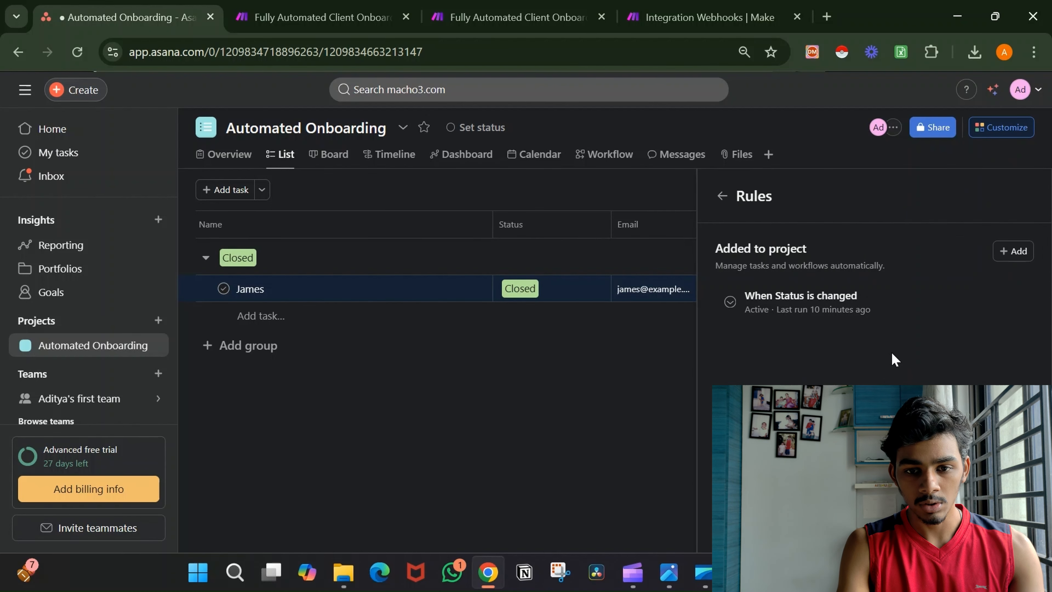
left_click(1014, 252)
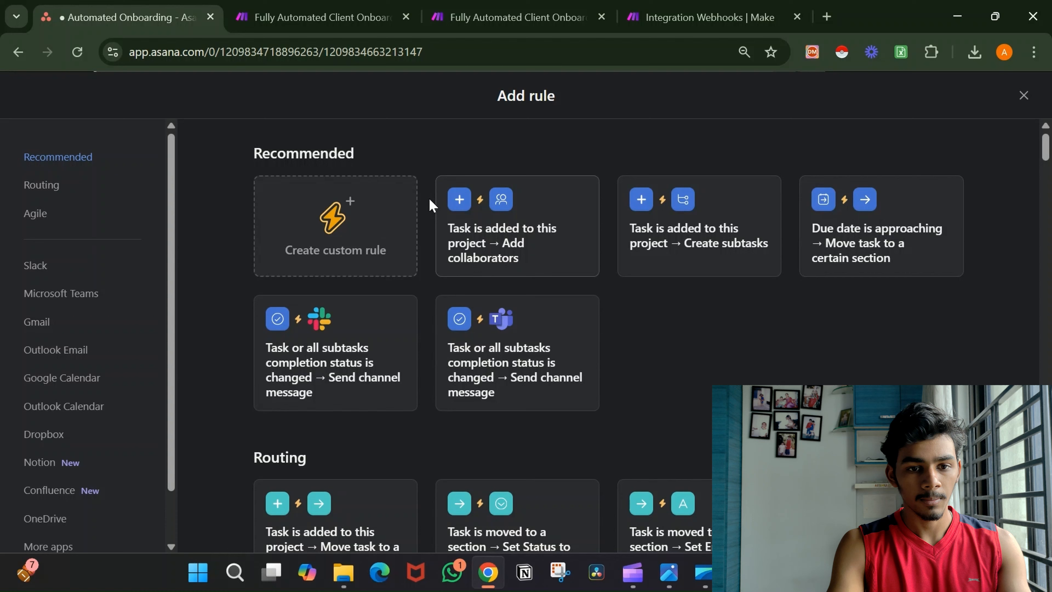
Start a custom rule without a condition, triggered by Status is changed.
left_click(385, 210)
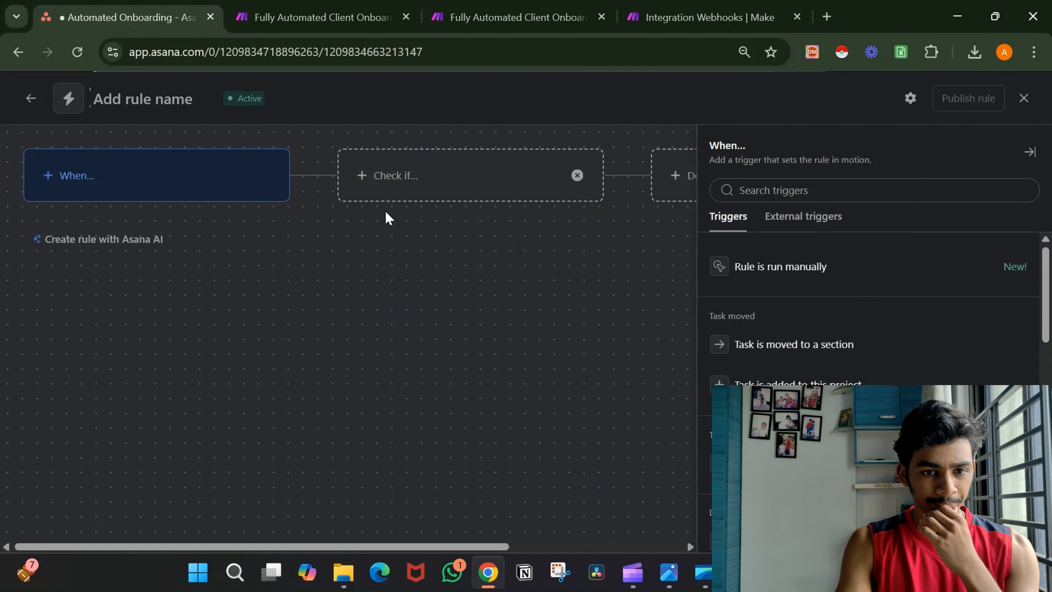
left_click(577, 177)
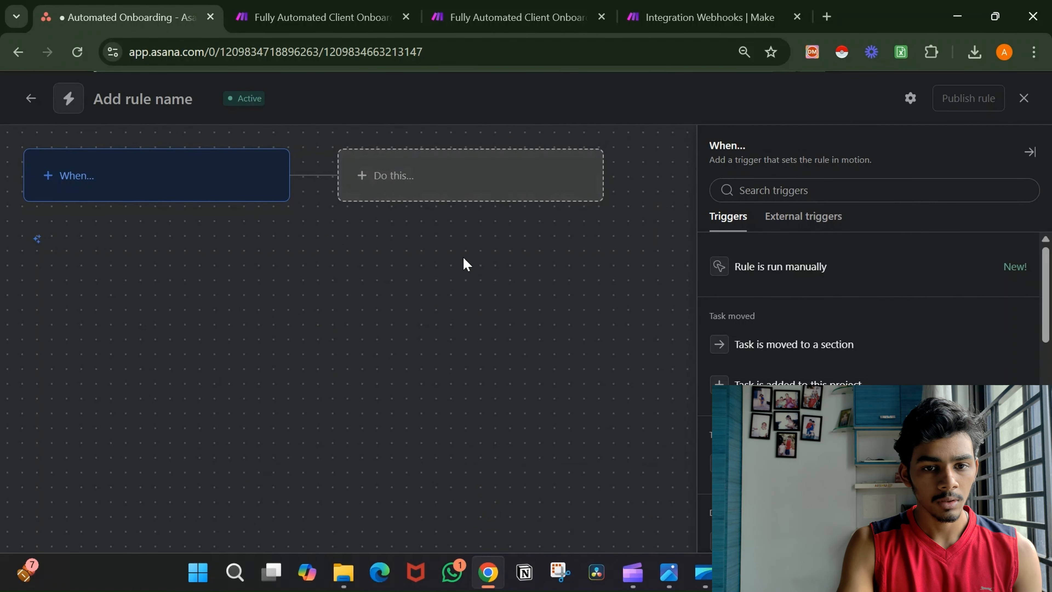
left_click(190, 194)
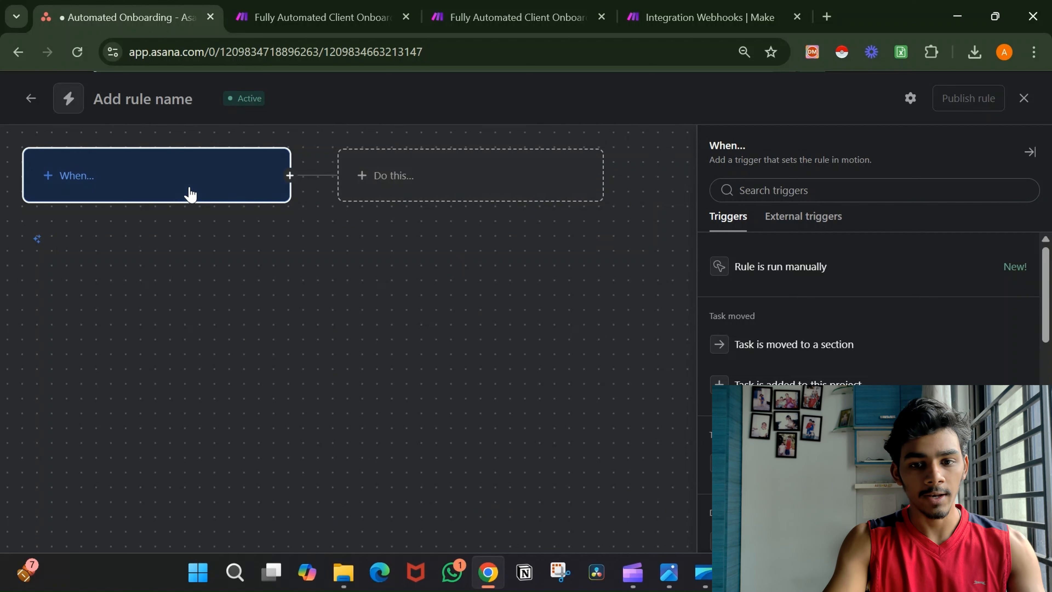
scroll(861, 332, "down", 10)
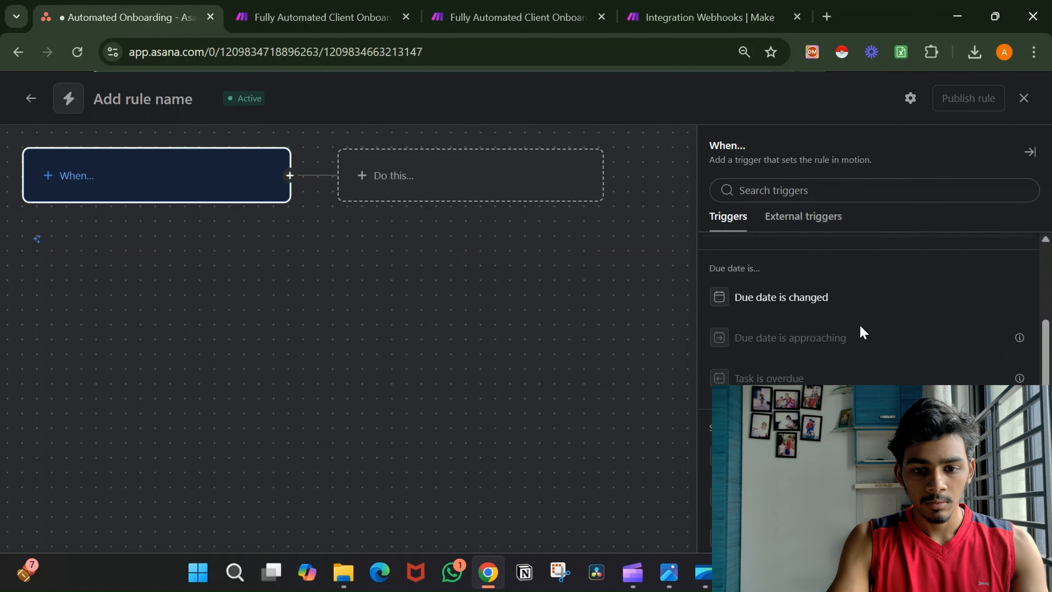
scroll(861, 332, "down", 3)
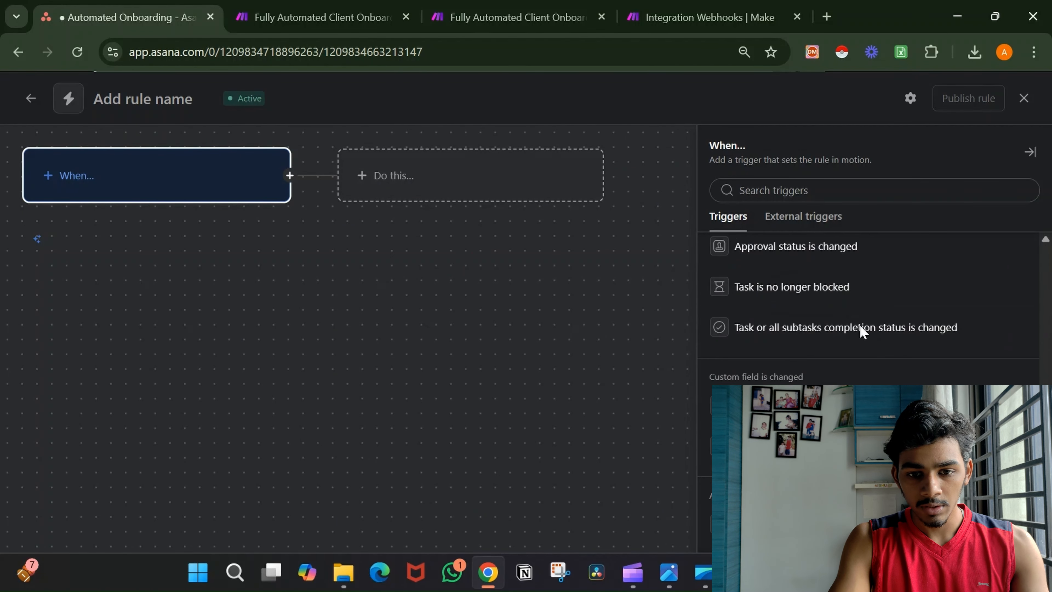
left_click(861, 396)
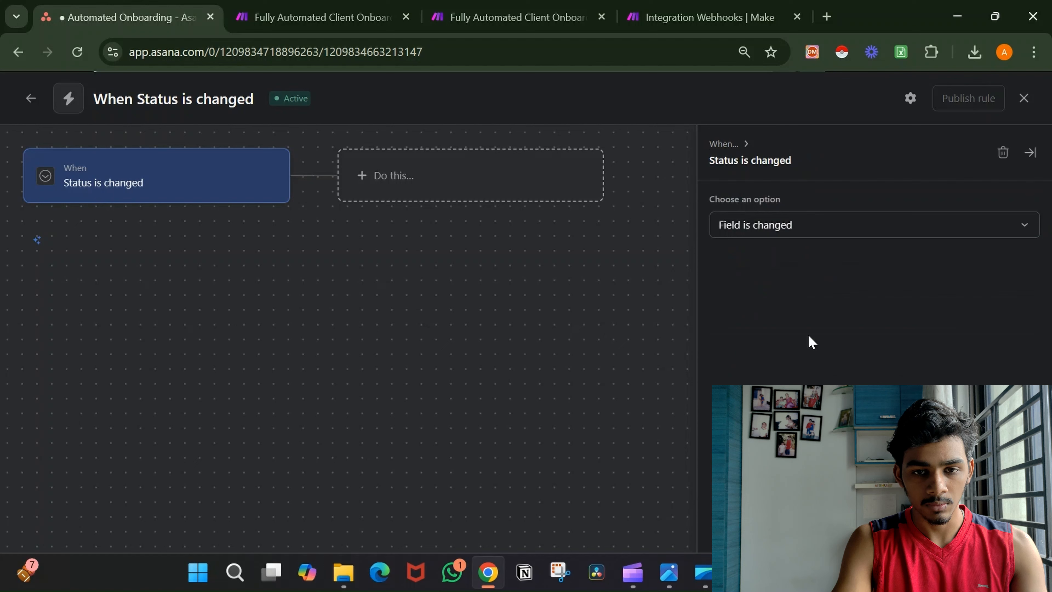
Restrict the trigger to Status set to Welcome Email and begin choosing the action.
left_click(805, 234)
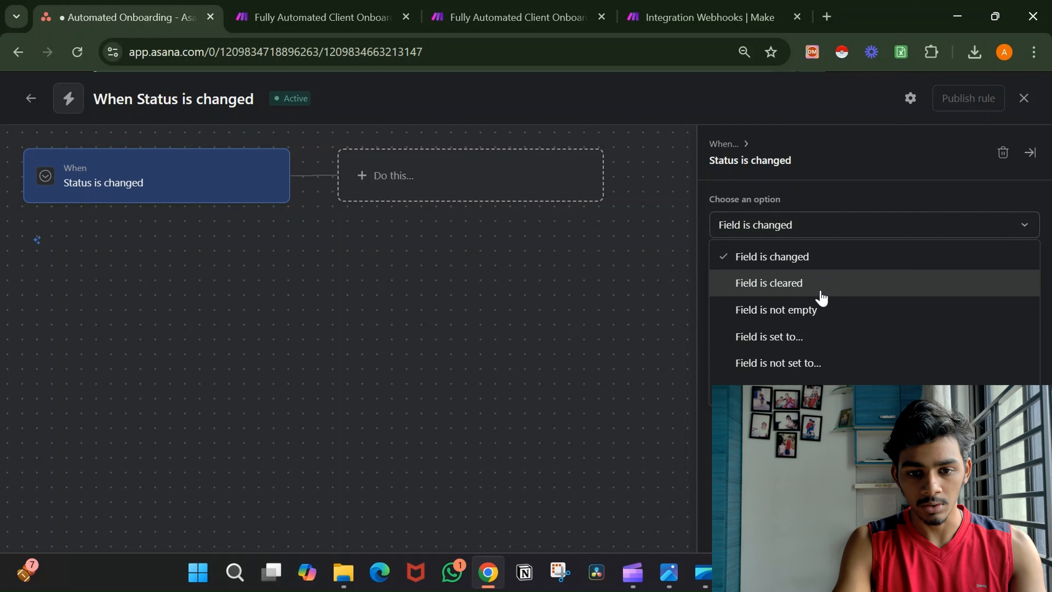
left_click(819, 338)
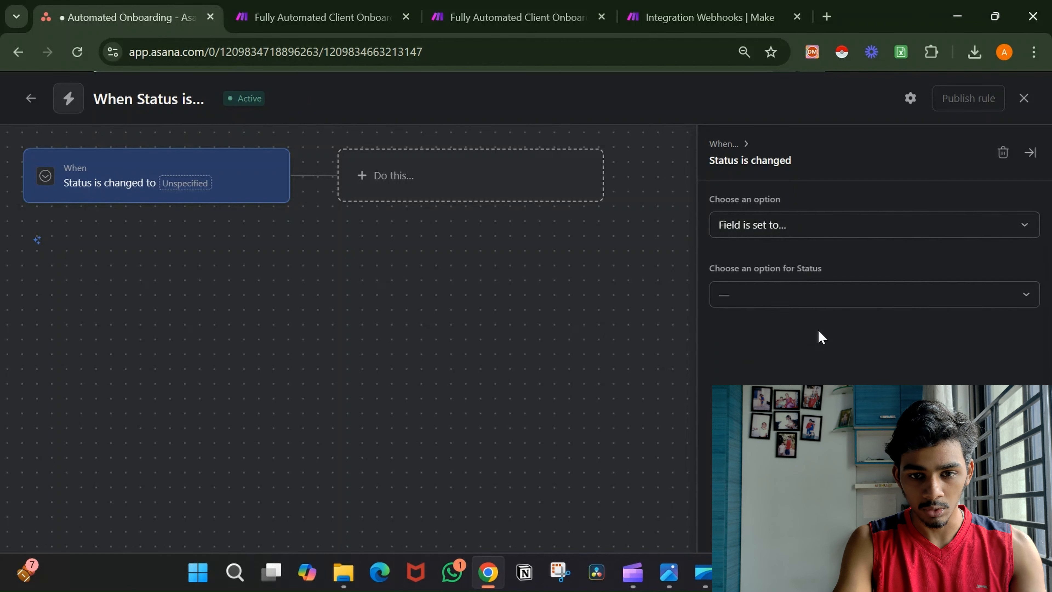
left_click(803, 306)
left_click(801, 328)
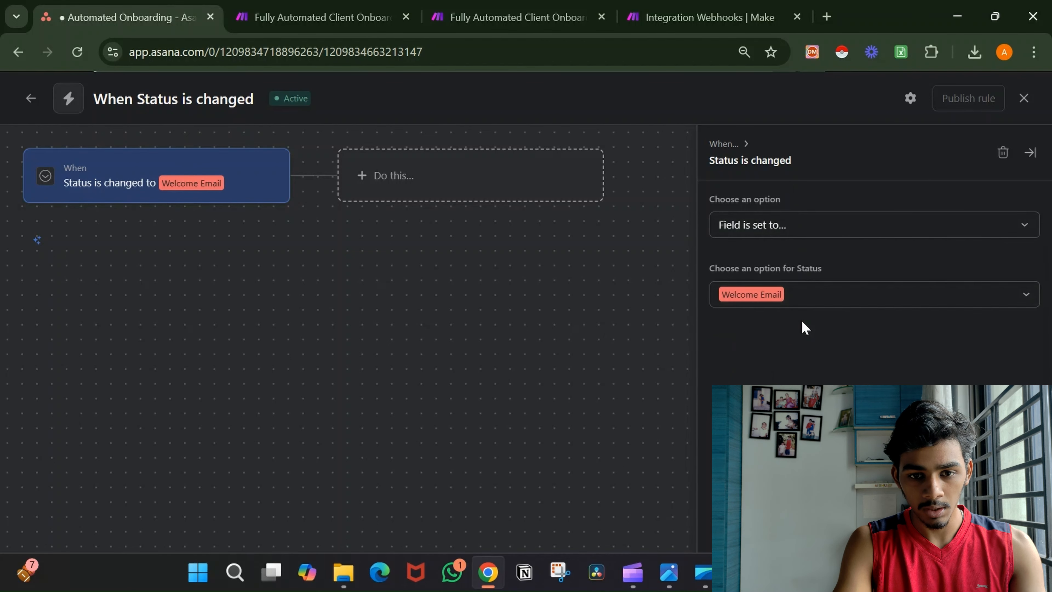
left_click(511, 184)
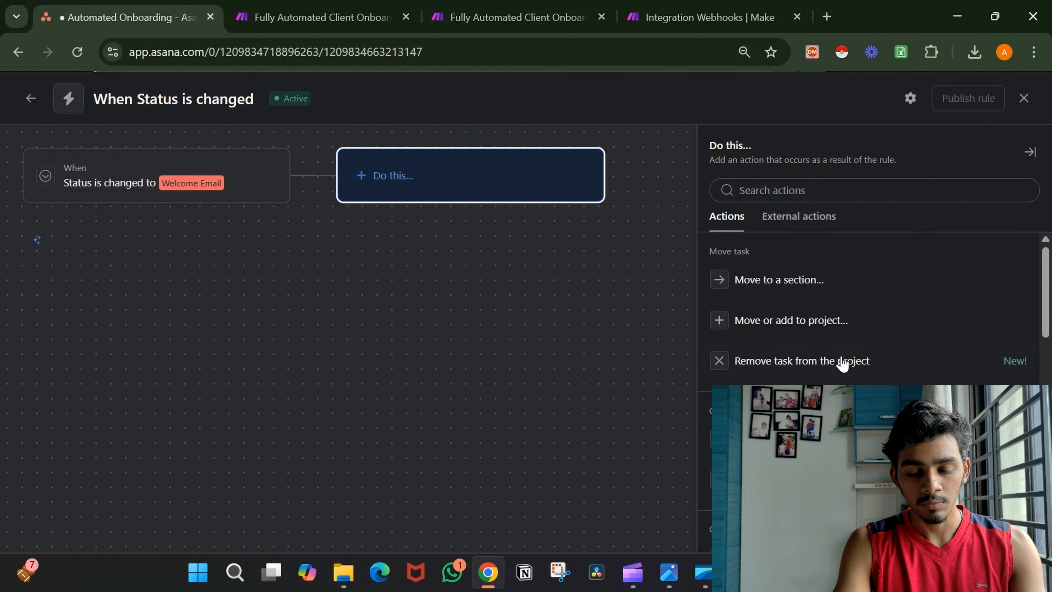
Add an Outgoing GET request action from External actions, then delete it.
scroll(842, 365, "down", 3)
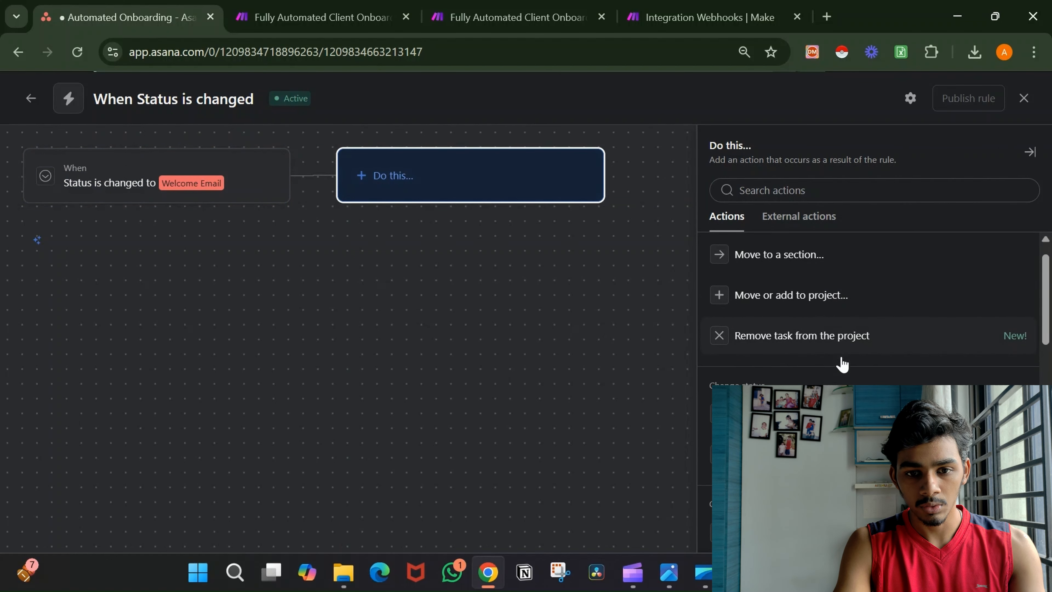
left_click(818, 226)
scroll(827, 369, "down", 5)
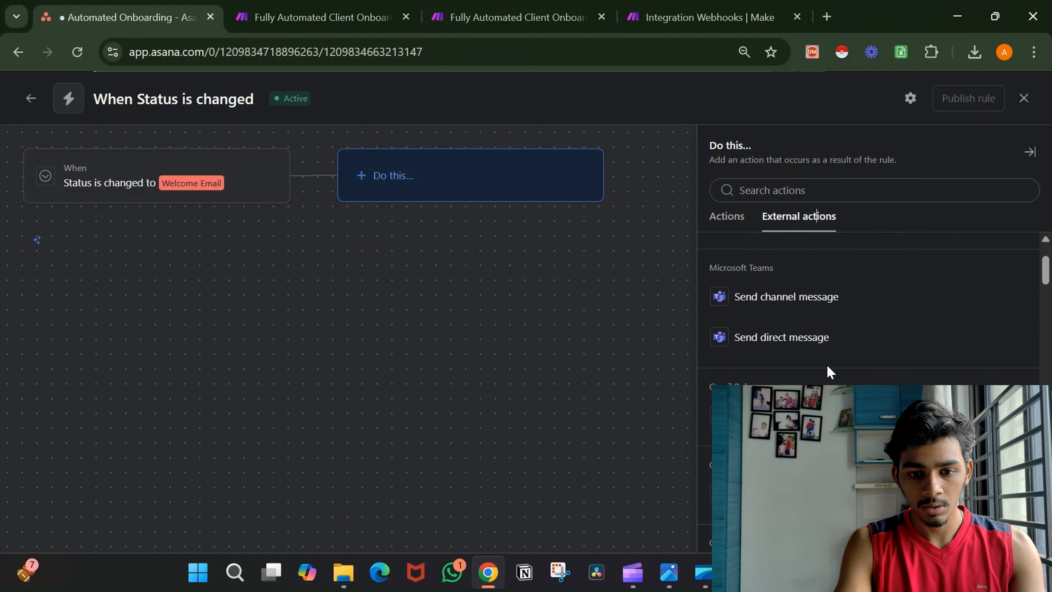
scroll(827, 371, "down", 8)
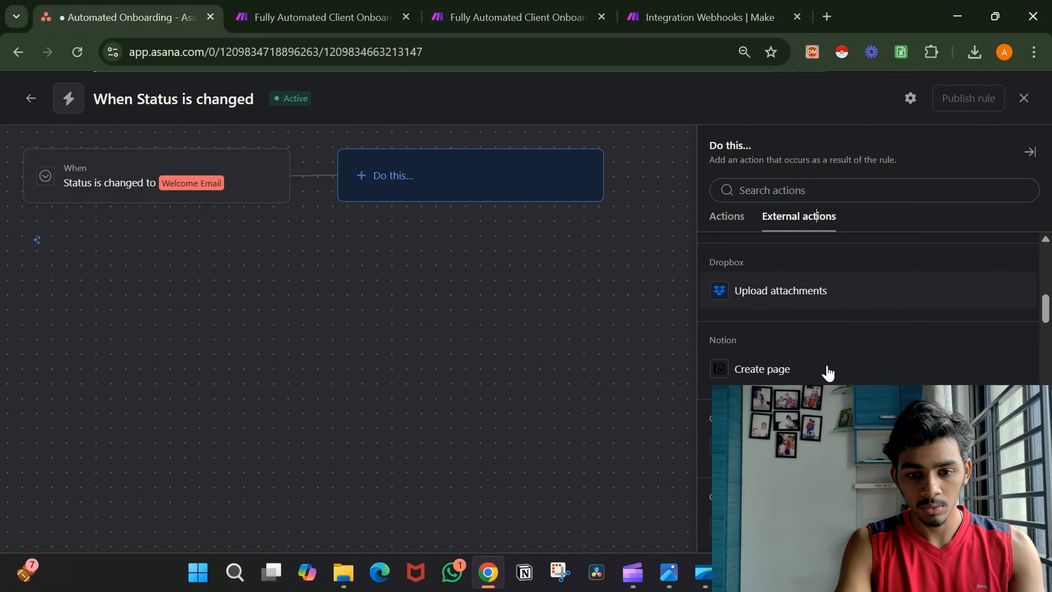
scroll(827, 372, "down", 2)
scroll(827, 372, "up", 9)
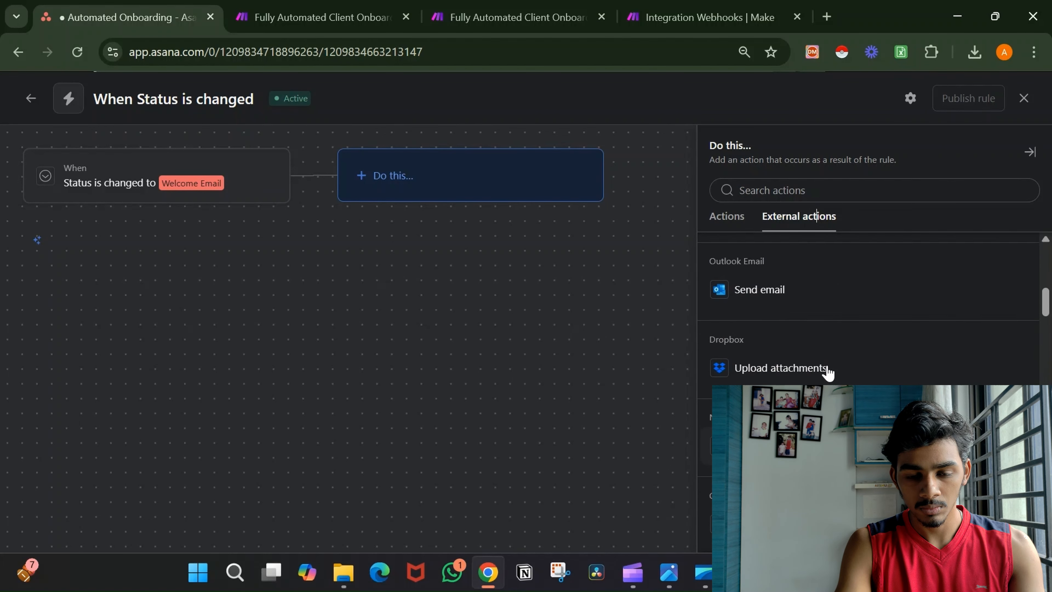
scroll(827, 372, "up", 2)
scroll(828, 372, "down", 8)
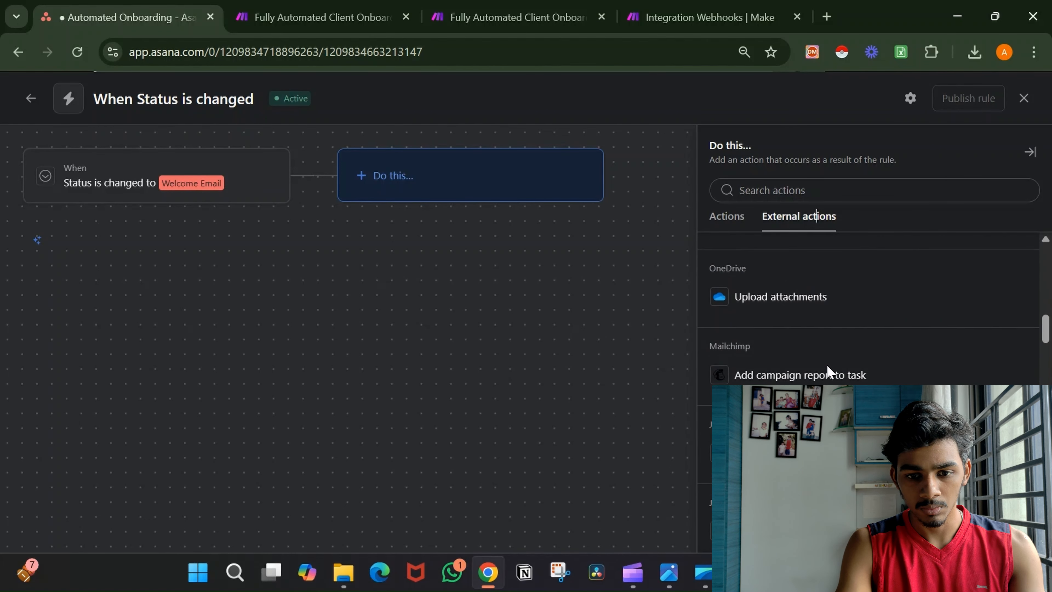
scroll(827, 372, "down", 8)
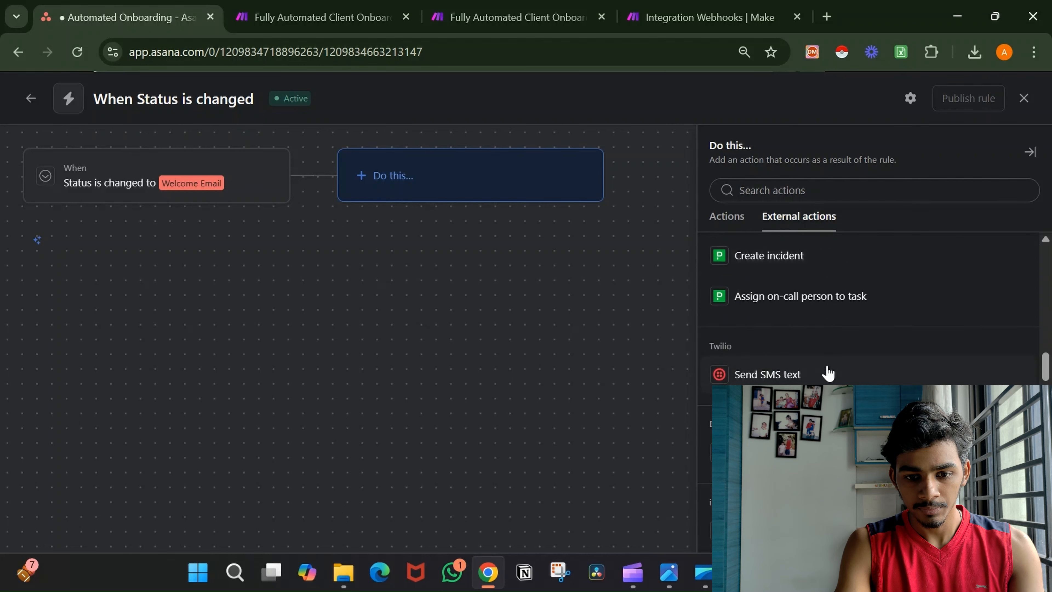
scroll(827, 372, "down", 7)
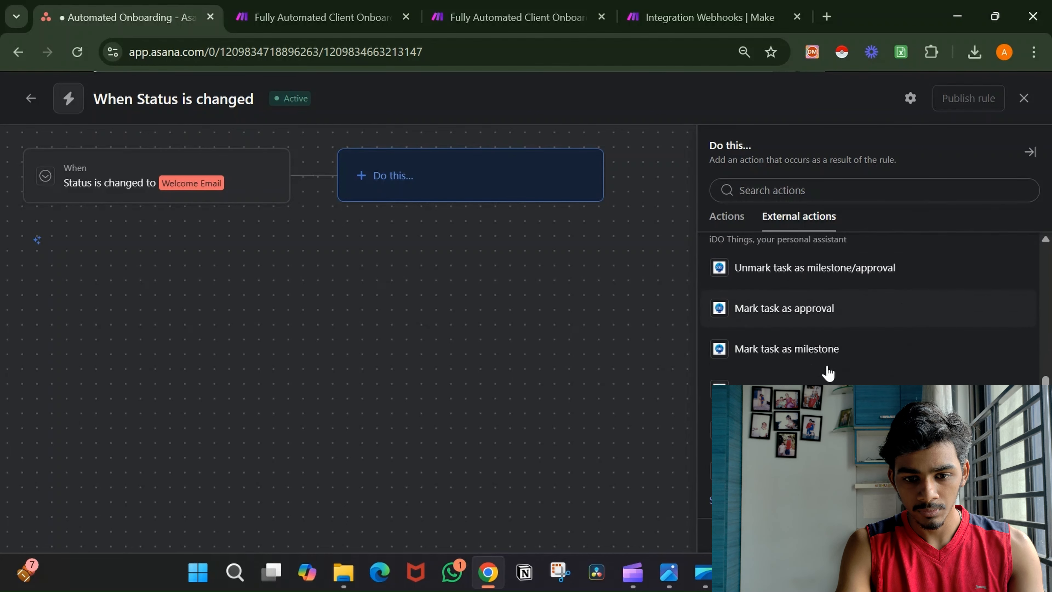
scroll(827, 372, "down", 8)
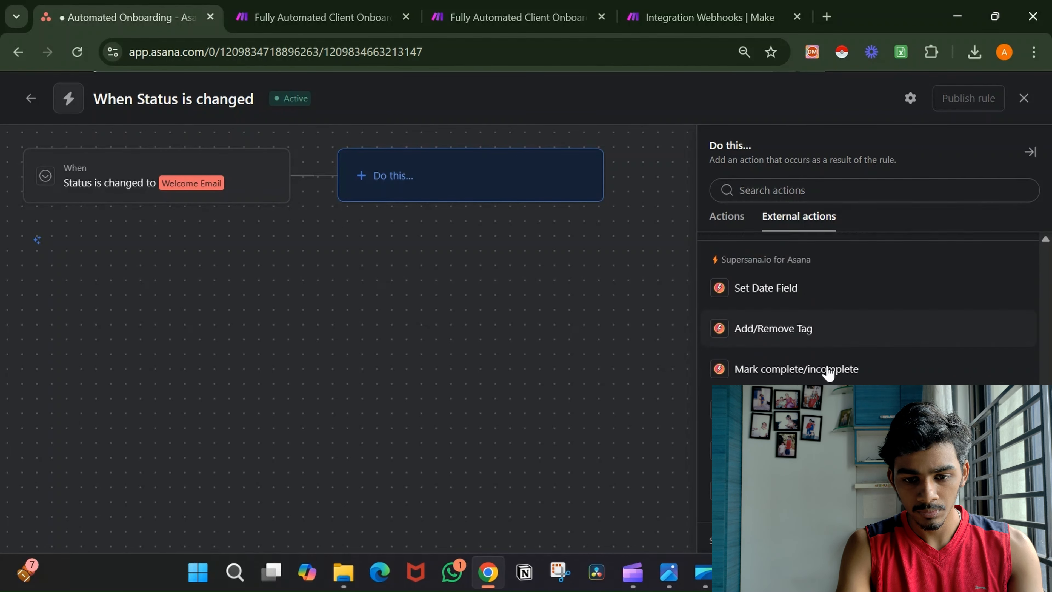
scroll(827, 372, "down", 4)
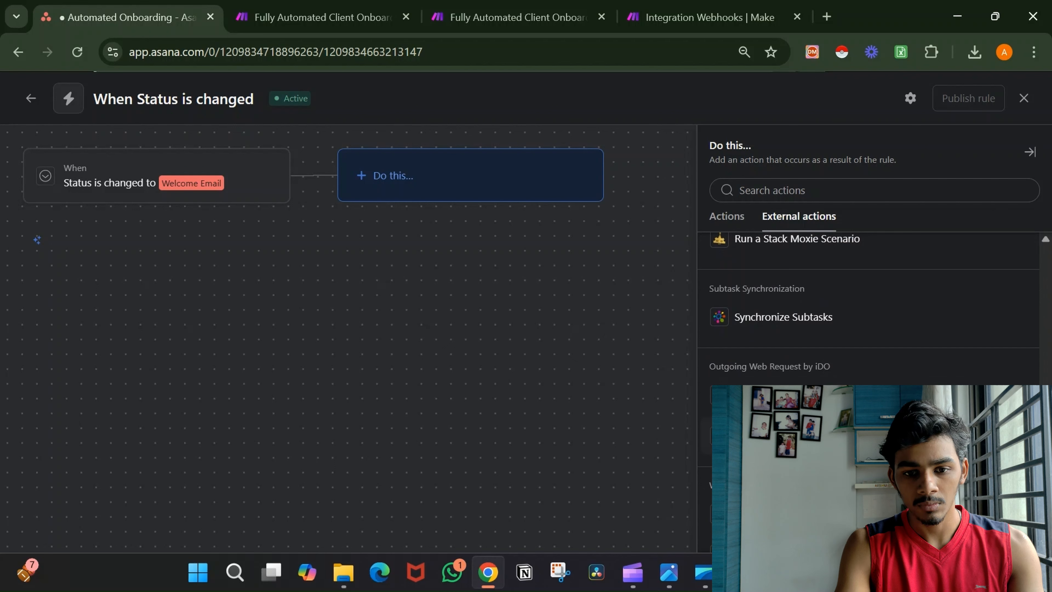
left_click(824, 395)
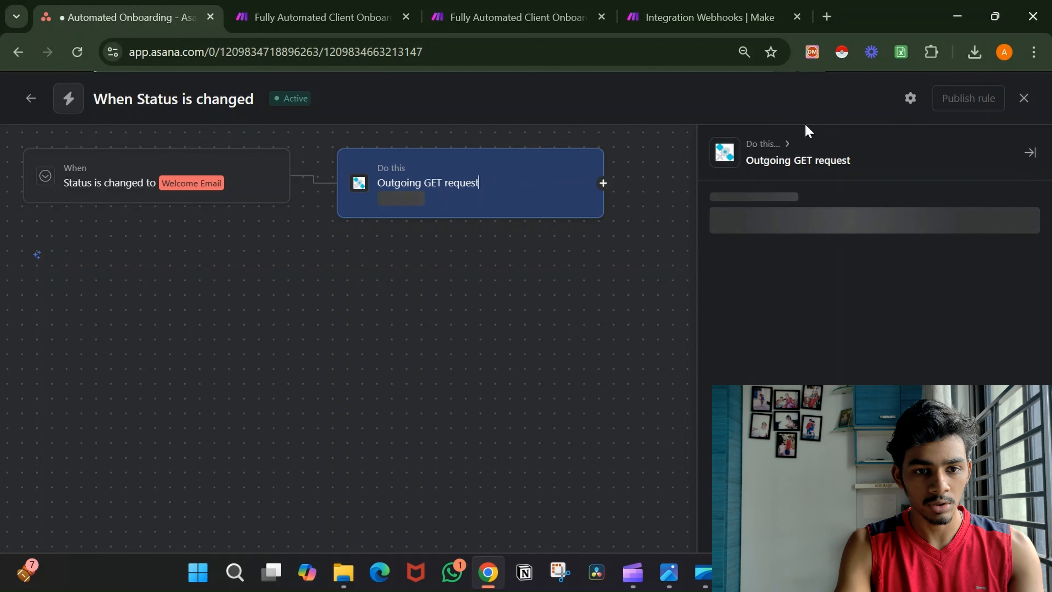
right_click(508, 194)
left_click(447, 291)
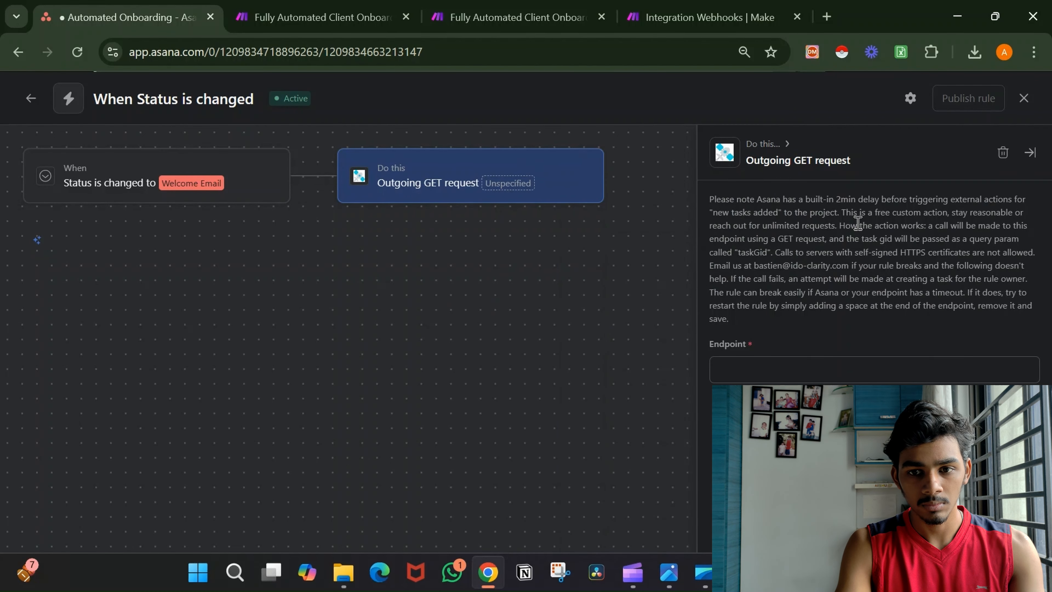
left_click(1004, 154)
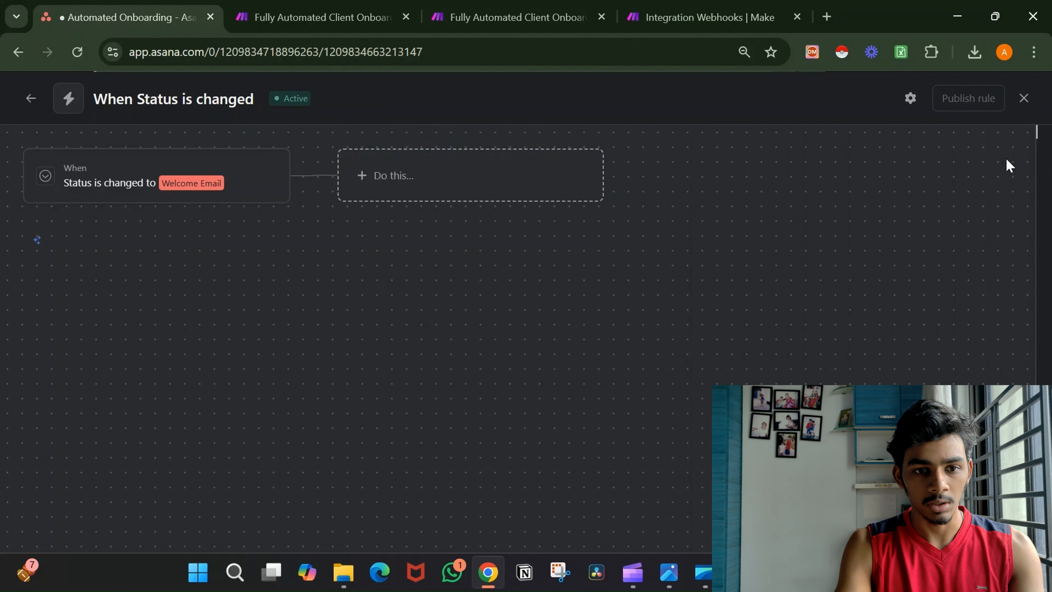
Add an Outgoing POST request action from External actions instead.
left_click(577, 171)
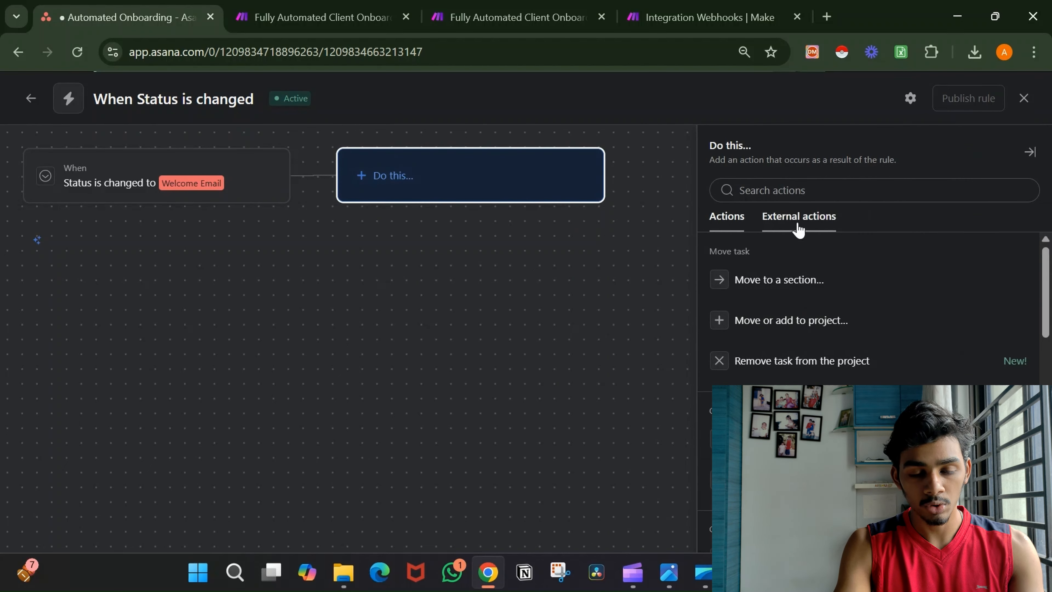
left_click(798, 224)
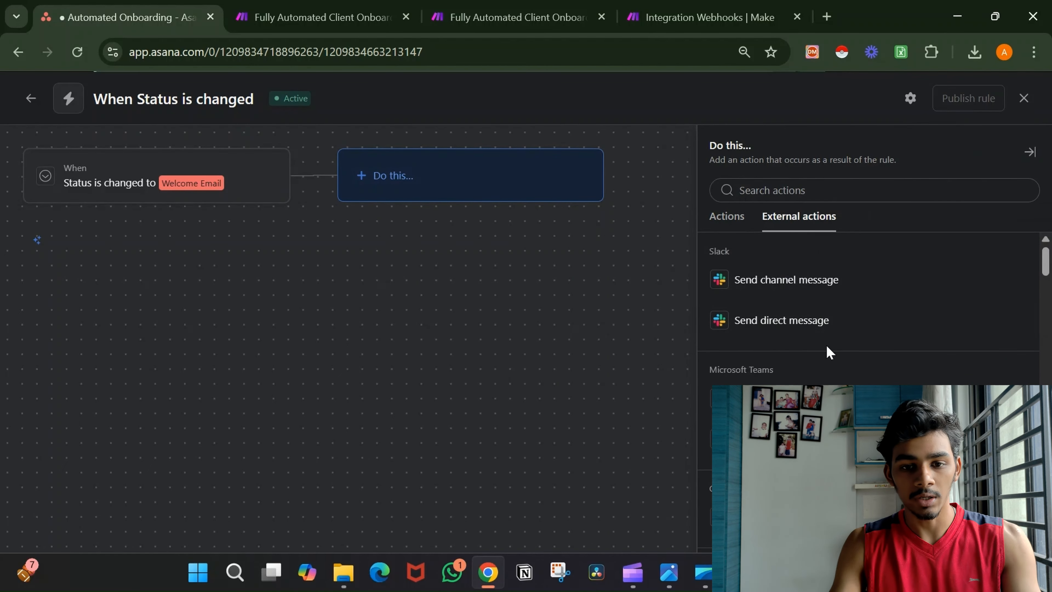
scroll(829, 352, "down", 10)
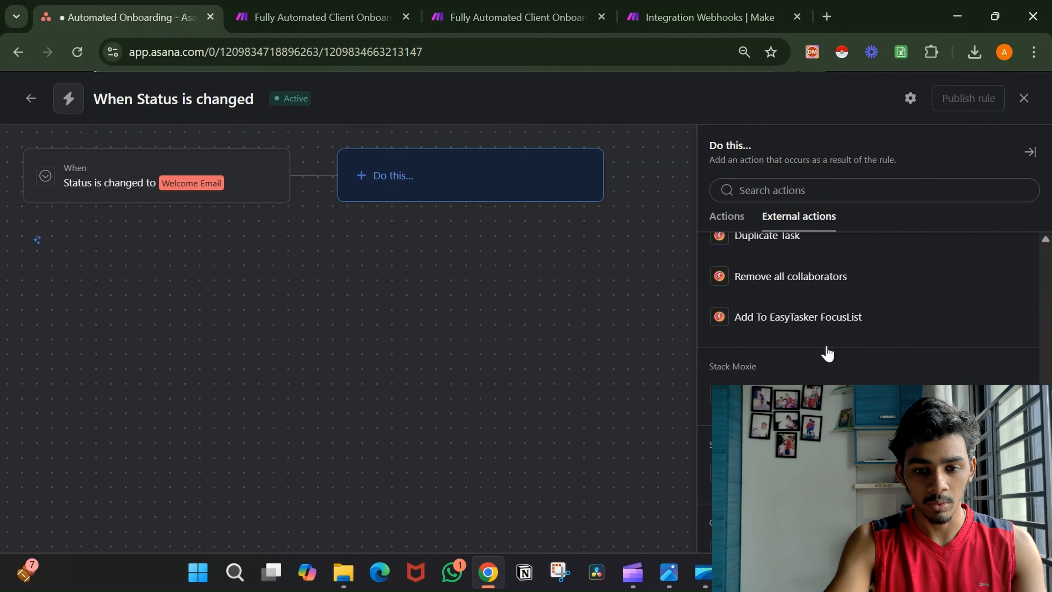
scroll(829, 353, "down", 5)
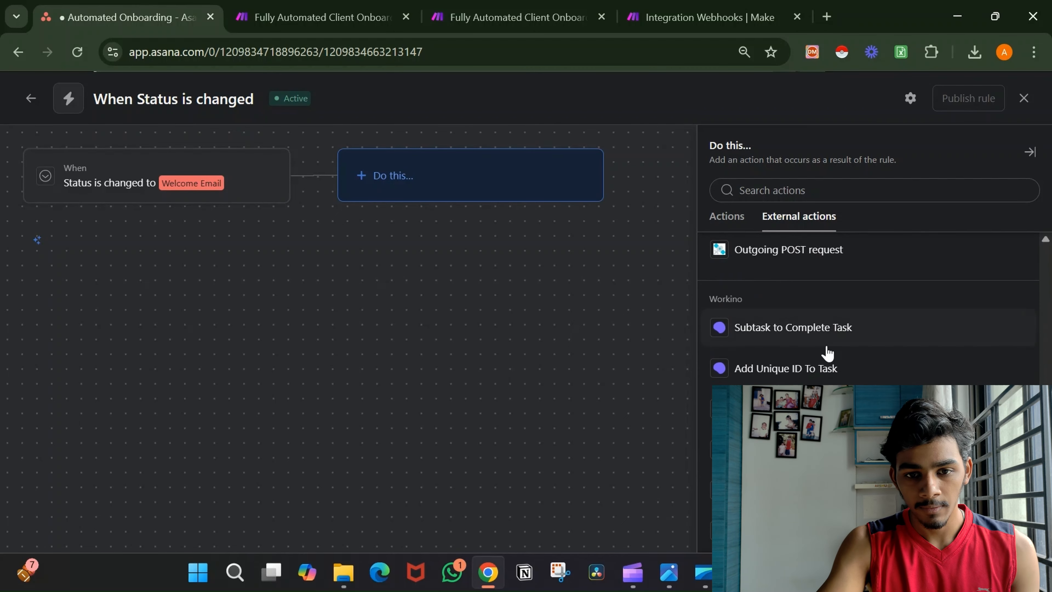
scroll(825, 350, "up", 2)
left_click(814, 307)
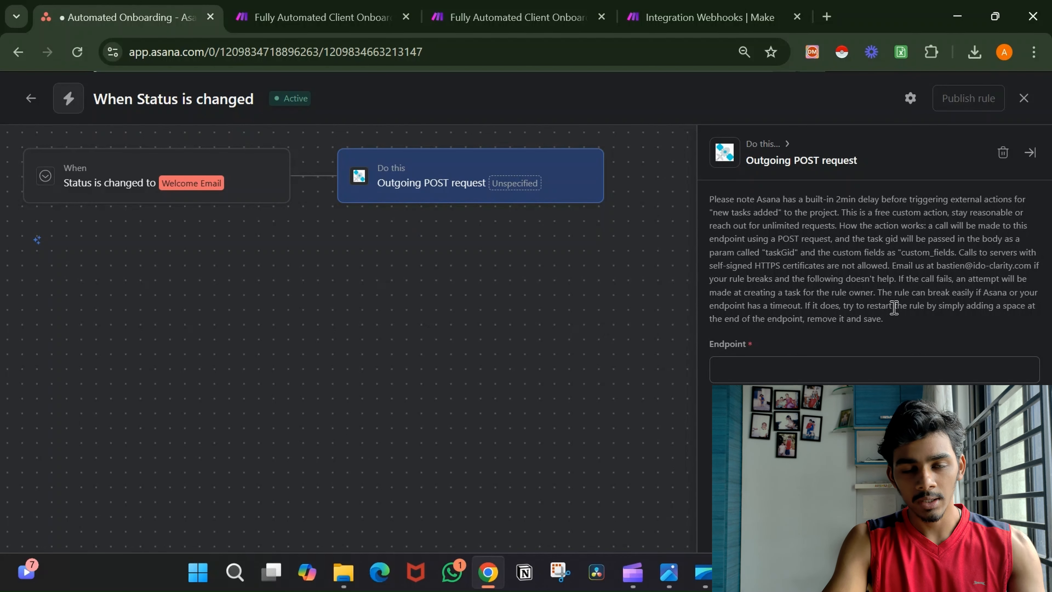
Copy the webhook address from the Make Webhooks module's settings.
left_click(826, 376)
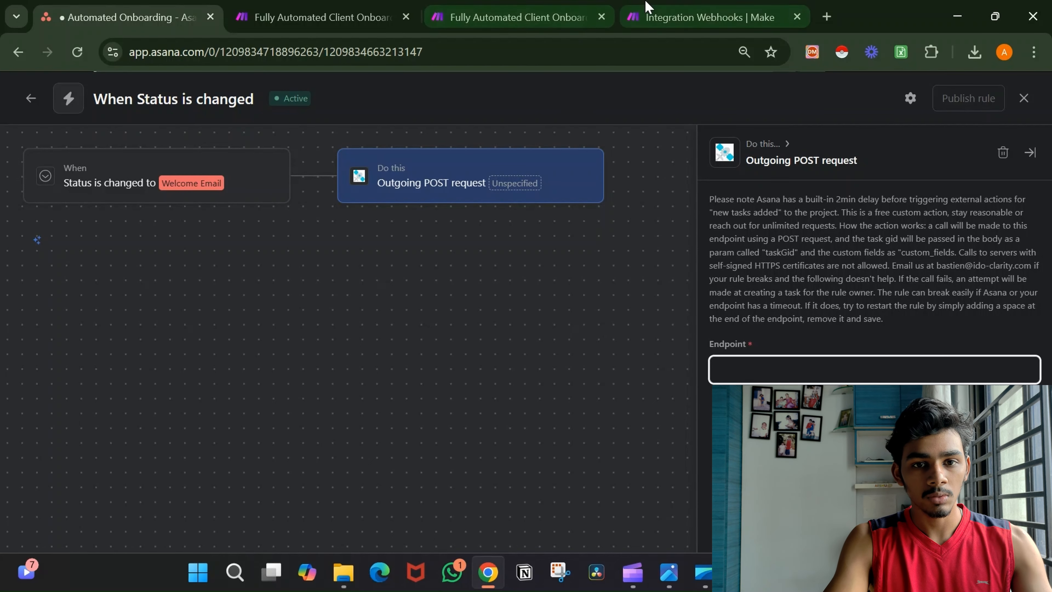
left_click(679, 12)
left_click(536, 274)
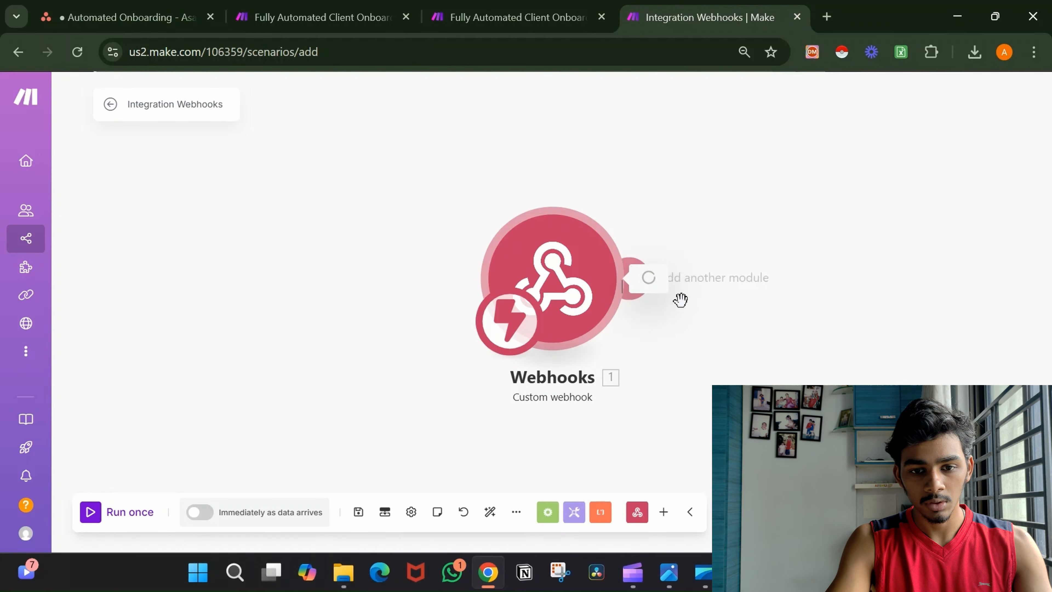
left_click(834, 307)
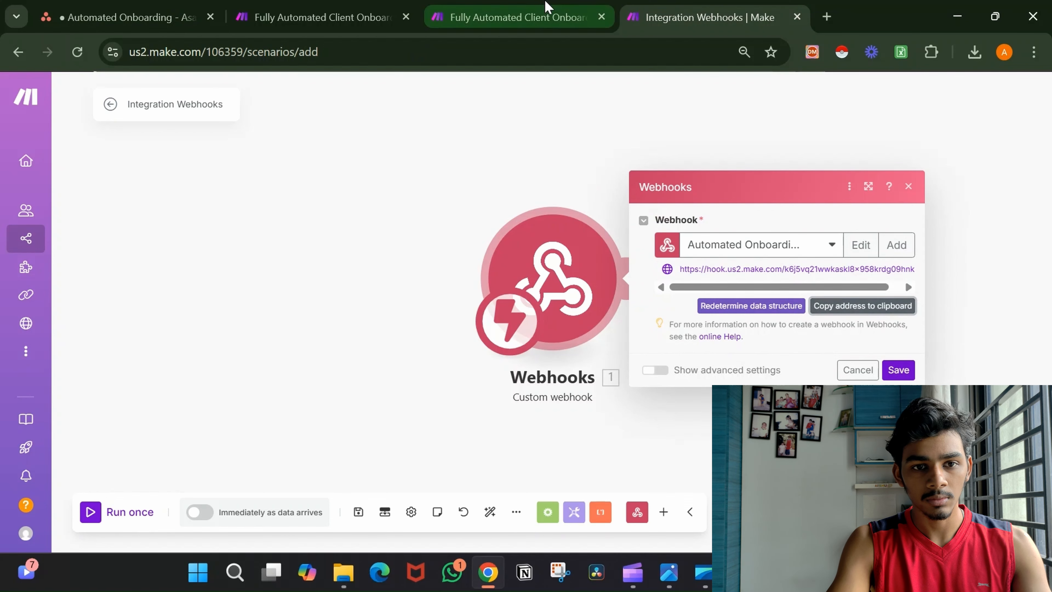
Paste the webhook address as the Asana rule's Endpoint and publish the rule.
left_click(546, 12)
left_click(156, 5)
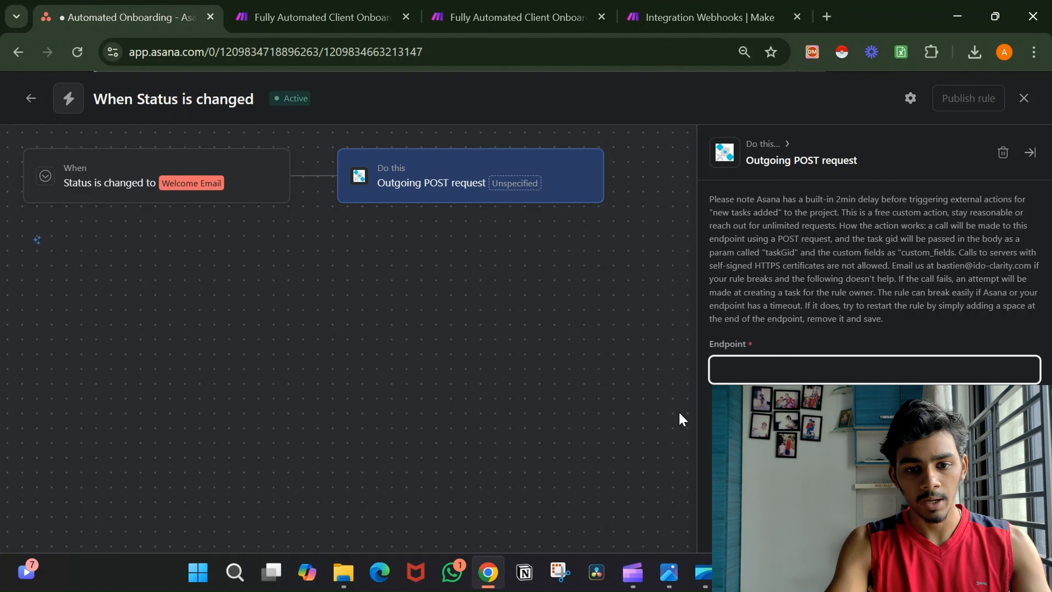
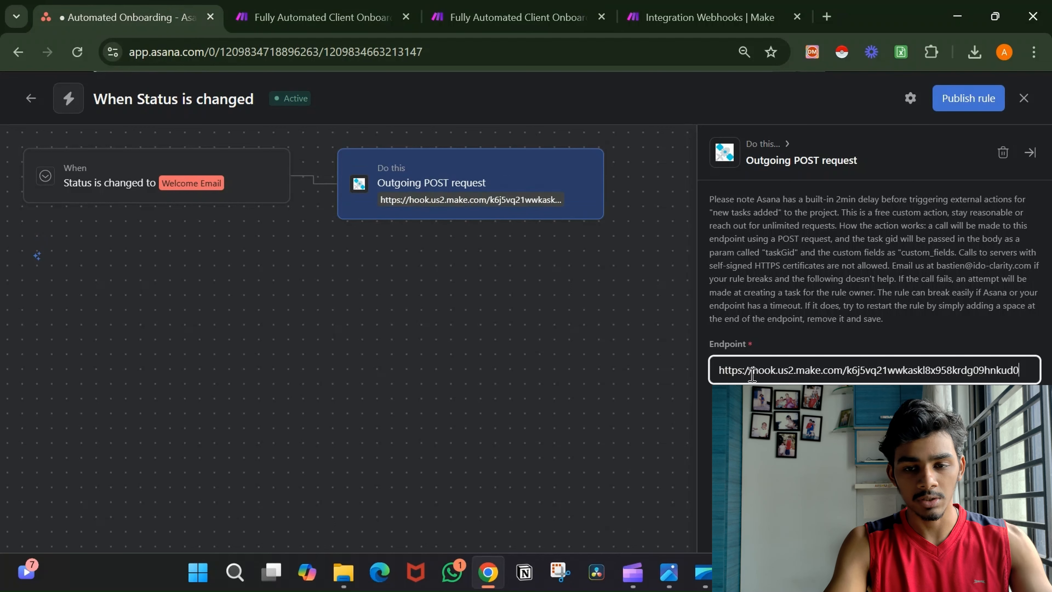
left_click(974, 109)
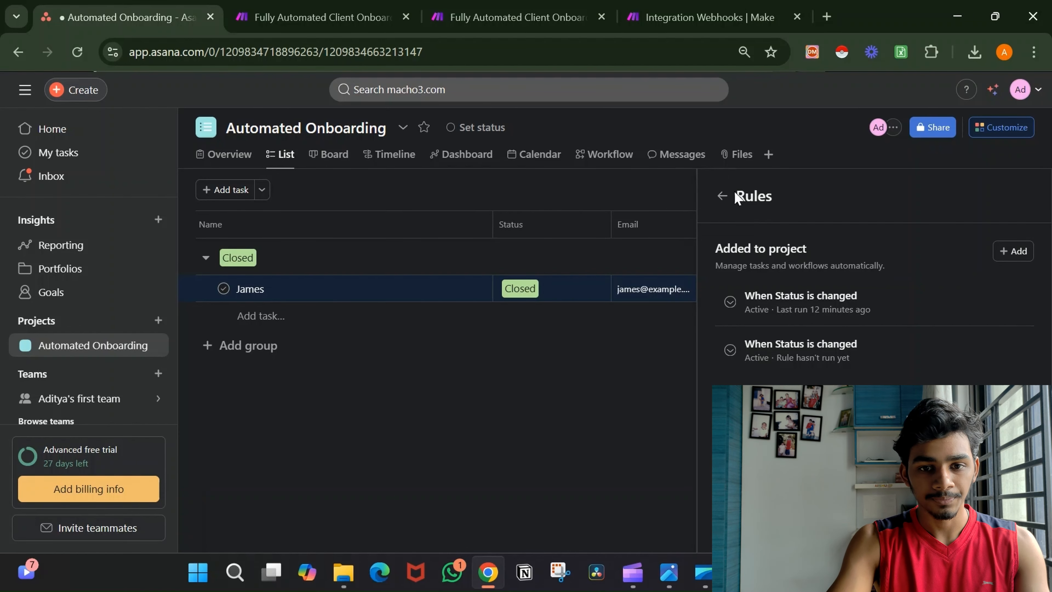
Close Asana's Customize panel, then save the Make Webhooks module settings.
left_click(722, 197)
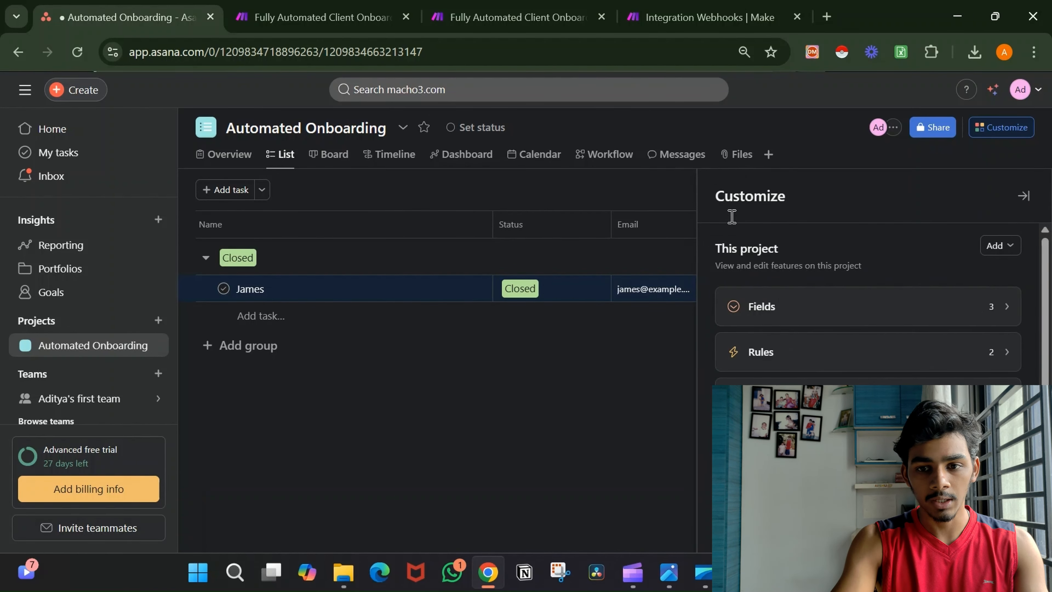
left_click(1022, 200)
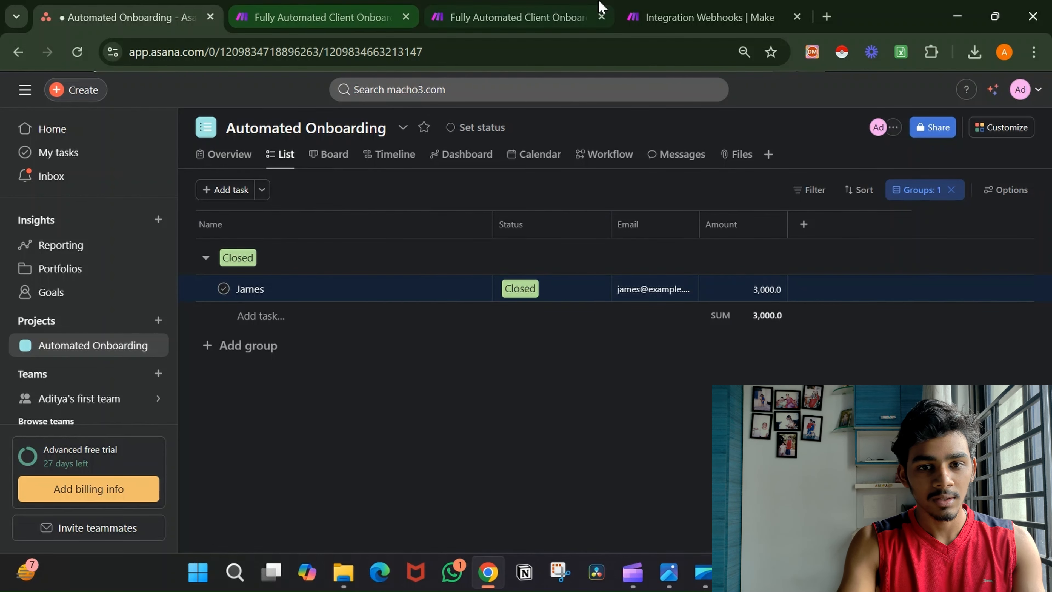
left_click(772, 7)
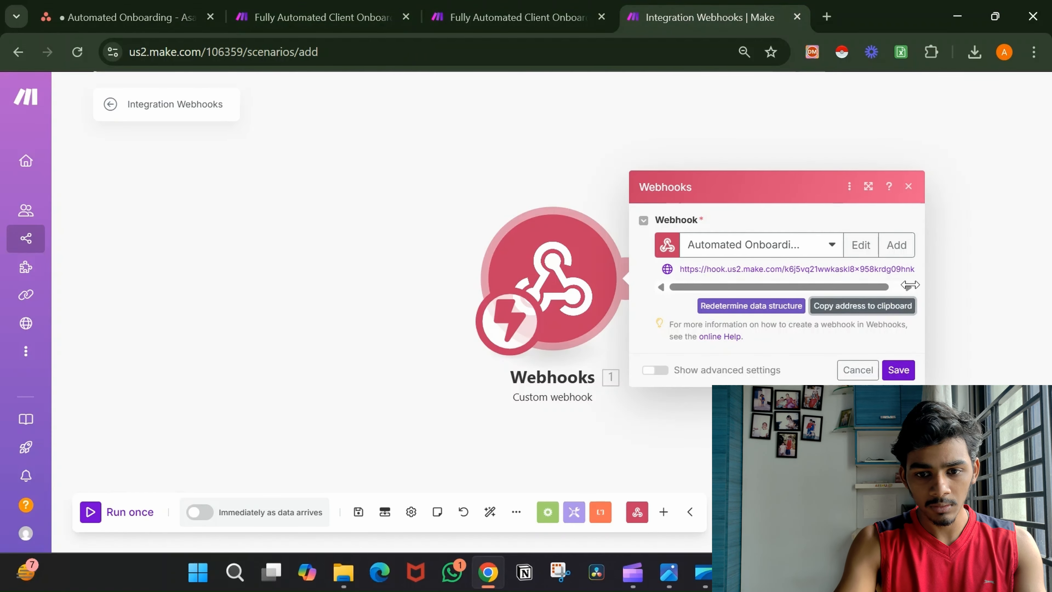
left_click(898, 370)
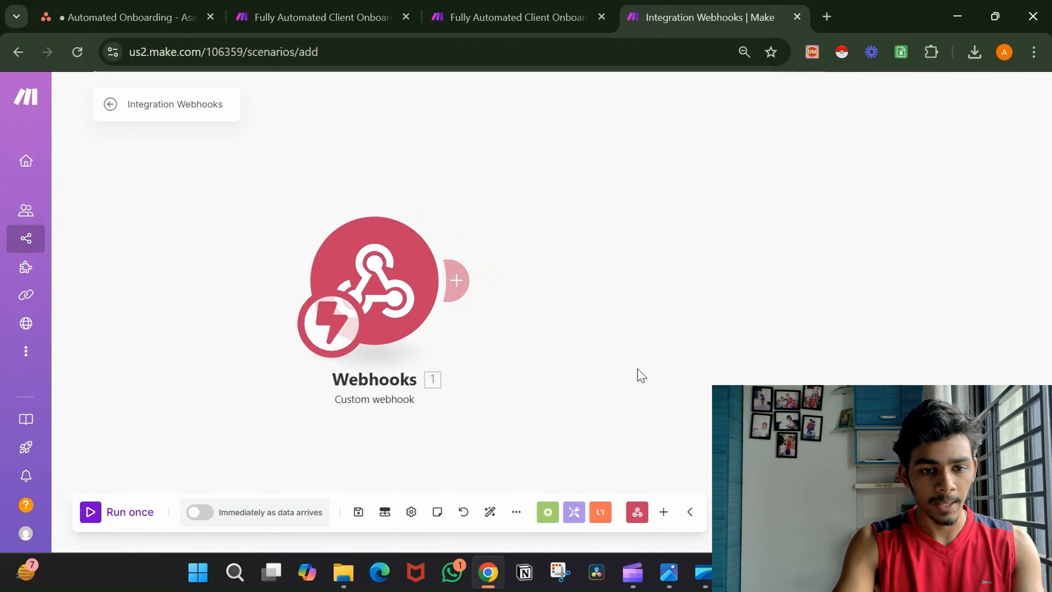
left_click(458, 290)
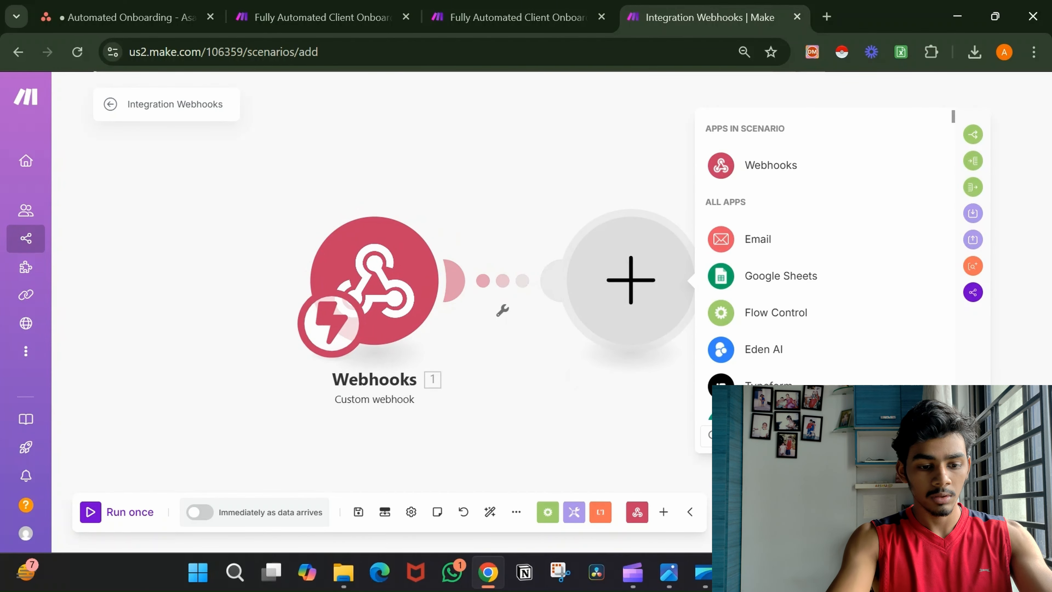
Add an Asana List Tasks module, cancelling the new connection to keep the existing one.
type("asa")
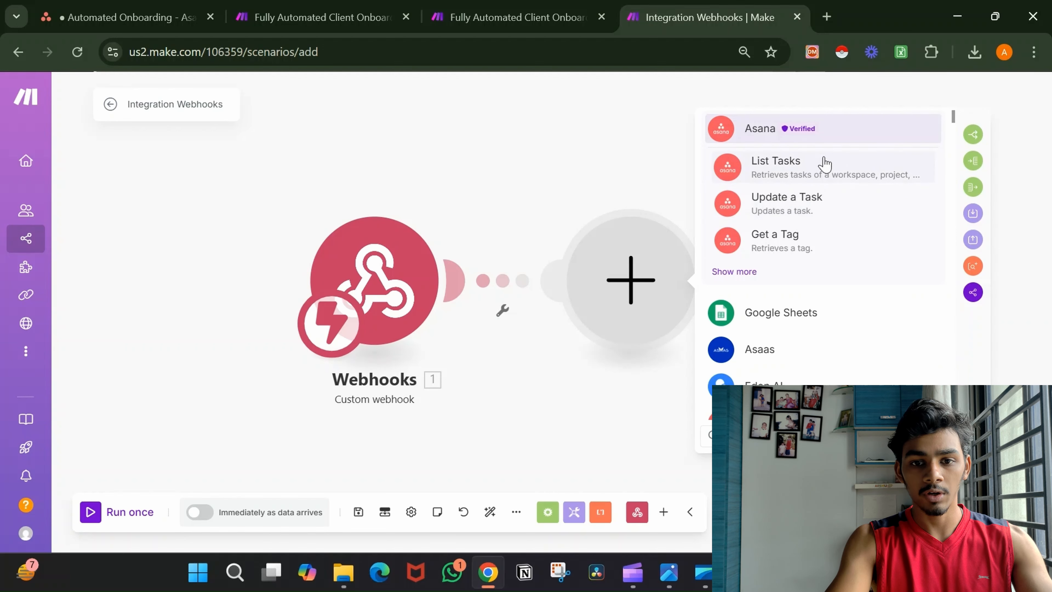
left_click(825, 164)
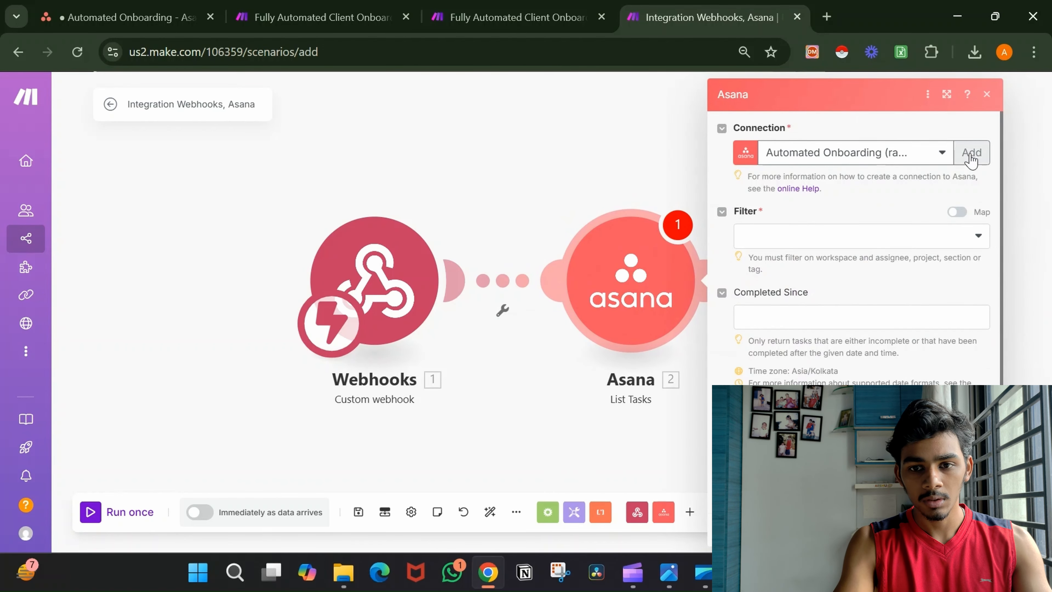
left_click(975, 152)
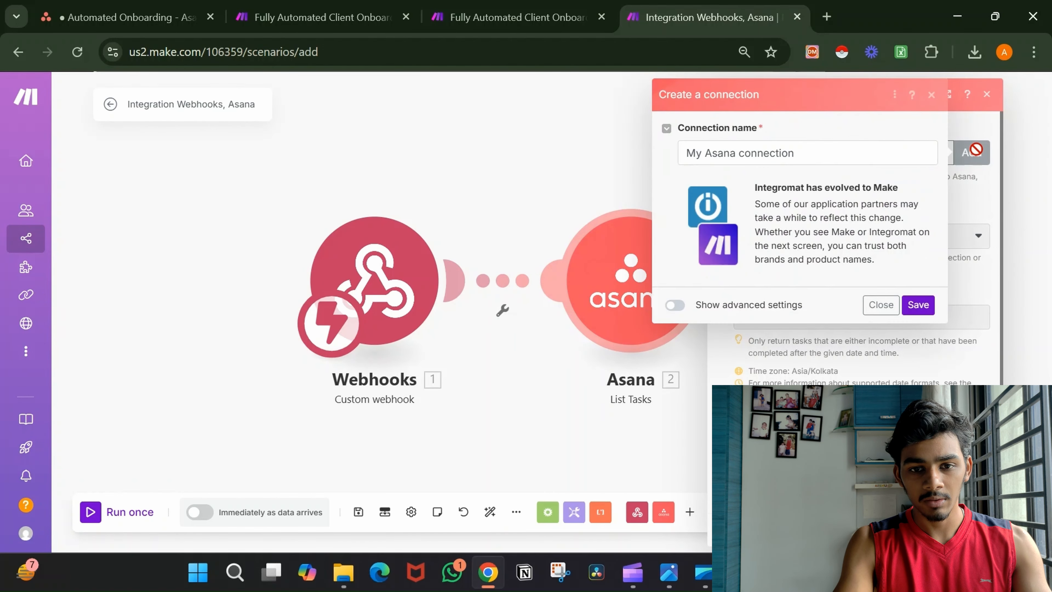
left_click(828, 144)
left_click(855, 133)
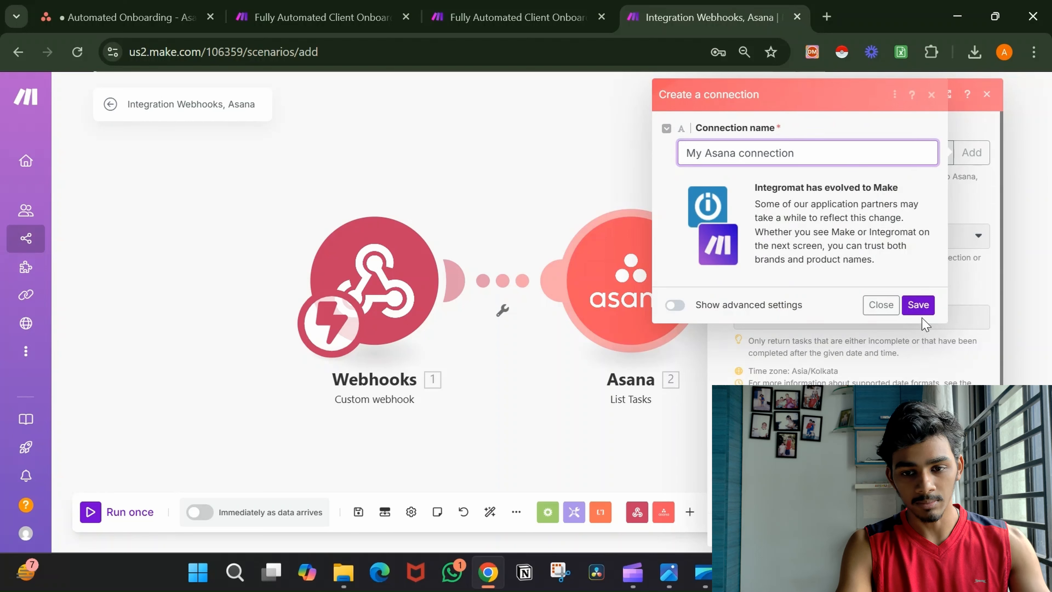
left_click(966, 293)
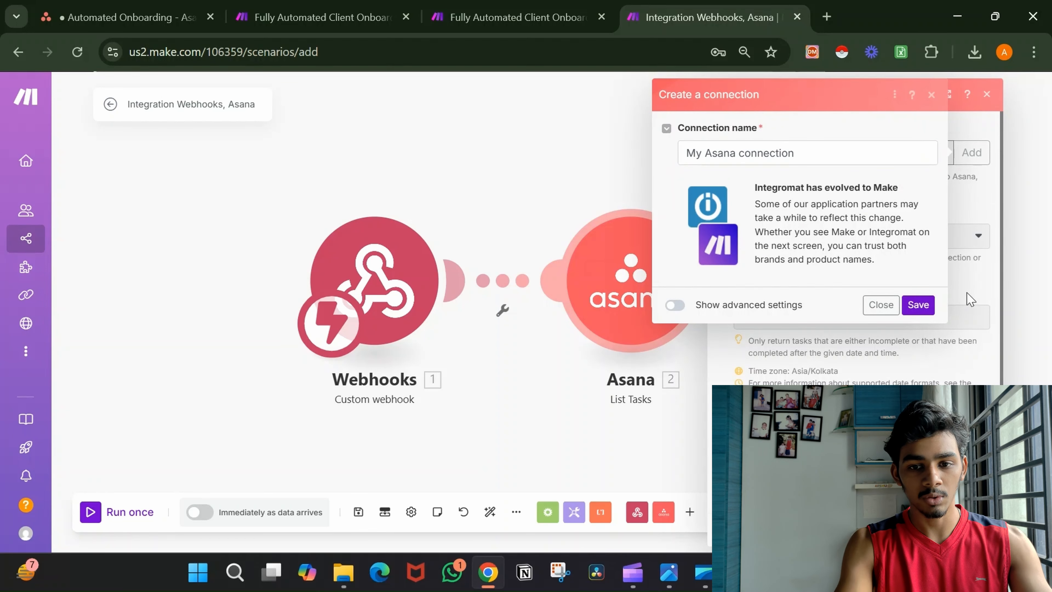
left_click(881, 305)
Set the Asana List Tasks filter type to Project.
left_click(907, 243)
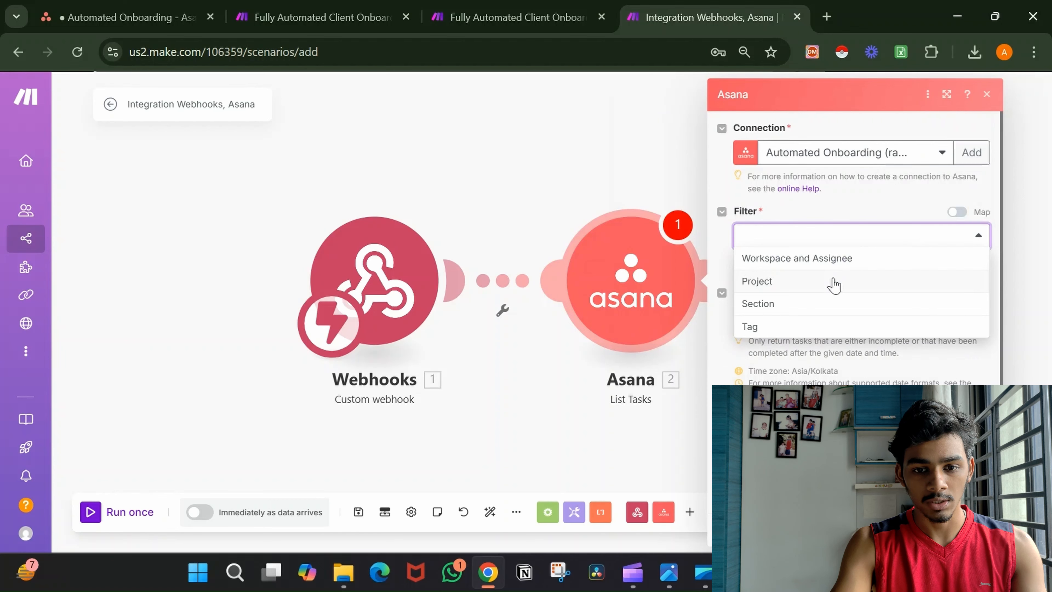
left_click(833, 285)
left_click(125, 17)
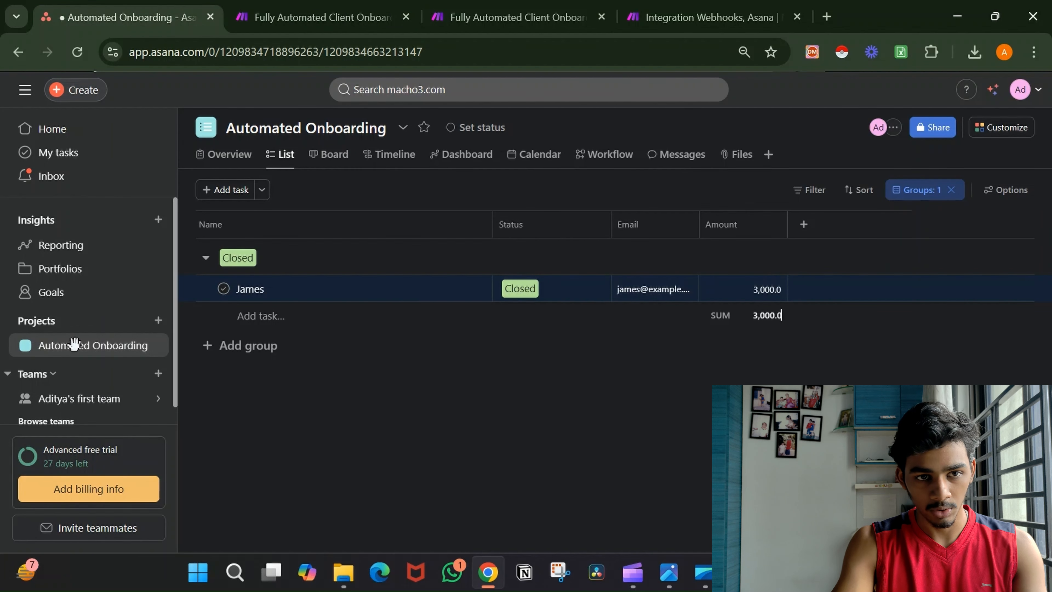
left_click(699, 8)
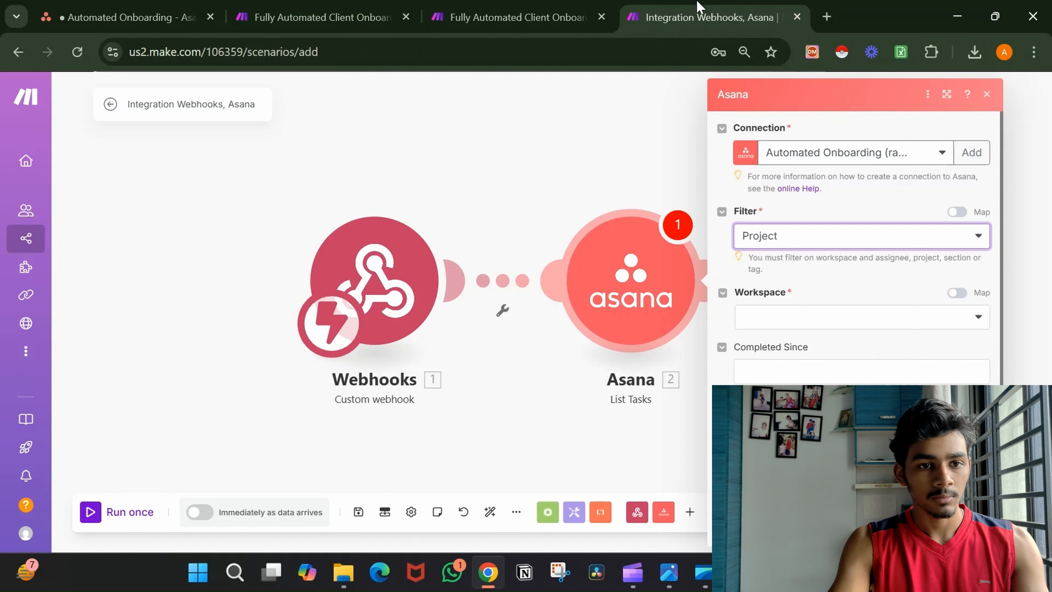
left_click_drag(699, 6, 344, 6)
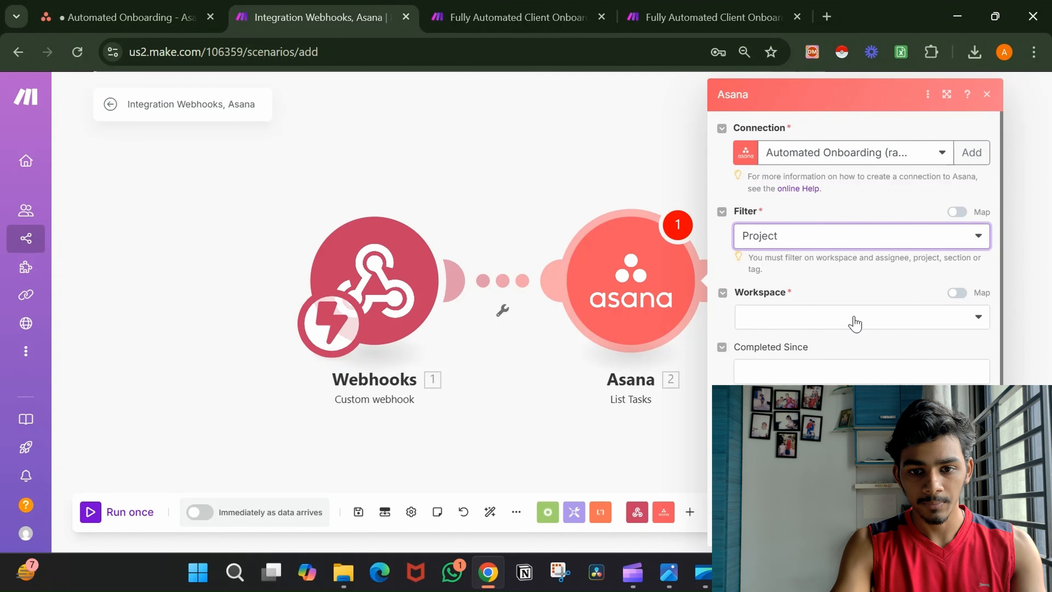
Choose workspace [Organization] macho3.com and project Automated Onboarding, then confirm the module.
left_click(853, 328)
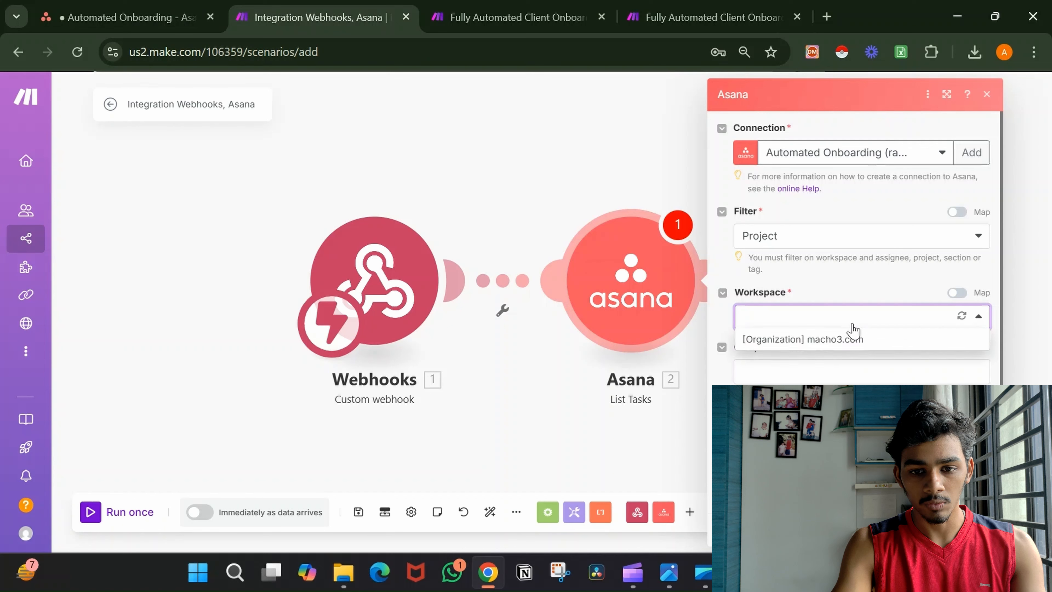
left_click(853, 342)
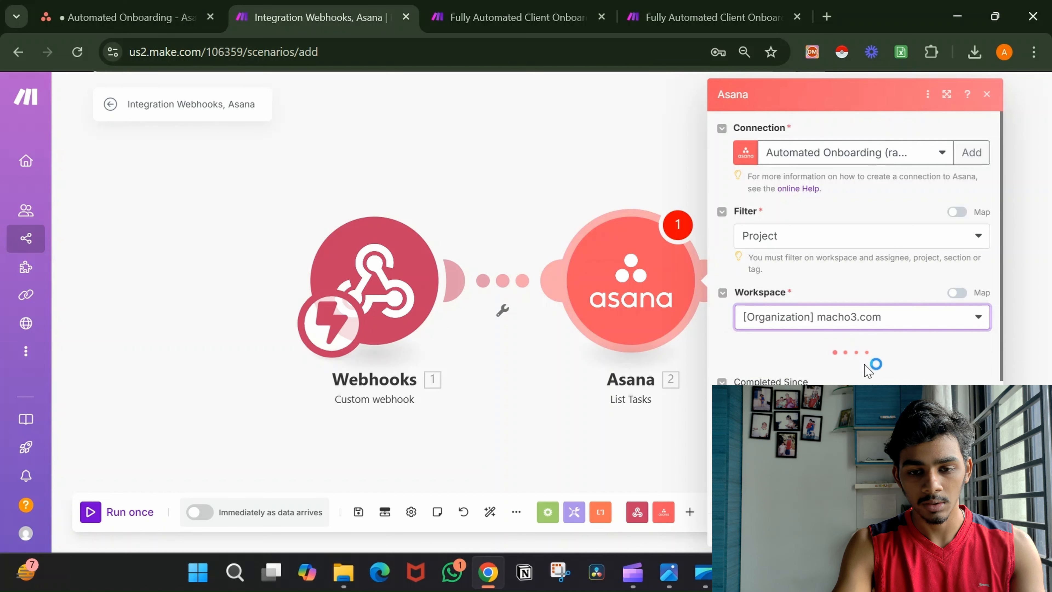
scroll(864, 371, "down", 5)
left_click(838, 183)
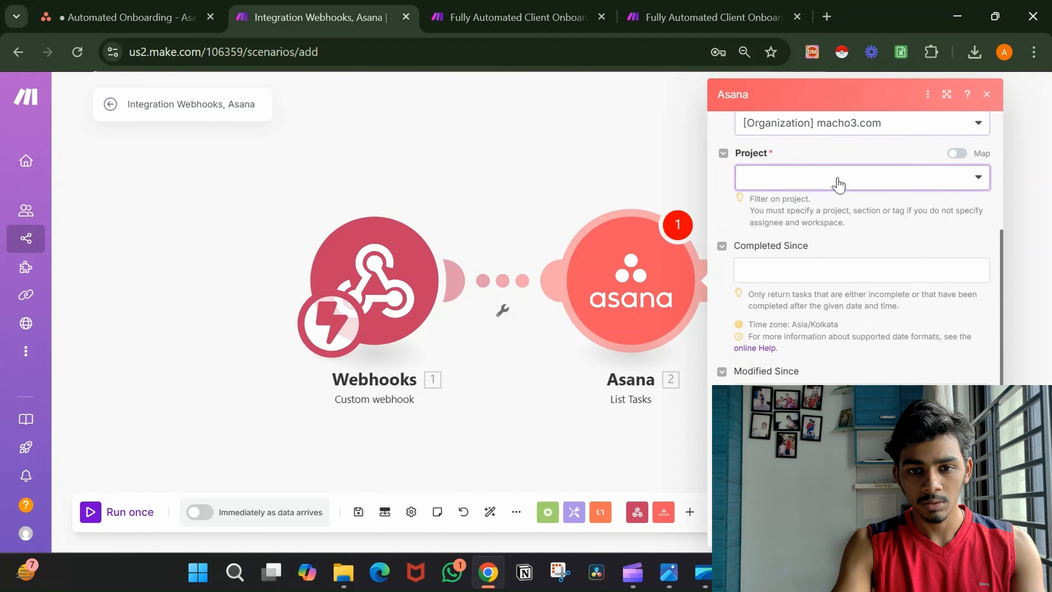
left_click(841, 198)
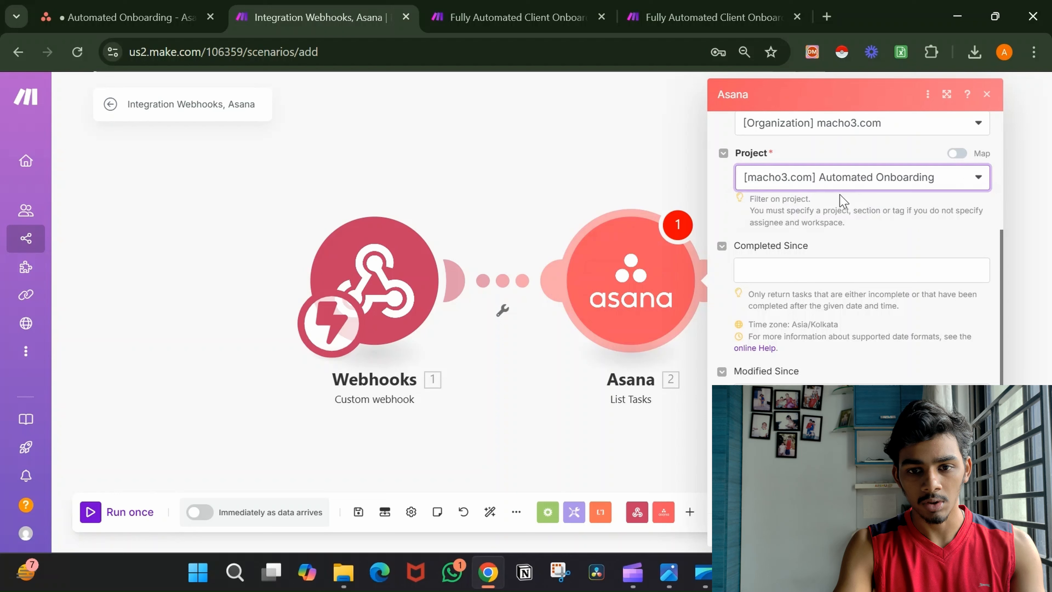
scroll(882, 226, "down", 1)
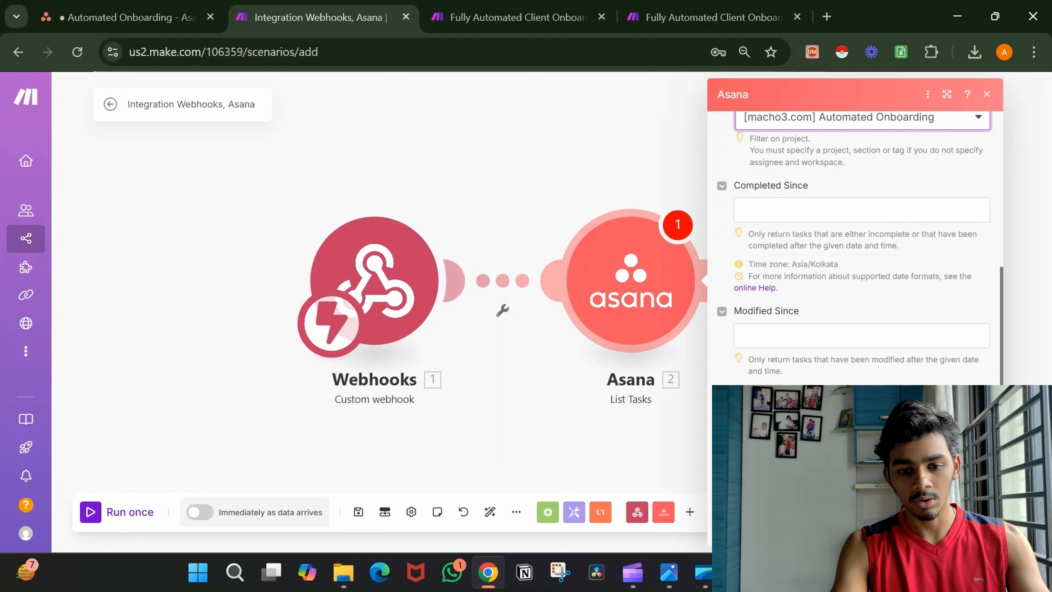
left_click(974, 527)
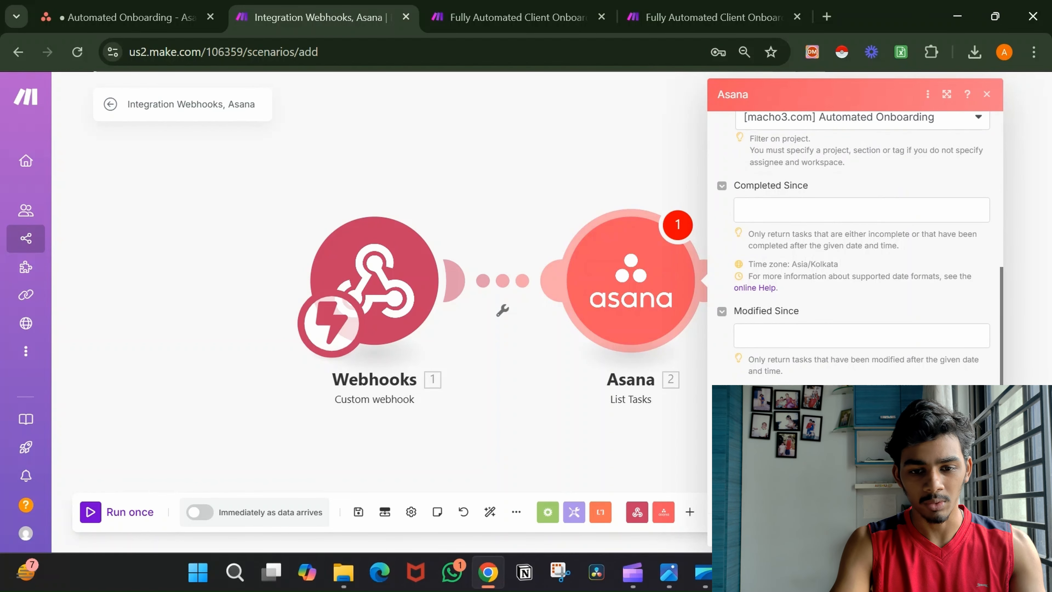
left_click_drag(855, 404, 551, 398)
left_click(424, 274)
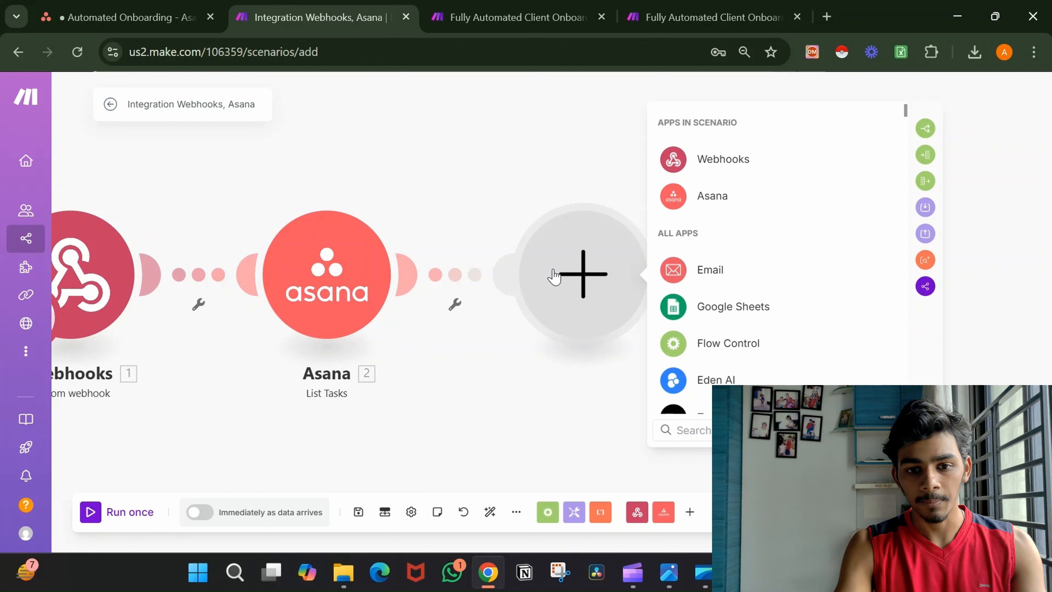
Add an Eden AI Generate Chat Responses module after Asana List Tasks.
left_click(752, 382)
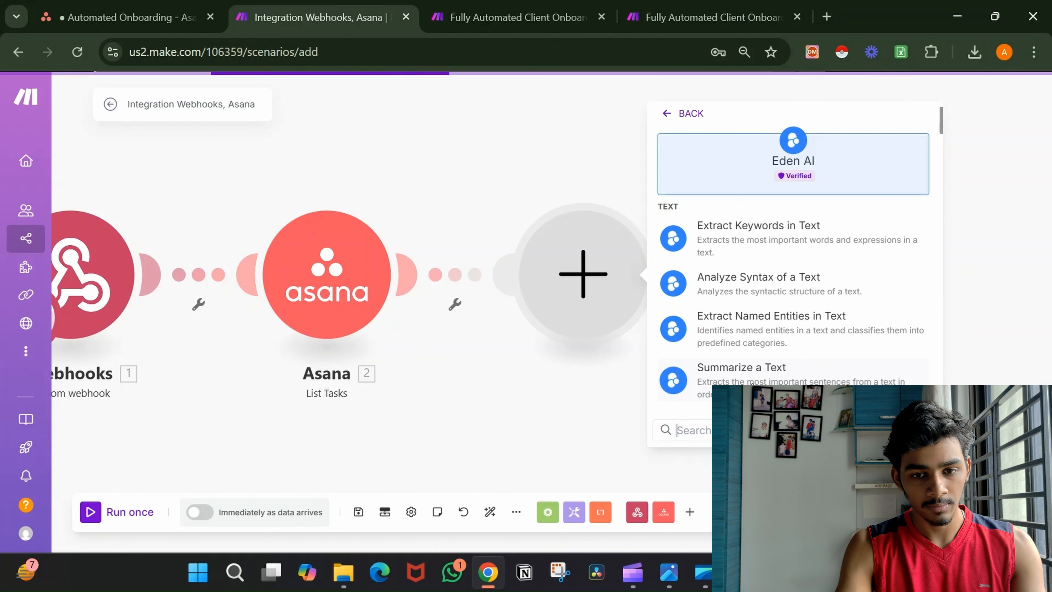
scroll(813, 328, "down", 5)
scroll(815, 330, "down", 5)
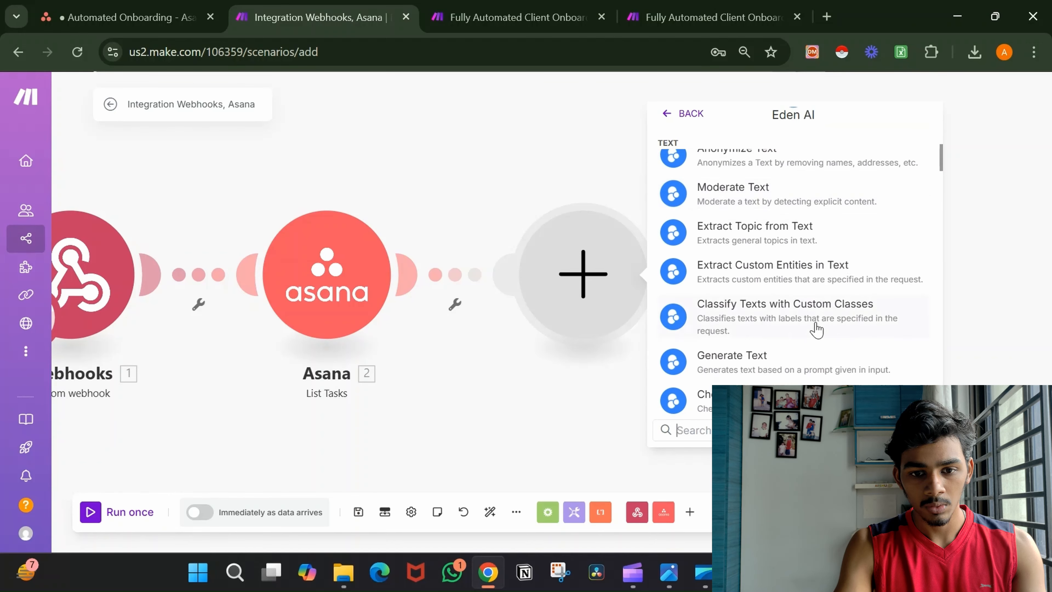
left_click(815, 307)
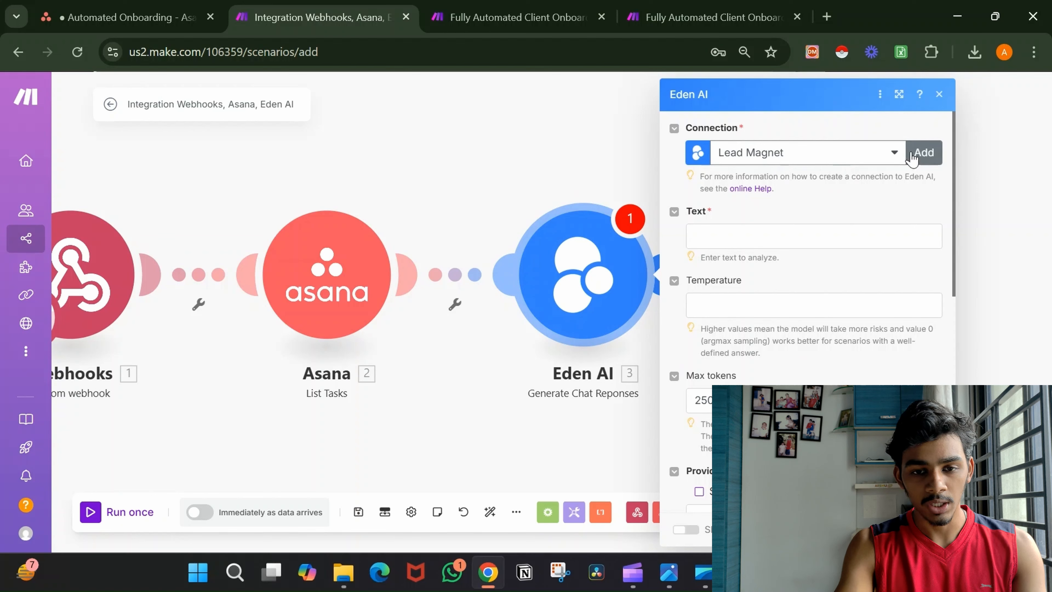
Edit the Eden AI Text field and clear the Max tokens value.
left_click(830, 237)
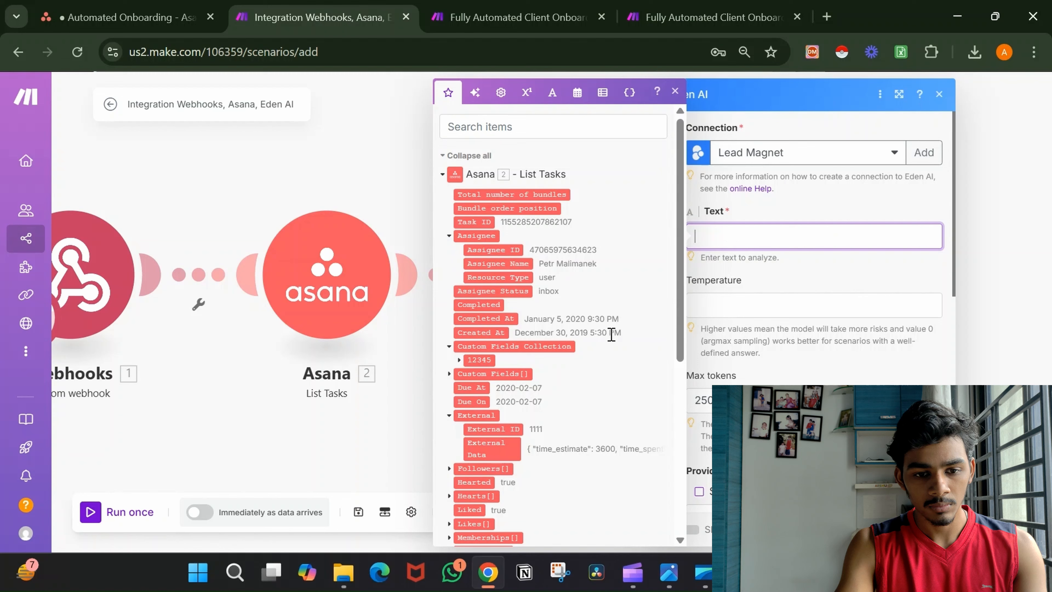
scroll(610, 336, "down", 1)
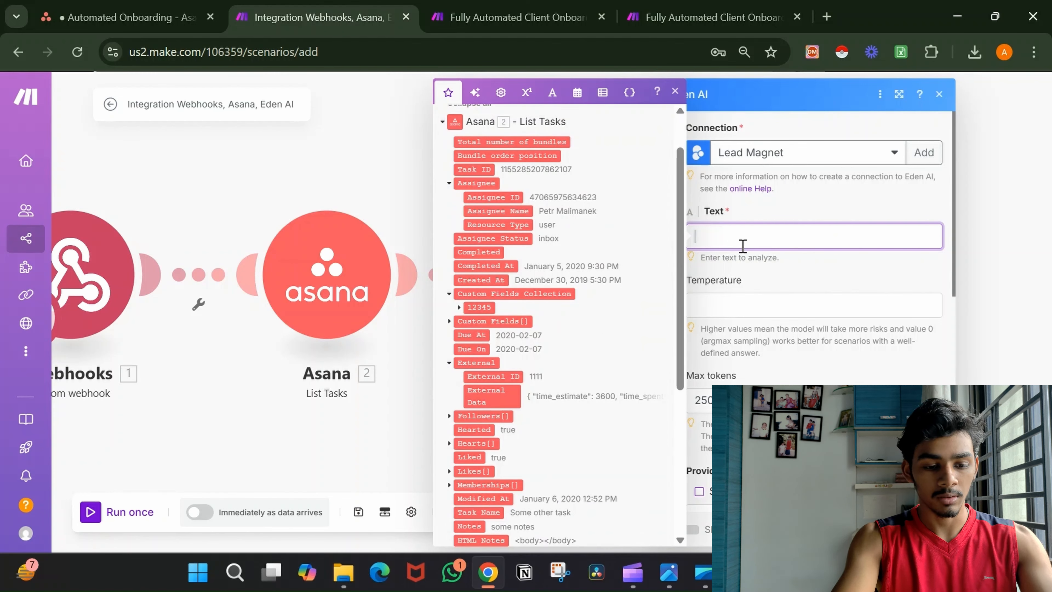
left_click(812, 276)
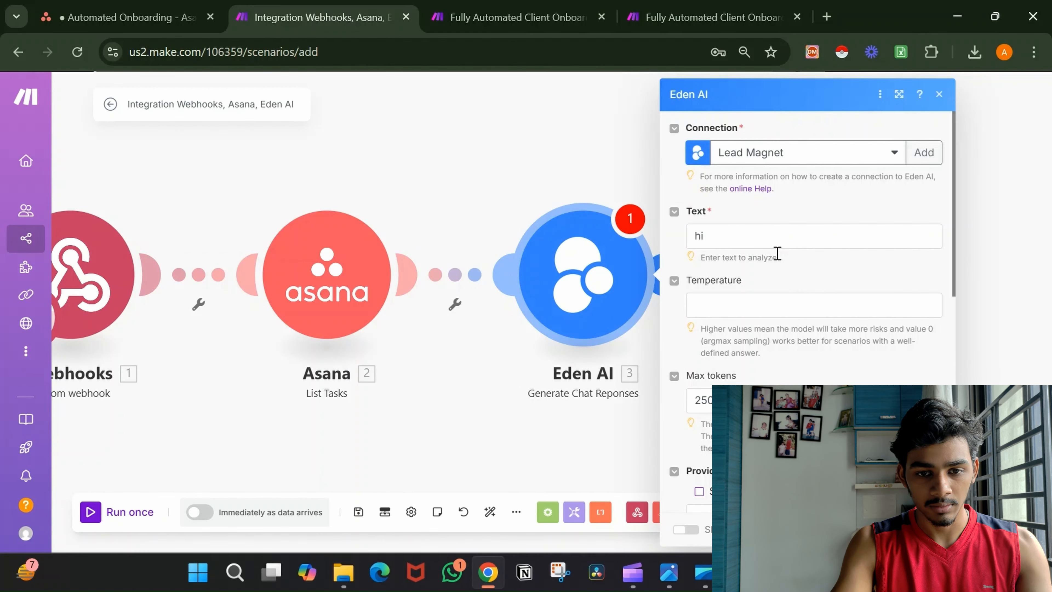
scroll(803, 282, "down", 3)
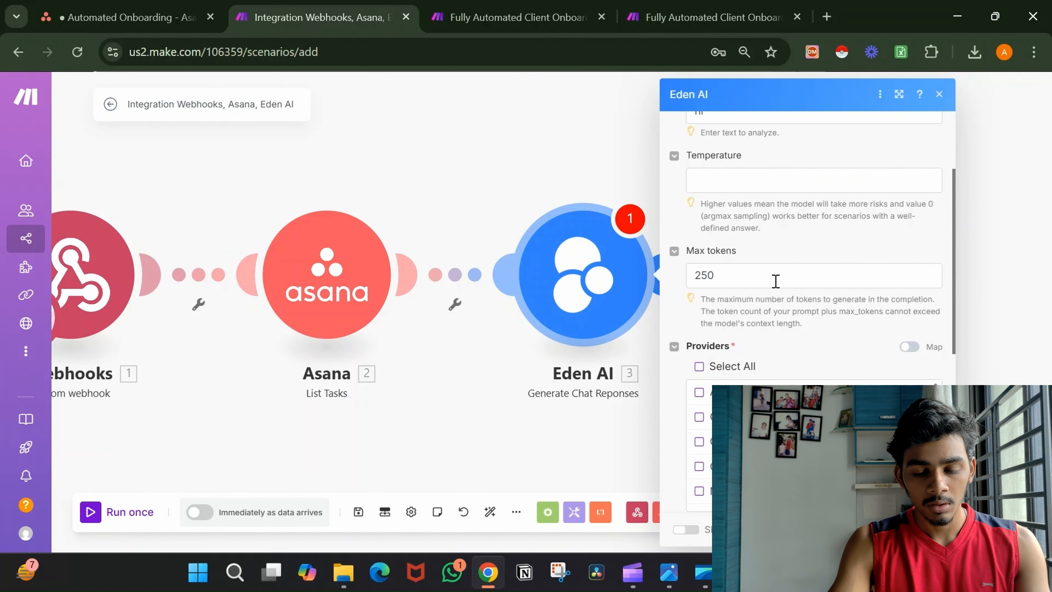
left_click(770, 277)
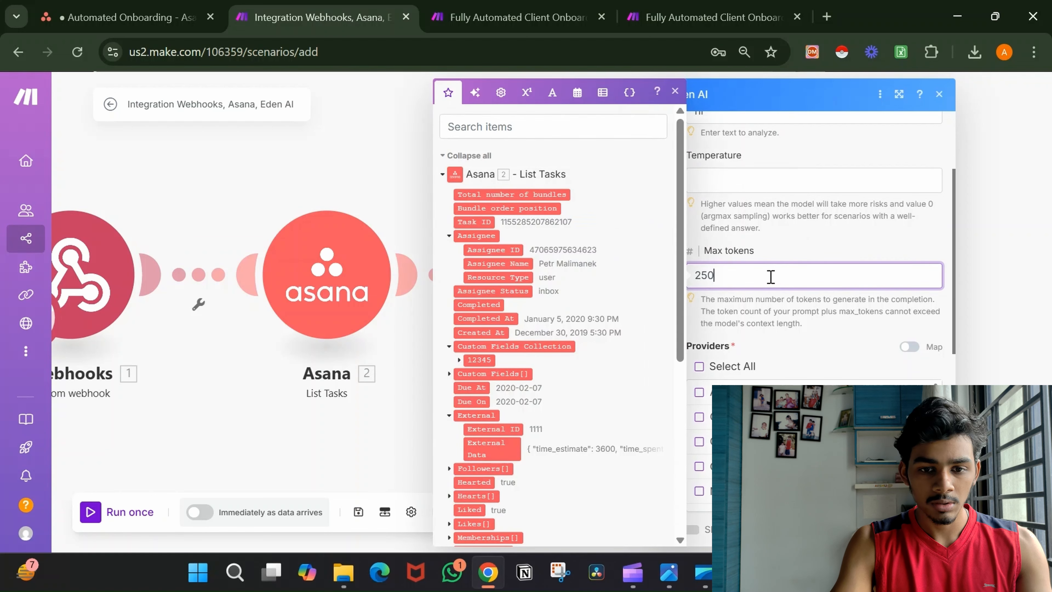
key("ctrl+a")
key("BackSpace")
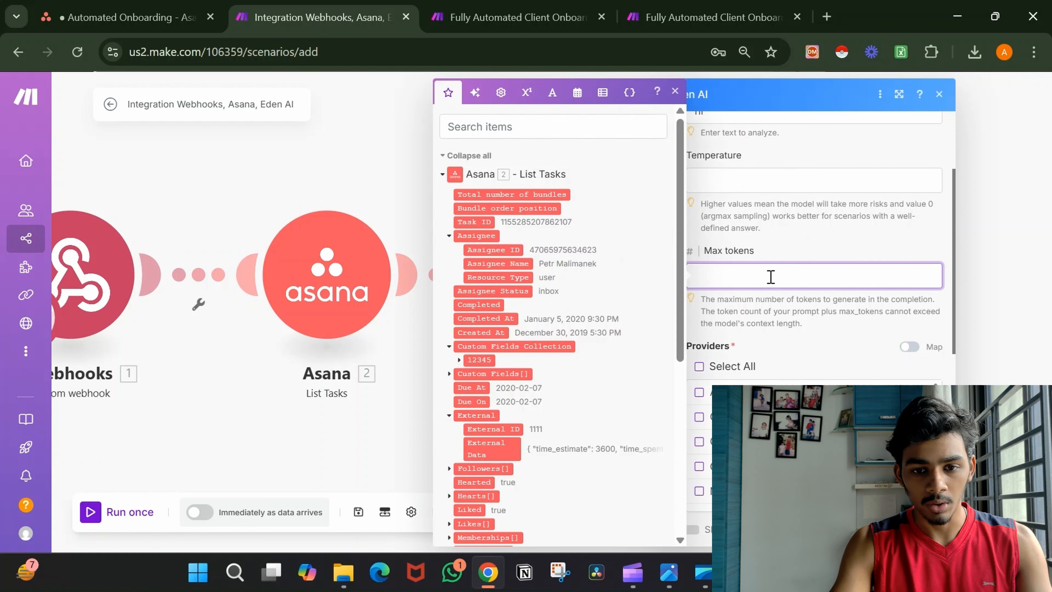
left_click(833, 352)
Tick OpenAI as the chat provider and move to the Chatbot Global Action field.
scroll(834, 353, "down", 4)
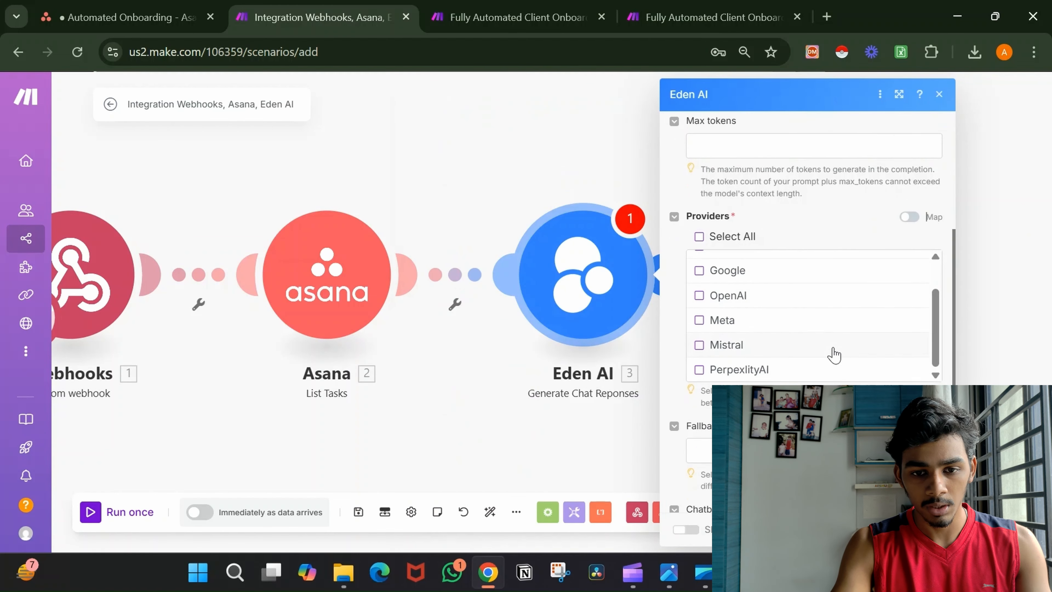
left_click(699, 295)
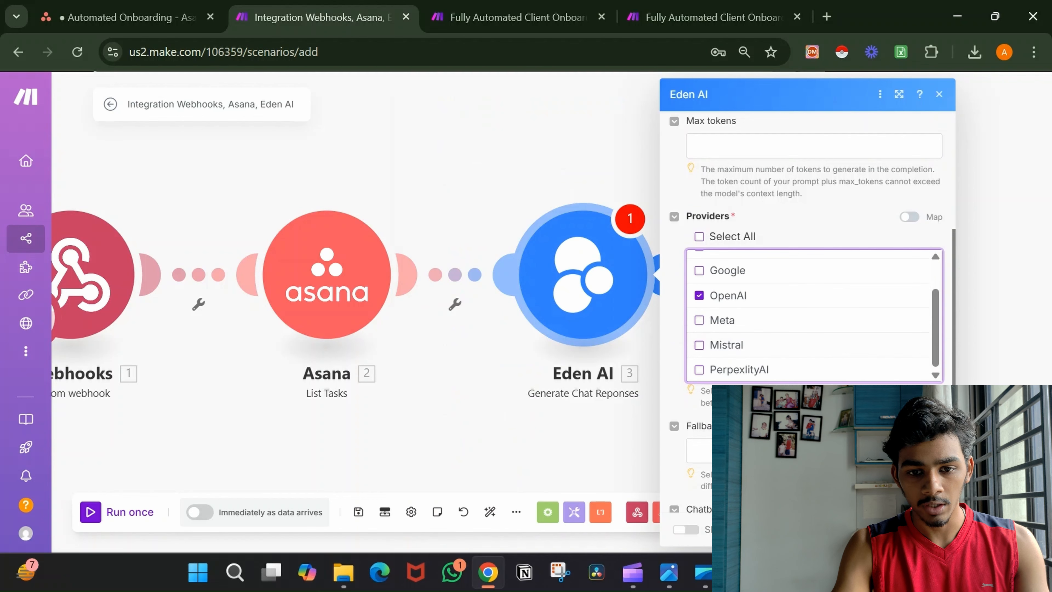
scroll(834, 331, "down", 3)
scroll(833, 330, "up", 2)
scroll(833, 330, "down", 4)
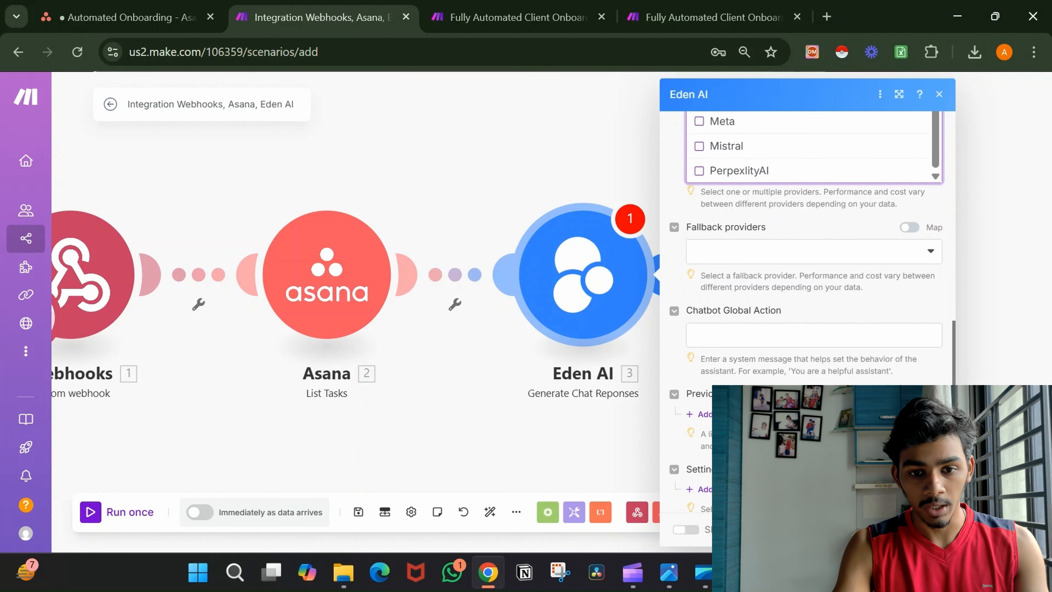
left_click(794, 336)
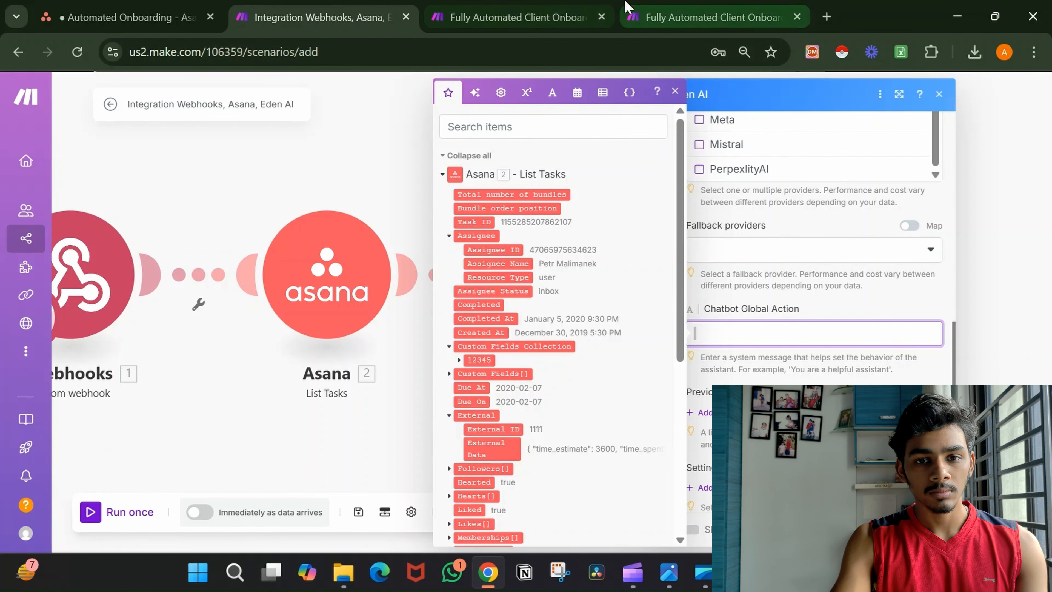
left_click(518, 17)
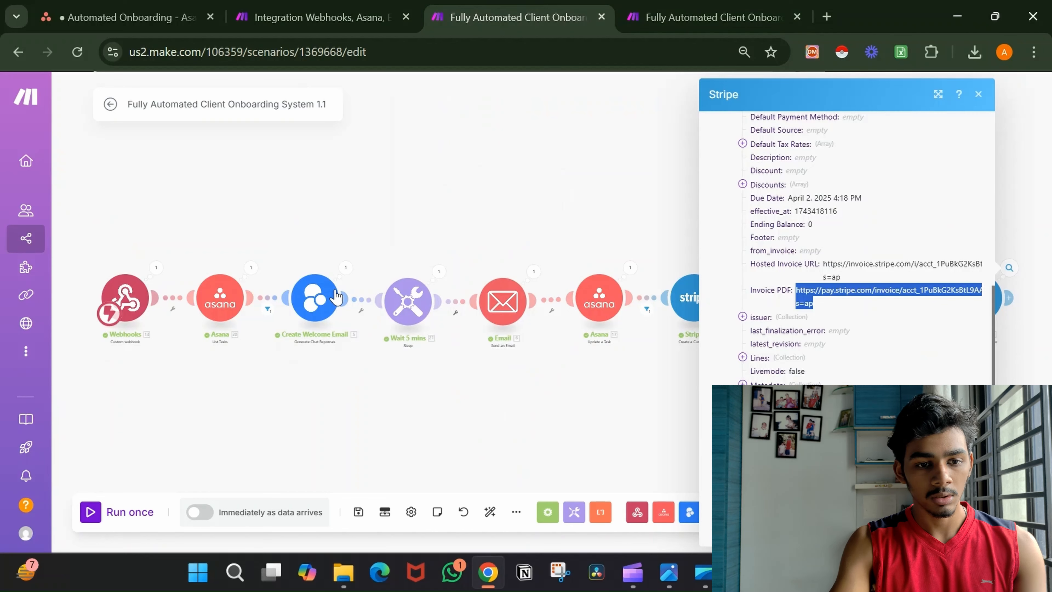
left_click(331, 297)
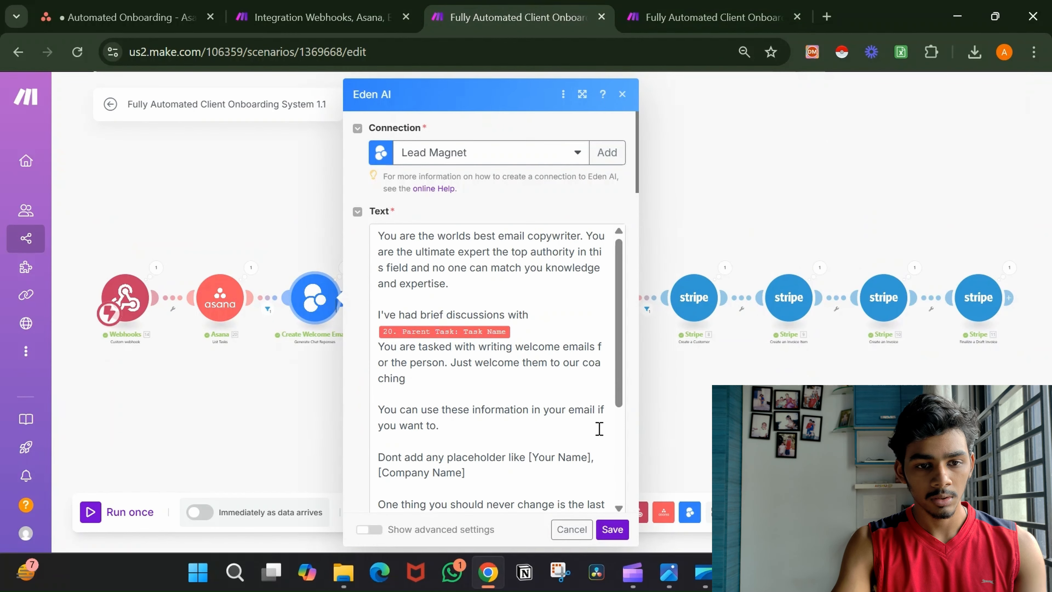
scroll(599, 429, "down", 5)
scroll(599, 429, "down", 10)
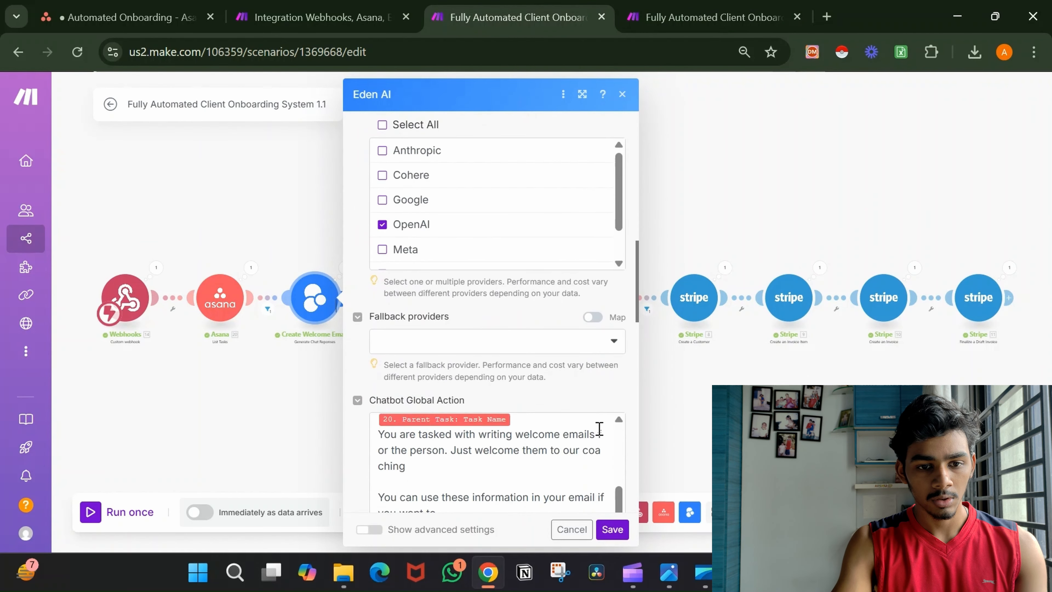
scroll(526, 379, "down", 5)
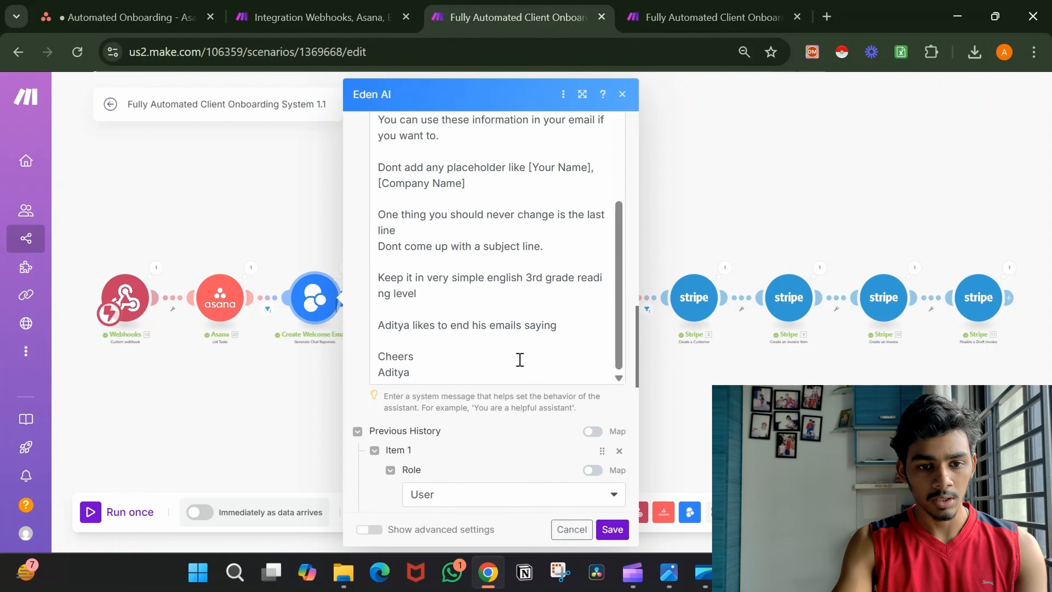
scroll(519, 326, "up", 3)
left_click(518, 327)
key("ctrl+a")
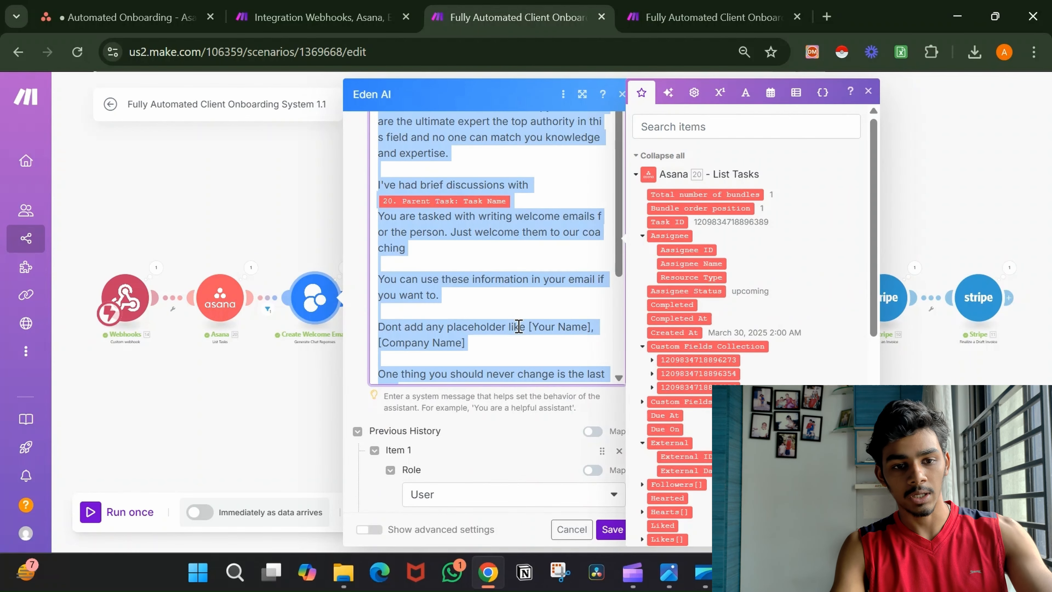
Paste the welcome-email prompt into Chatbot Global Action and delete the 20.parent.name pill.
left_click(331, 5)
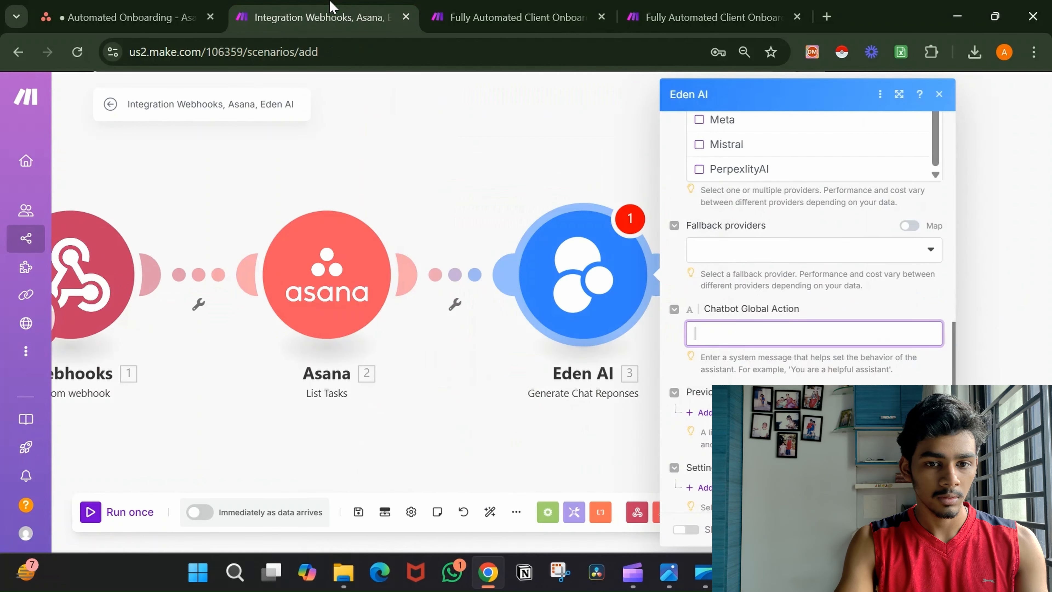
left_click(766, 328)
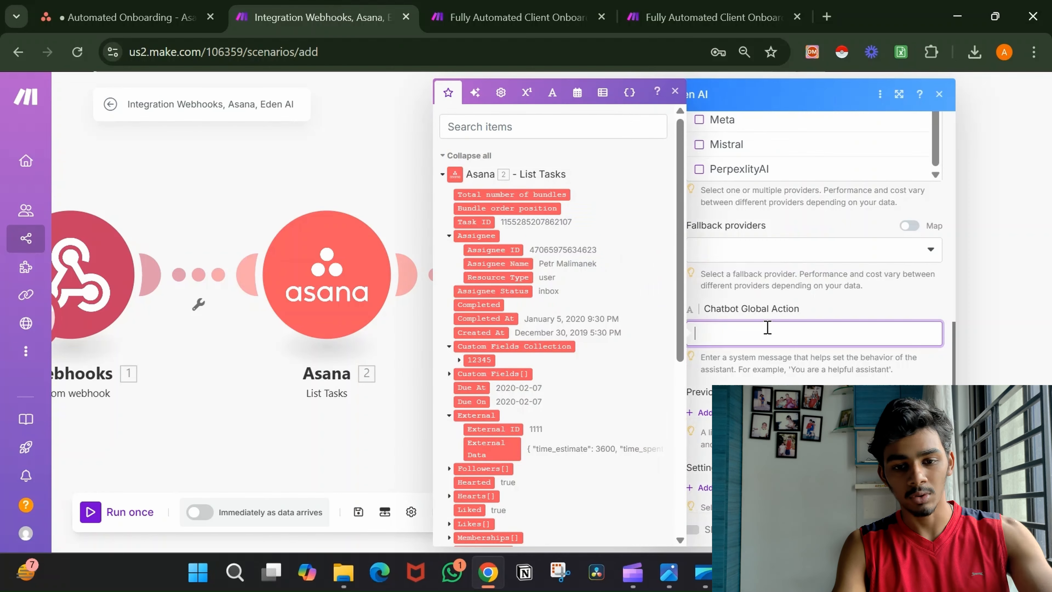
key("ctrl+v")
scroll(834, 313, "up", 4)
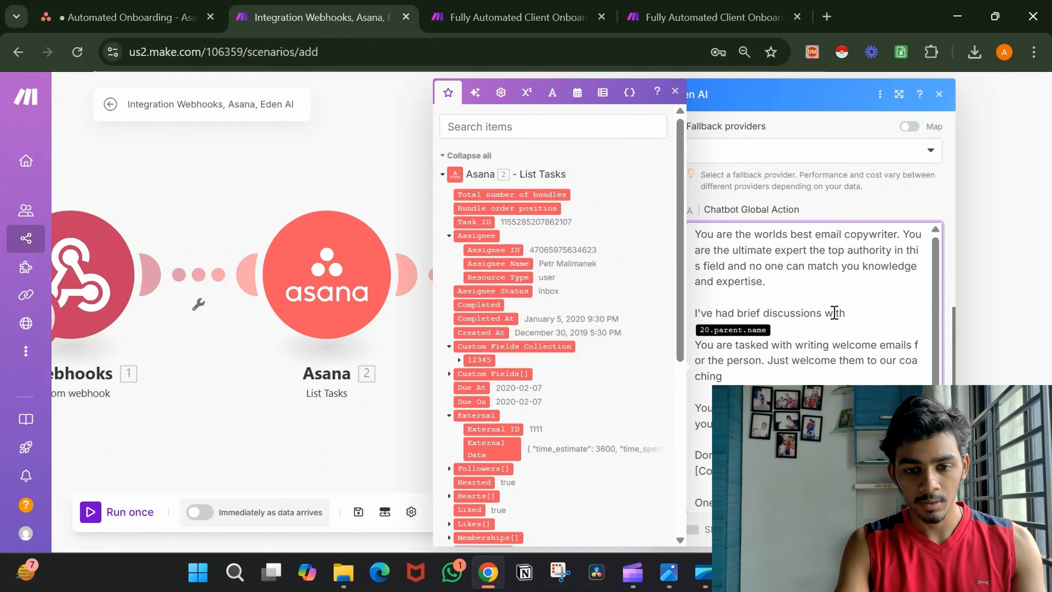
left_click(771, 330)
key("BackSpace")
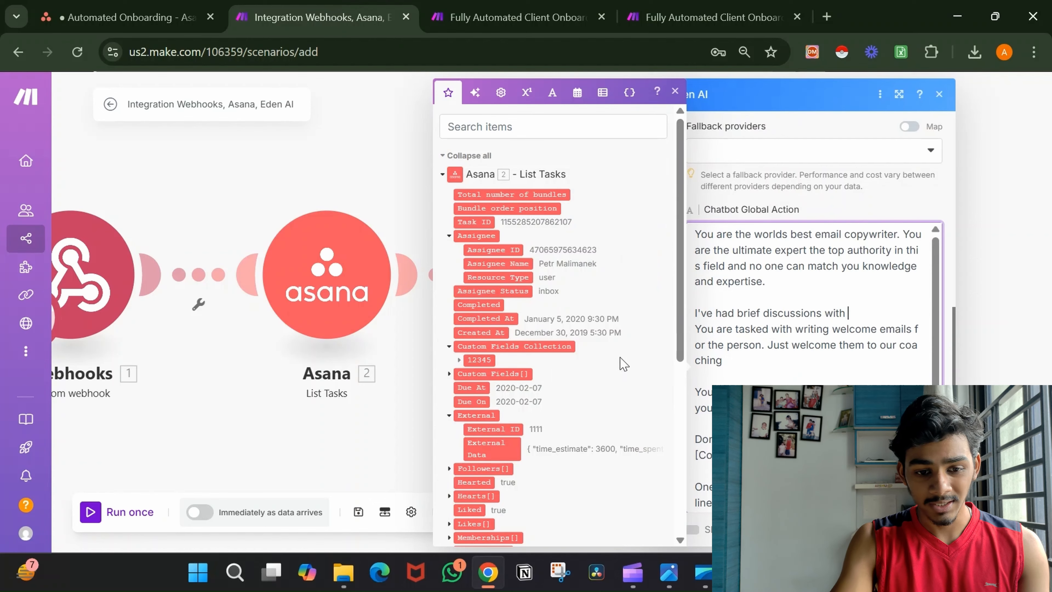
Map Asana's Parent Task: Task Name after "brief discussions with" in the prompt.
scroll(623, 364, "down", 5)
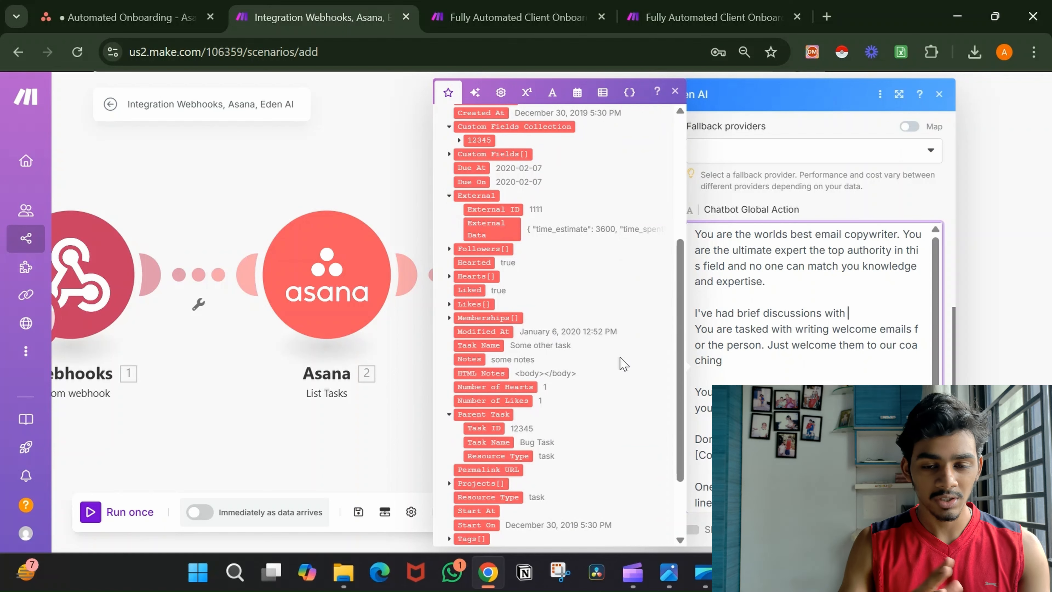
scroll(623, 363, "down", 2)
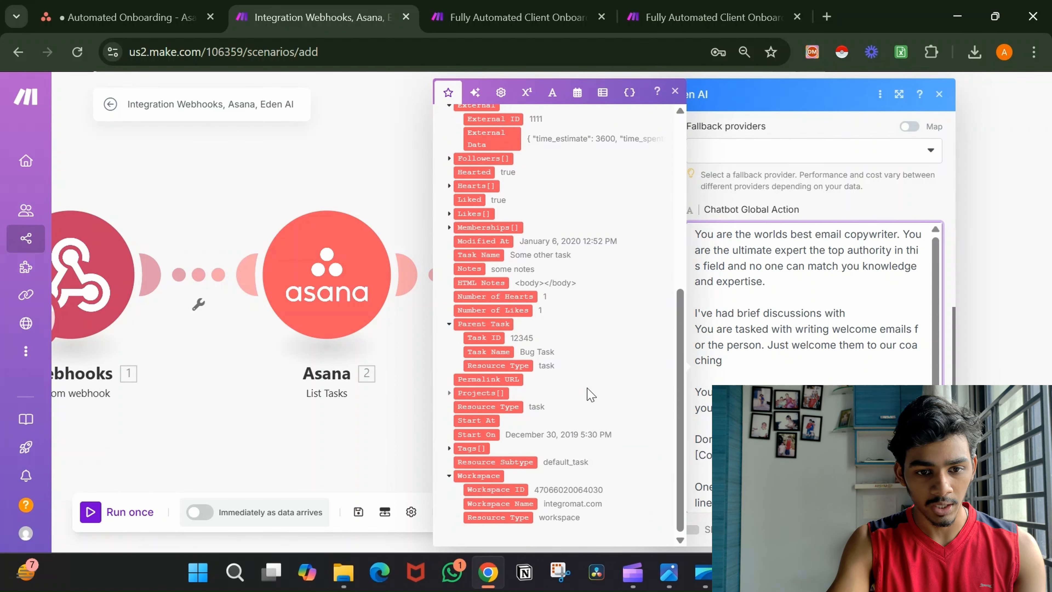
left_click_drag(500, 352, 849, 312)
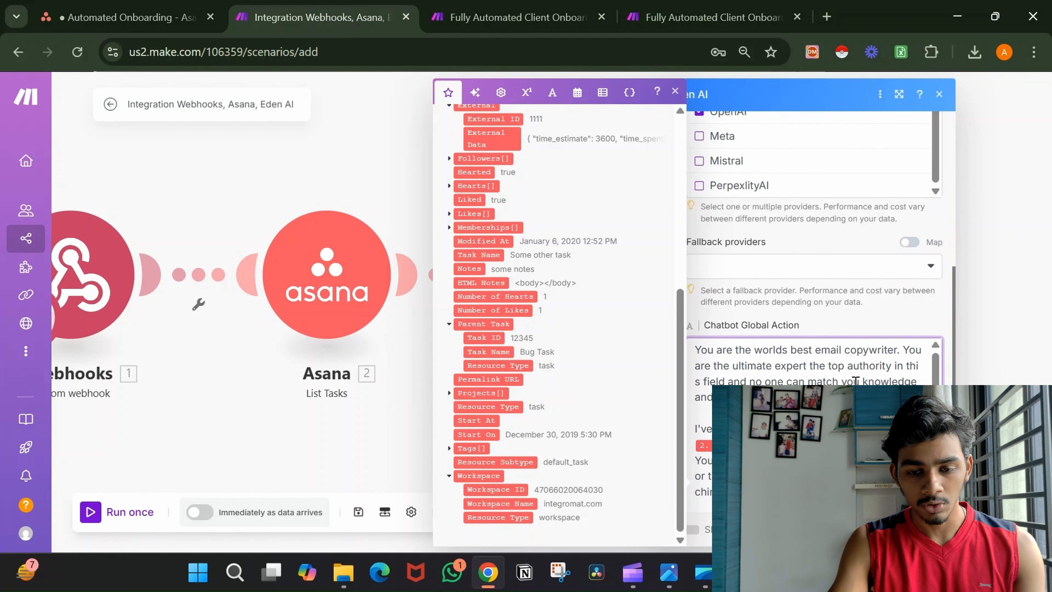
scroll(911, 286, "down", 5)
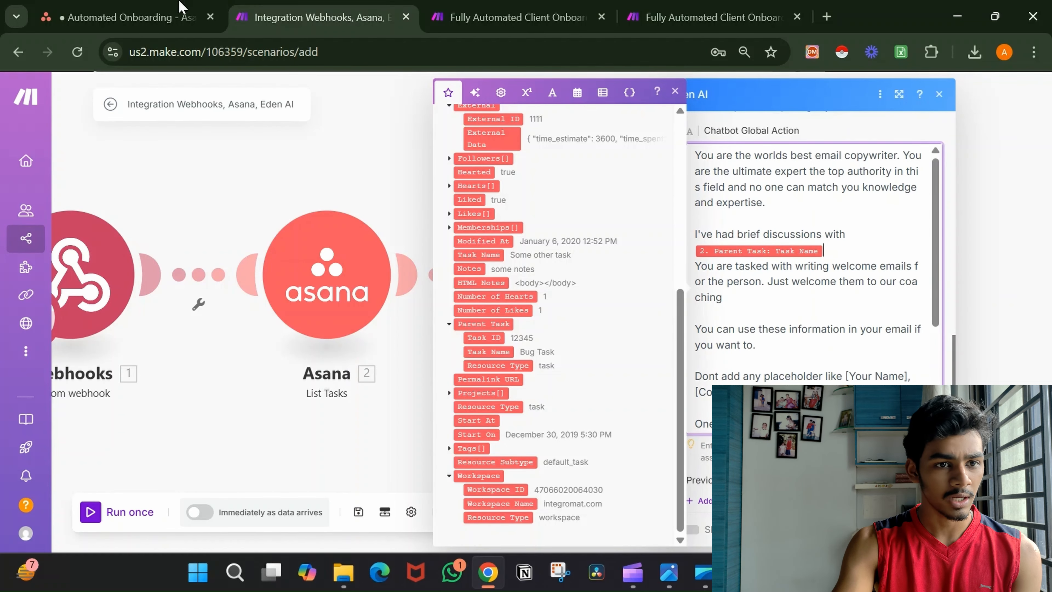
left_click(174, 12)
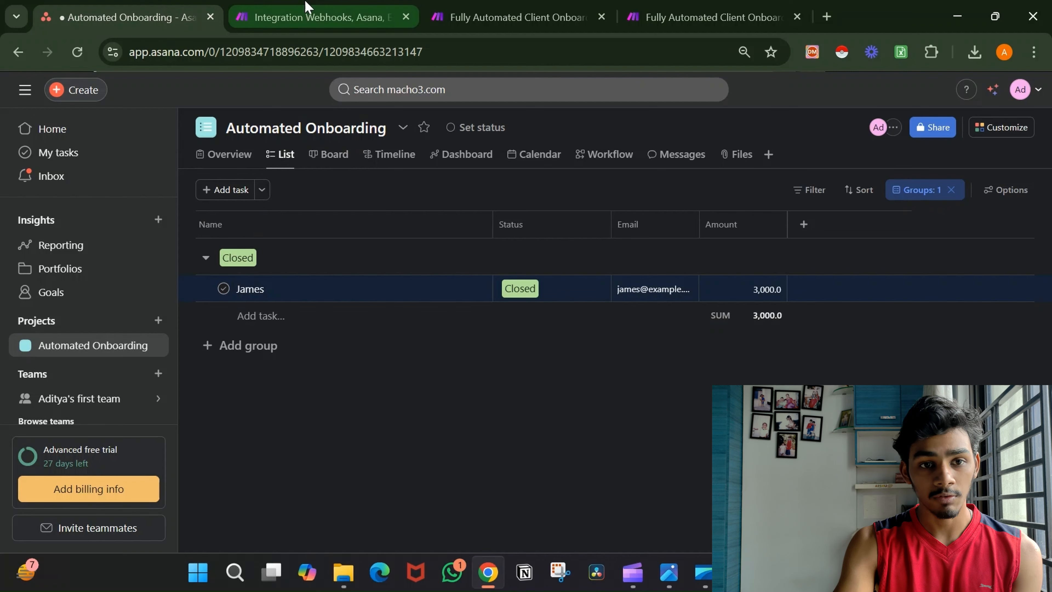
left_click(343, 9)
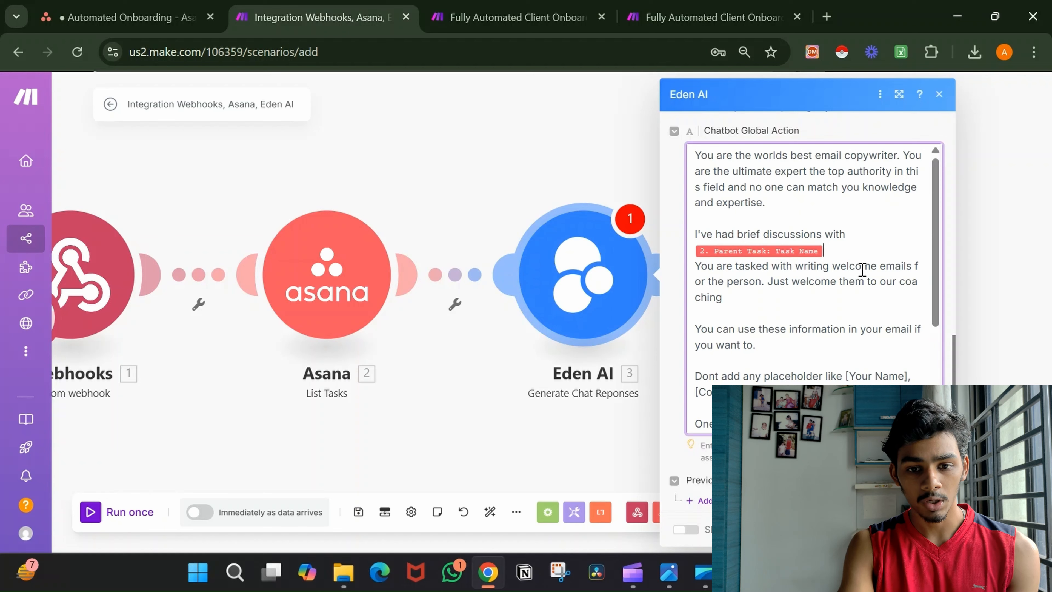
Review the prompt down to its reading-level line, then confirm the Eden AI settings with OK.
scroll(834, 319, "down", 1)
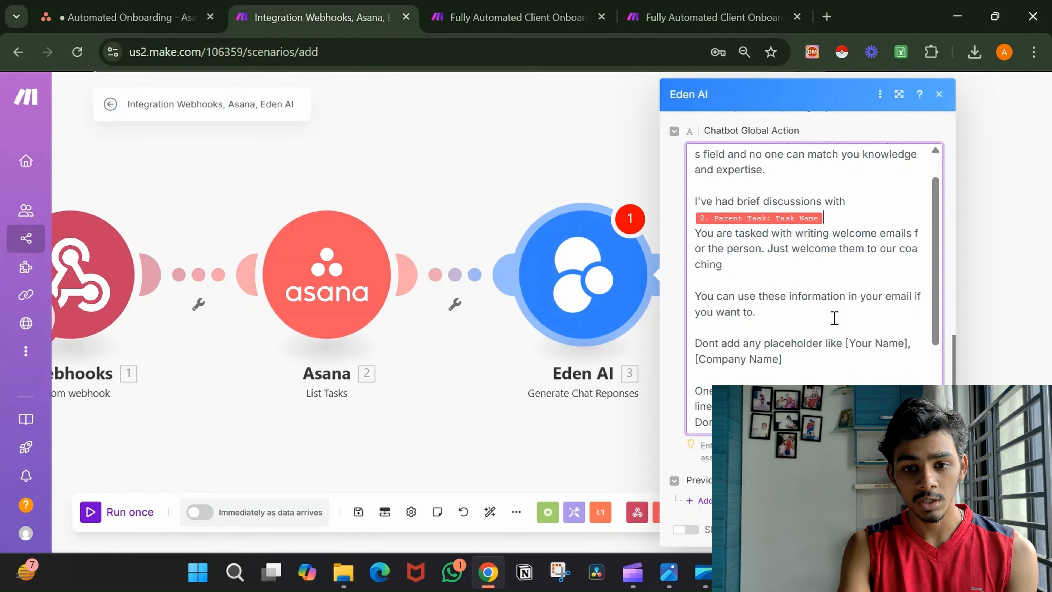
scroll(834, 319, "down", 2)
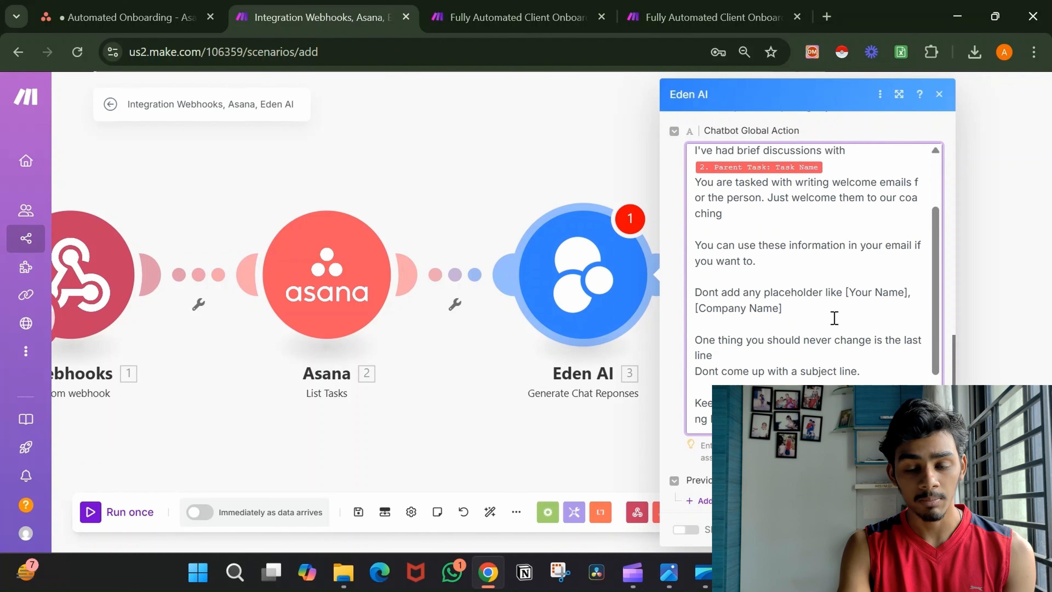
scroll(835, 318, "down", 1)
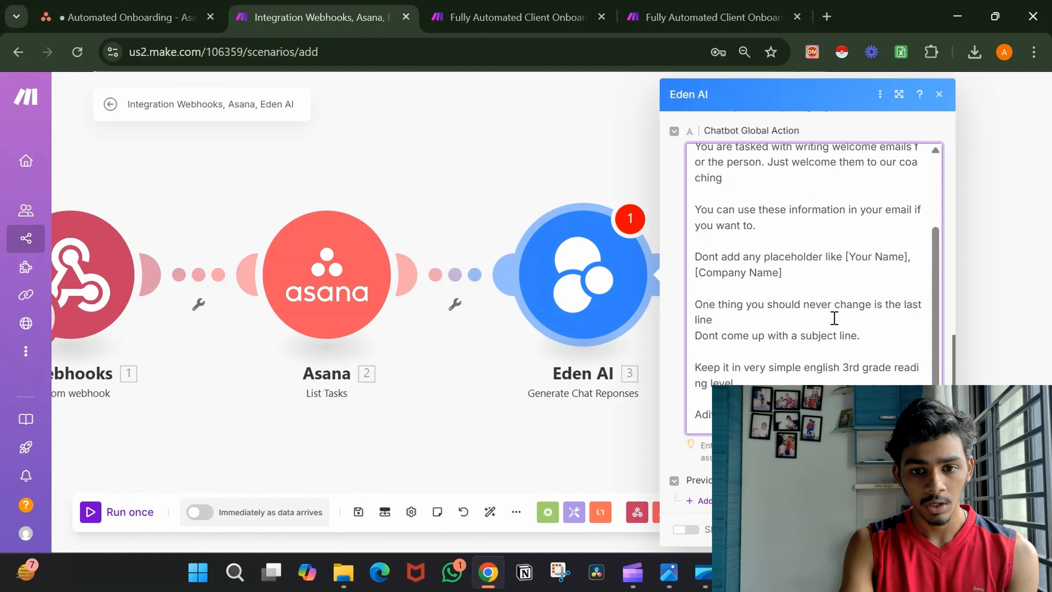
scroll(835, 318, "down", 1)
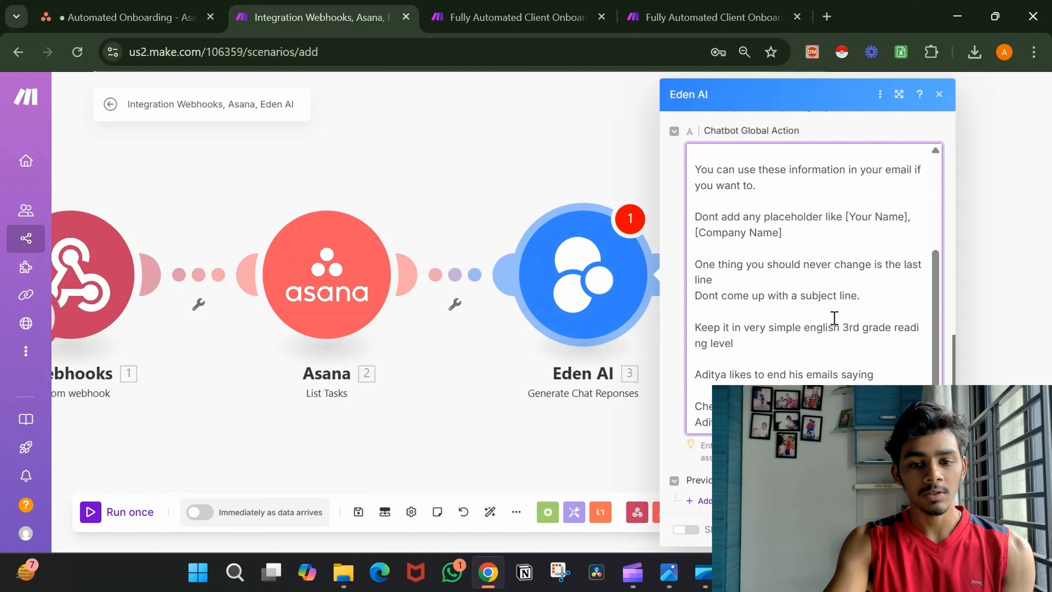
left_click_drag(795, 327, 883, 353)
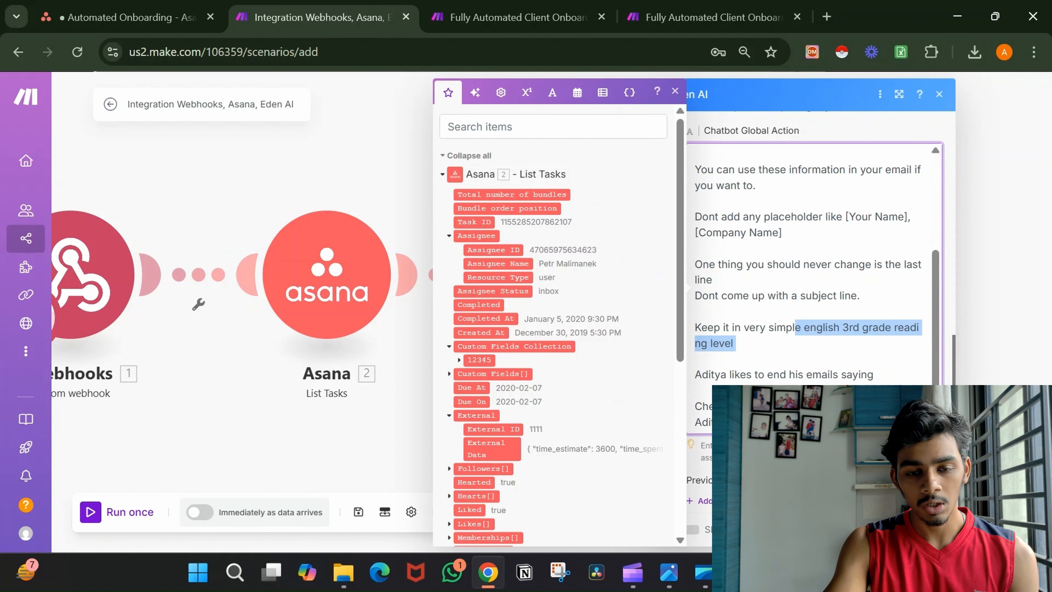
scroll(811, 249, "down", 2)
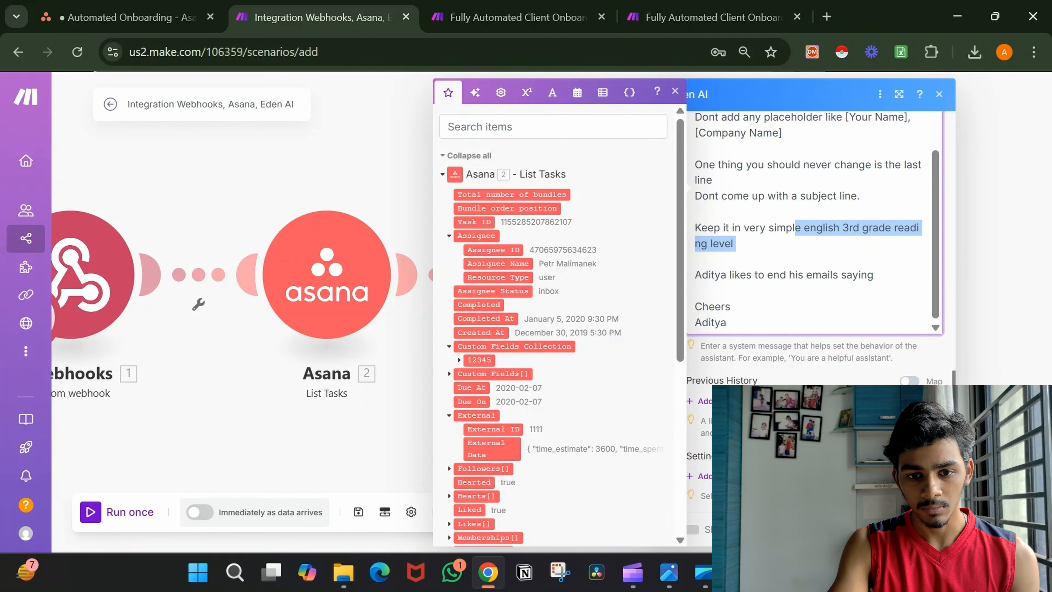
left_click(927, 529)
Run the Webhooks–Asana–Eden AI scenario once, then switch to Asana's Automated Onboarding project.
scroll(600, 429, "down", 2)
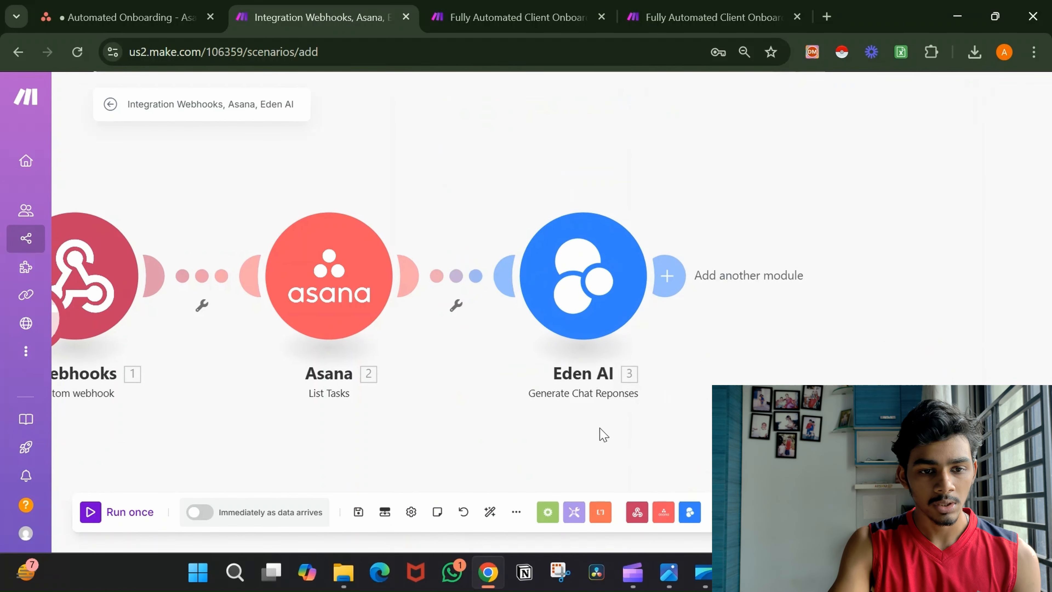
scroll(603, 434, "down", 1)
left_click_drag(604, 434, 596, 376)
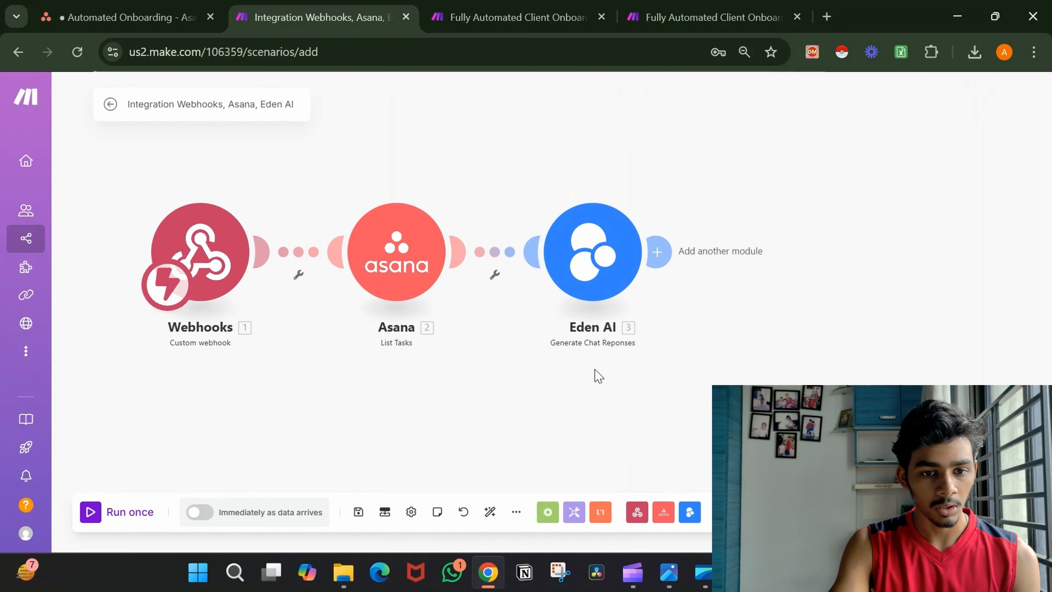
left_click(109, 514)
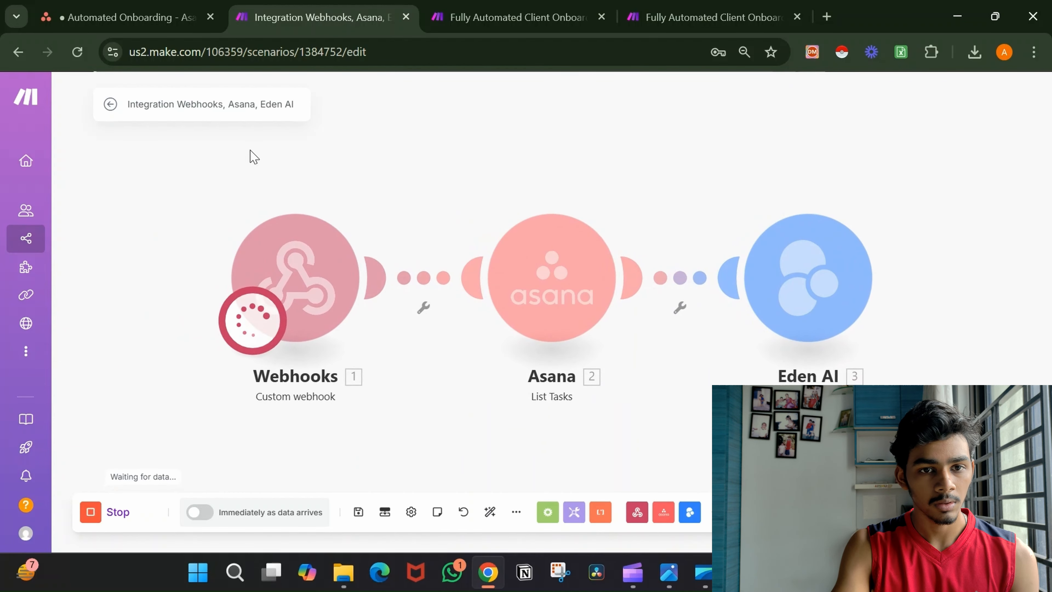
left_click(168, 7)
Delete the first 'When Status is changed' rule from the project's Customize > Rules.
left_click(583, 289)
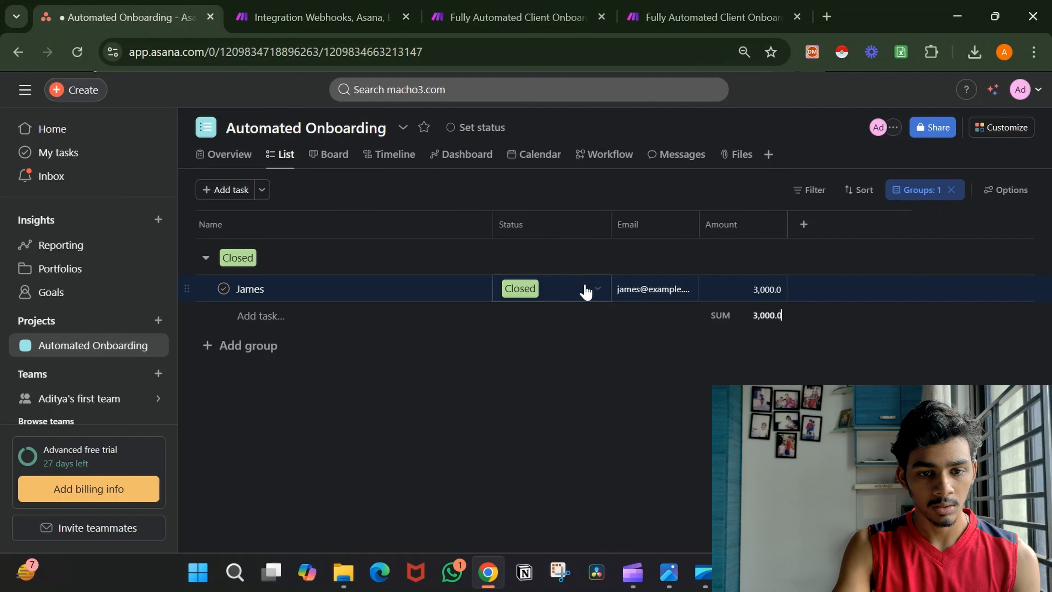
left_click(585, 291)
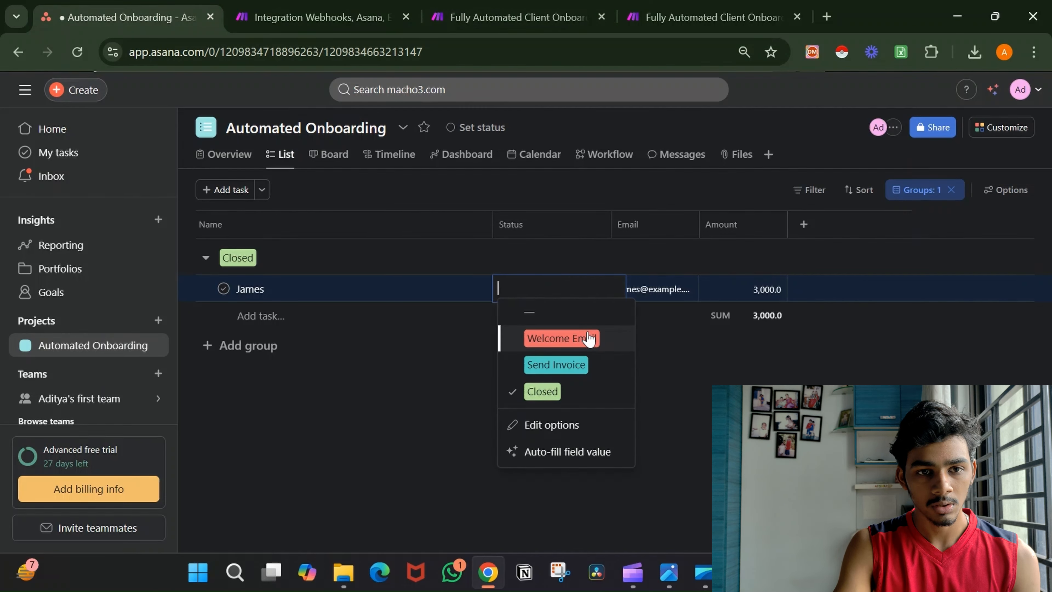
left_click(963, 214)
left_click(1009, 133)
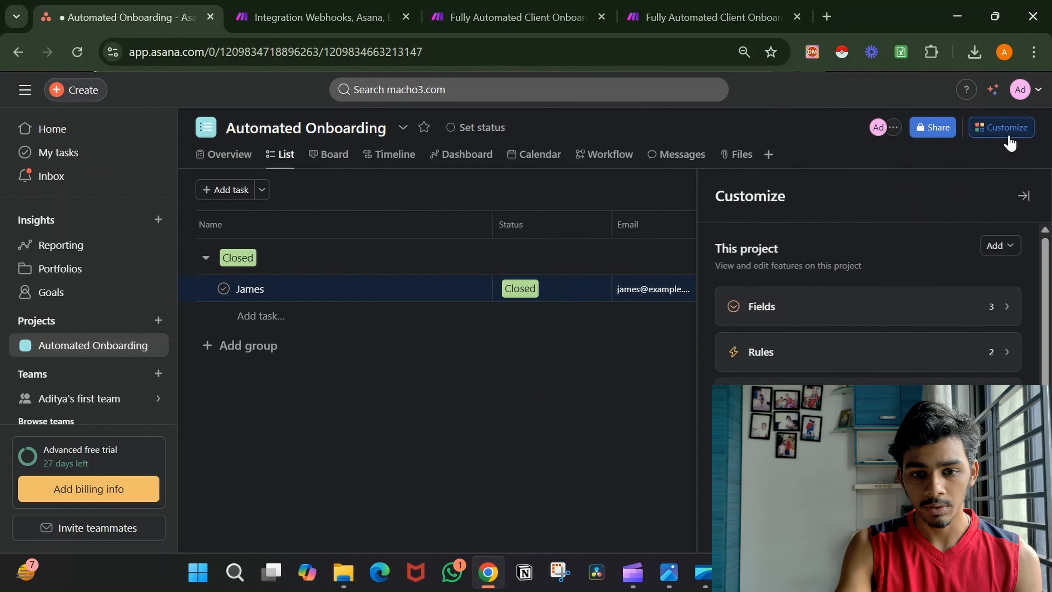
left_click(929, 352)
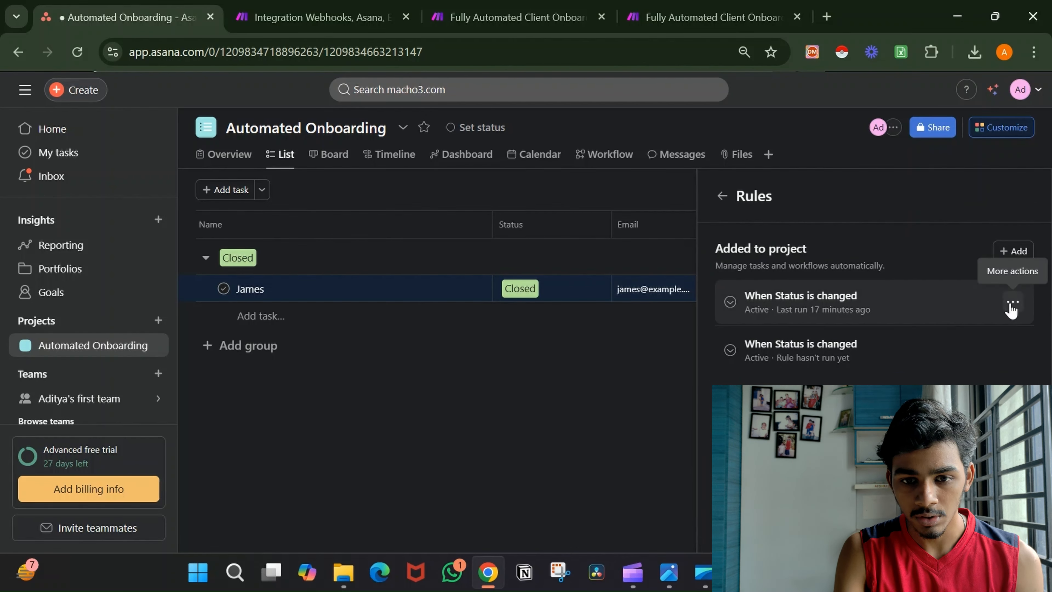
left_click(1012, 304)
left_click(961, 359)
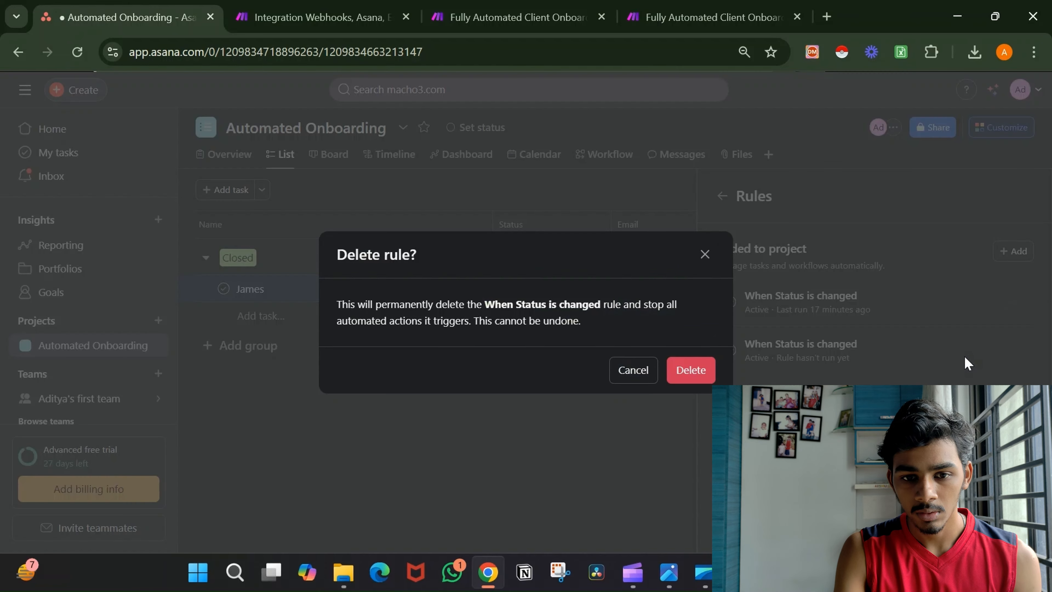
left_click(690, 369)
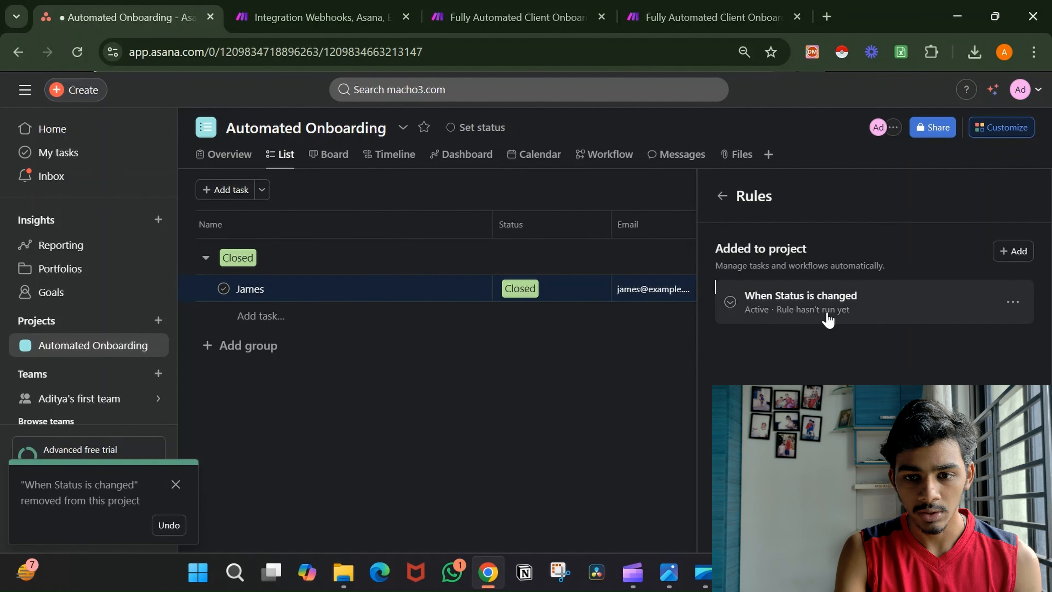
left_click(683, 370)
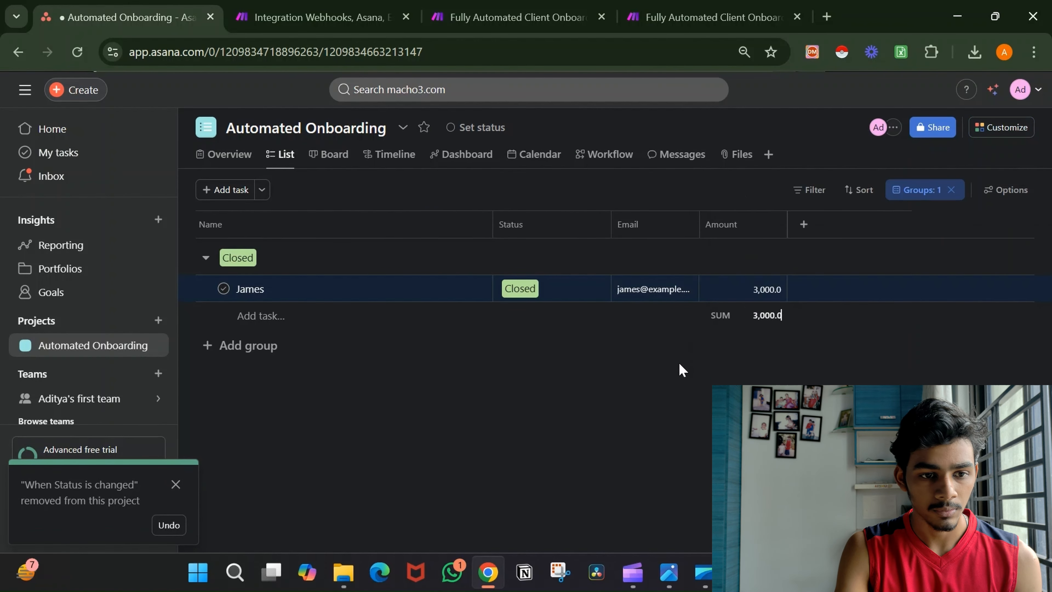
Set the onboarding task's Status to Welcome Email and return to Make.
left_click(518, 295)
left_click(605, 344)
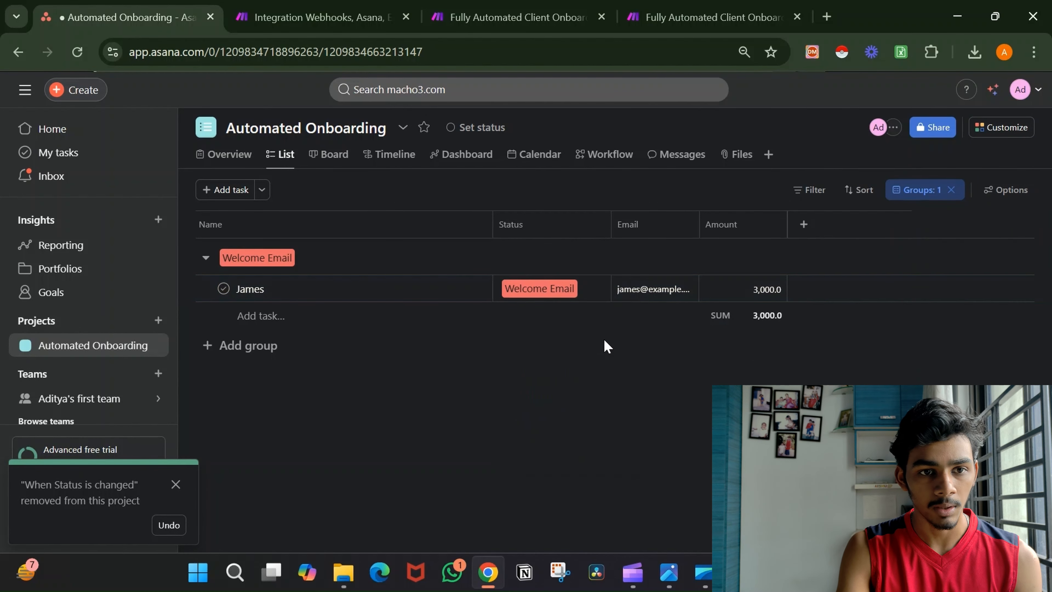
left_click(355, 9)
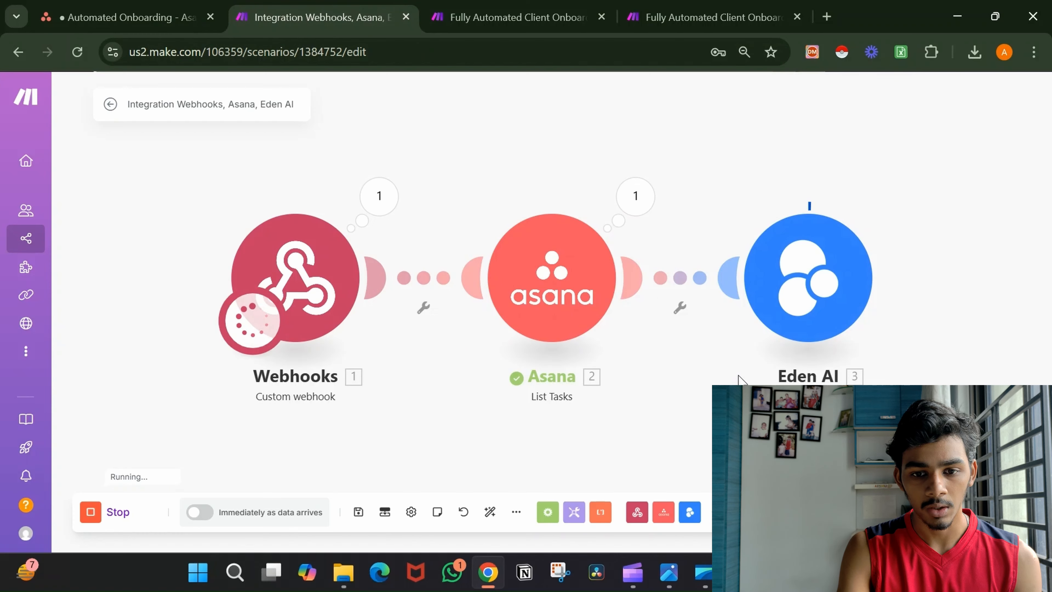
Read Eden AI's output result, a welcome text starting "Welcome to our coaching family!".
left_click_drag(766, 398, 663, 386)
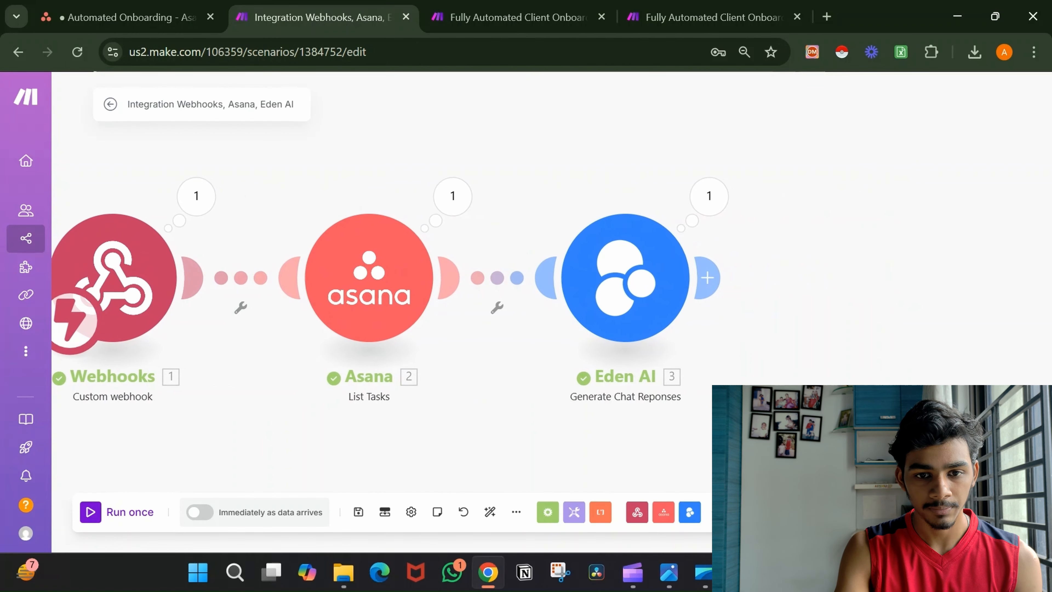
left_click(706, 221)
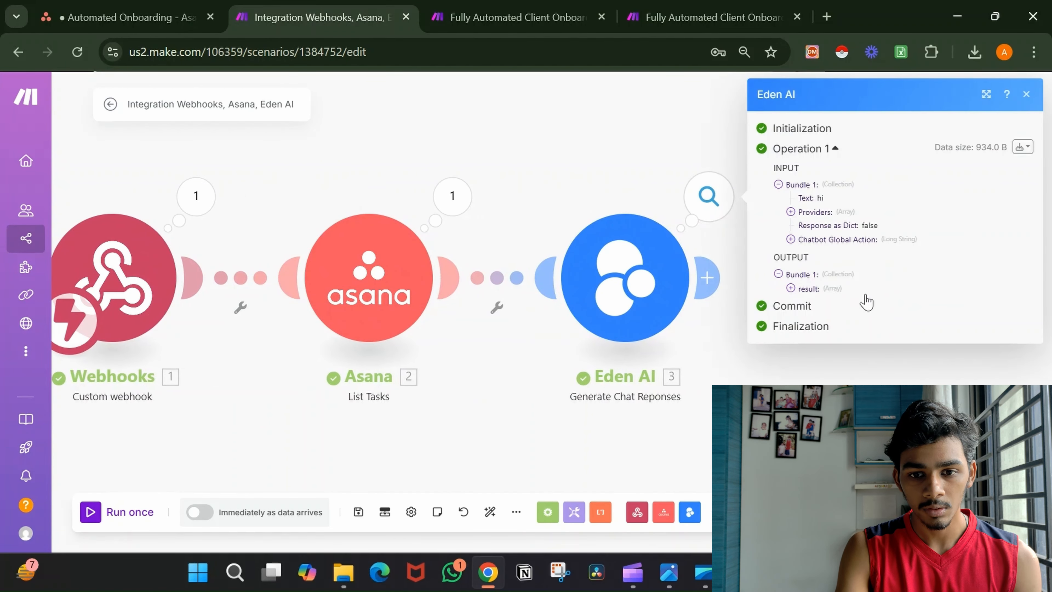
left_click(819, 289)
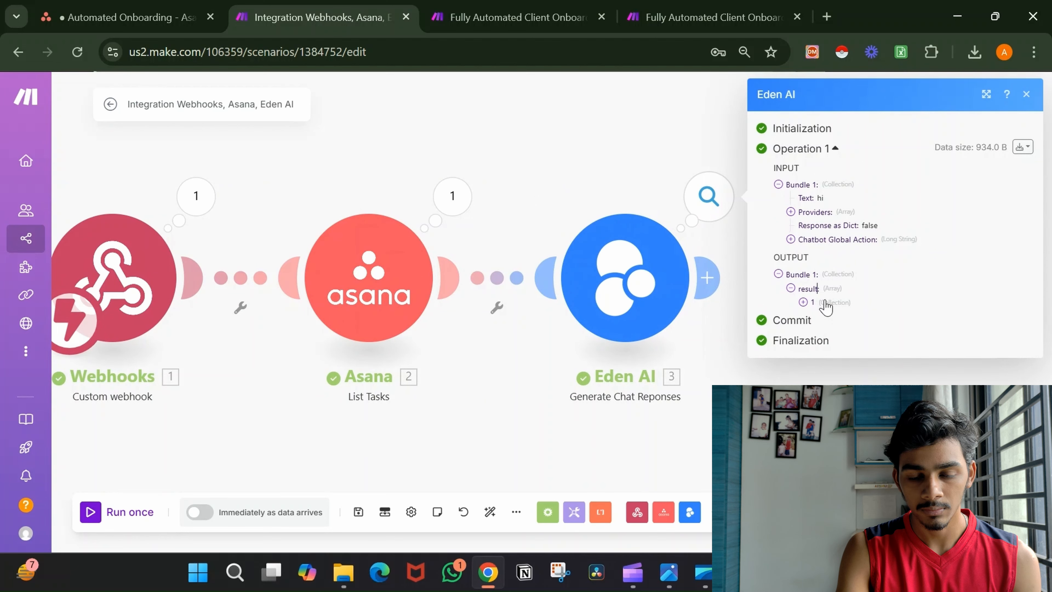
left_click(824, 302)
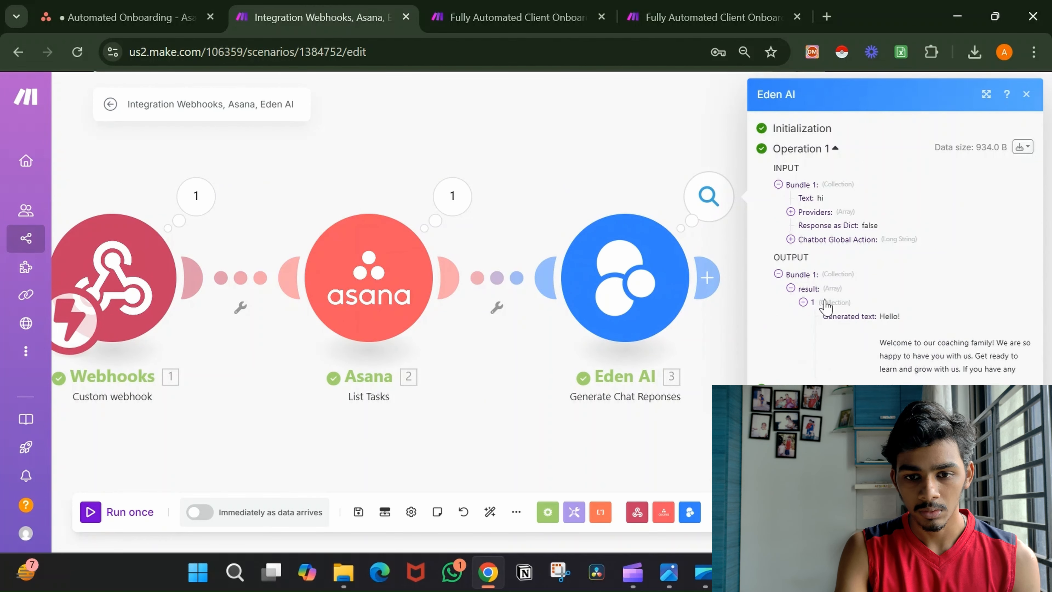
key("Right")
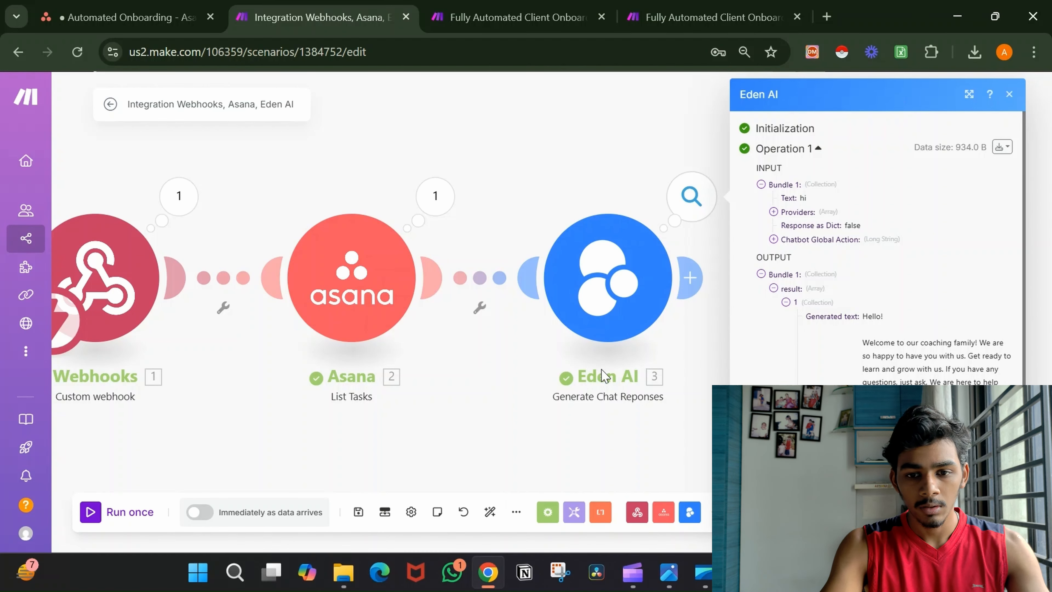
left_click(669, 288)
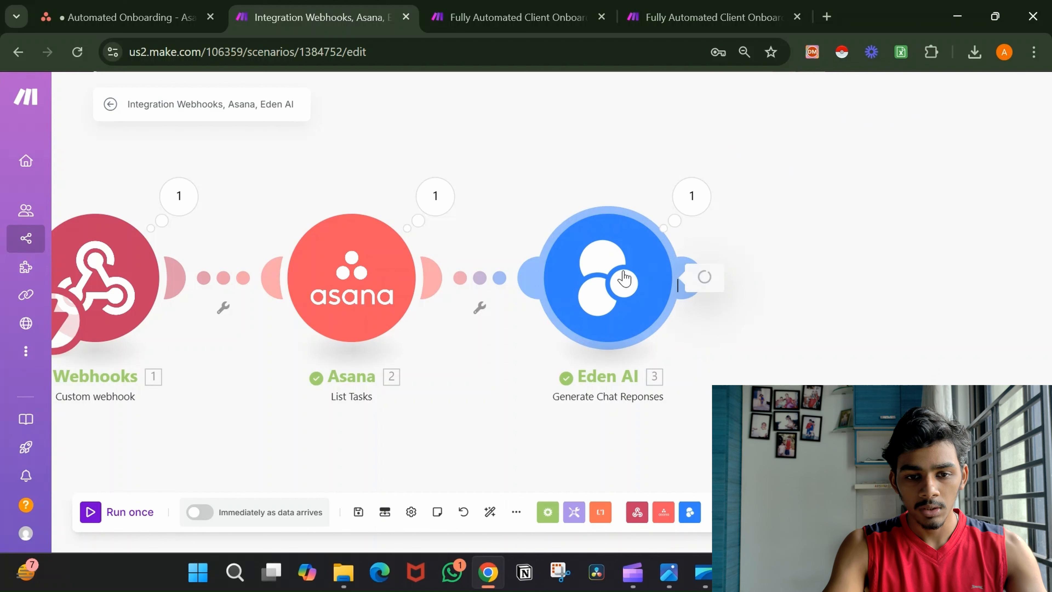
In the Chatbot Global Action, replace the '2. Parent Task: Task Name' pill after 'with' with Asana's Task Name.
scroll(832, 249, "down", 15)
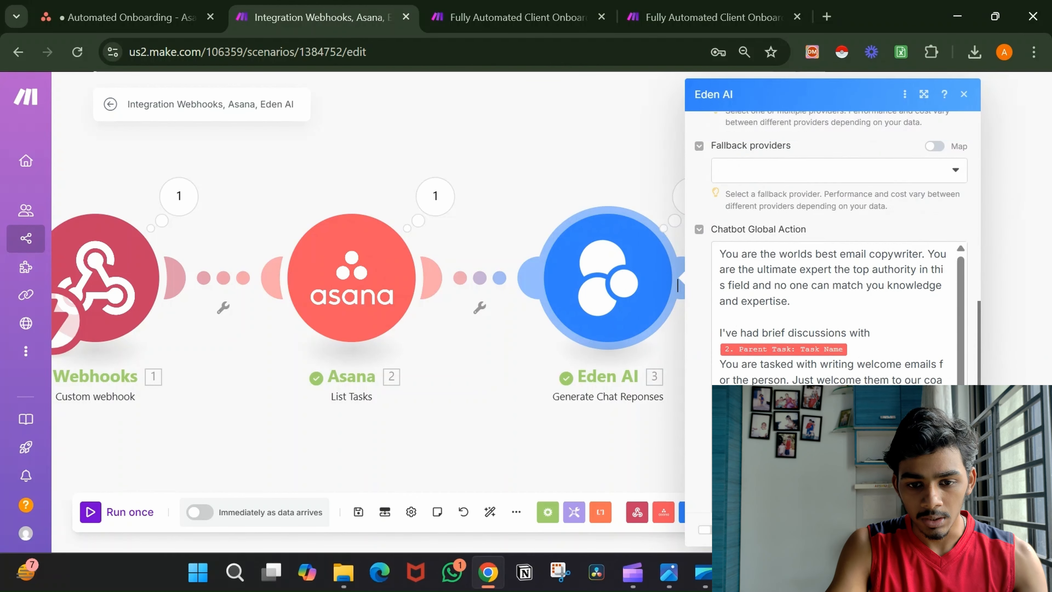
scroll(837, 298, "down", 4)
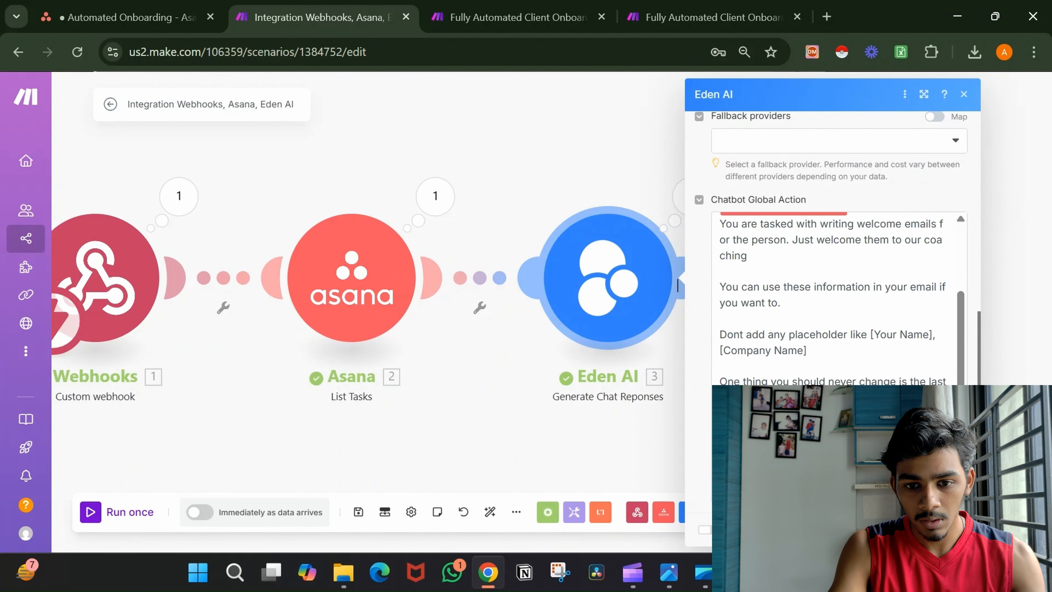
scroll(836, 299, "up", 8)
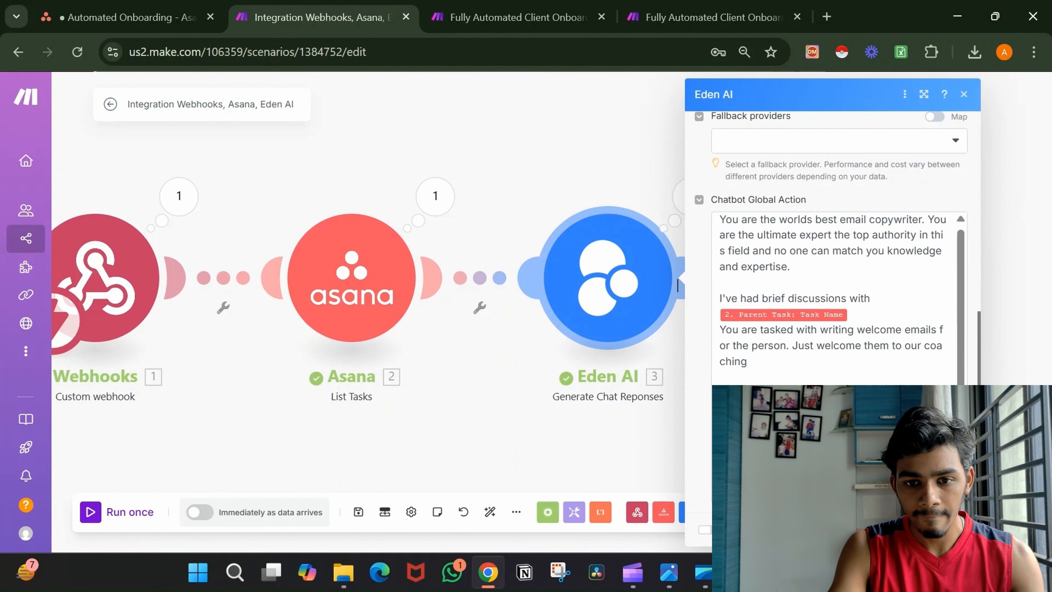
left_click(870, 309)
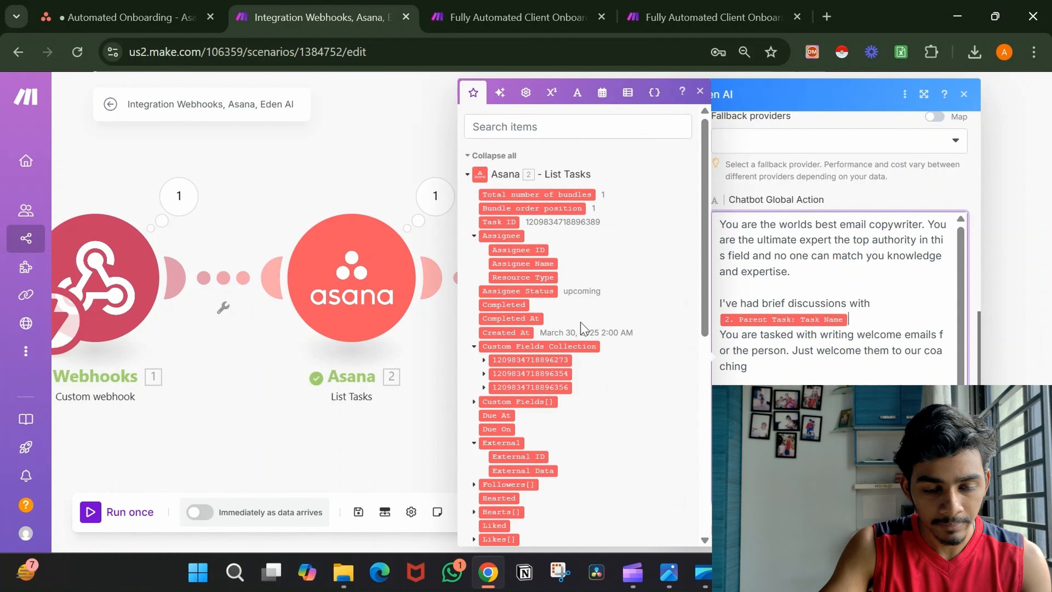
scroll(583, 329, "down", 10)
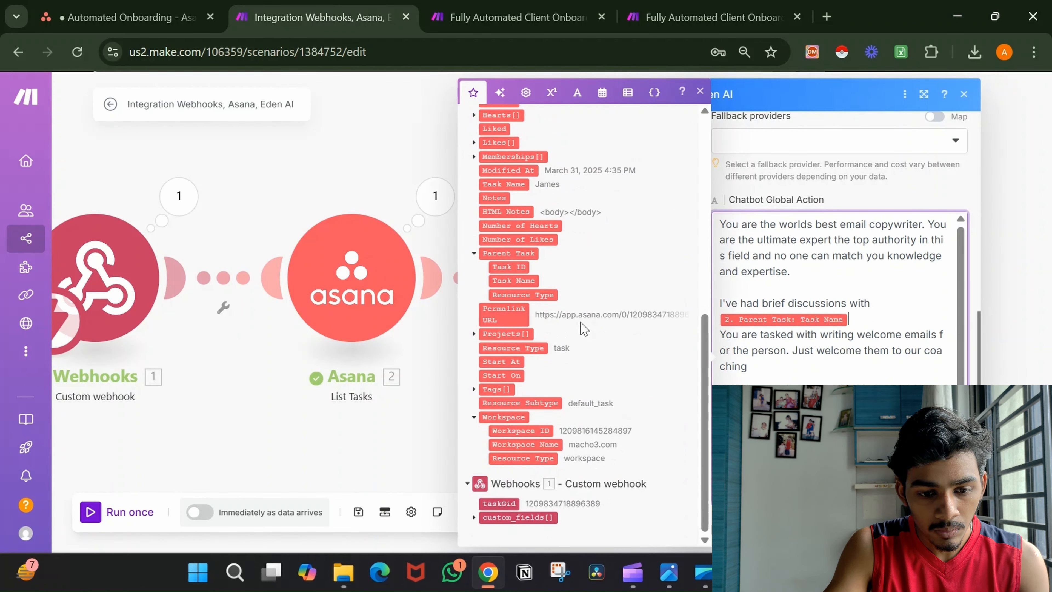
scroll(584, 329, "up", 3)
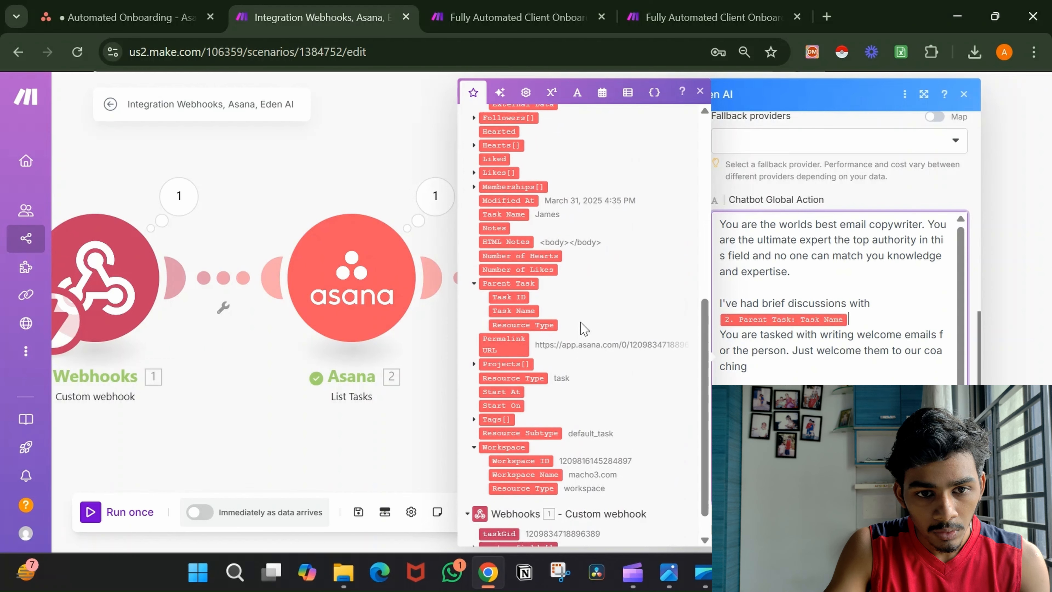
scroll(583, 329, "down", 1)
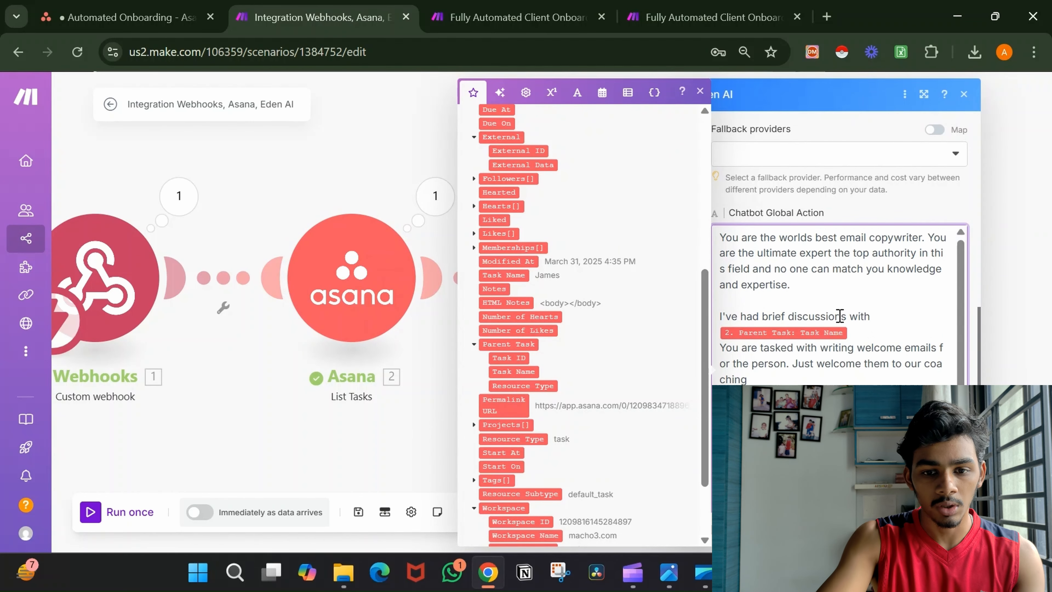
key("BackSpace")
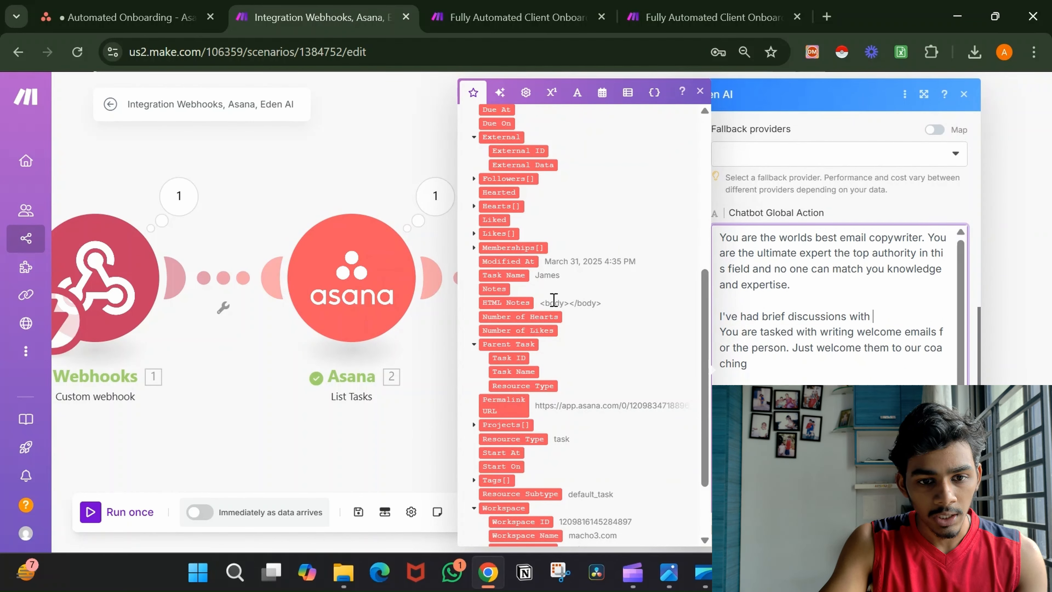
left_click(518, 275)
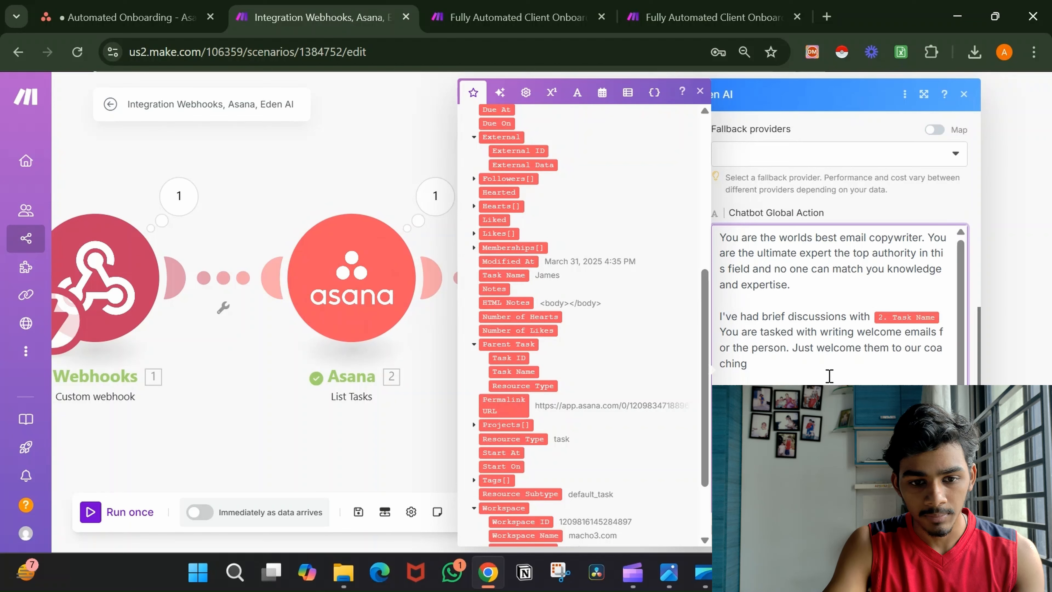
scroll(875, 369, "up", 2)
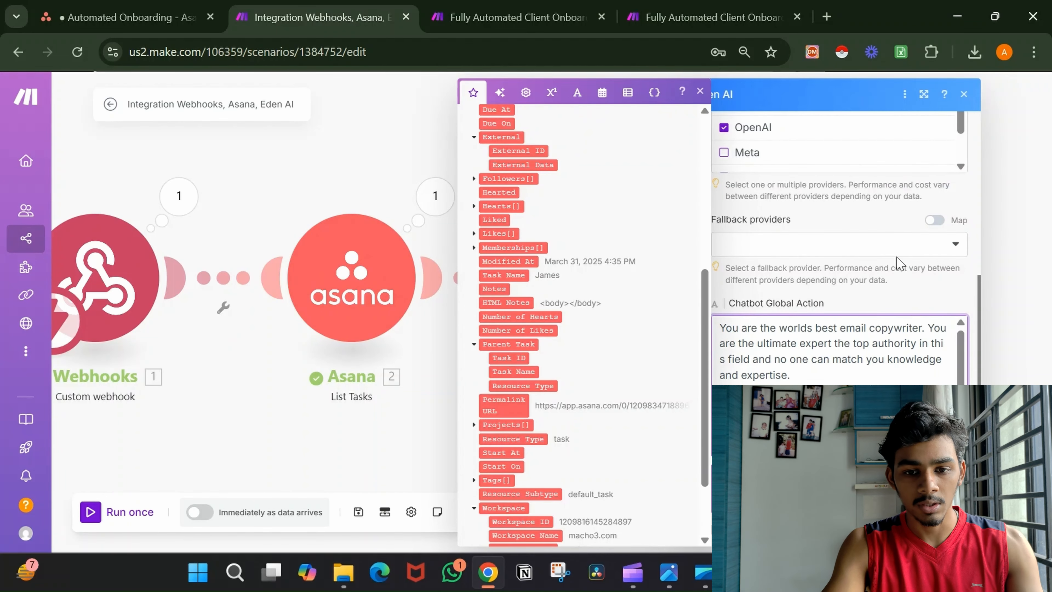
Replace the placeholder 'hi' in Eden AI's Text field with the pasted welcome-email copywriter prompt.
scroll(900, 263, "up", 5)
left_click(865, 201)
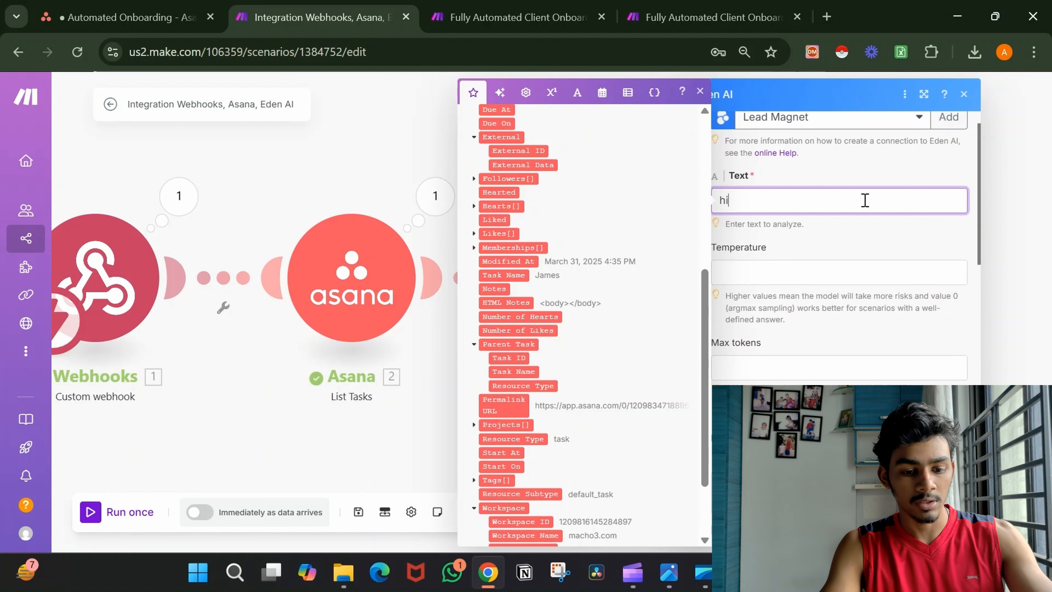
double_click(864, 200)
key("ctrl+v")
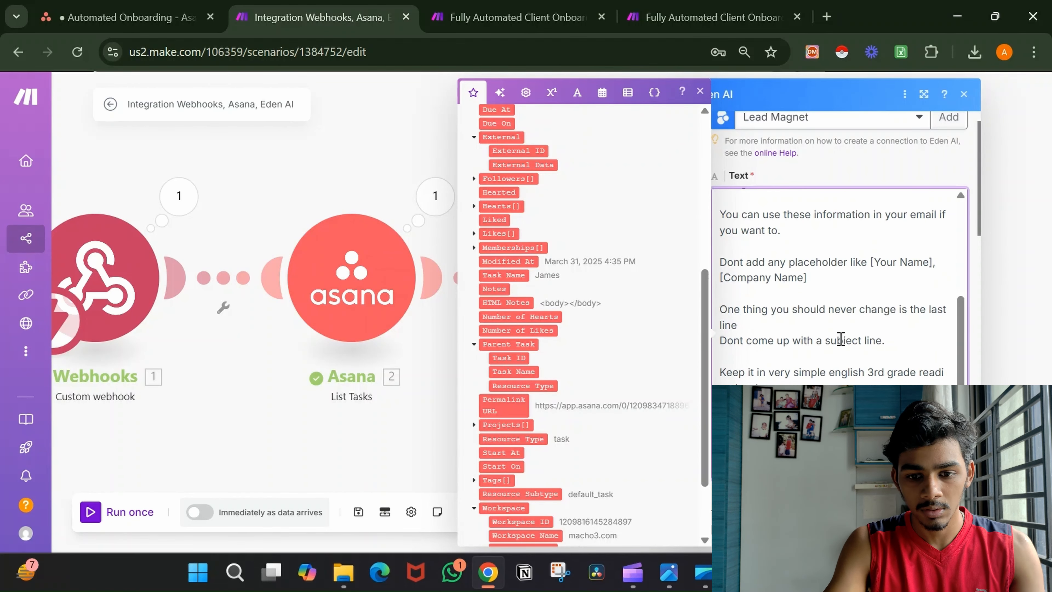
left_click(953, 527)
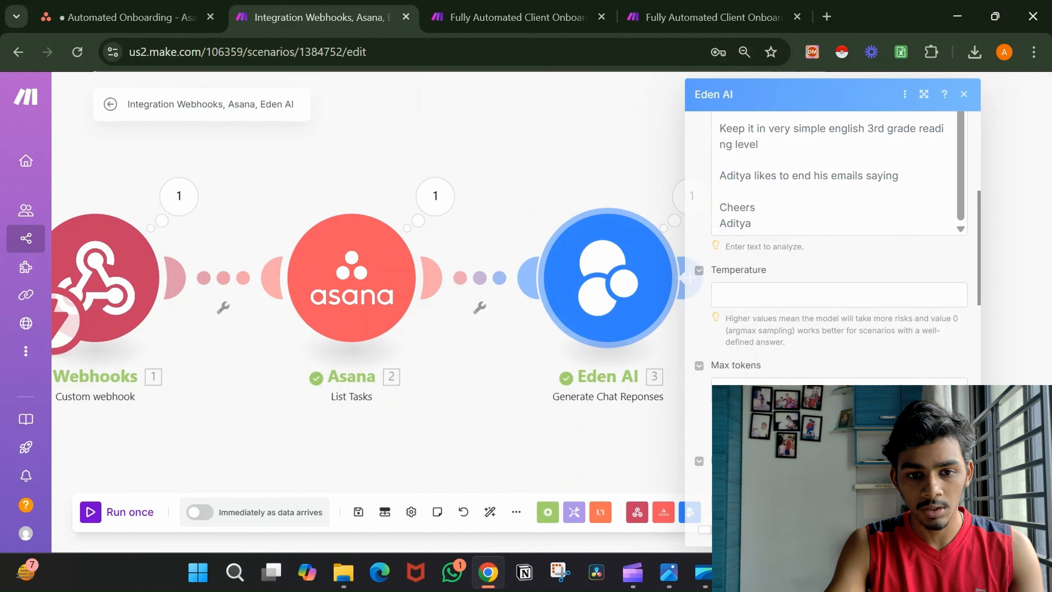
Swap the 20.parent.name pill in the Text prompt for Asana's Task Name item.
left_click(620, 309)
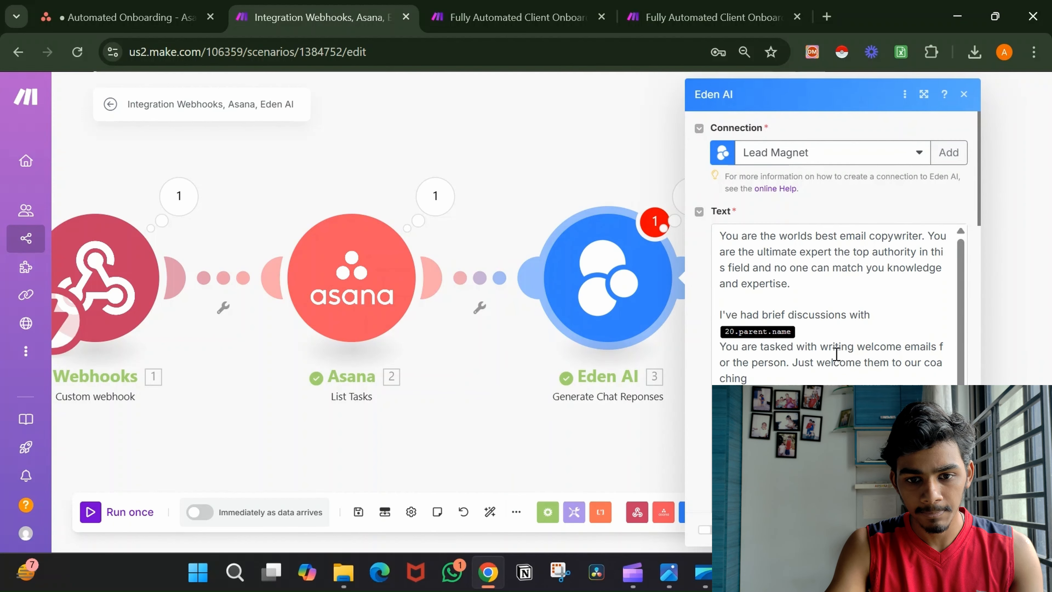
left_click(829, 338)
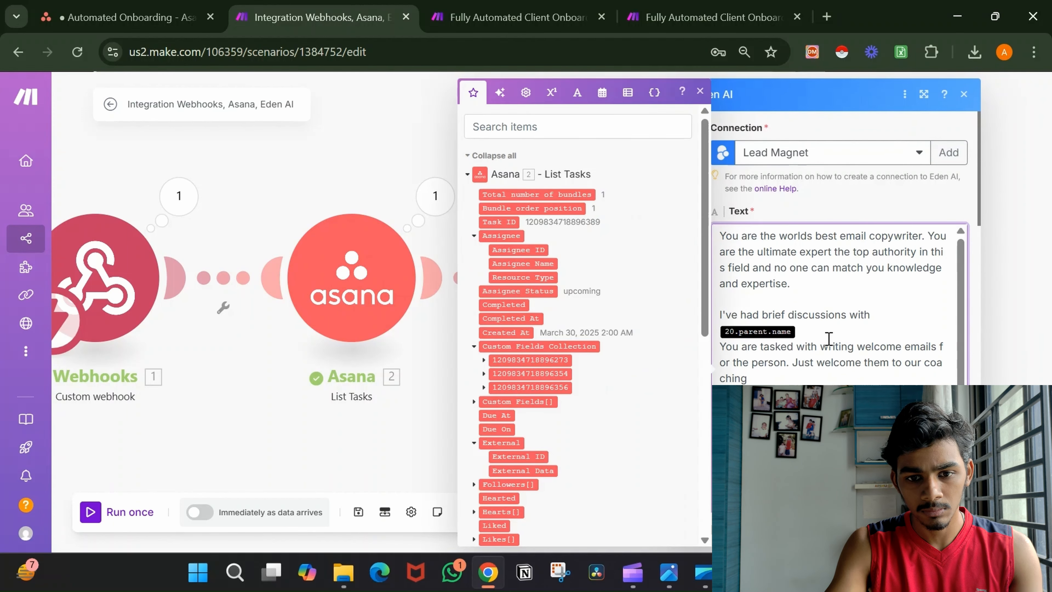
key("BackSpace")
scroll(550, 302, "down", 9)
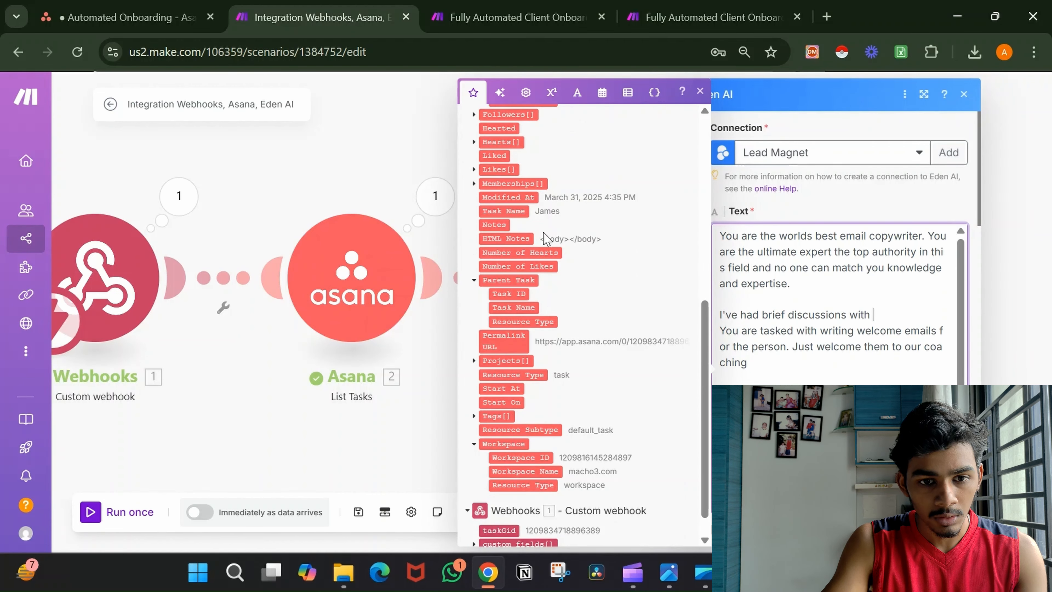
left_click(515, 212)
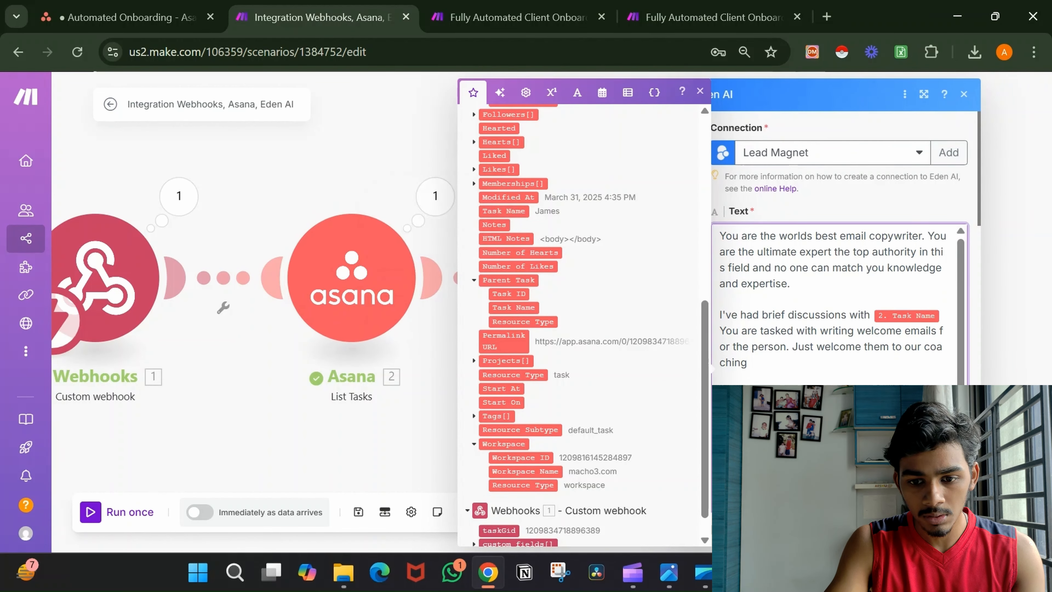
left_click(950, 529)
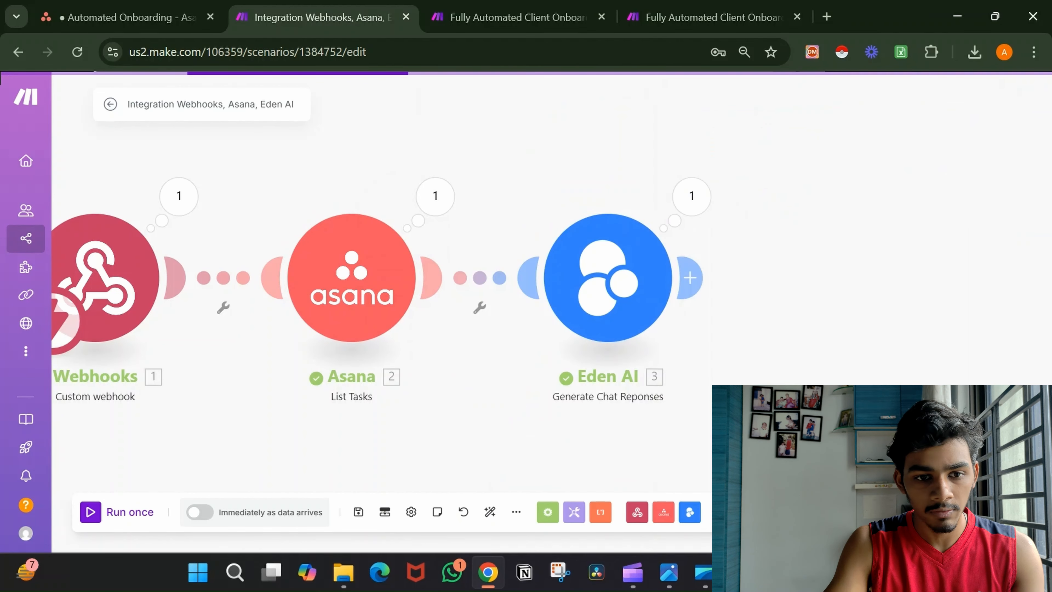
Filter the Asana–Eden AI link so only tasks with custom field display_value equal to 'Welcome Email' pass.
left_click(480, 279)
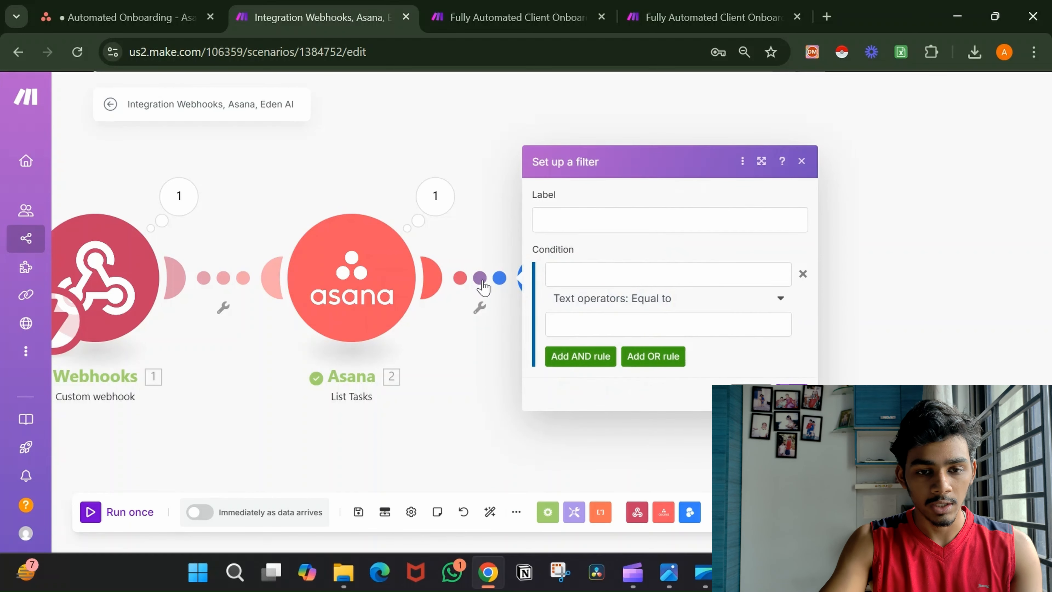
left_click(604, 268)
scroll(961, 364, "down", 3)
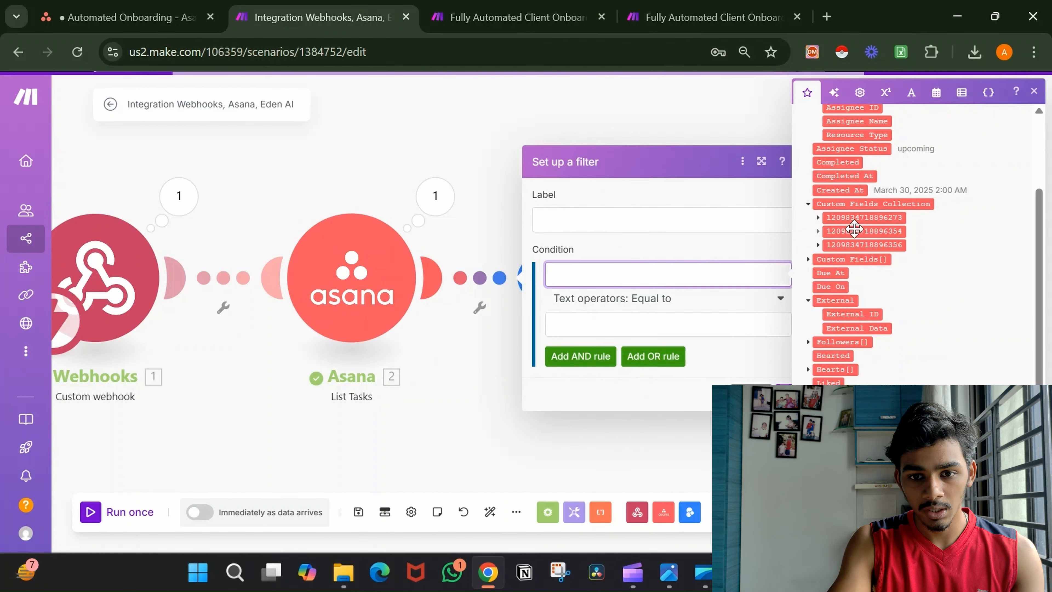
left_click(818, 218)
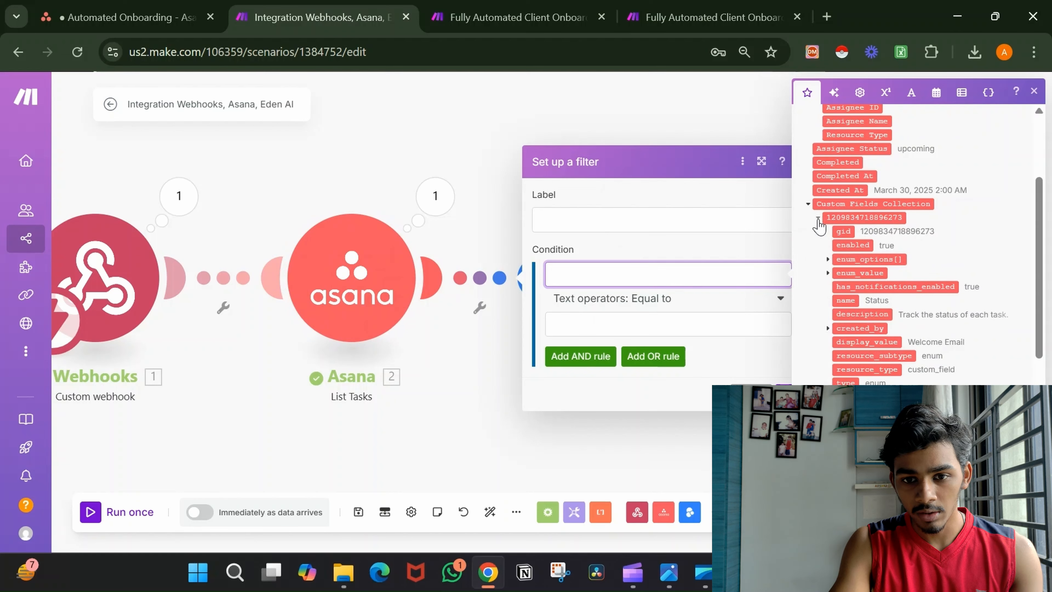
left_click(900, 344)
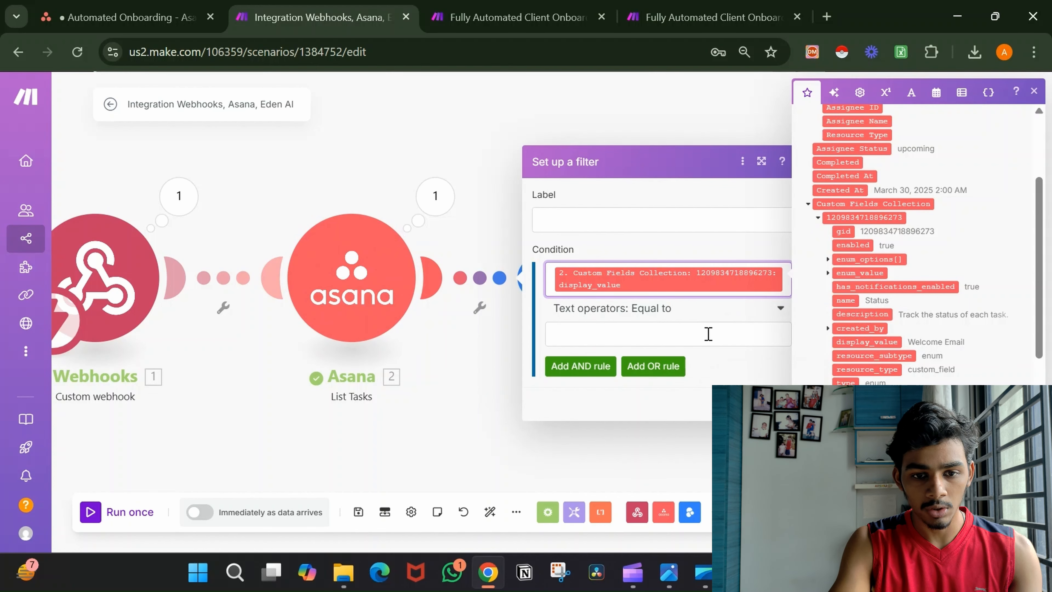
left_click(708, 333)
type("Welc")
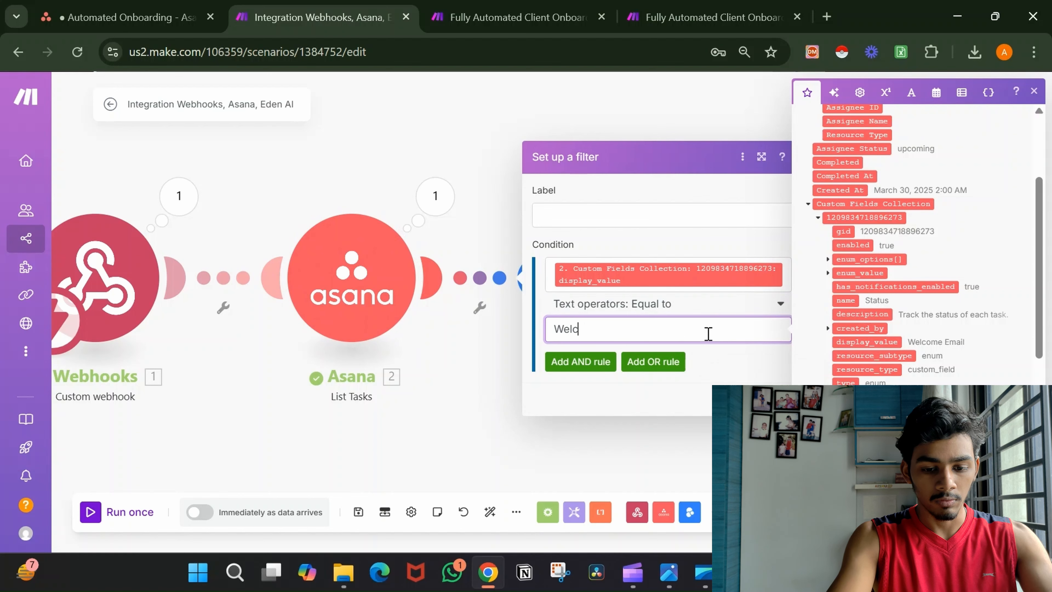
type("ome Email")
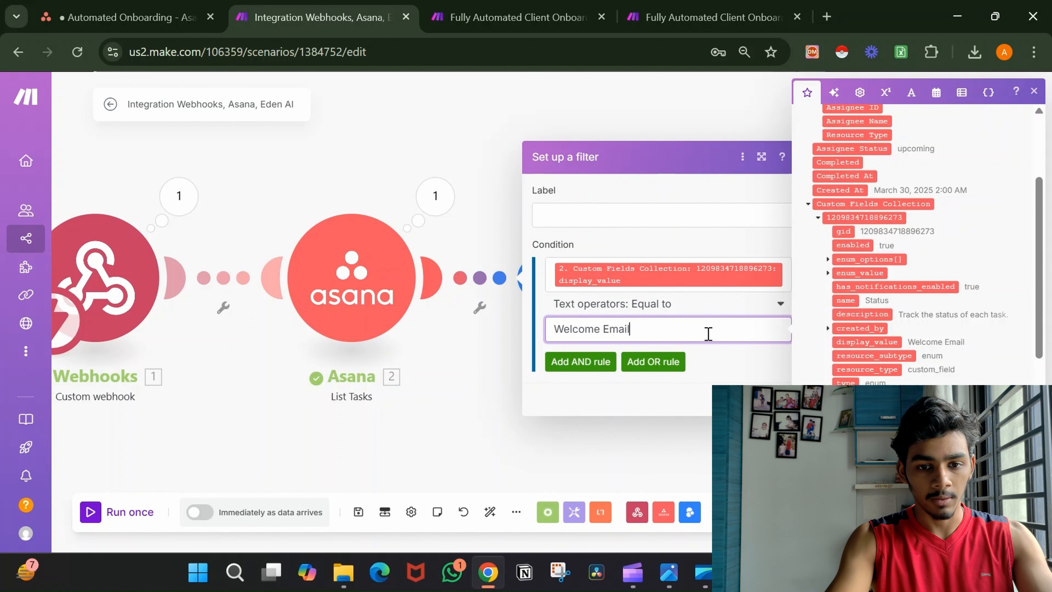
left_click(741, 359)
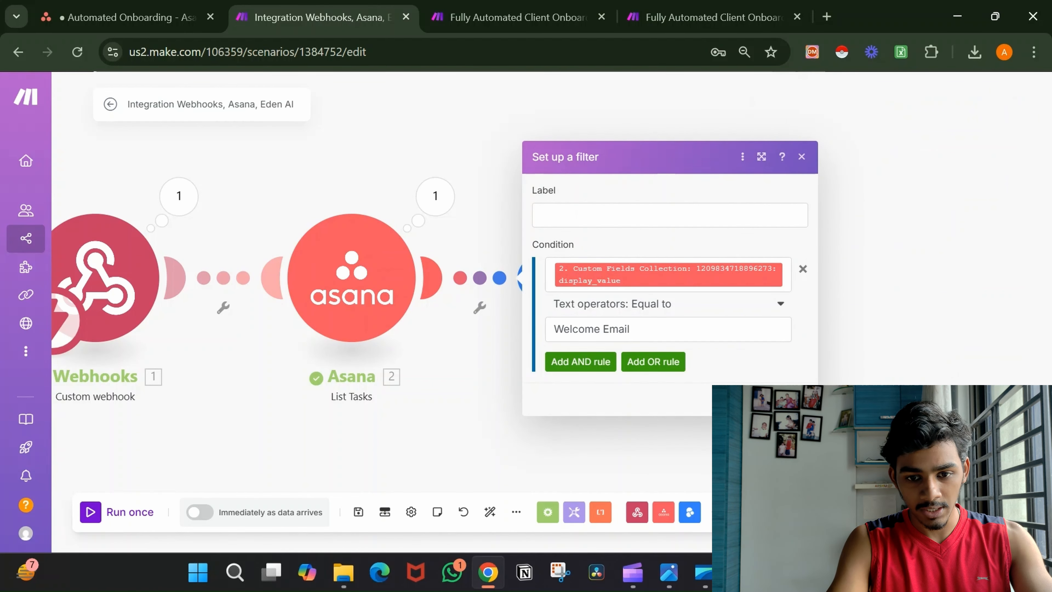
left_click(795, 399)
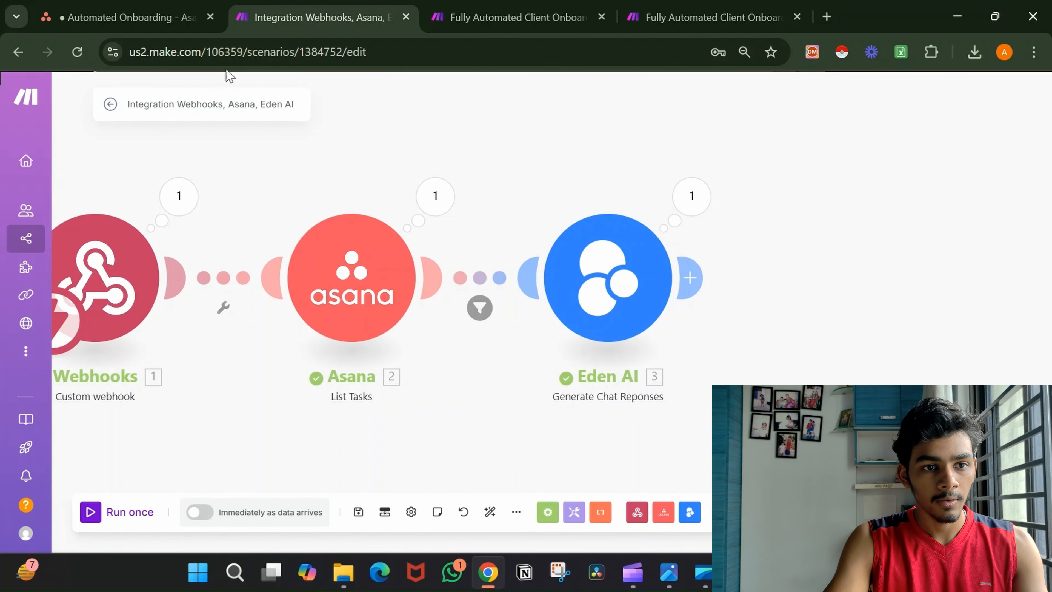
Set the Asana task's Status to Closed and run the Make scenario once.
left_click(182, 9)
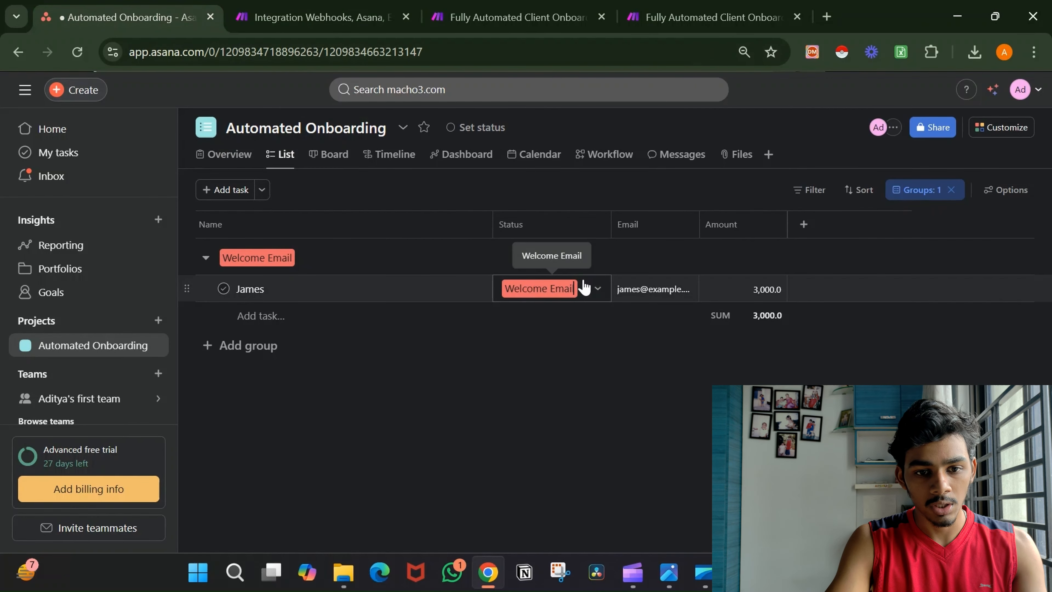
left_click(582, 286)
left_click(543, 392)
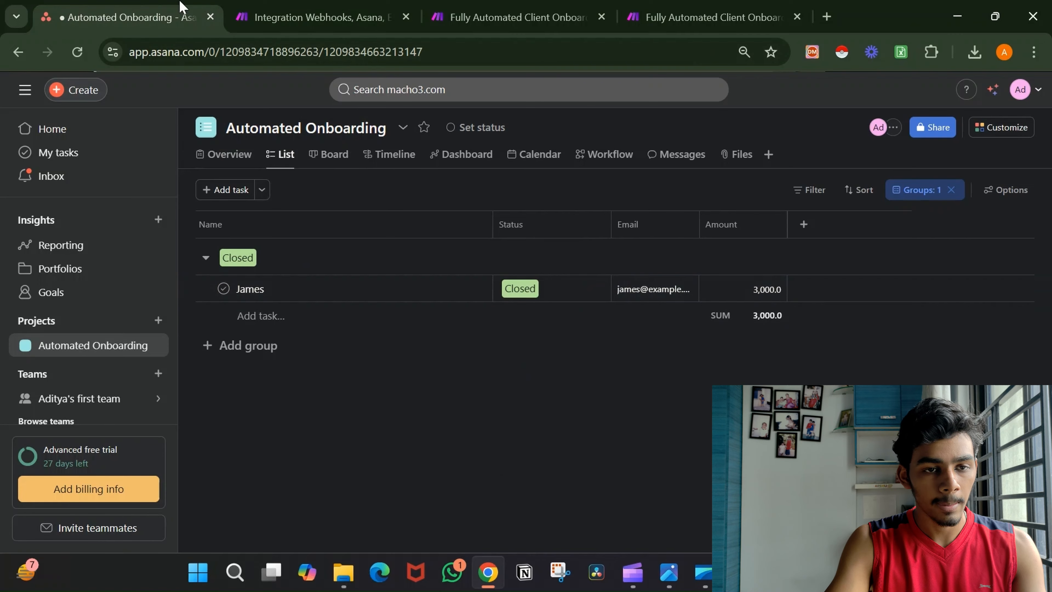
left_click(284, 6)
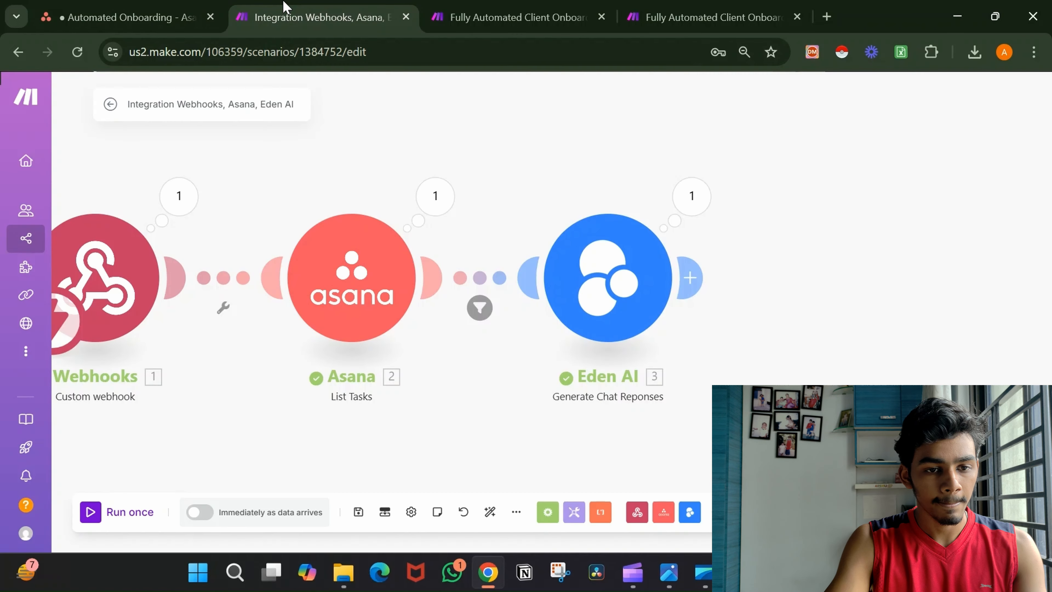
left_click(127, 513)
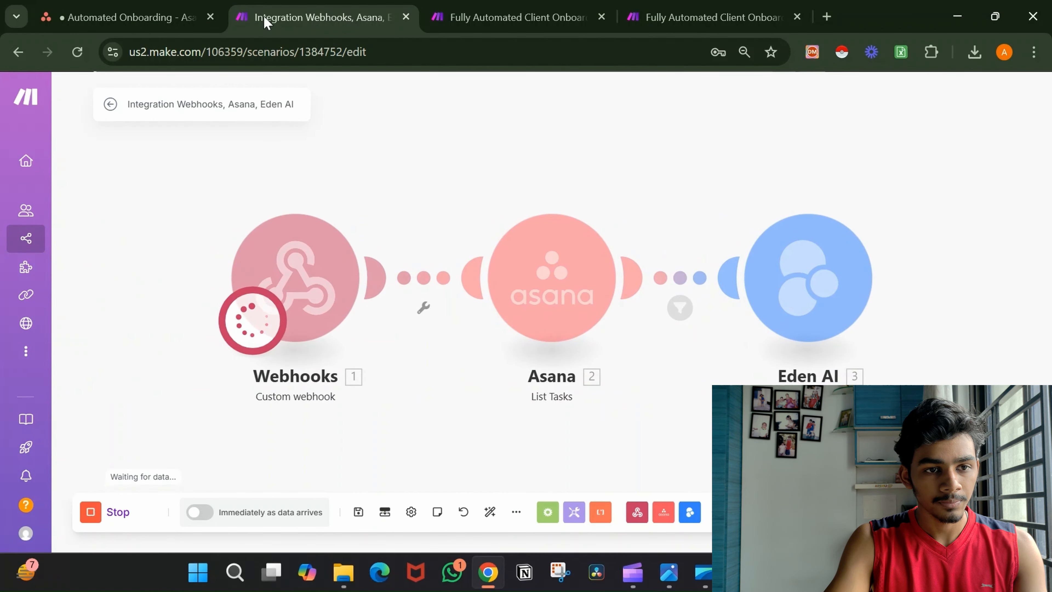
Set the Asana task's Status back to Welcome Email to trigger the waiting run.
left_click(161, 13)
left_click(586, 297)
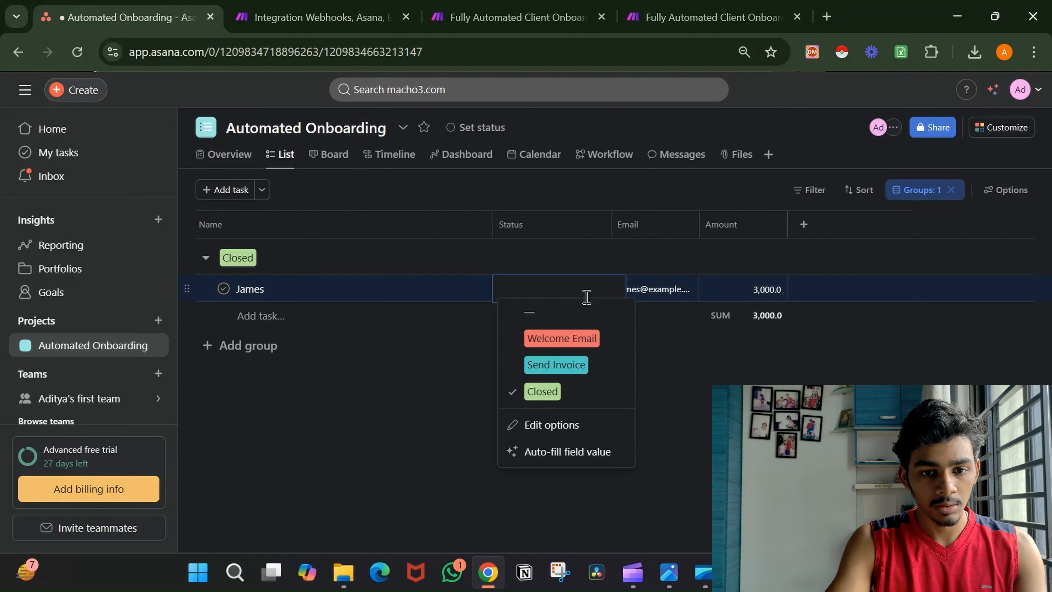
left_click(584, 342)
left_click(266, 17)
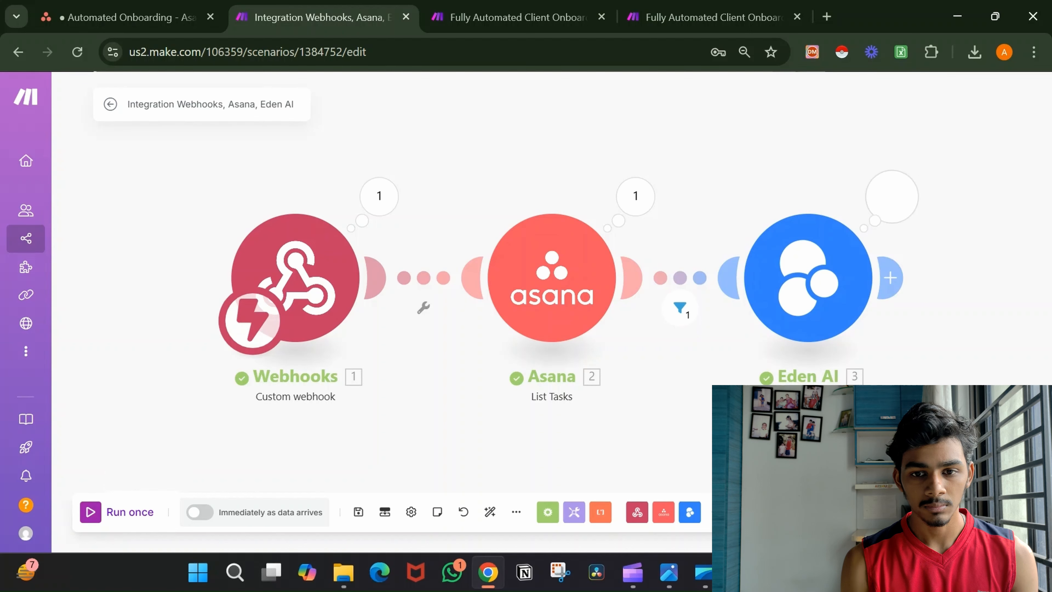
Read Eden AI's output result 1, the generated email opening 'Hi there. Welcome to our coaching!'.
left_click(895, 199)
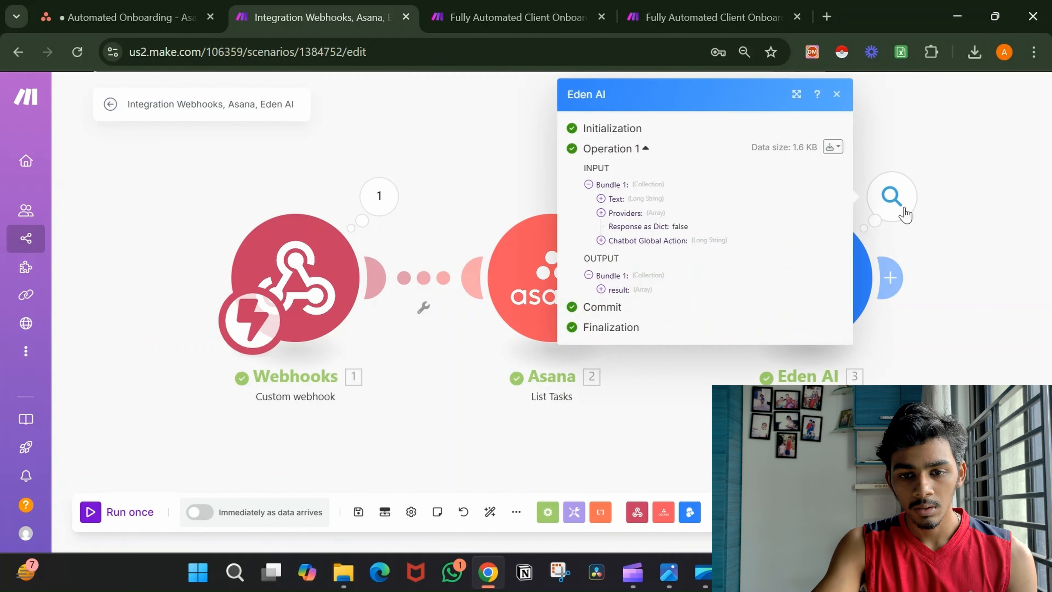
left_click(602, 289)
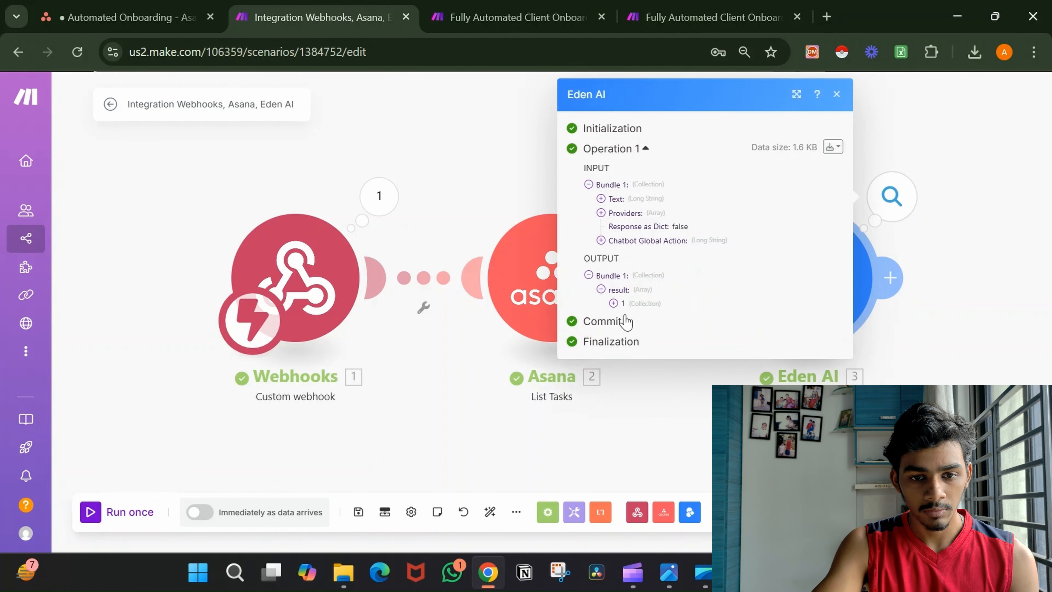
left_click(614, 303)
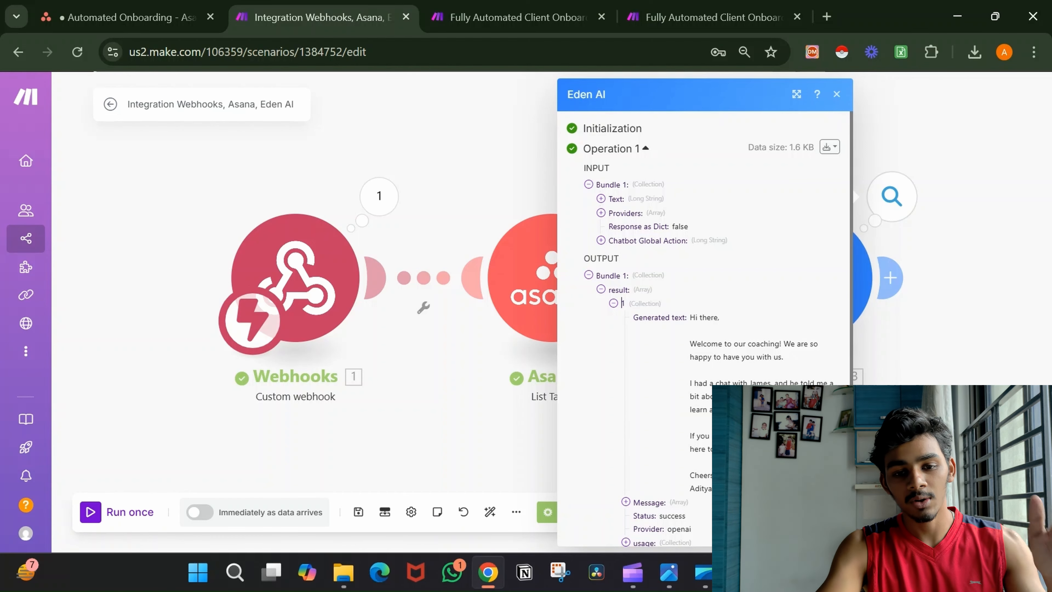
left_click(922, 254)
Delete the 'I've had brief discussions with Task Name' line from Eden AI's Text prompt.
left_click(813, 256)
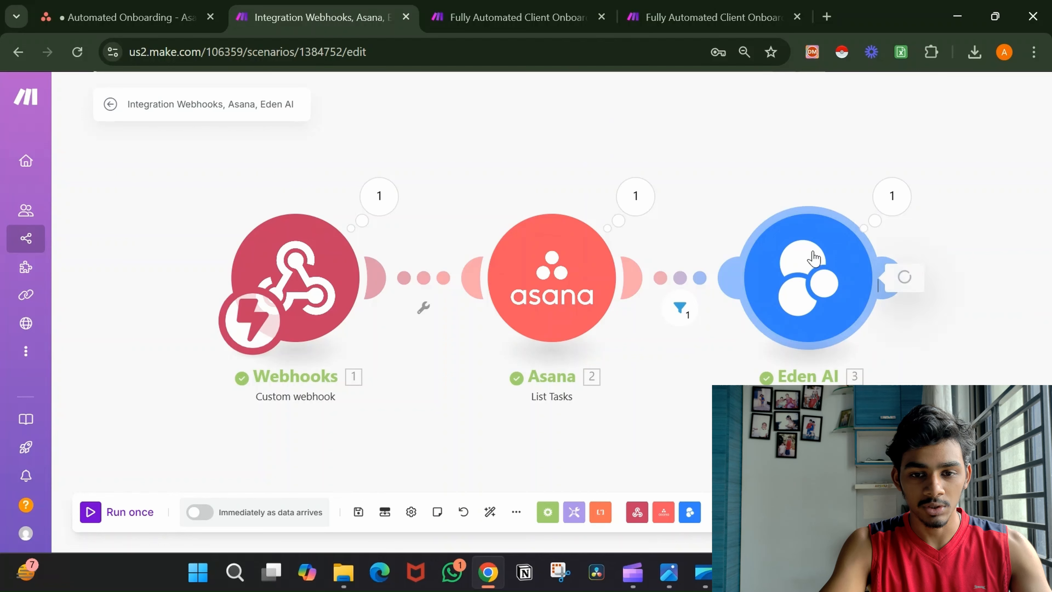
scroll(598, 342, "down", 1)
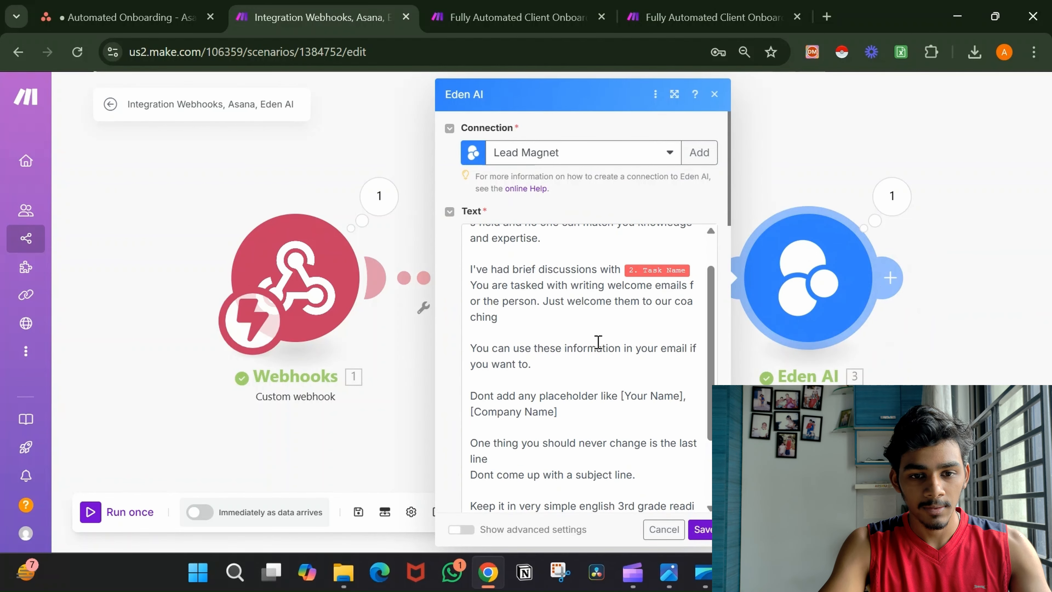
left_click(698, 271)
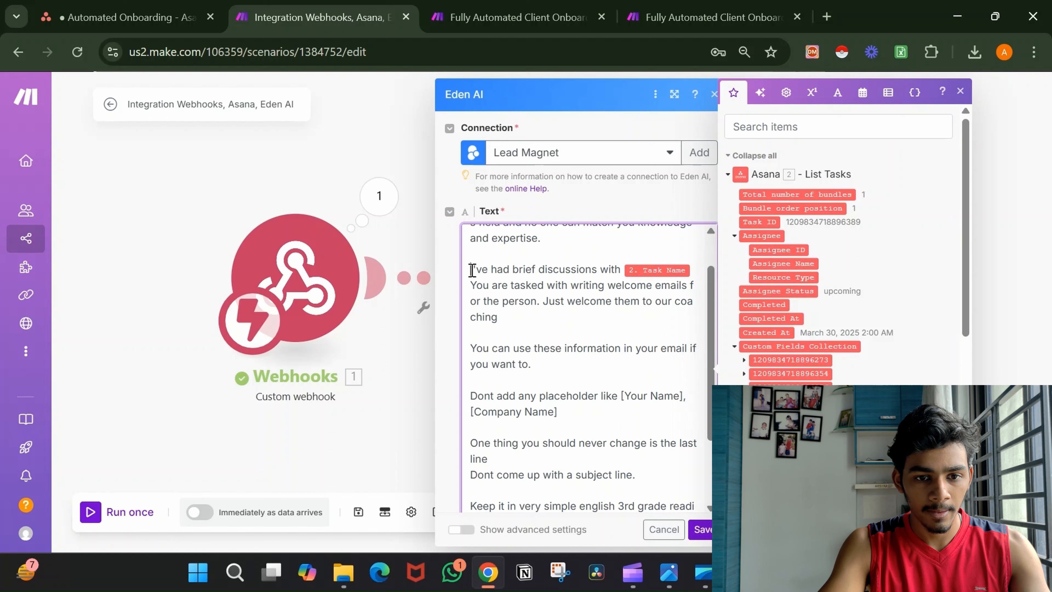
left_click_drag(471, 271, 708, 275)
key("BackSpace")
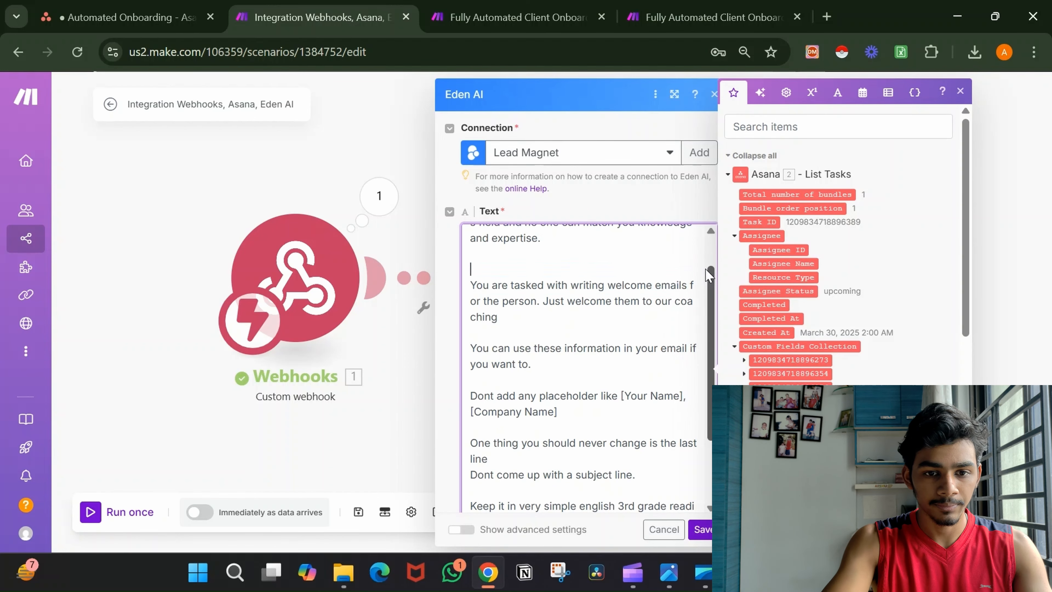
key("BackSpace")
Delete the same line from the Chatbot Global Action prompt and save the module.
scroll(597, 344, "down", 10)
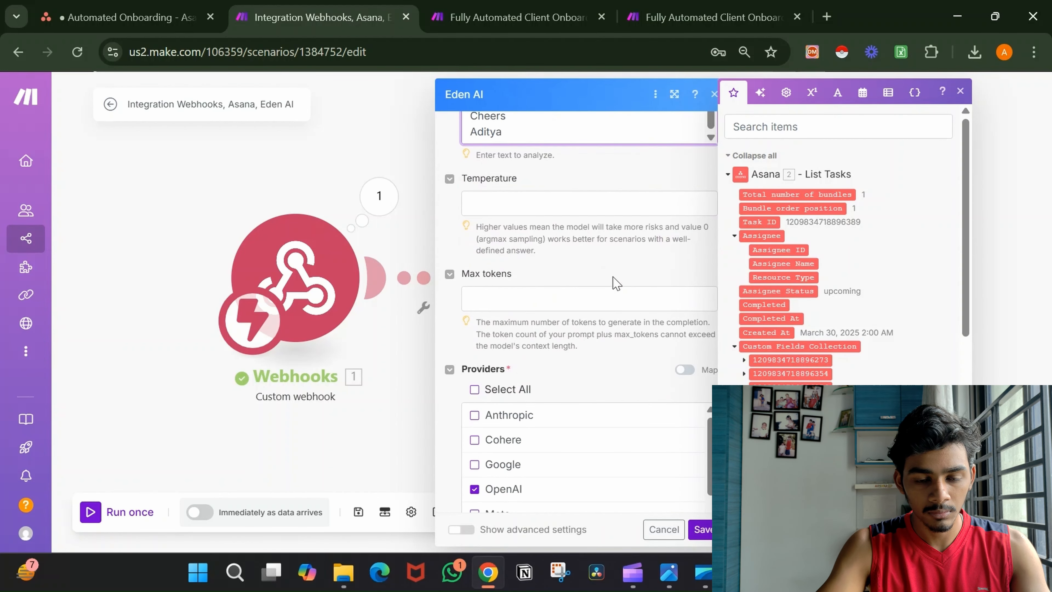
scroll(613, 280, "down", 10)
scroll(610, 277, "up", 3)
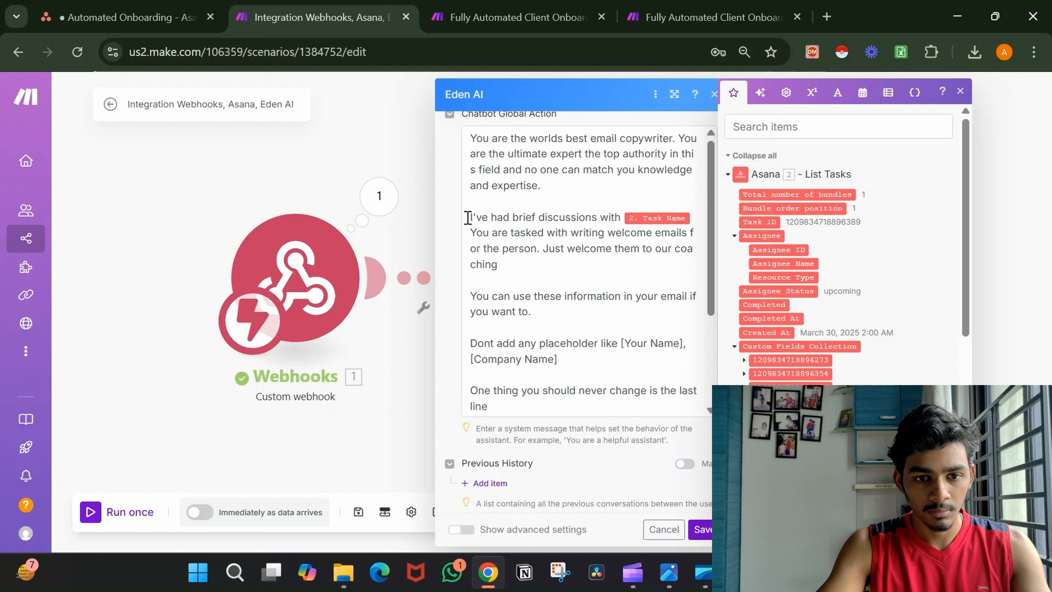
left_click_drag(467, 217, 701, 219)
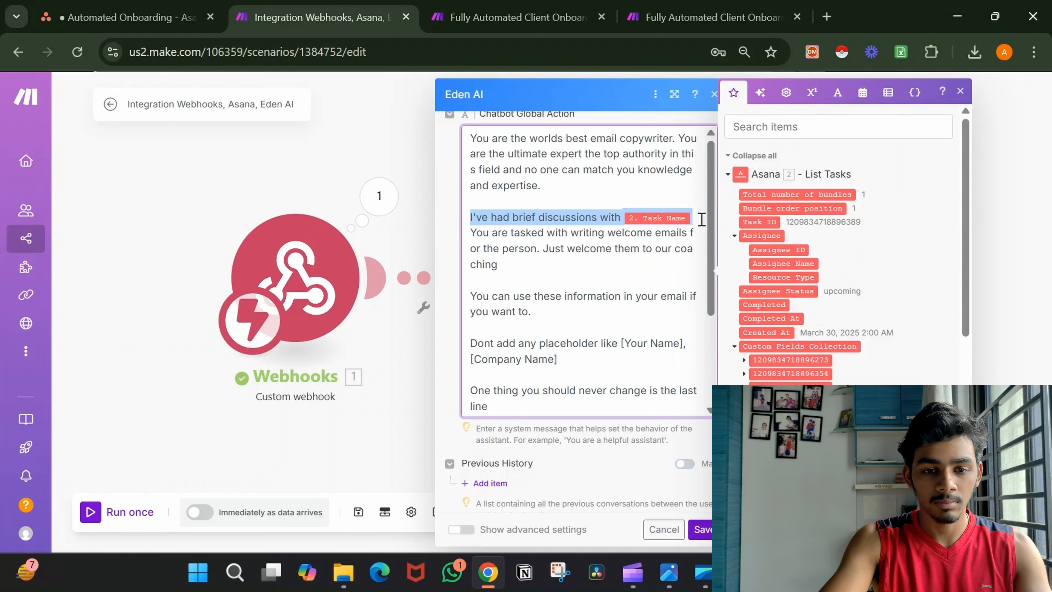
key("BackSpace")
key("BackSpace")
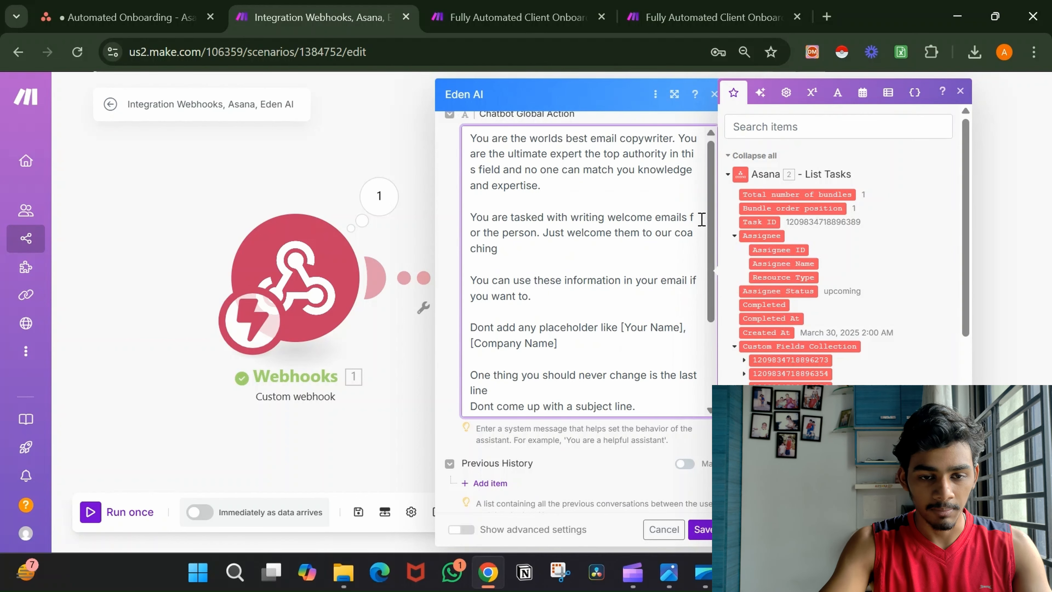
left_click(701, 529)
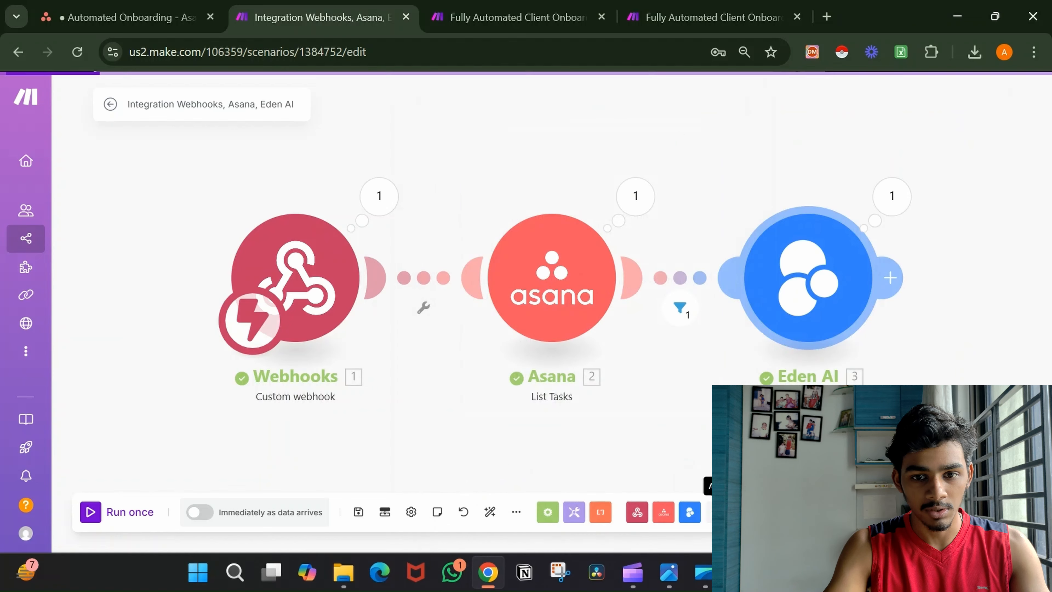
left_click_drag(921, 421, 705, 433)
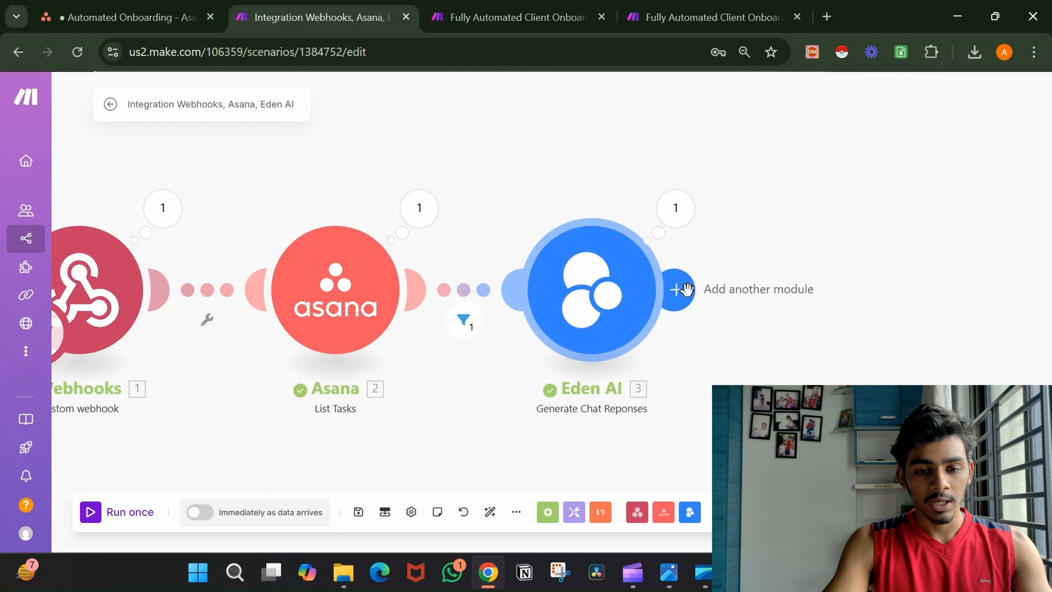
Add a Tools Sleep module after Eden AI with its Delay set to 5 seconds.
left_click(673, 289)
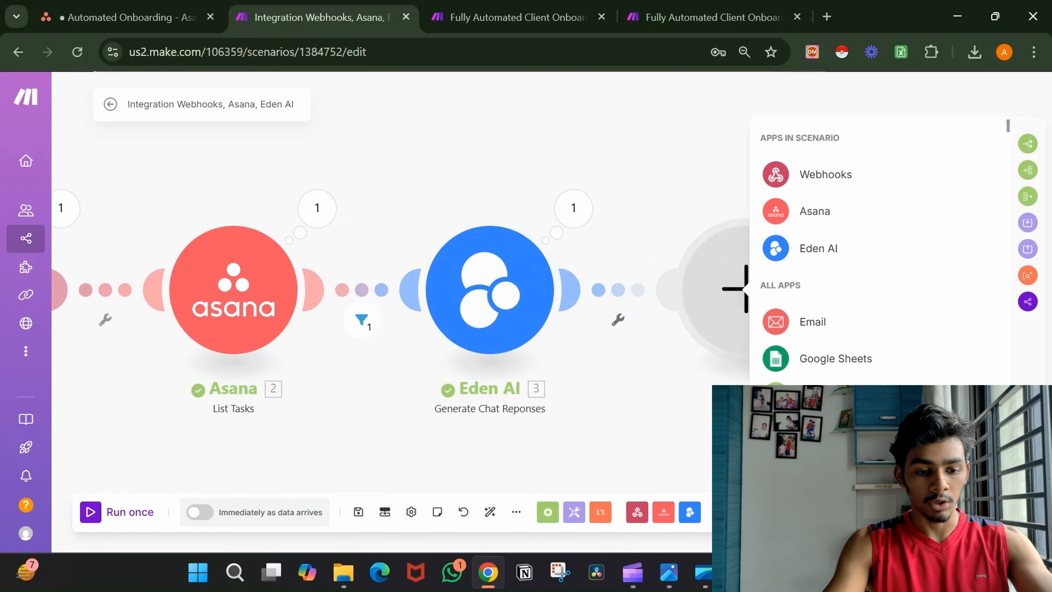
type("sleep")
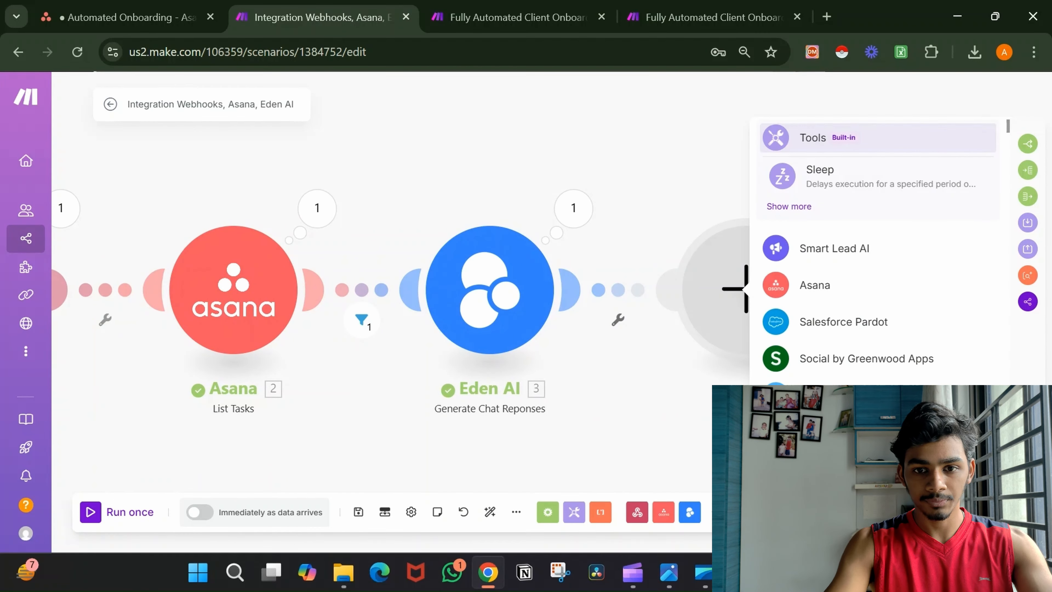
left_click(865, 182)
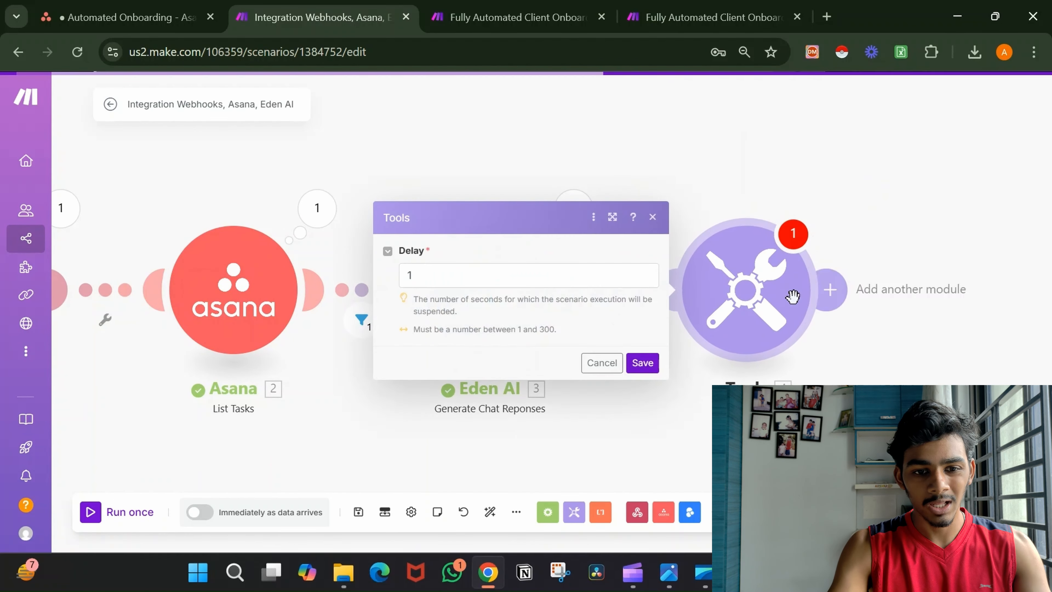
left_click(601, 284)
key("BackSpace")
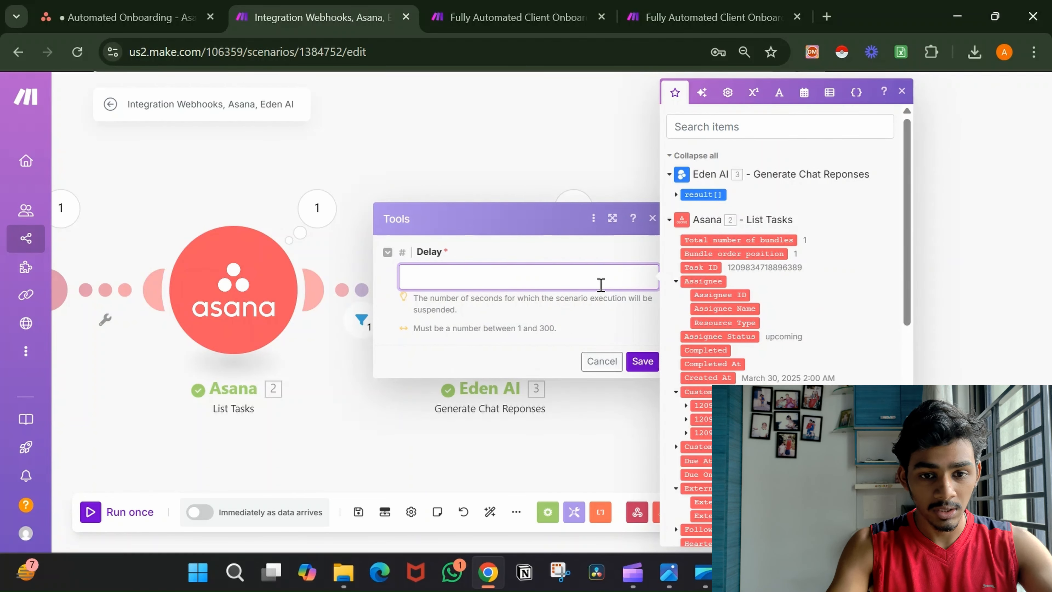
left_click(531, 324)
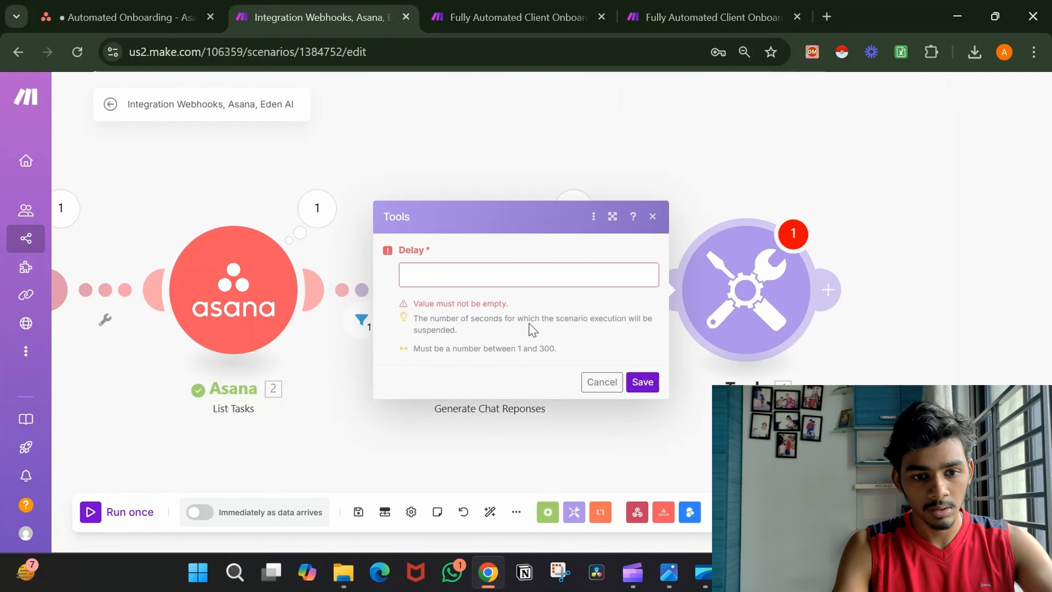
left_click(540, 274)
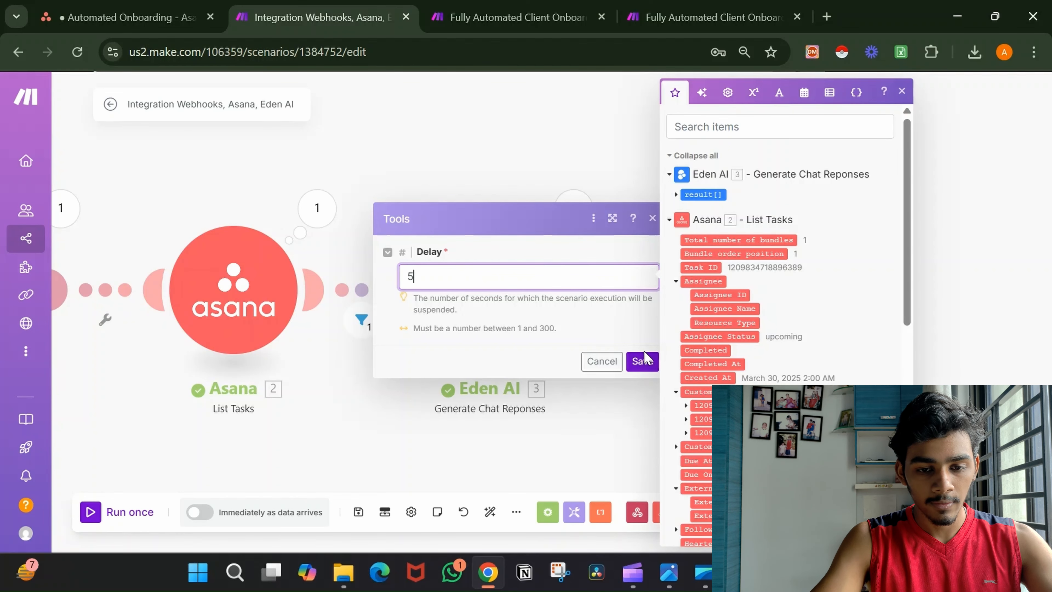
left_click(643, 362)
left_click(643, 361)
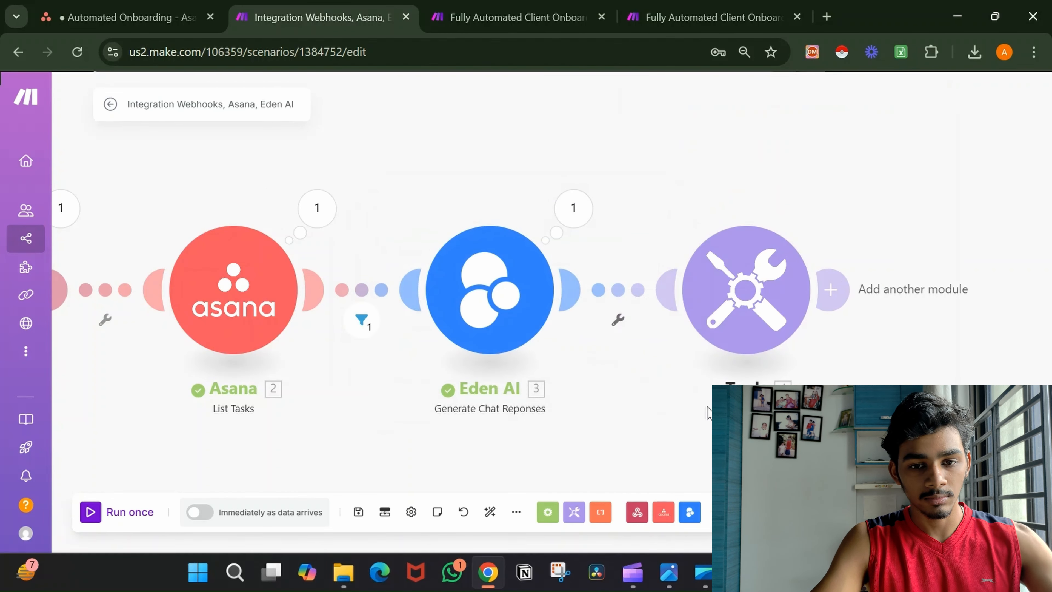
left_click_drag(707, 413, 525, 399)
left_click_drag(840, 367, 690, 373)
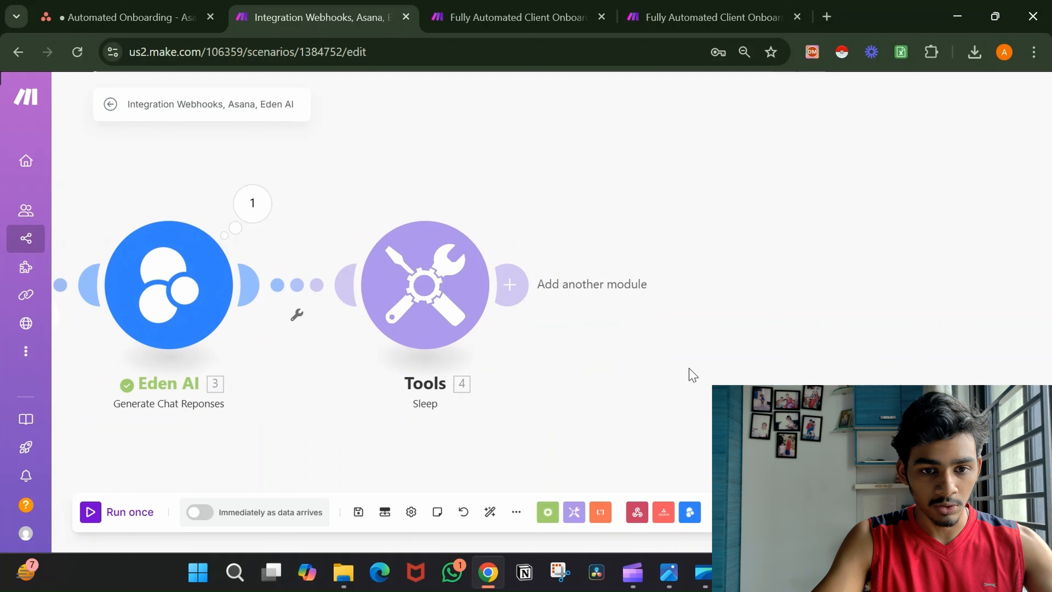
Add an Email 'Send an Email' module after the Sleep step.
left_click(503, 282)
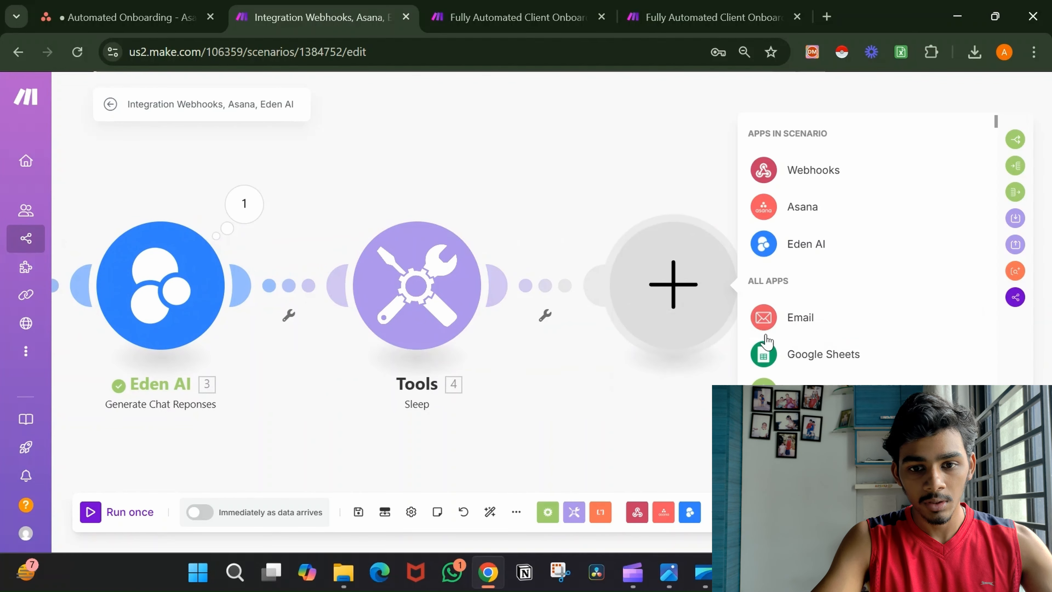
left_click(806, 316)
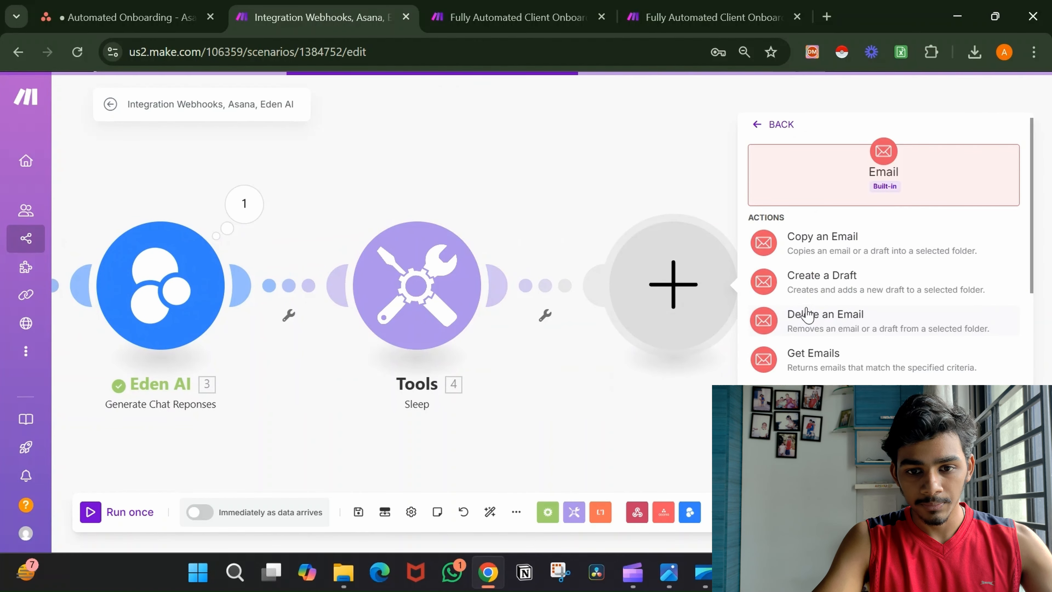
scroll(866, 345, "down", 2)
scroll(864, 346, "down", 2)
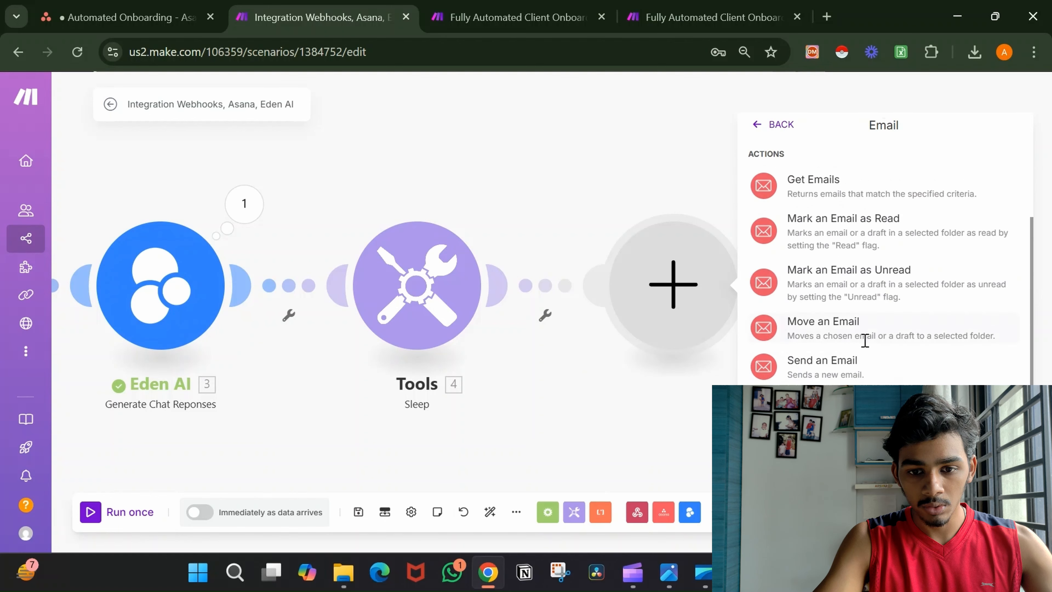
left_click(858, 363)
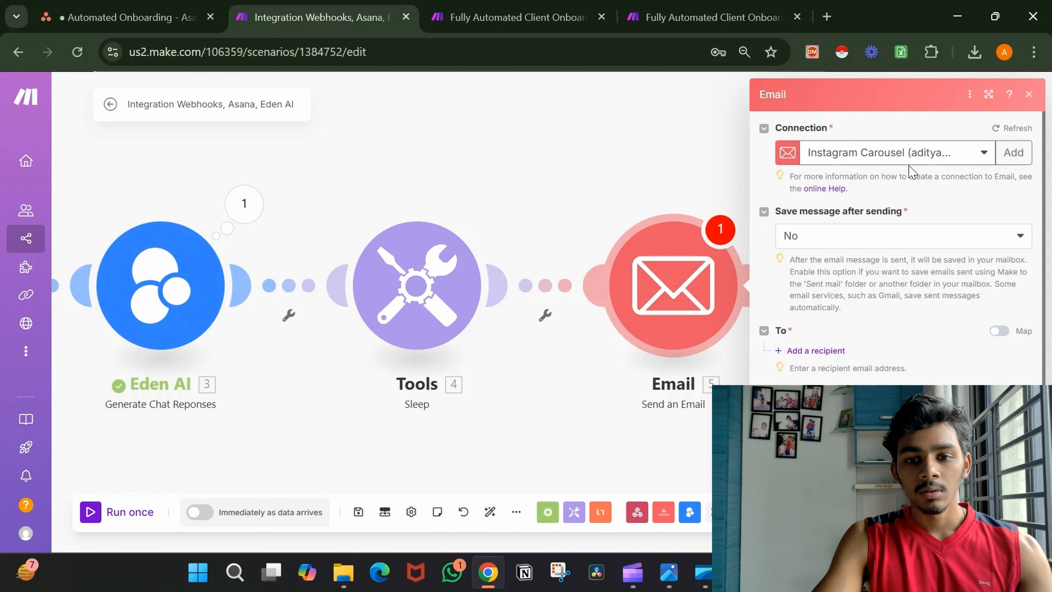
Use the Online Coach 2 connection and set Save message after sending to Yes.
left_click(916, 156)
left_click(921, 265)
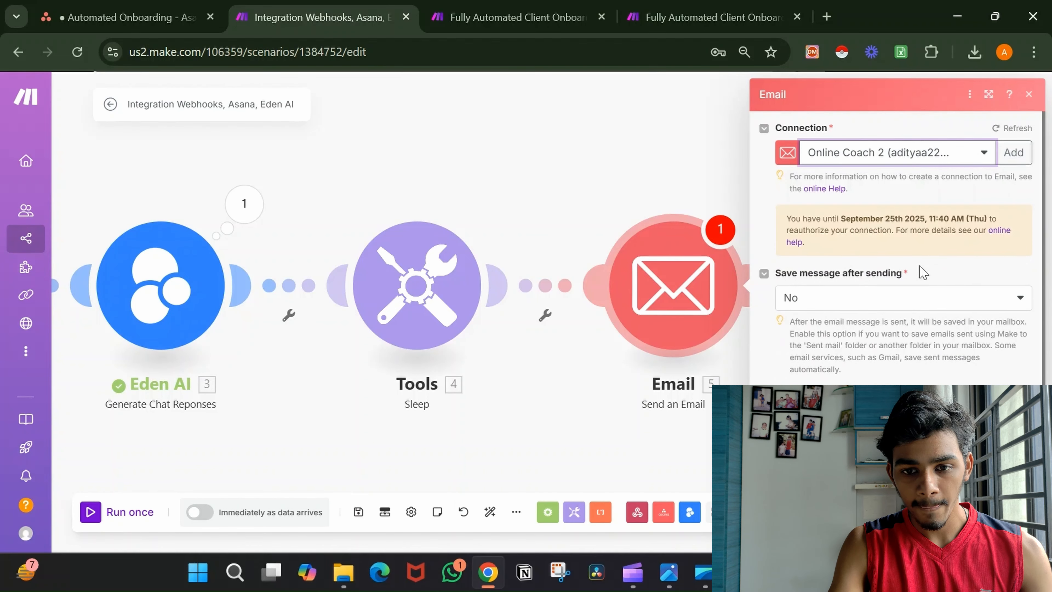
scroll(923, 273, "down", 3)
left_click(905, 198)
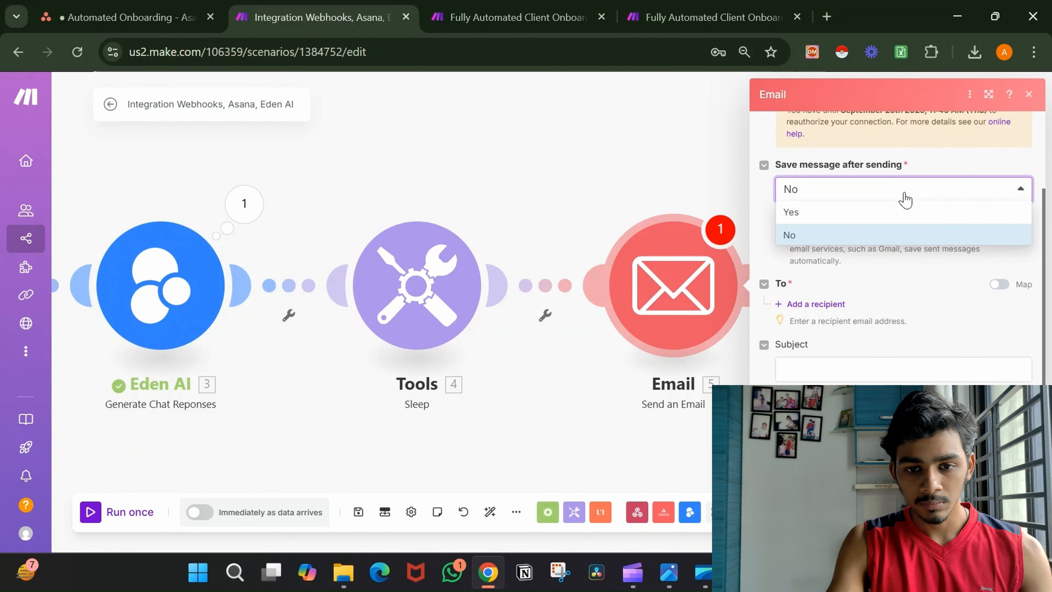
left_click(893, 213)
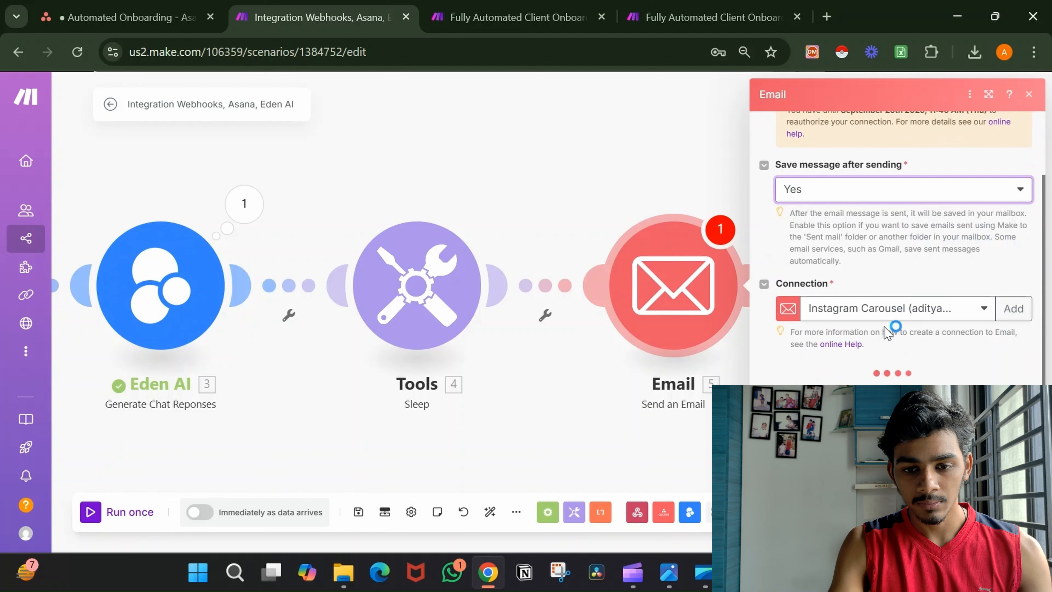
scroll(891, 323, "down", 2)
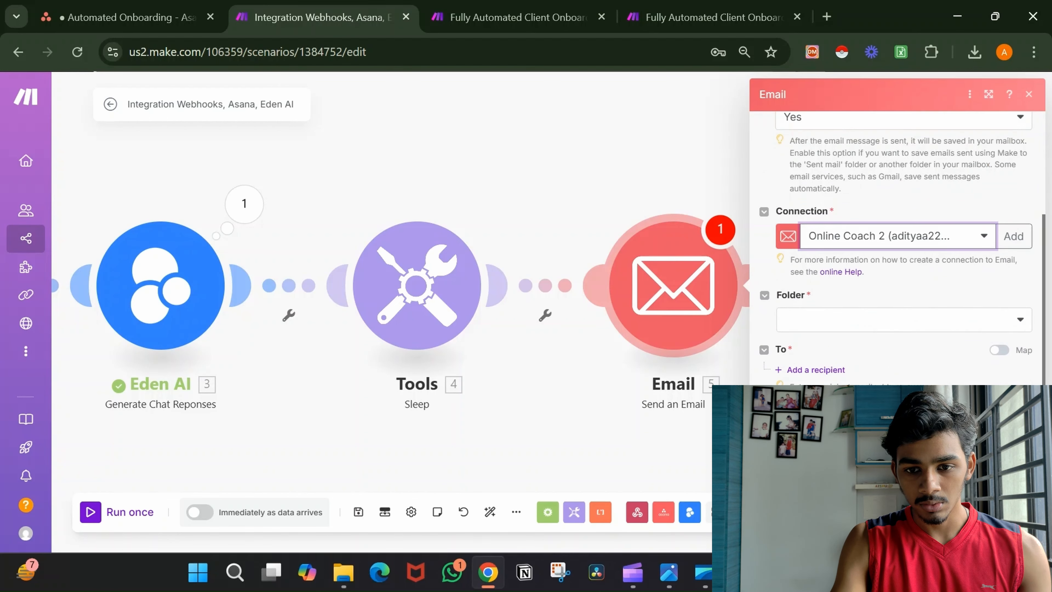
left_click(890, 310)
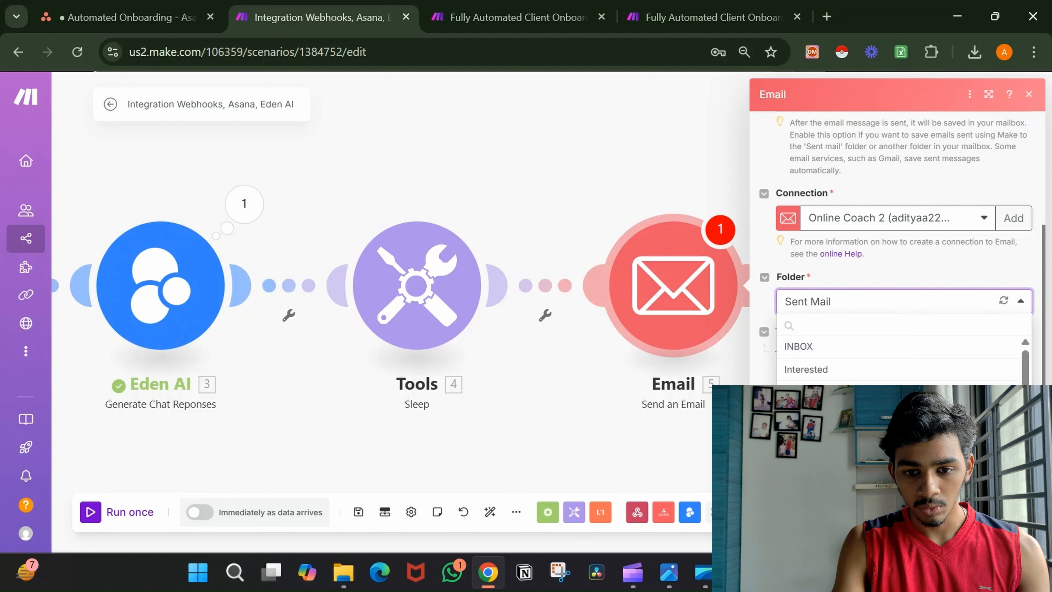
Keep Sent Mail as the folder and map the recipient to the Asana Email custom field's display_value.
key("Escape")
scroll(889, 368, "down", 2)
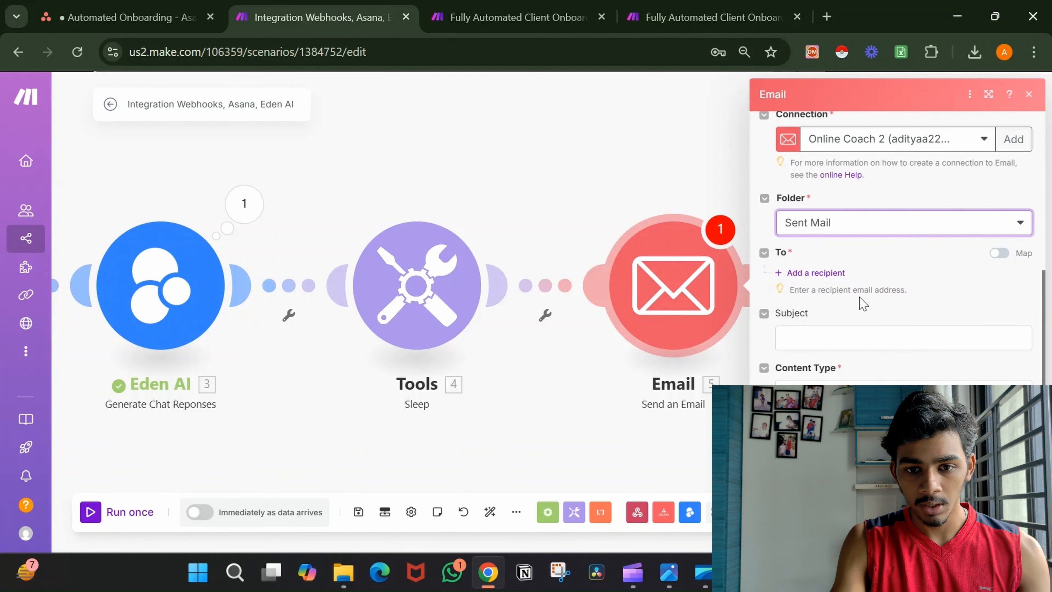
left_click(833, 279)
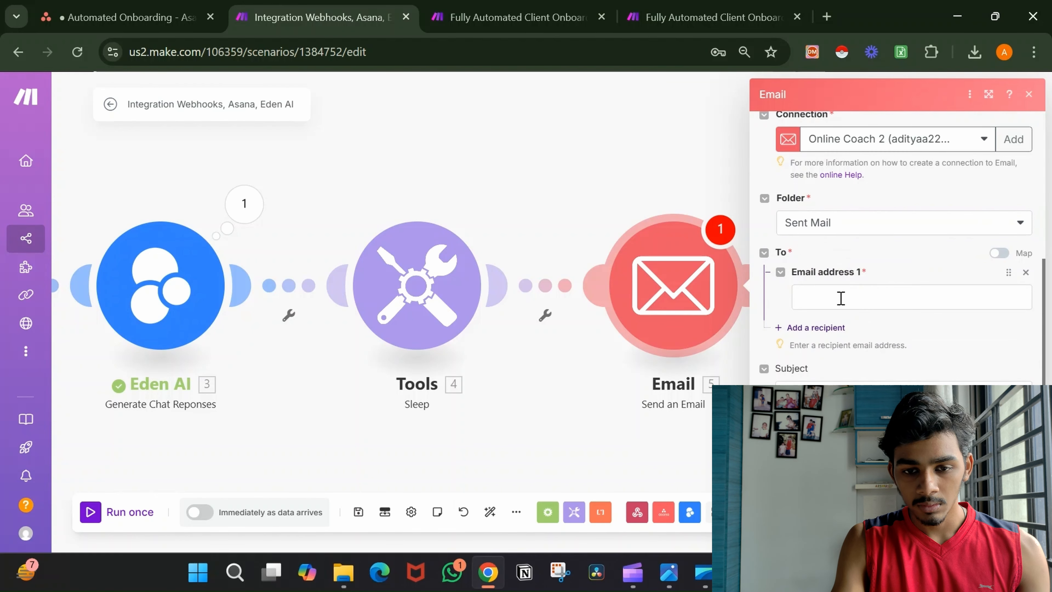
left_click(832, 298)
scroll(707, 358, "down", 5)
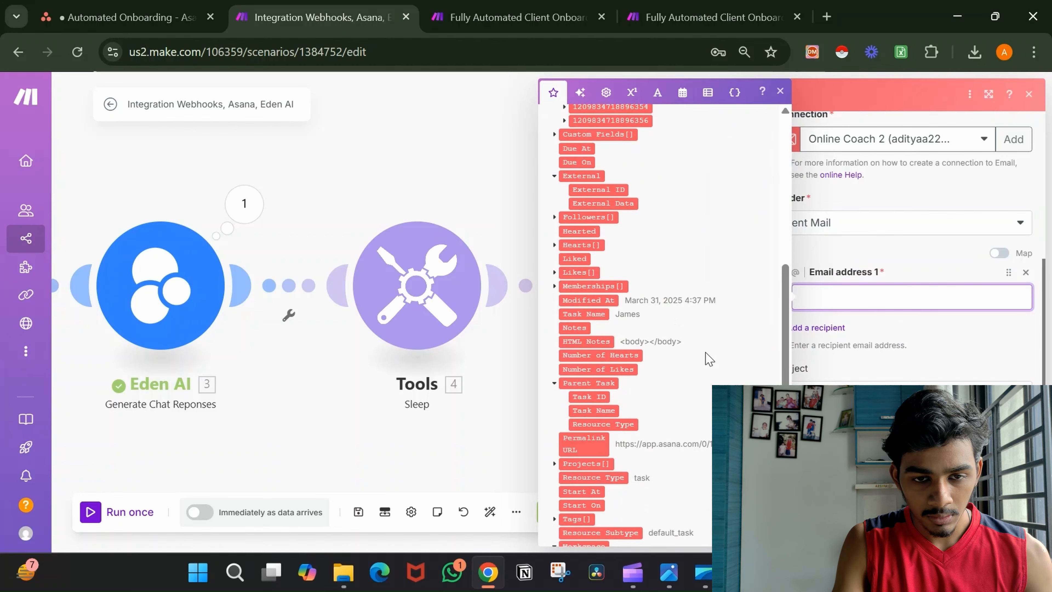
scroll(704, 353, "up", 4)
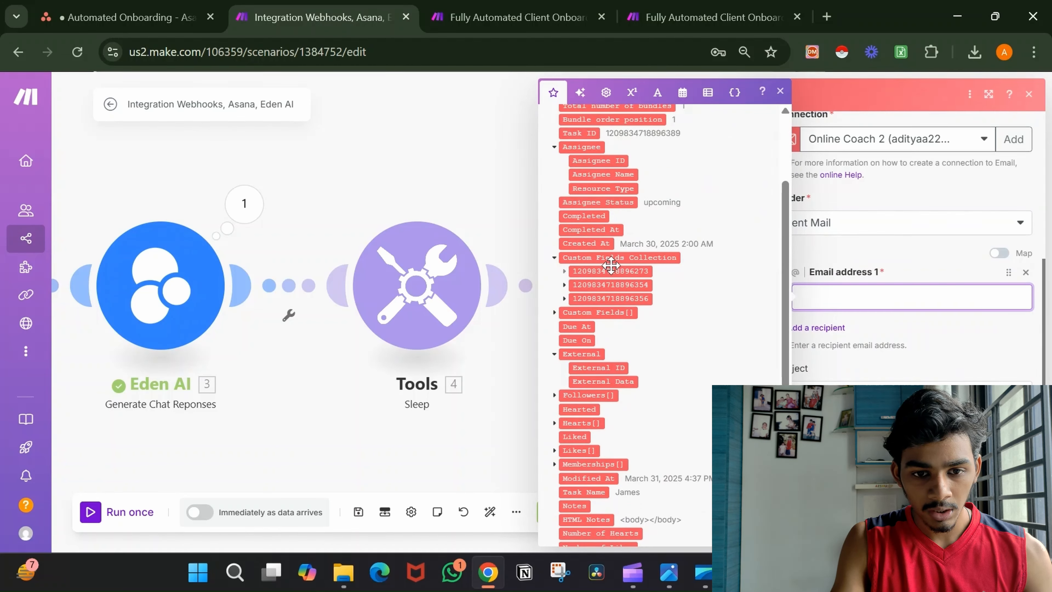
left_click(564, 285)
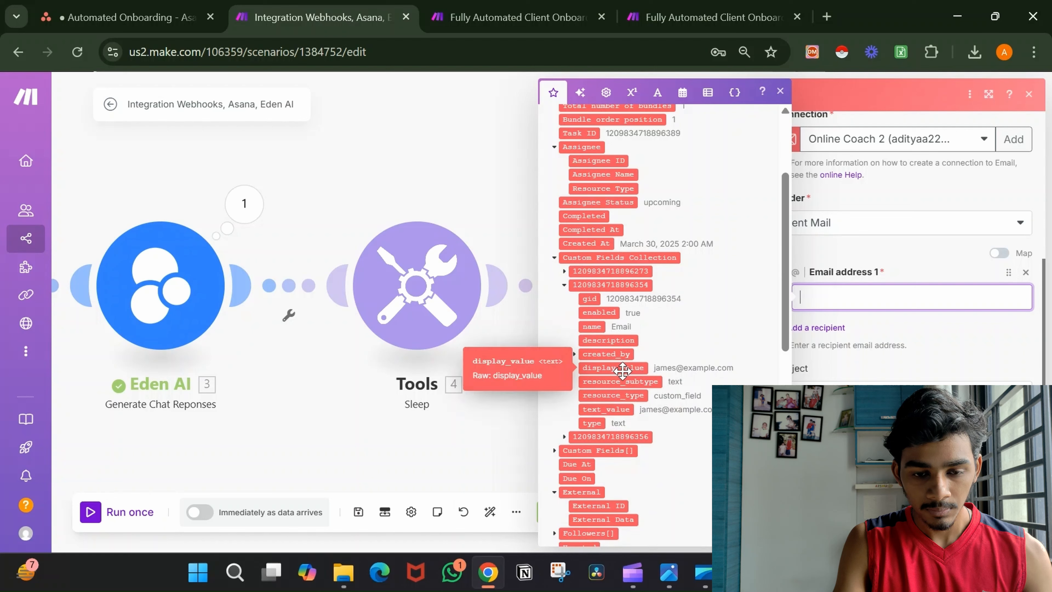
left_click_drag(623, 369, 912, 298)
left_click(900, 346)
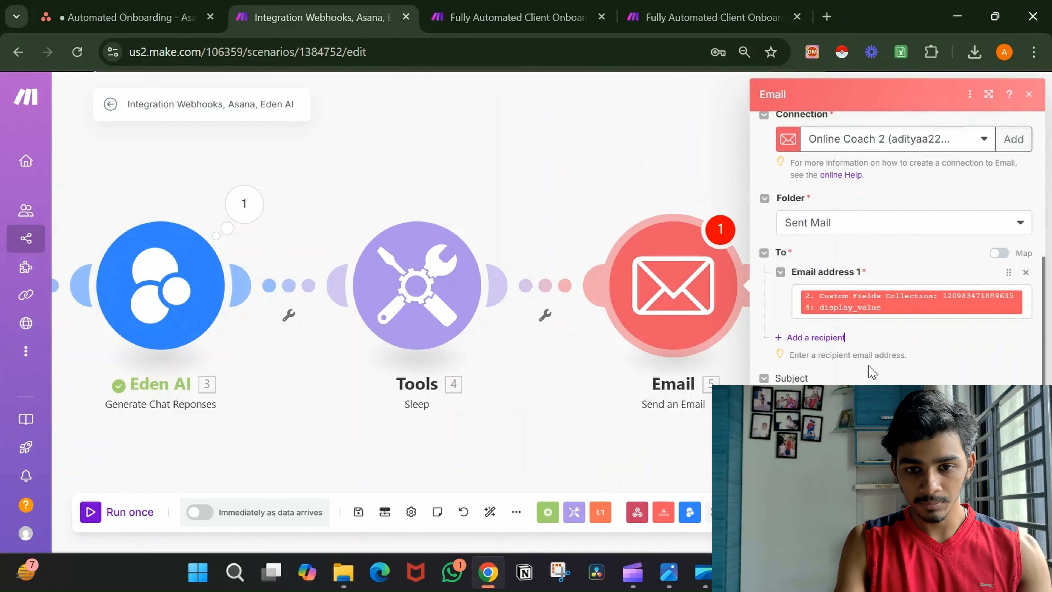
scroll(870, 367, "down", 2)
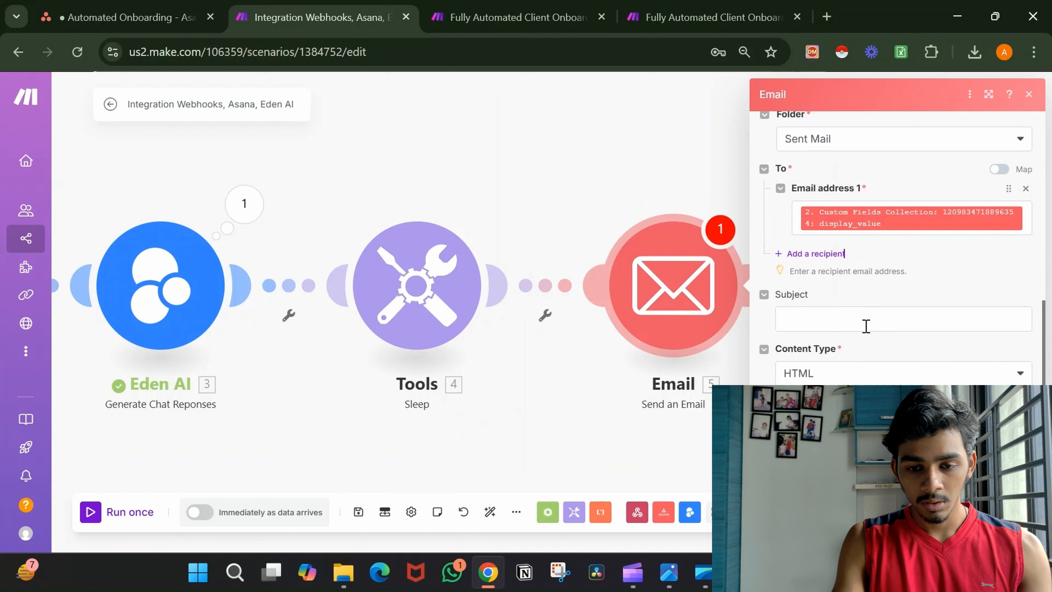
left_click(866, 325)
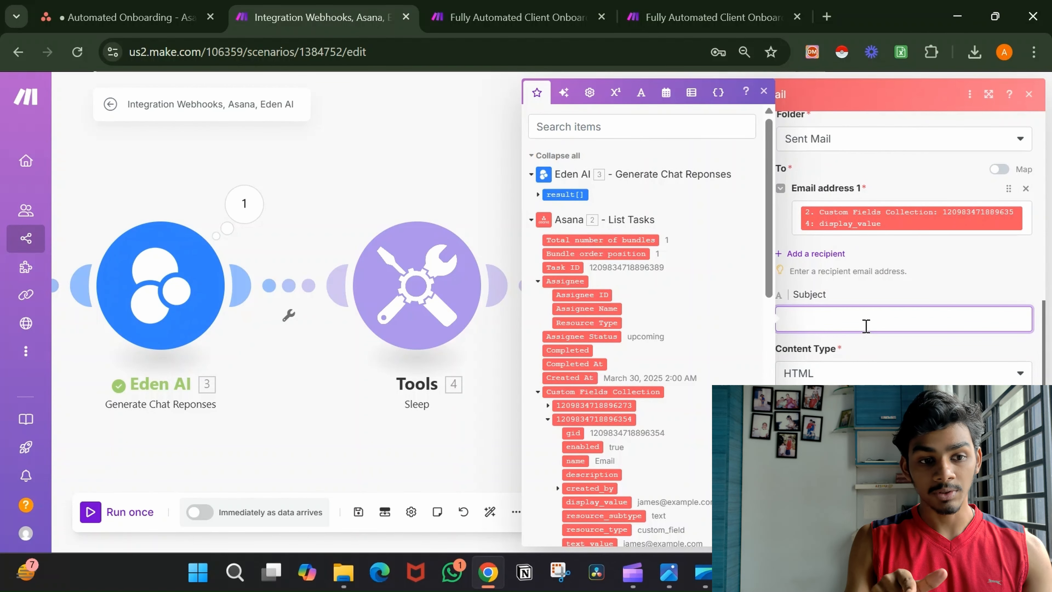
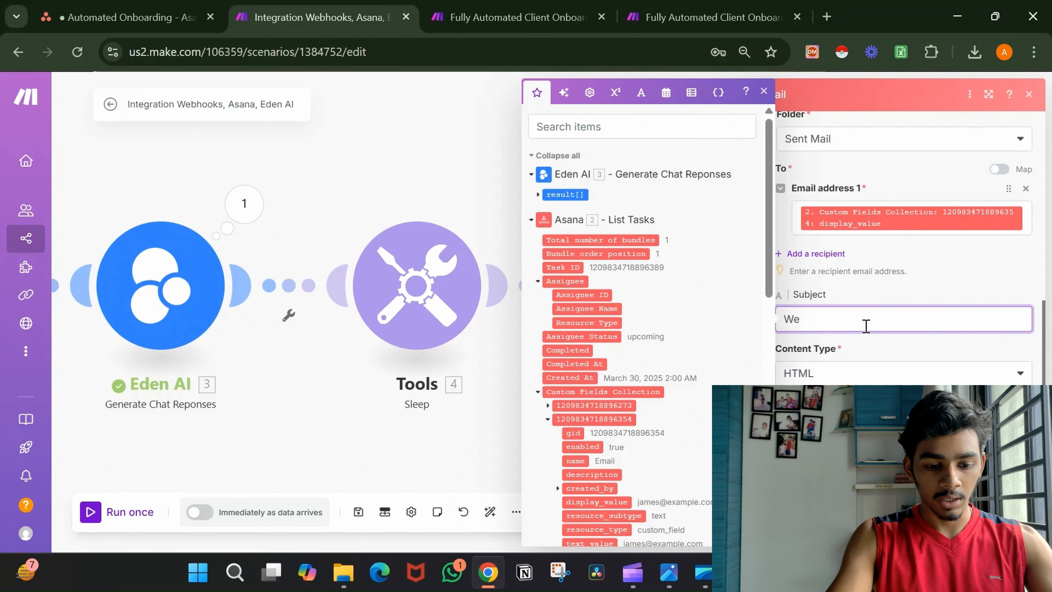
Append the Asana task's 2. Task Name after 'Welcome' in the email Subject.
type("lcome")
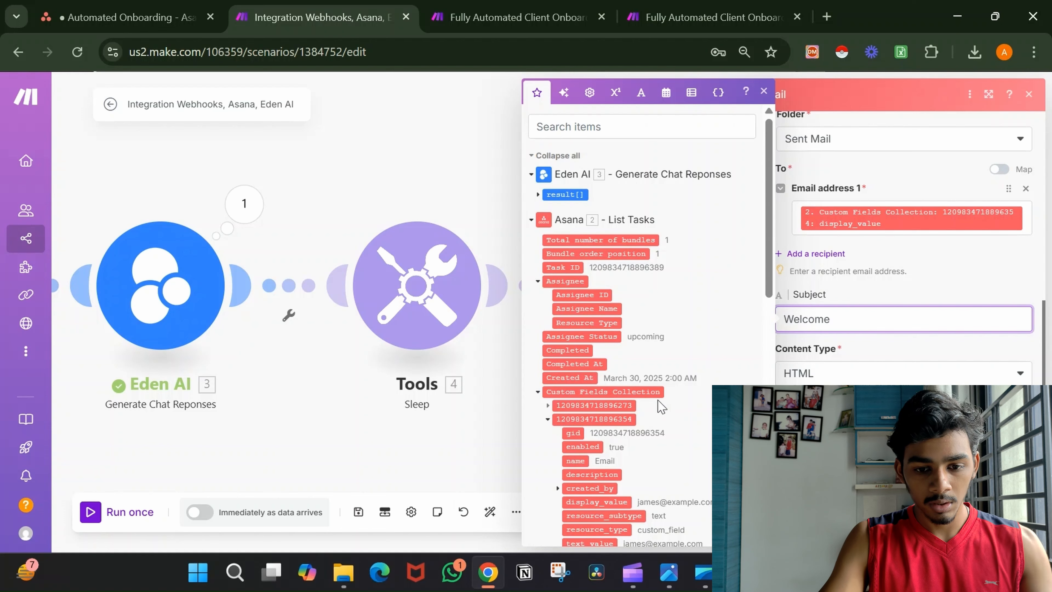
scroll(661, 406, "down", 5)
scroll(661, 406, "down", 5)
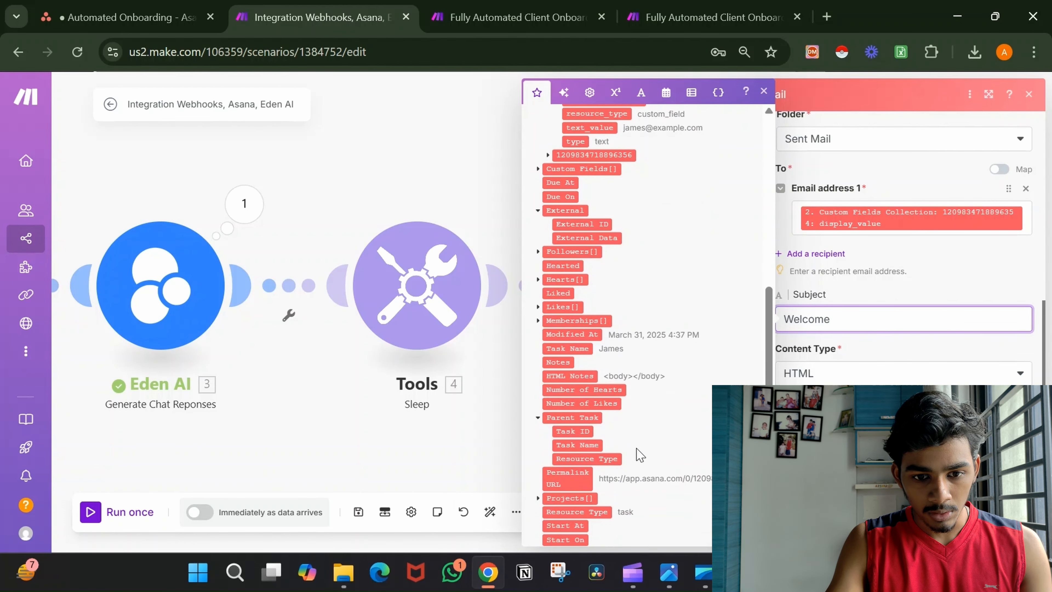
scroll(649, 355, "down", 3)
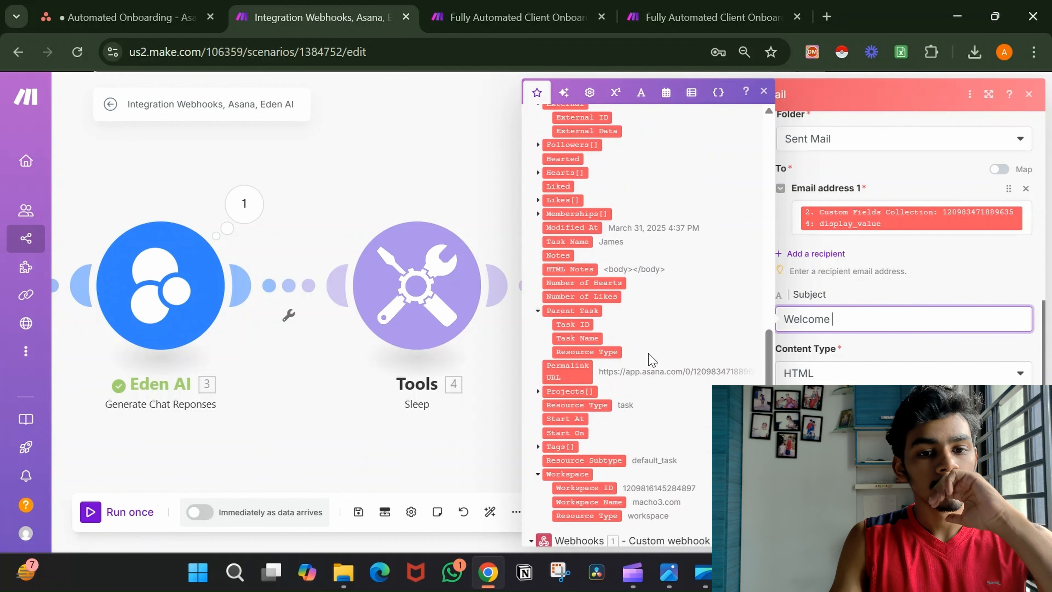
left_click(582, 241)
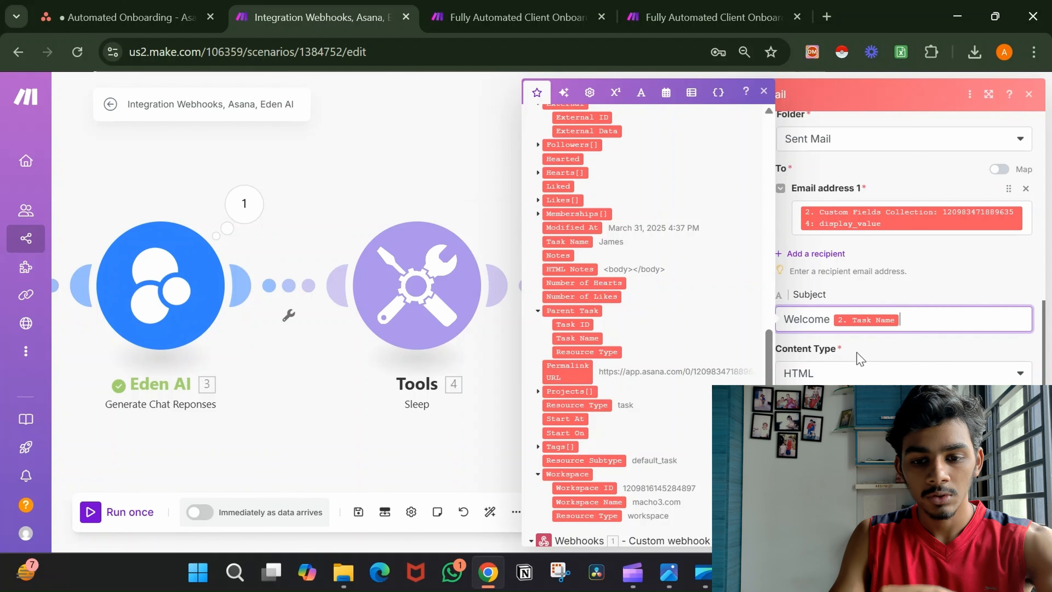
Set Content Type to Plaintext, map Eden AI's Generated text as the body, and save.
left_click(873, 375)
left_click(875, 418)
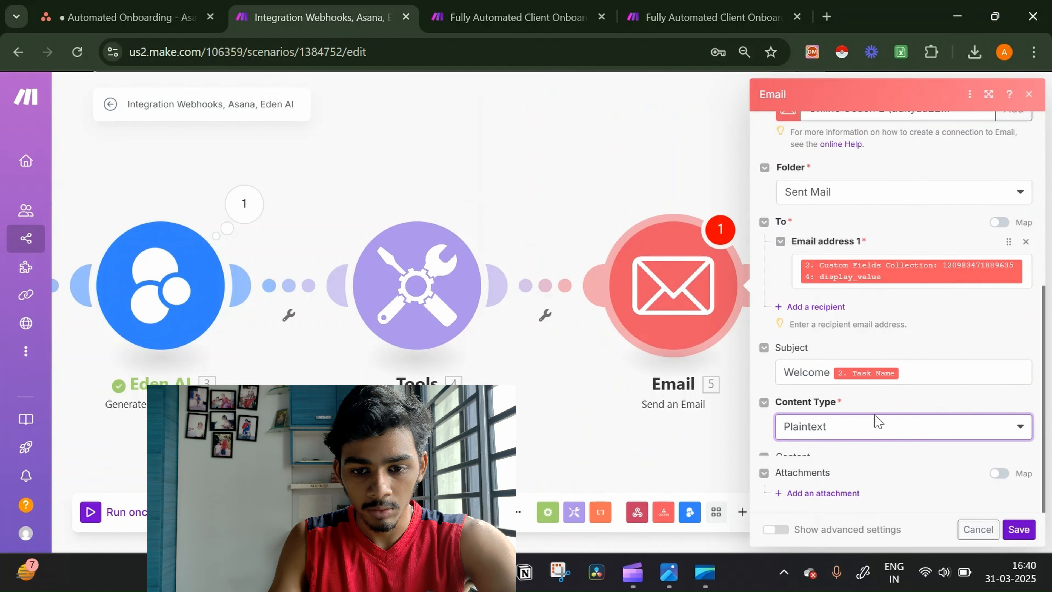
left_click(866, 440)
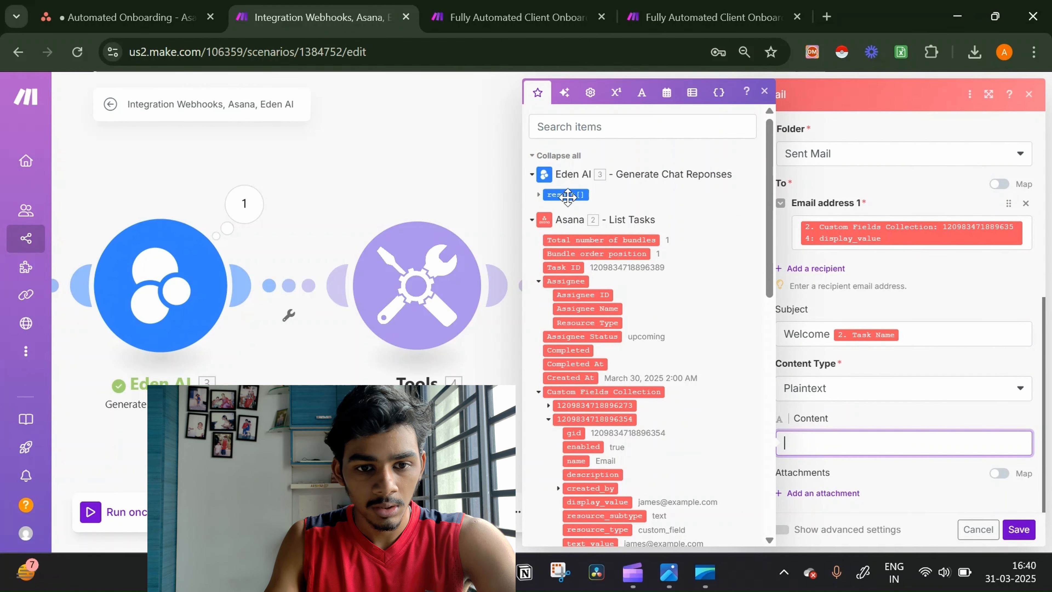
left_click(539, 194)
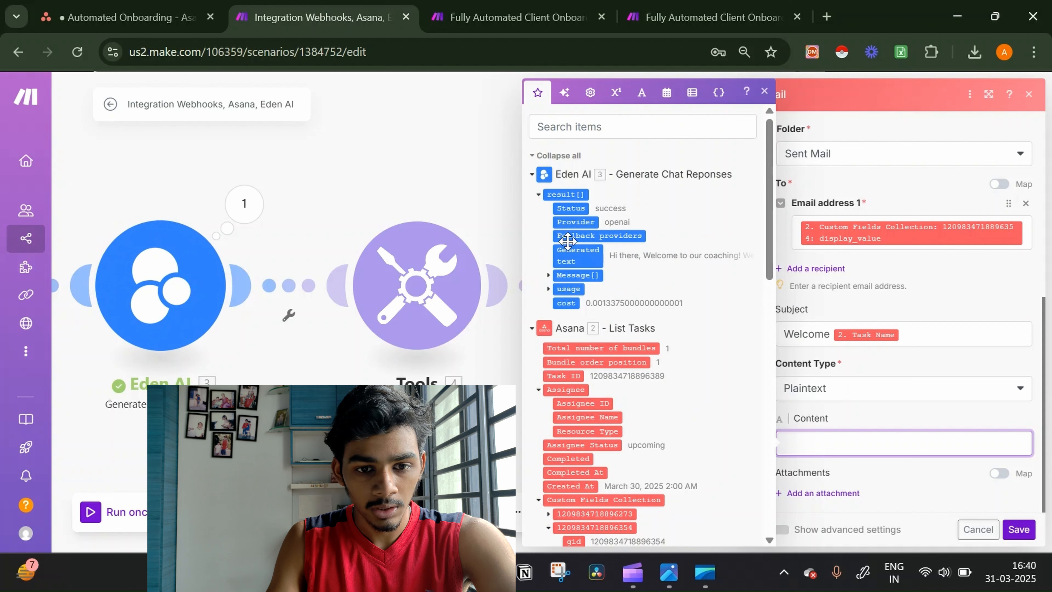
left_click(578, 254)
left_click(903, 410)
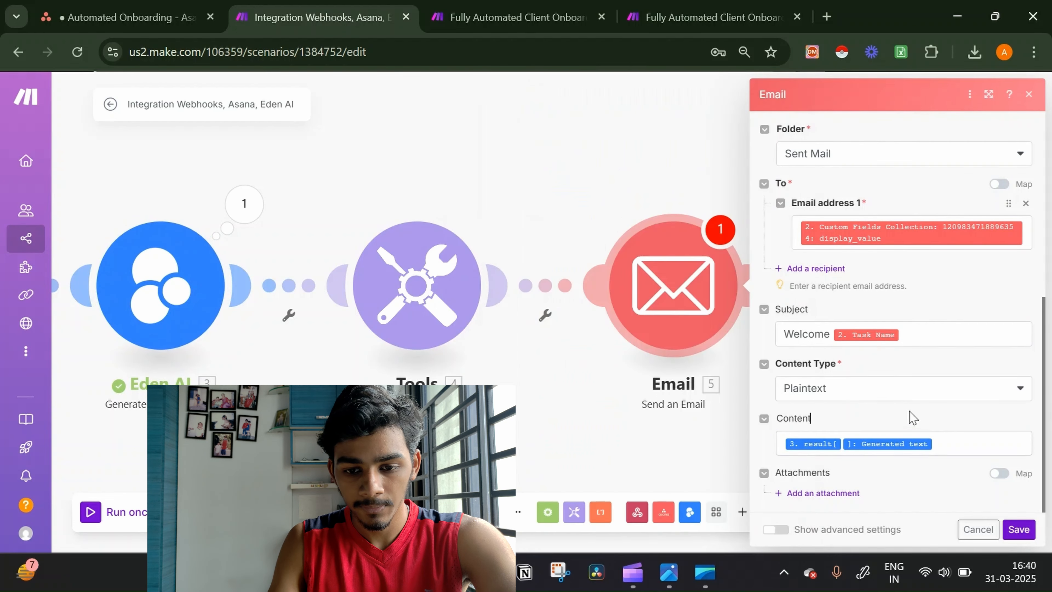
left_click(1018, 530)
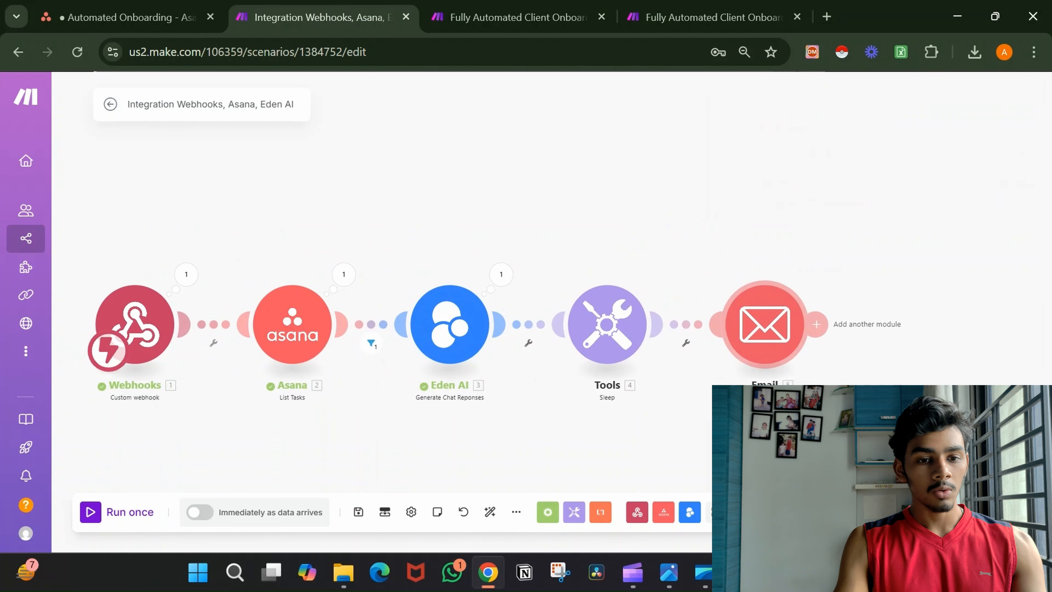
Add an Asana 'Update a Task' module after the Email step.
left_click_drag(911, 388, 925, 280)
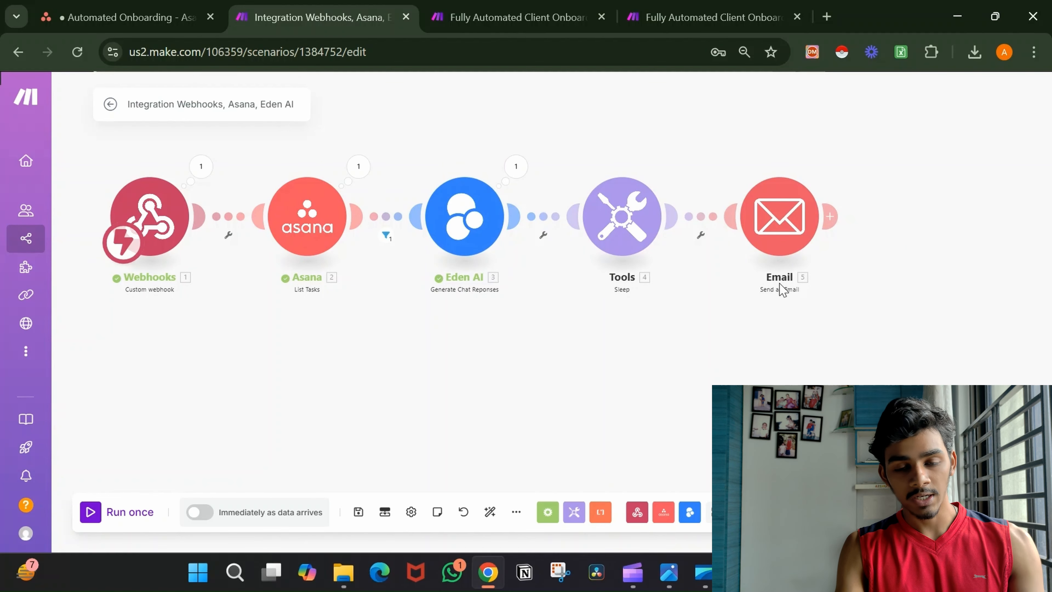
left_click_drag(779, 283, 584, 335)
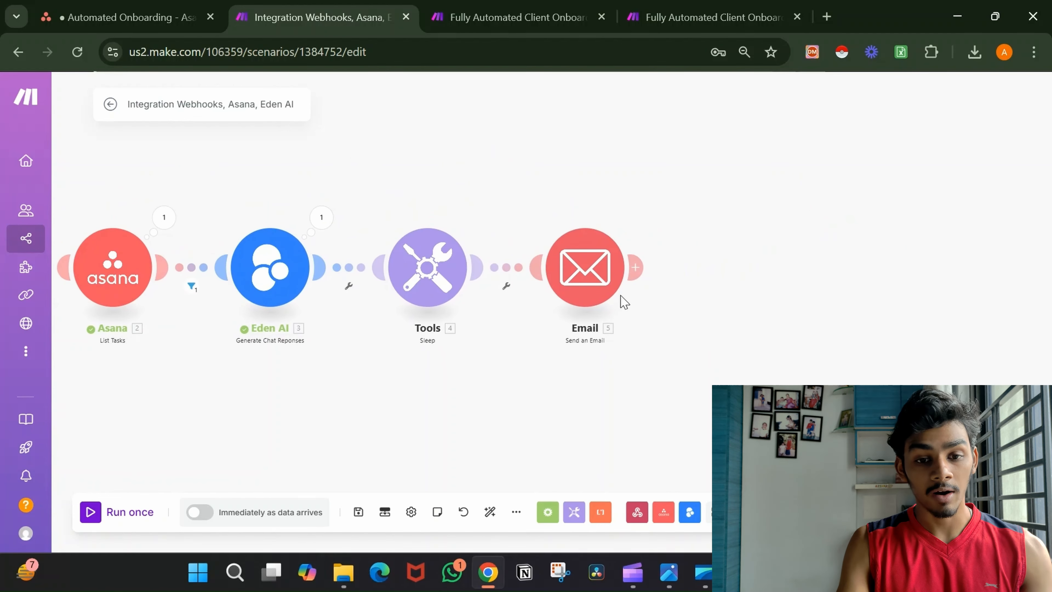
left_click(638, 267)
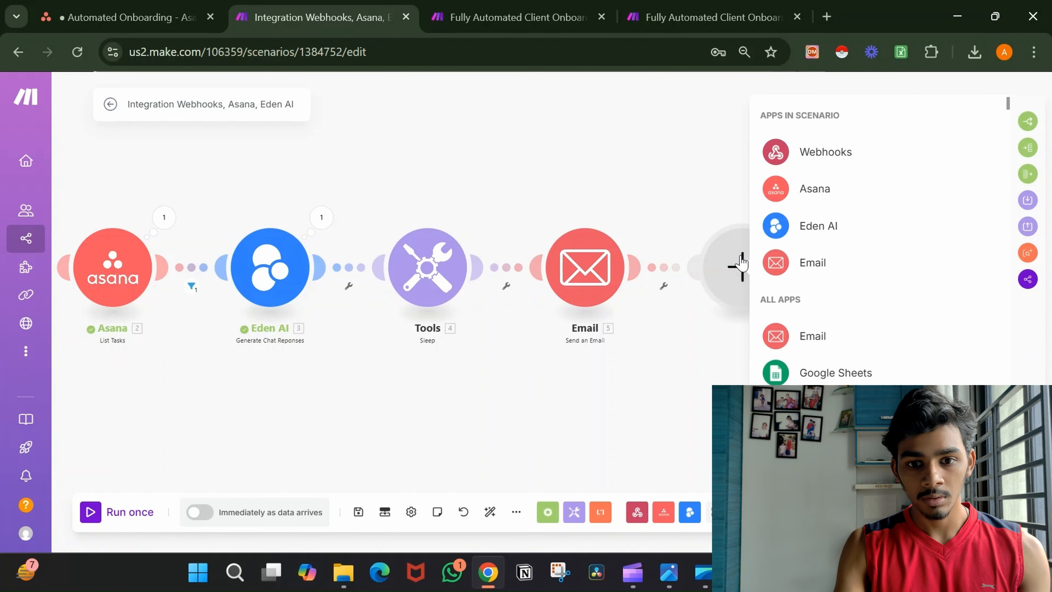
left_click(840, 203)
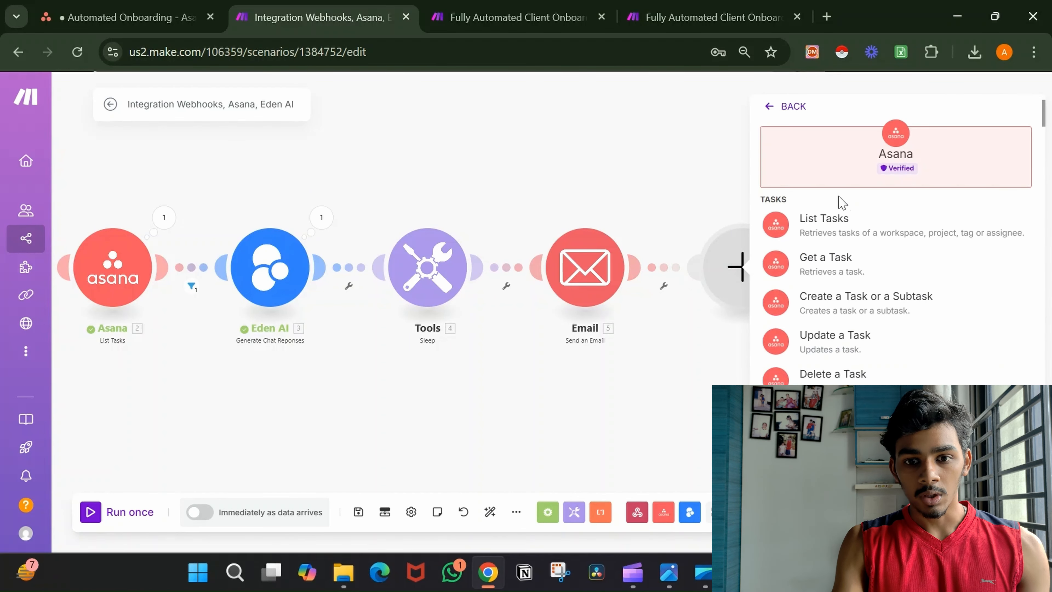
left_click(863, 350)
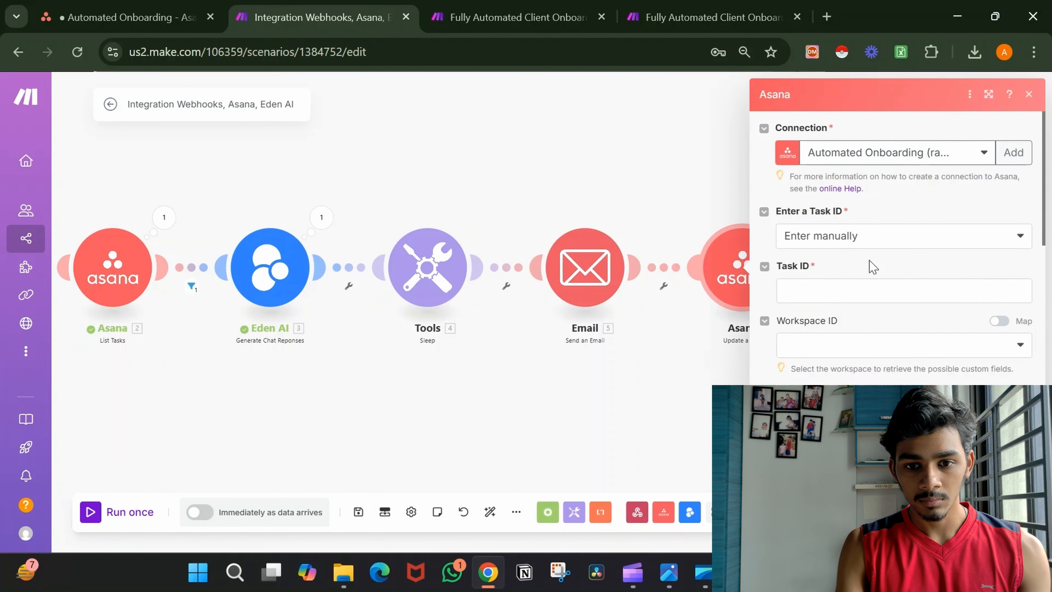
Map the listed task's Task ID and choose the macho3.com workspace.
left_click(861, 288)
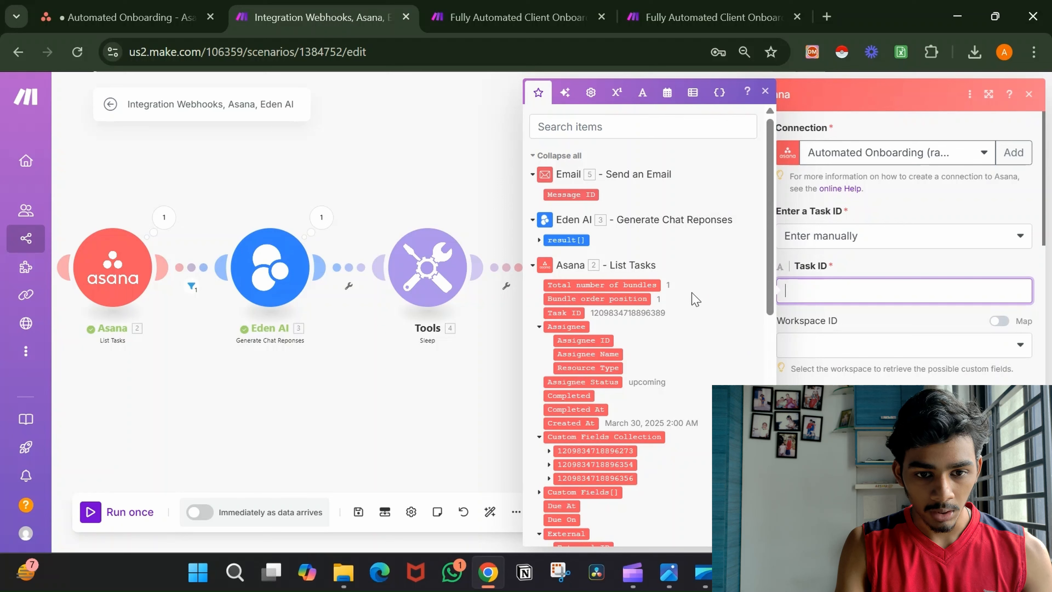
left_click(571, 313)
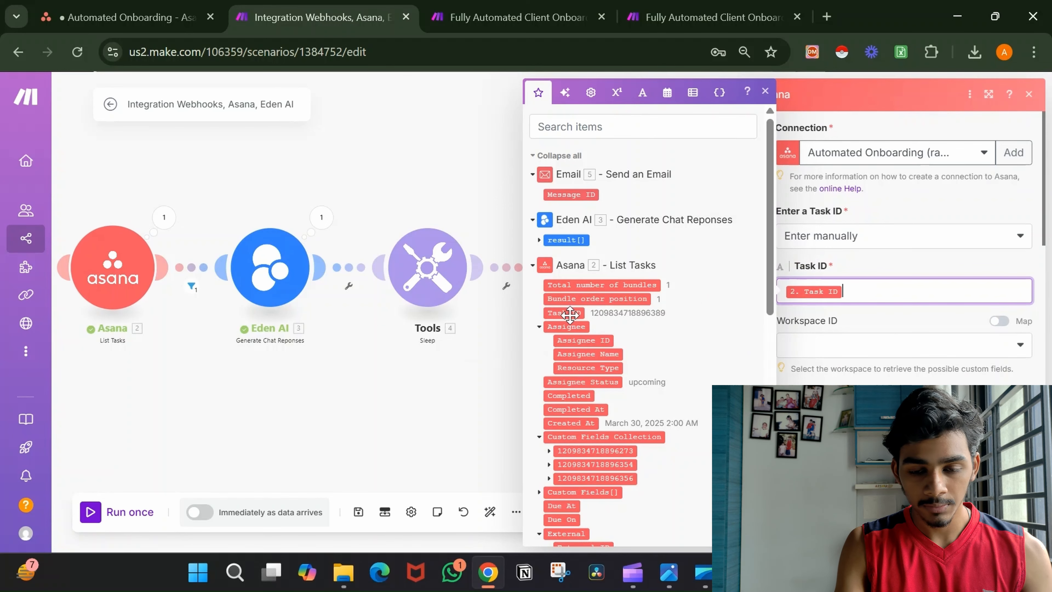
left_click(875, 346)
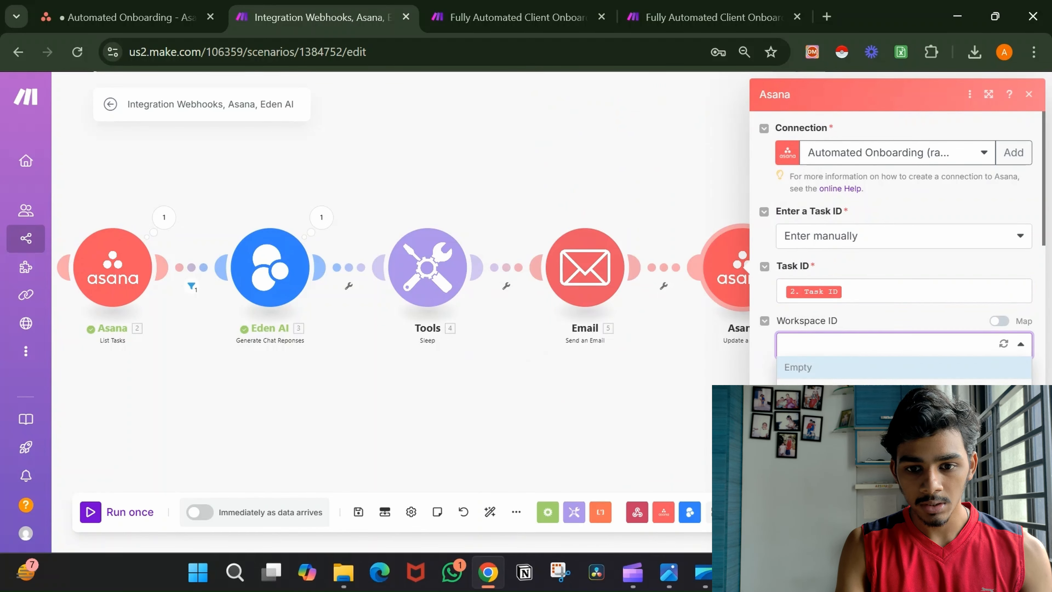
left_click(825, 367)
Set project custom fields to Yes and Status to Send Invoice, then confirm.
scroll(825, 367, "down", 3)
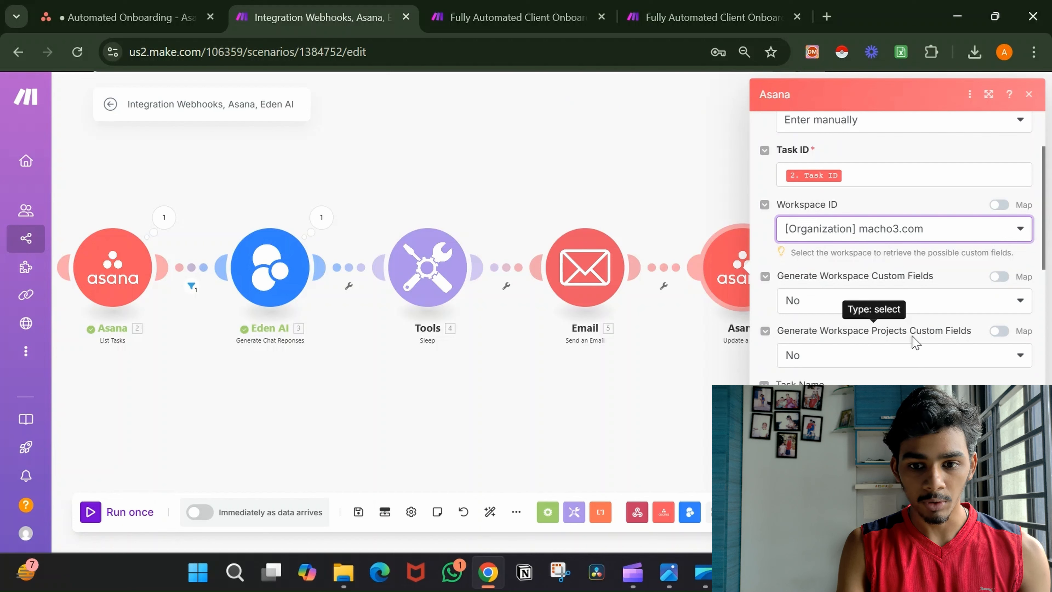
left_click(937, 357)
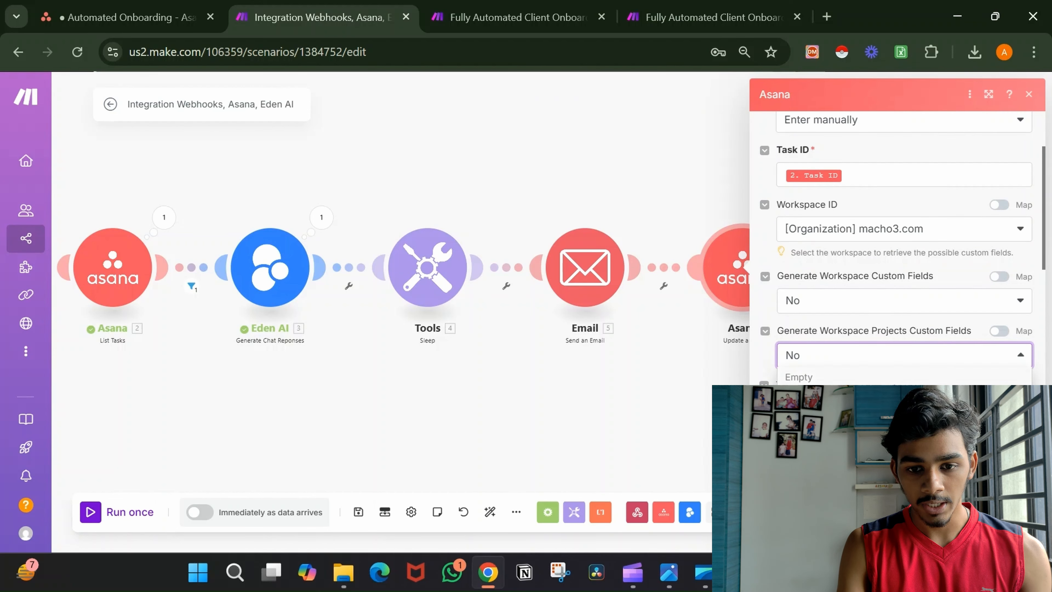
left_click(890, 399)
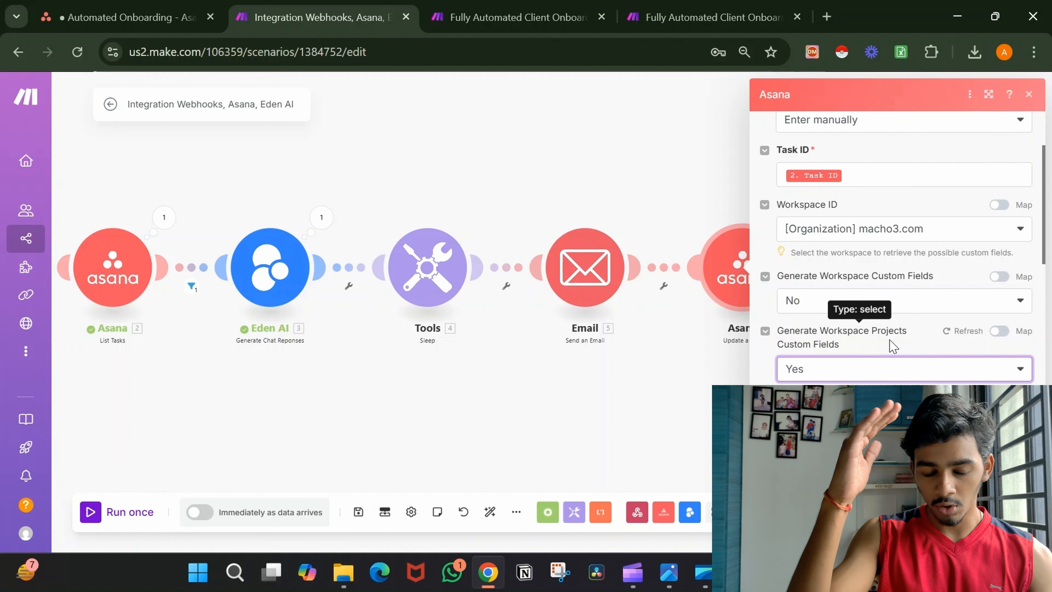
scroll(888, 343, "down", 4)
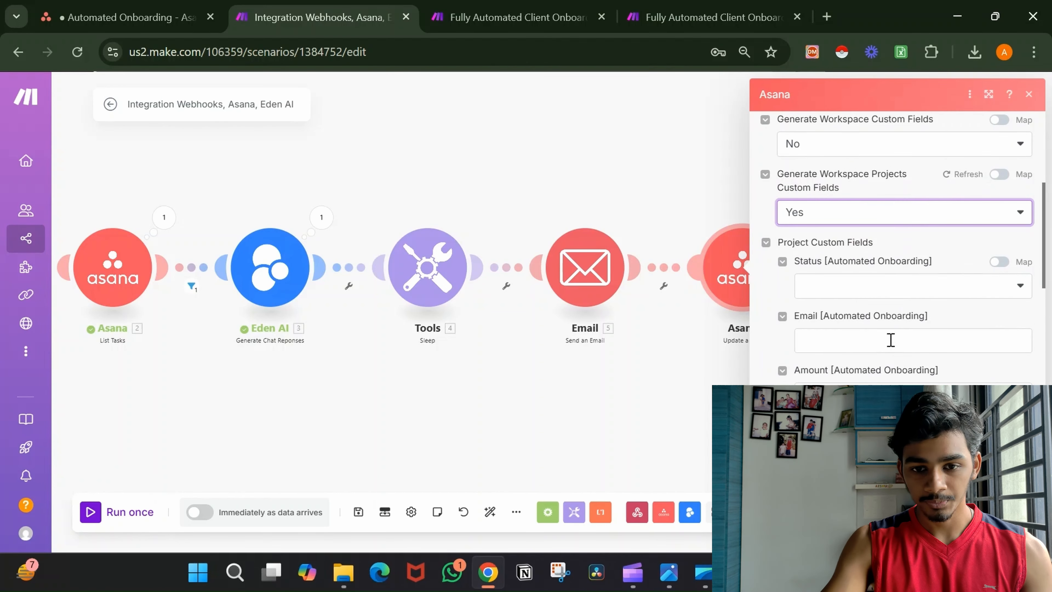
left_click(940, 290)
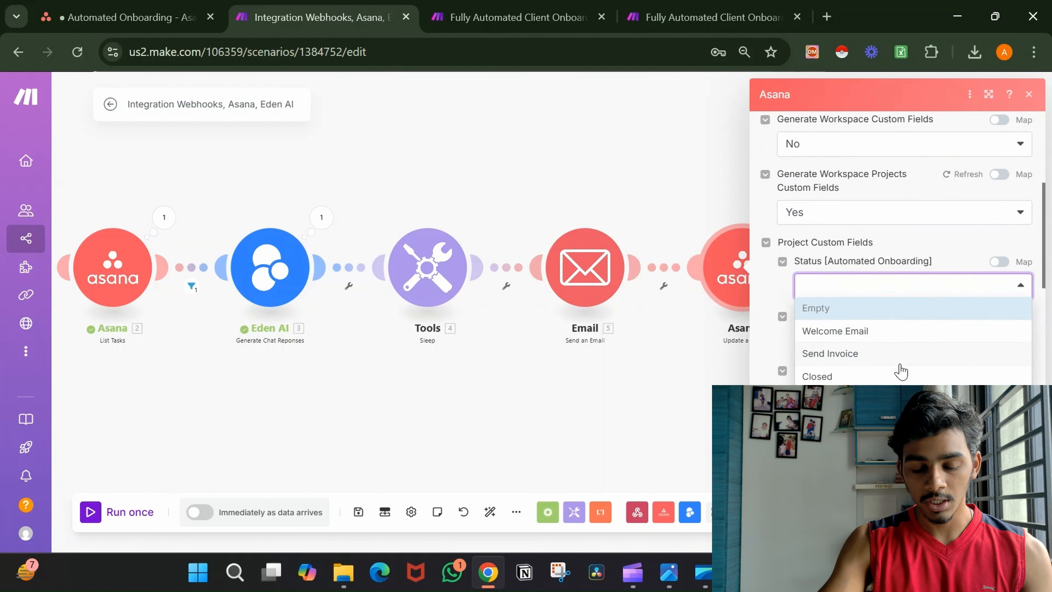
left_click(900, 363)
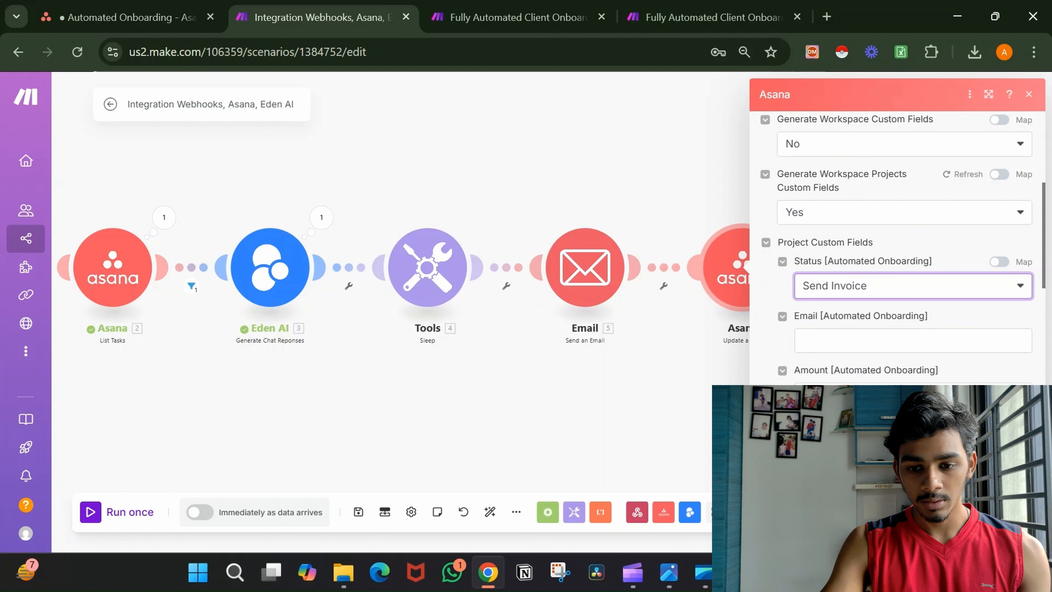
left_click(1013, 526)
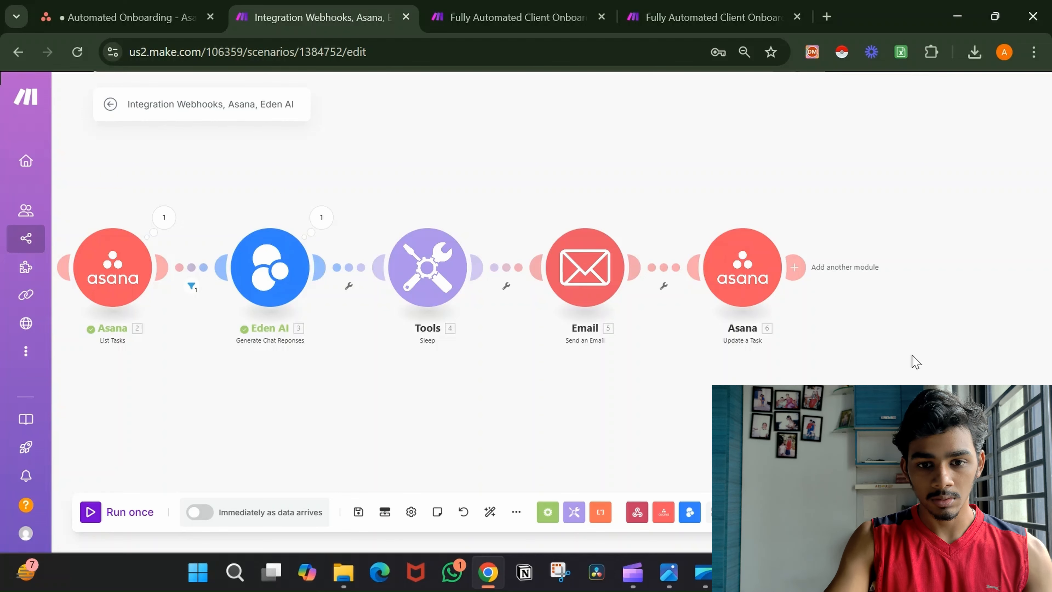
Add a Stripe 'Create a Customer' module after the Asana update step.
left_click_drag(900, 353, 714, 343)
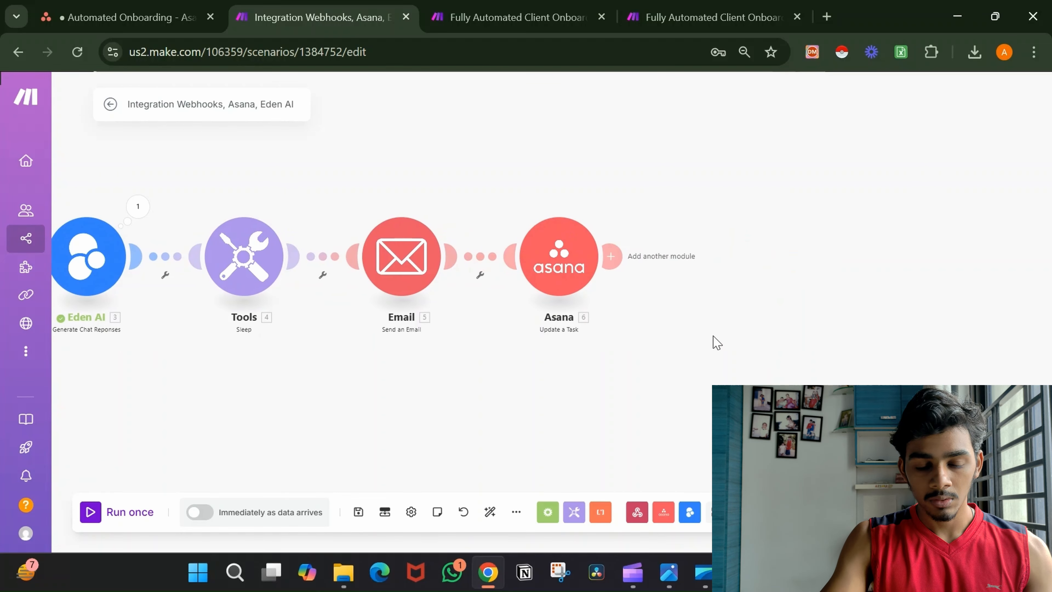
left_click(604, 264)
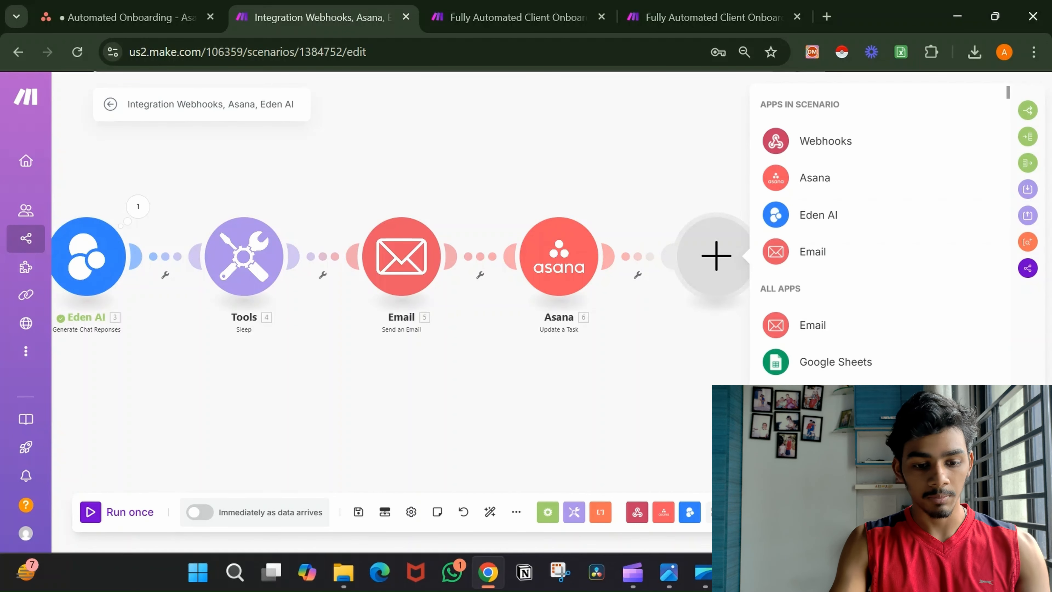
type("stri")
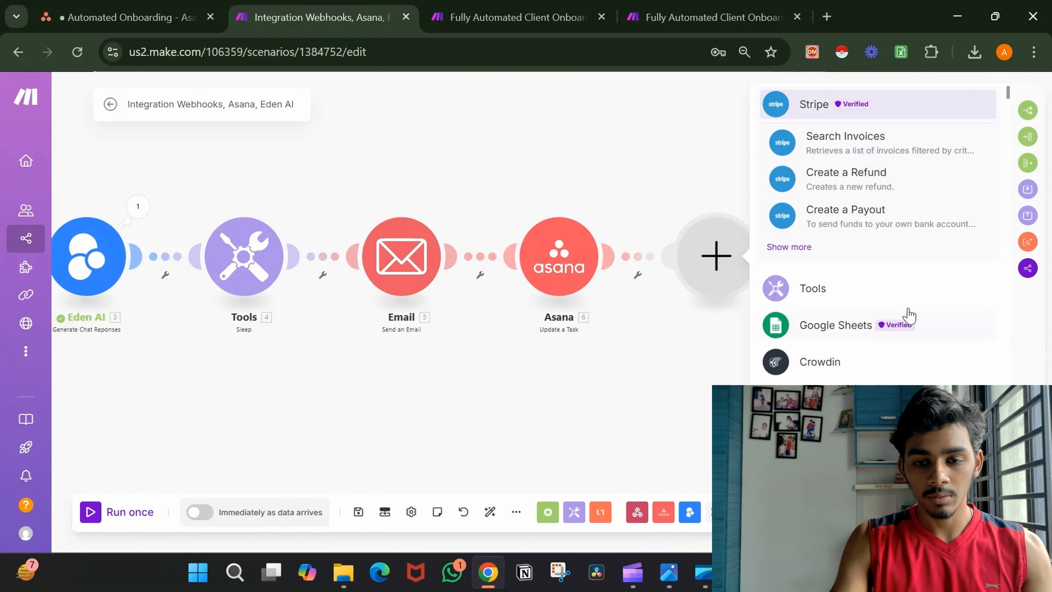
left_click(922, 118)
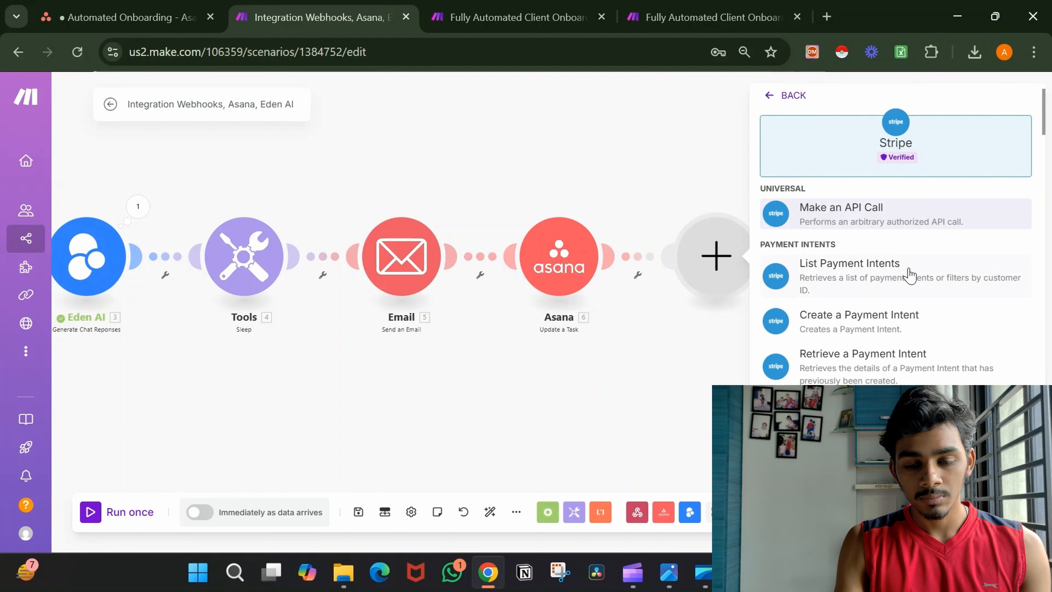
scroll(909, 275, "down", 2)
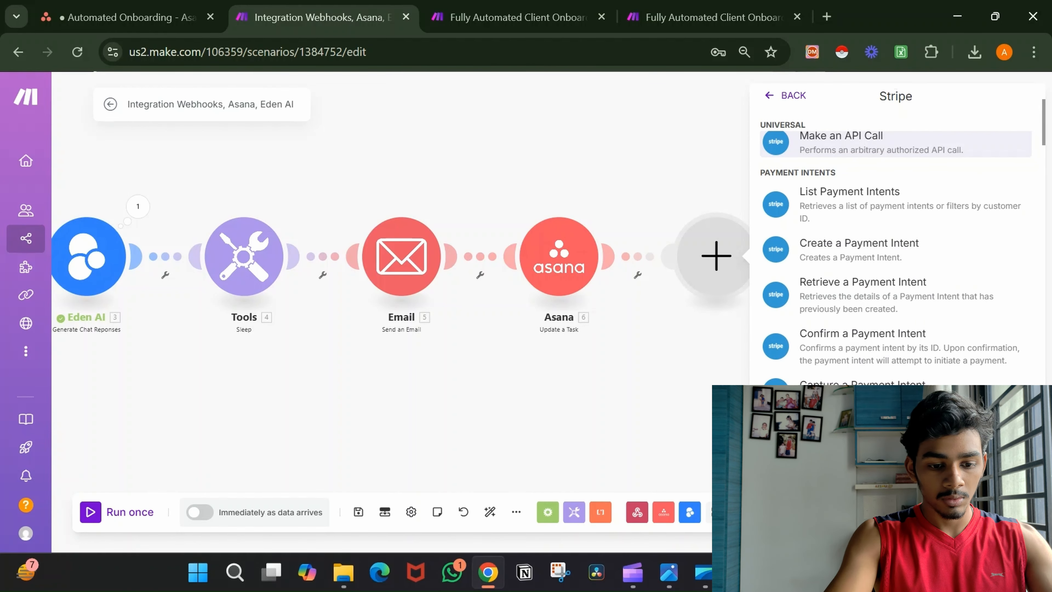
type("c")
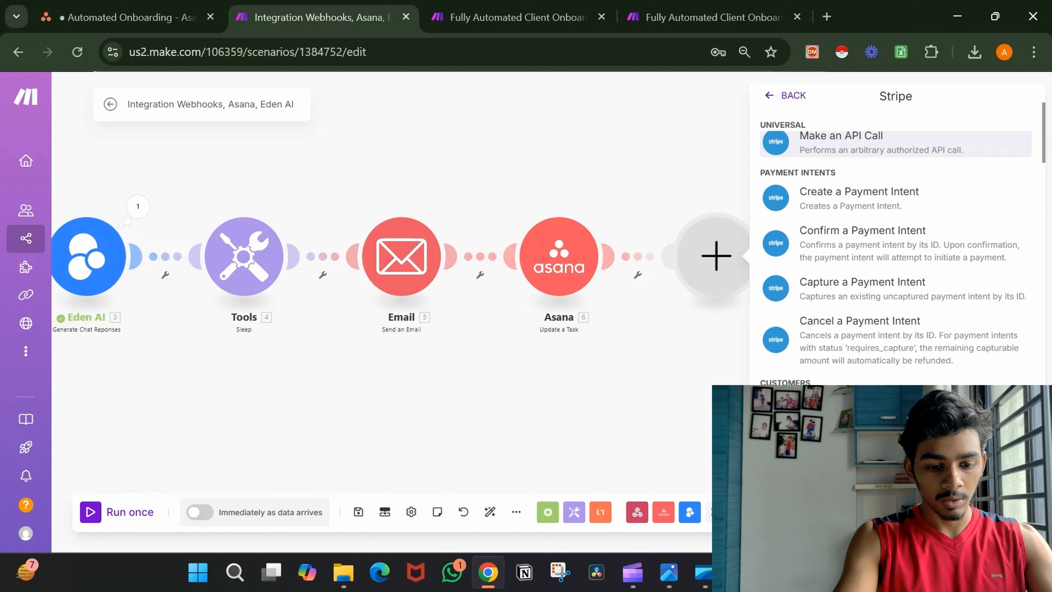
type("ust")
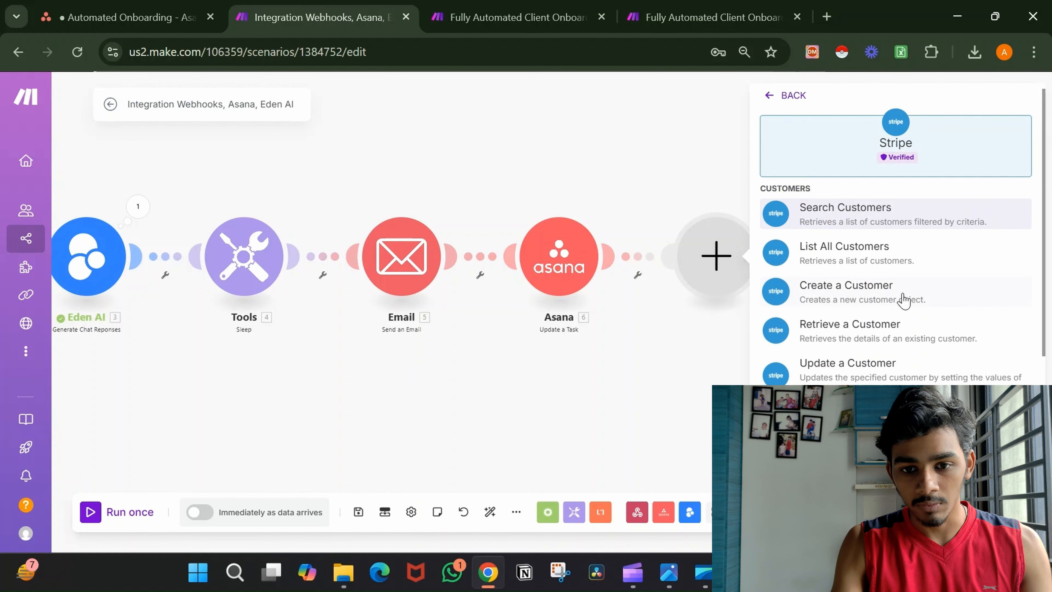
left_click(905, 295)
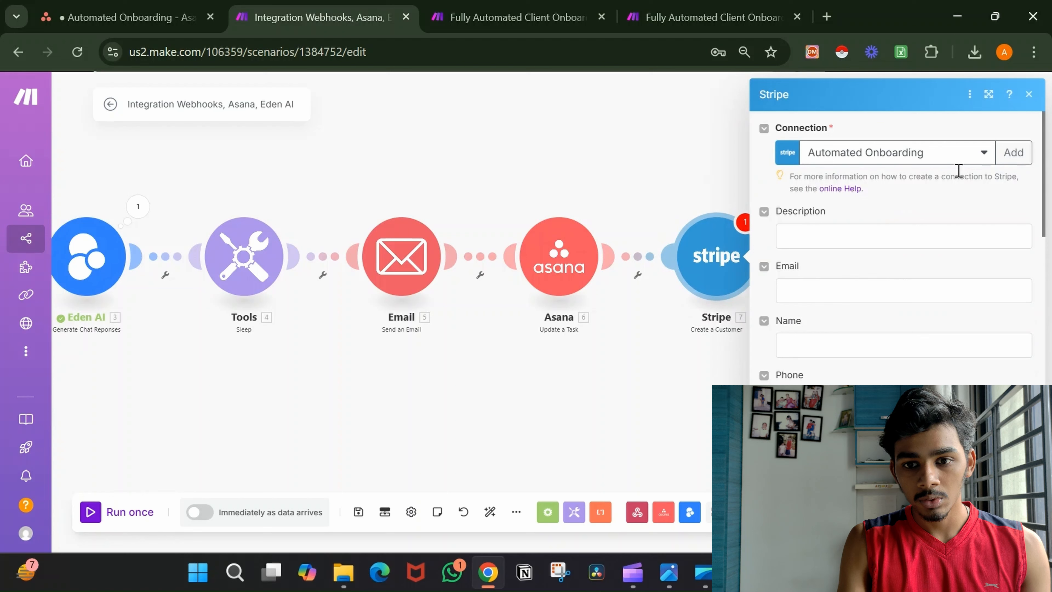
Start a new Stripe connection of type Stripe API Key, ready to enter the Key.
left_click(1013, 152)
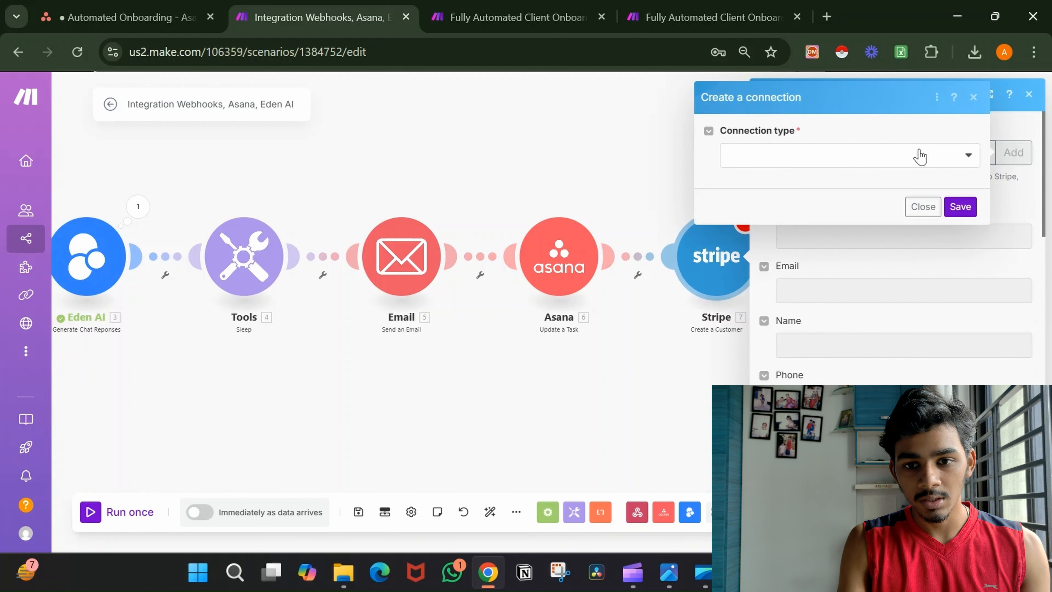
left_click(903, 161)
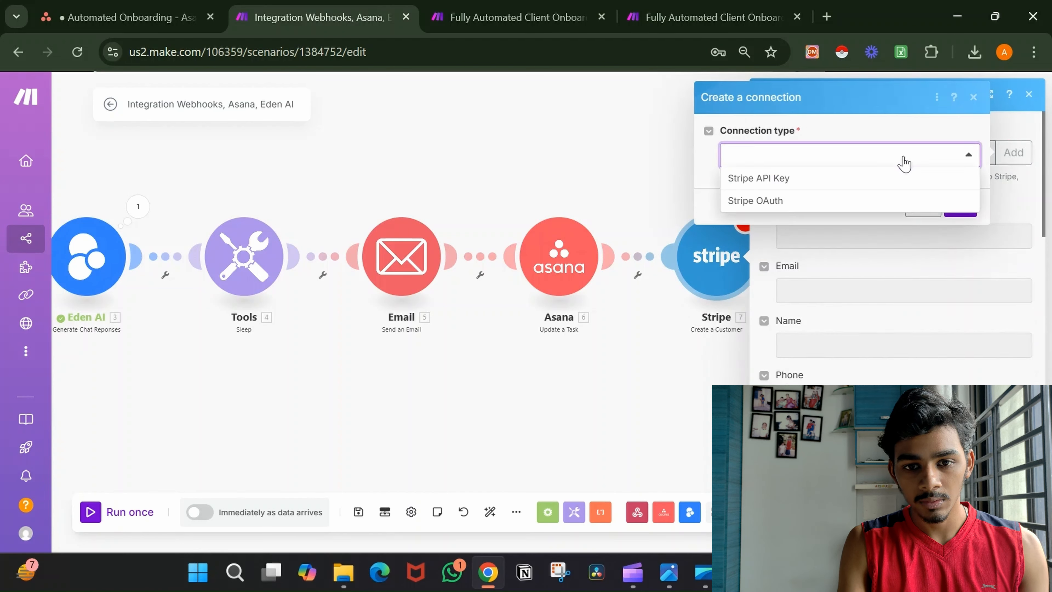
left_click(851, 182)
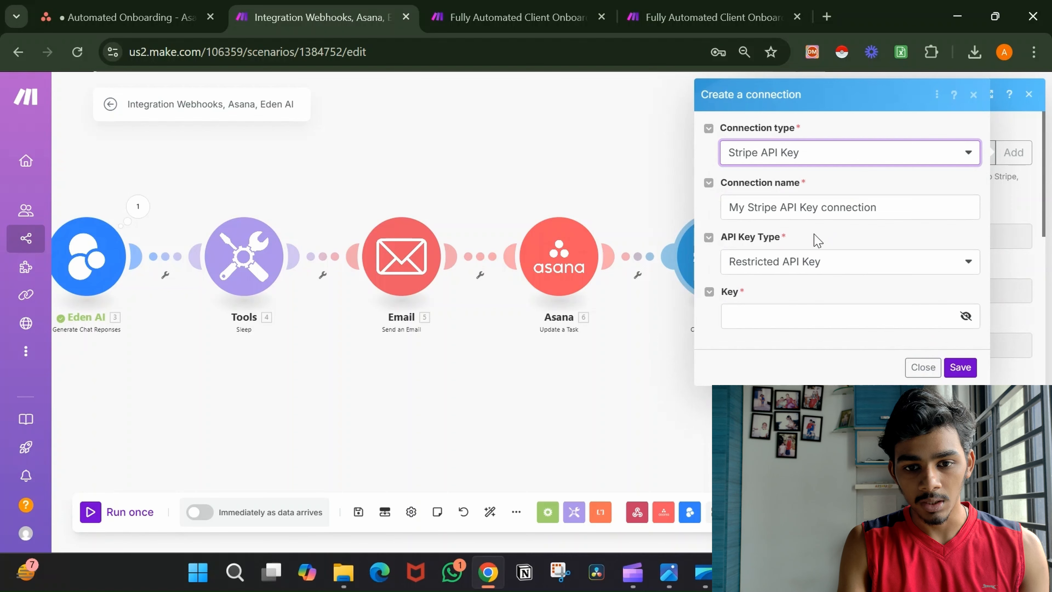
left_click(787, 320)
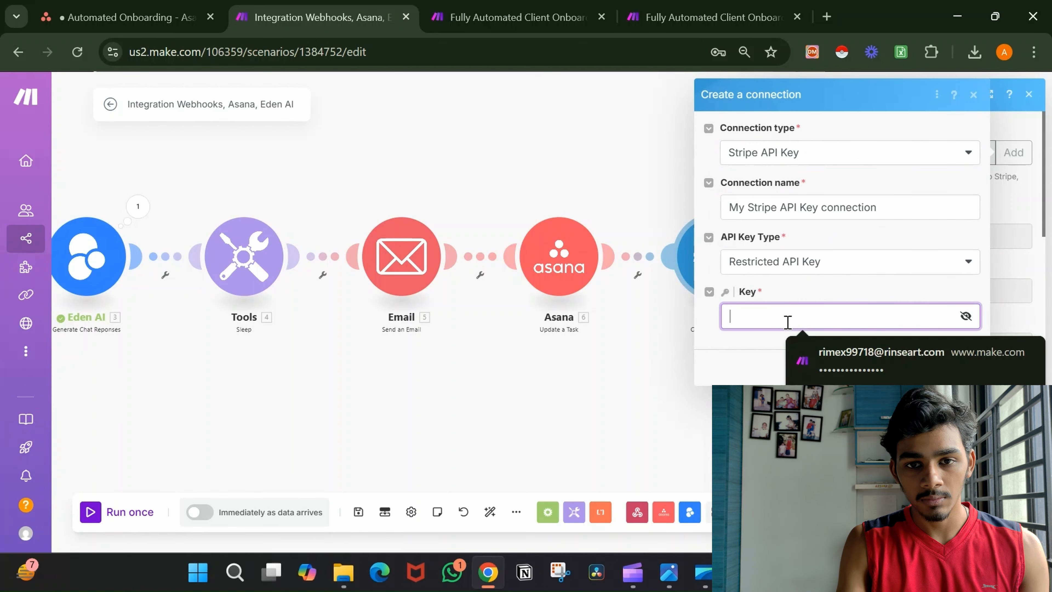
left_click(825, 20)
Search for Stripe, sign in at stripe.com, and scroll to the test-mode developer keys.
type("str")
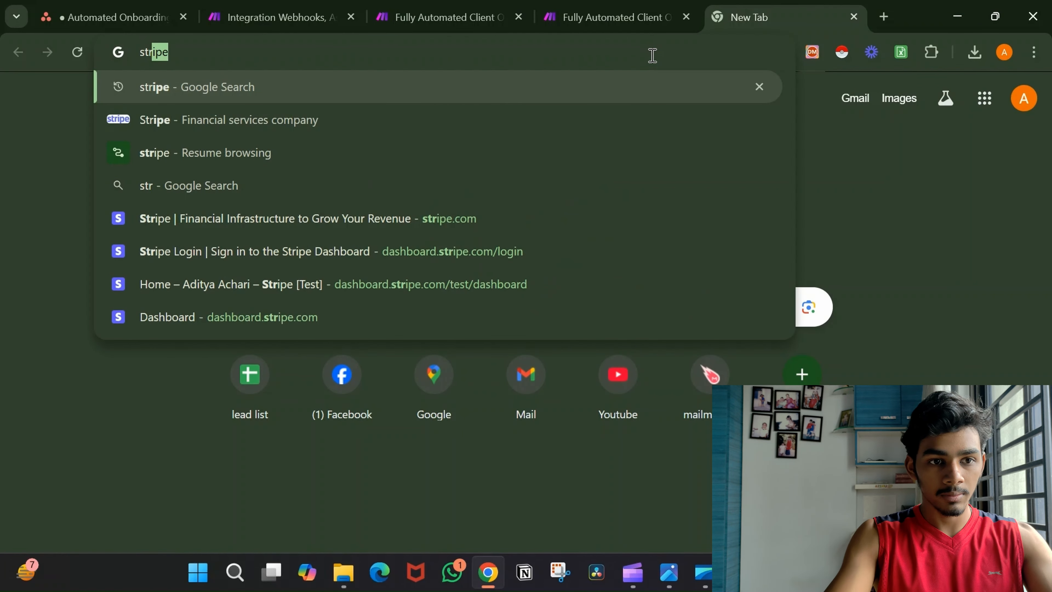
key("Return")
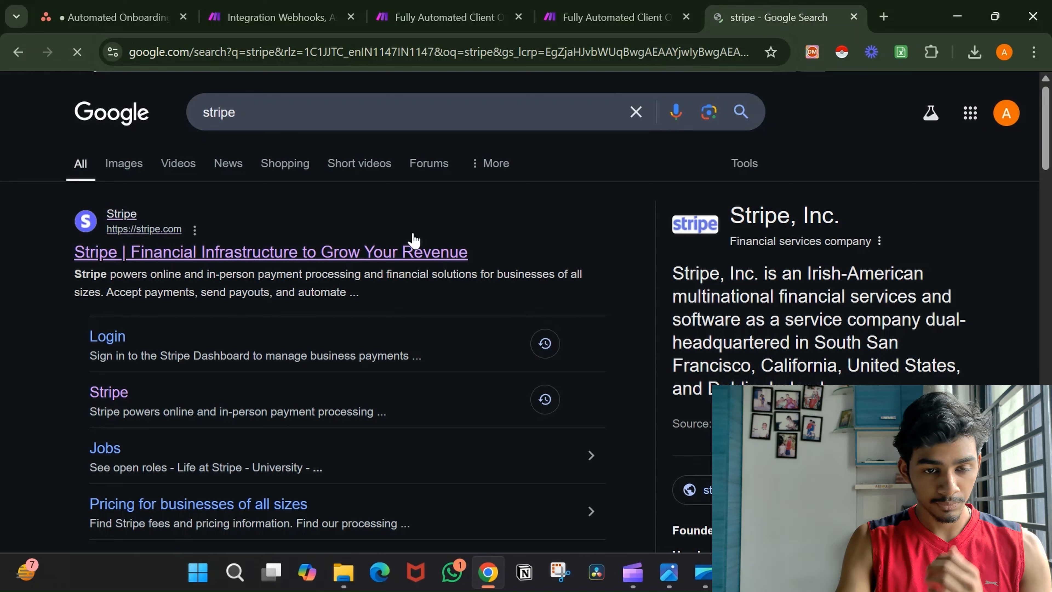
left_click(355, 254)
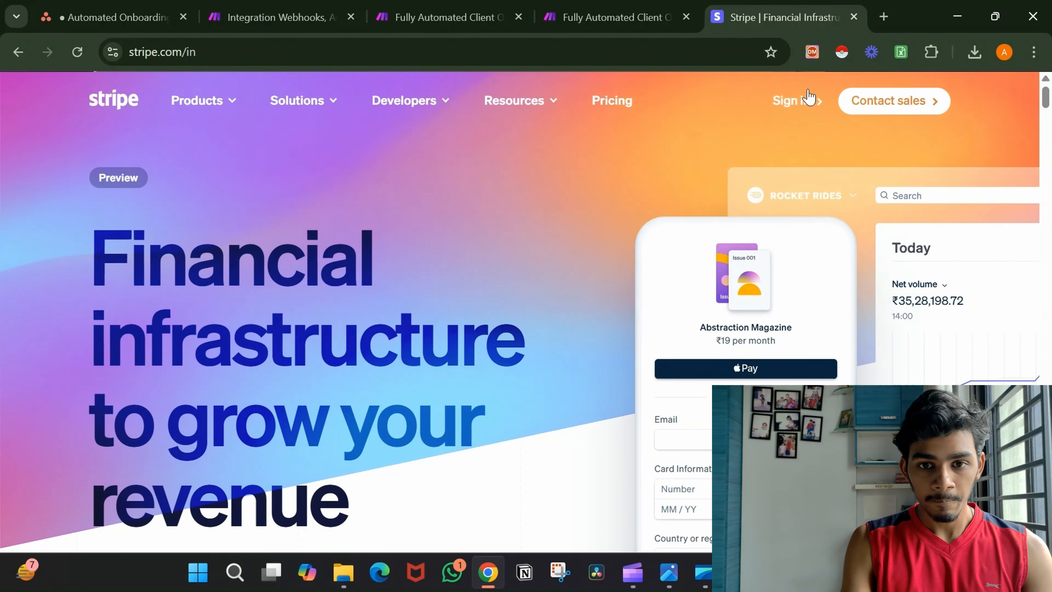
left_click(804, 100)
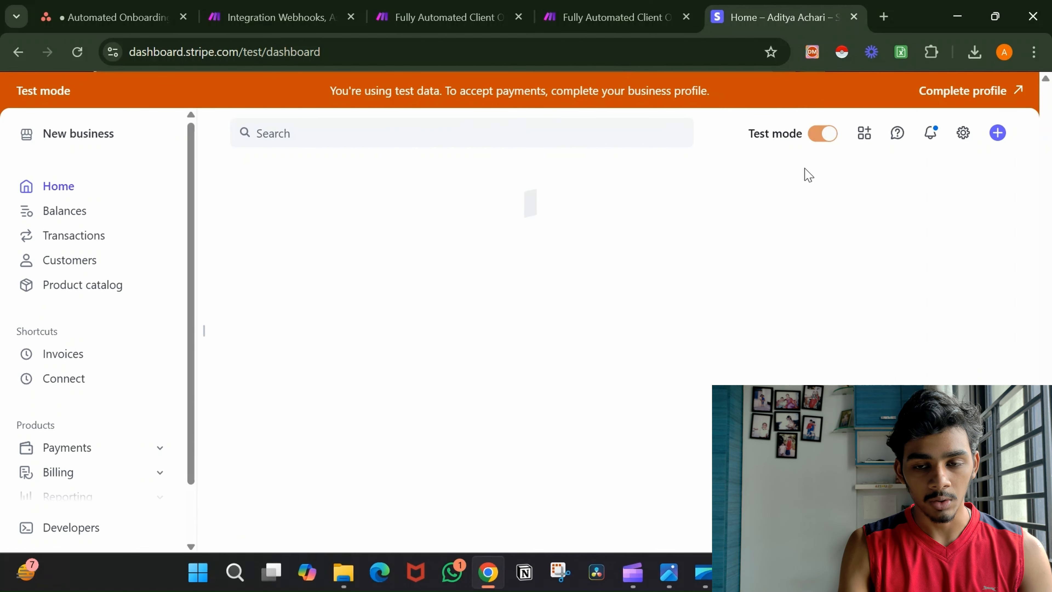
scroll(853, 232, "down", 1)
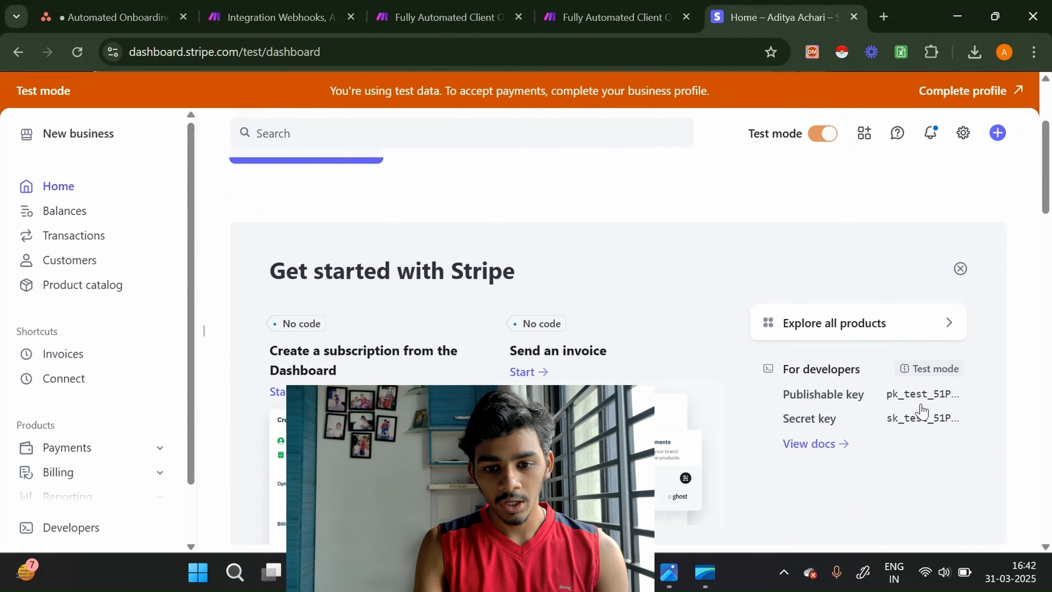
Back in Make, close the connection dialog and map the Asana email custom field's text_value into Email.
scroll(791, 284, "up", 3)
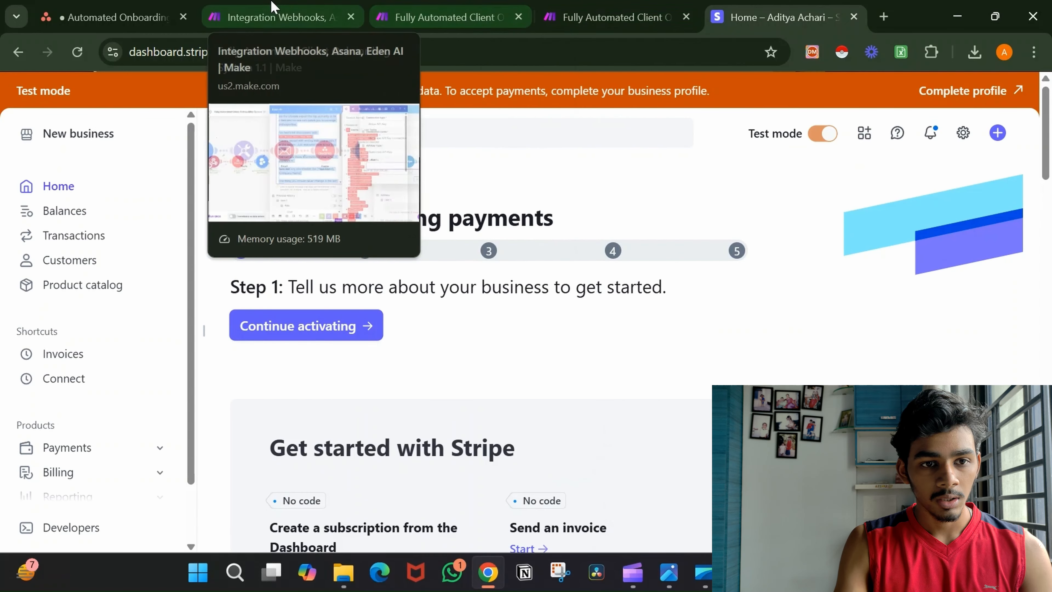
left_click(271, 12)
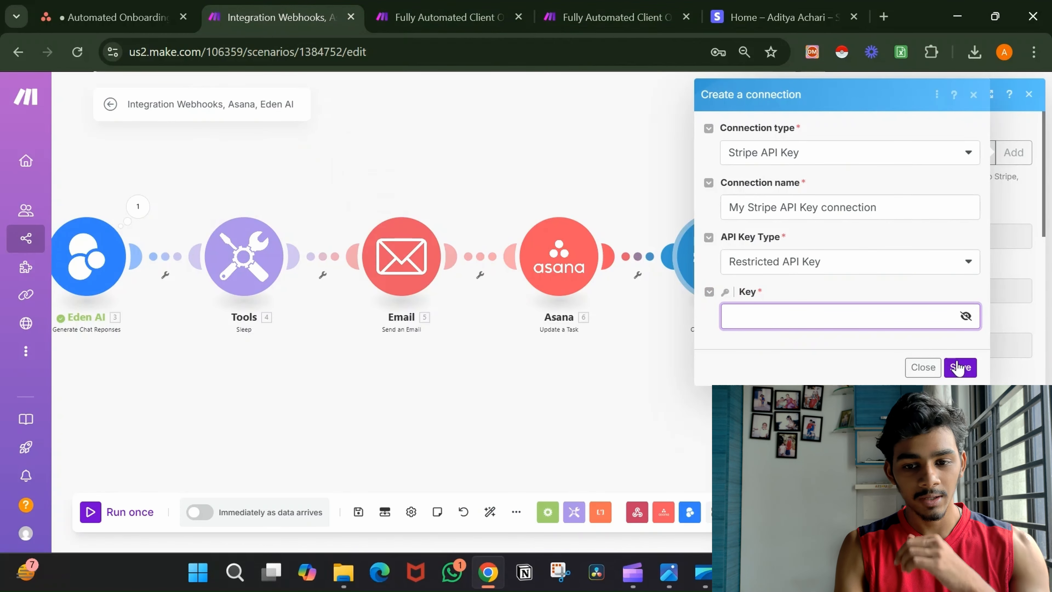
left_click(932, 370)
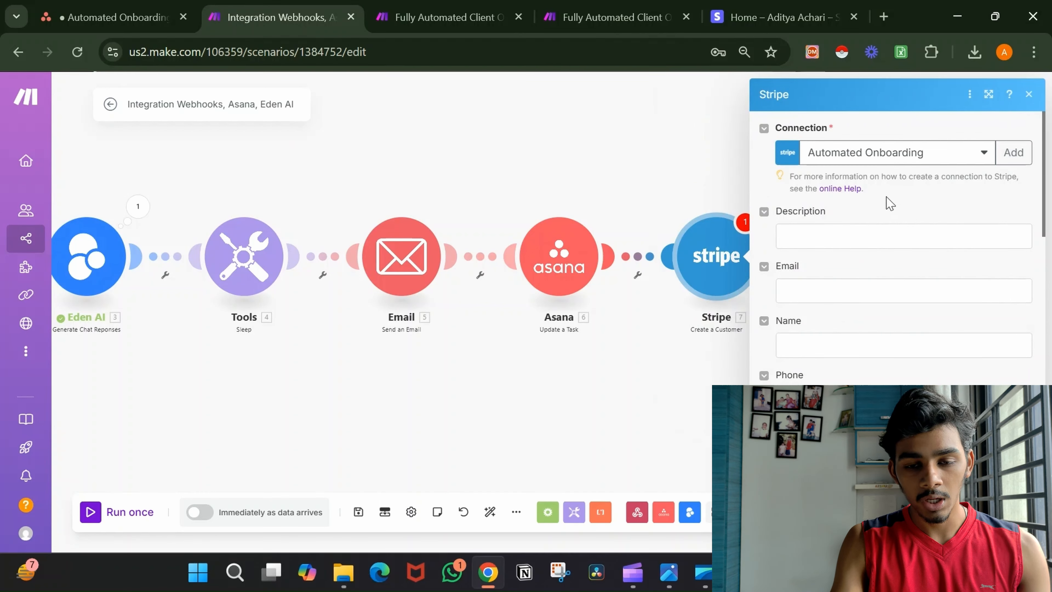
left_click(867, 295)
scroll(643, 269, "down", 3)
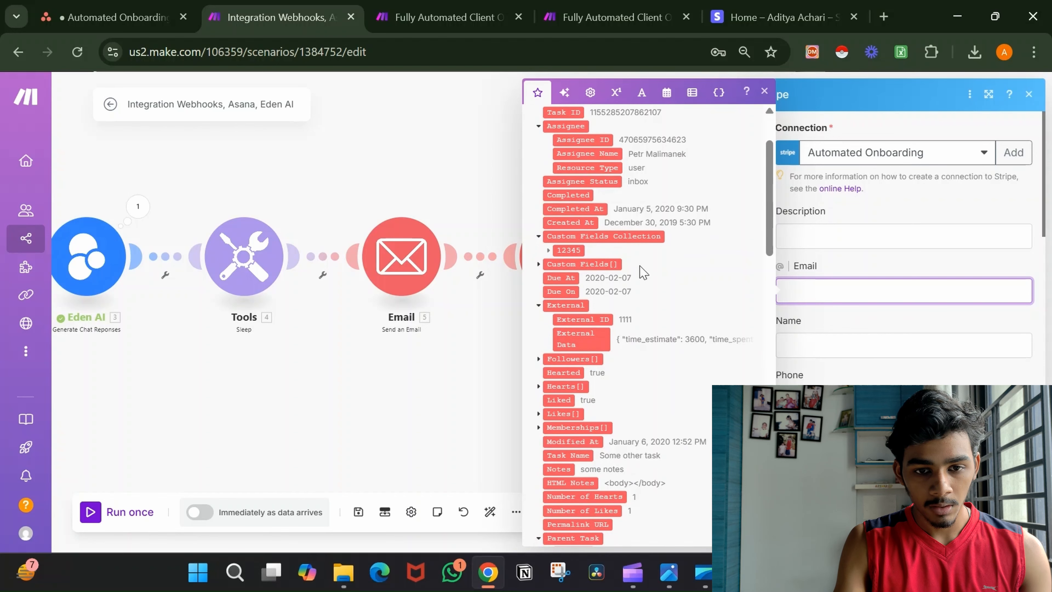
scroll(643, 271, "down", 5)
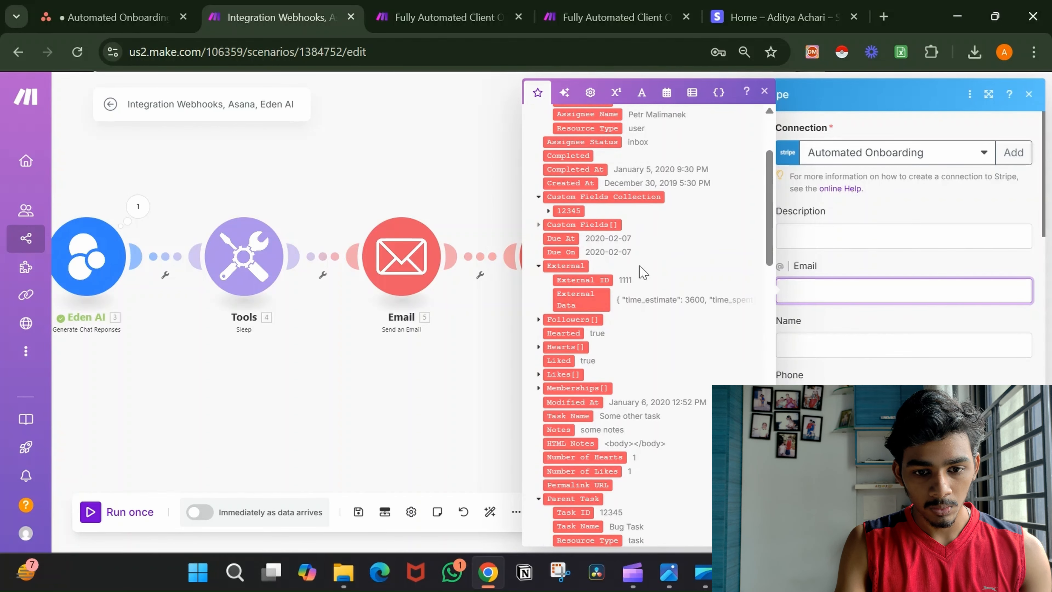
scroll(643, 272, "down", 2)
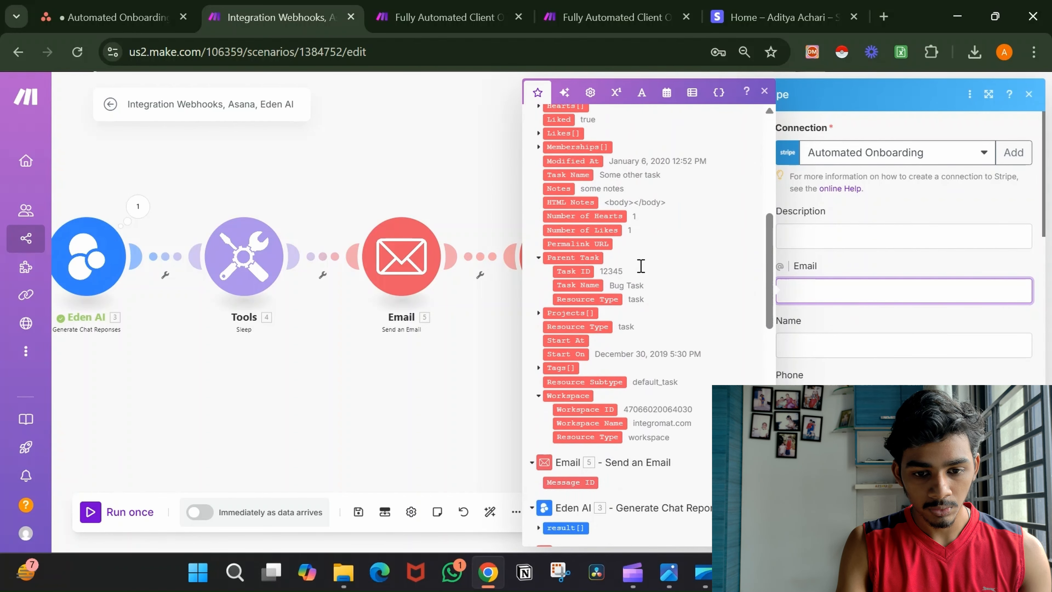
scroll(643, 271, "up", 7)
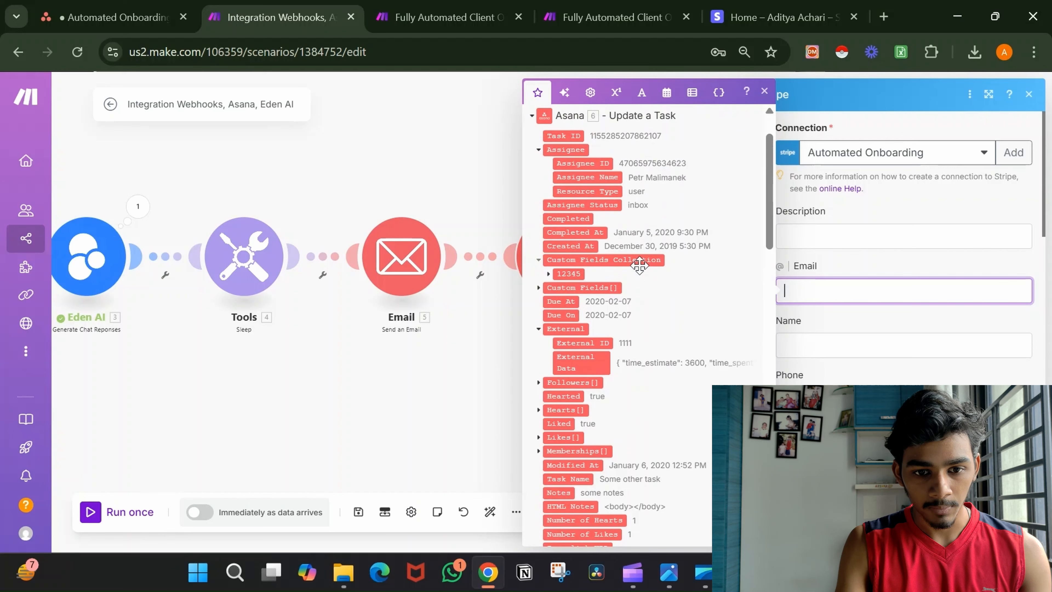
scroll(643, 271, "down", 2)
scroll(643, 272, "up", 3)
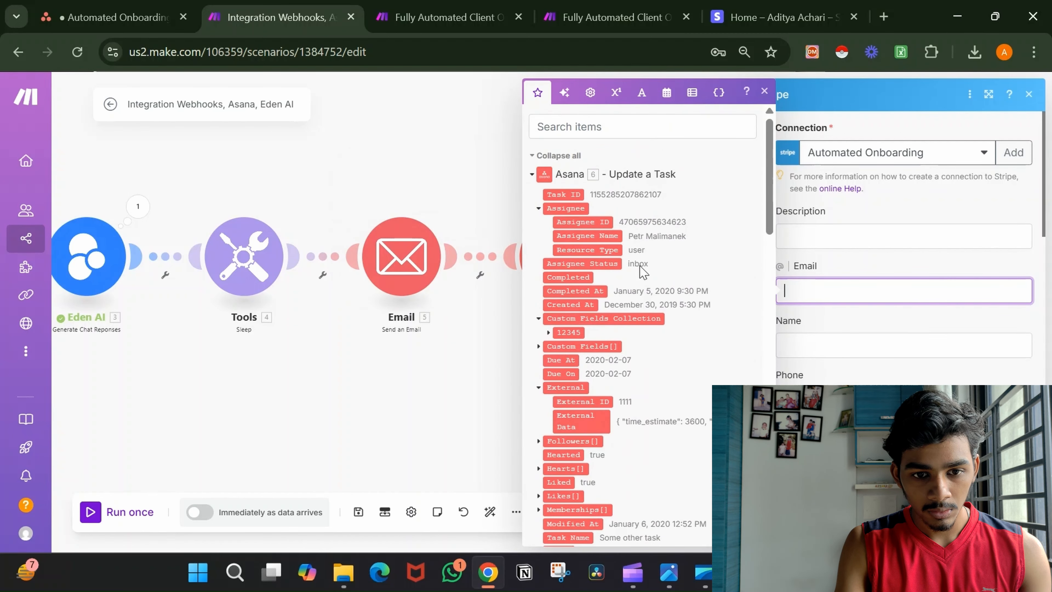
scroll(643, 271, "down", 20)
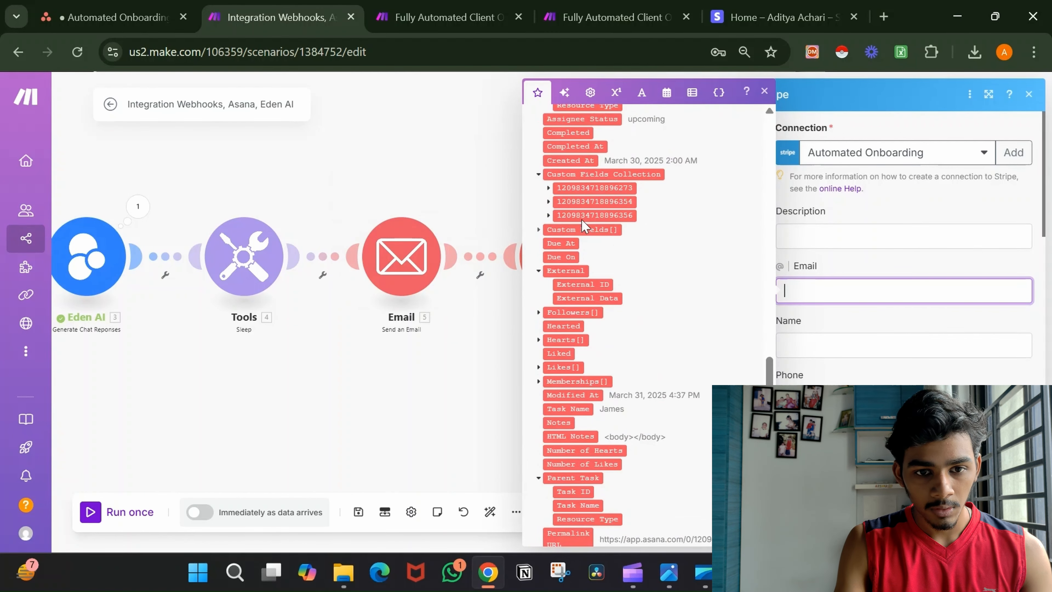
left_click(548, 203)
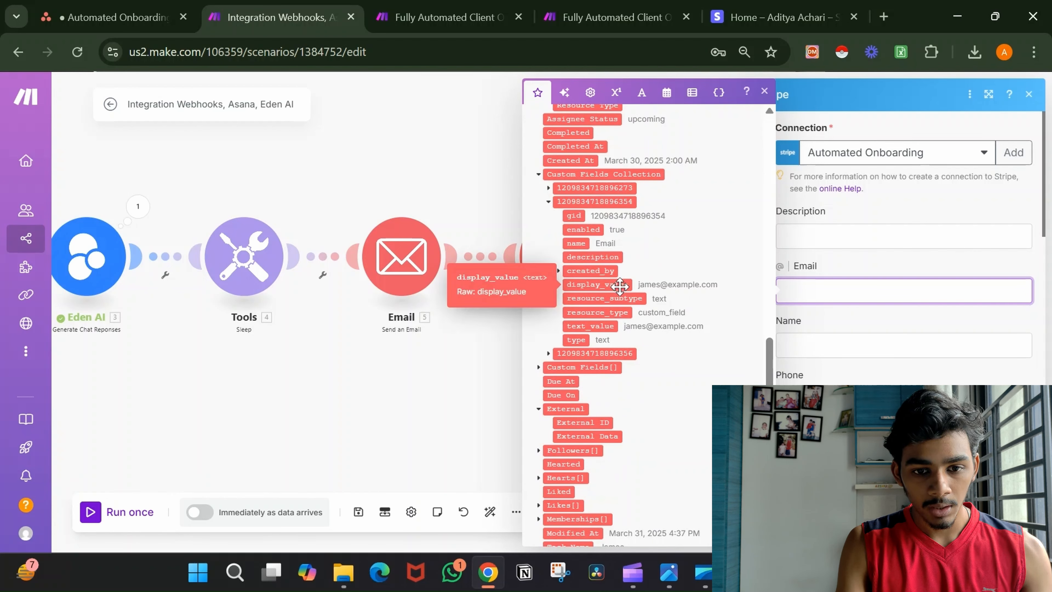
mouse_move(620, 286)
left_mouse_down()
mouse_move(623, 326)
mouse_move(621, 286)
left_mouse_up()
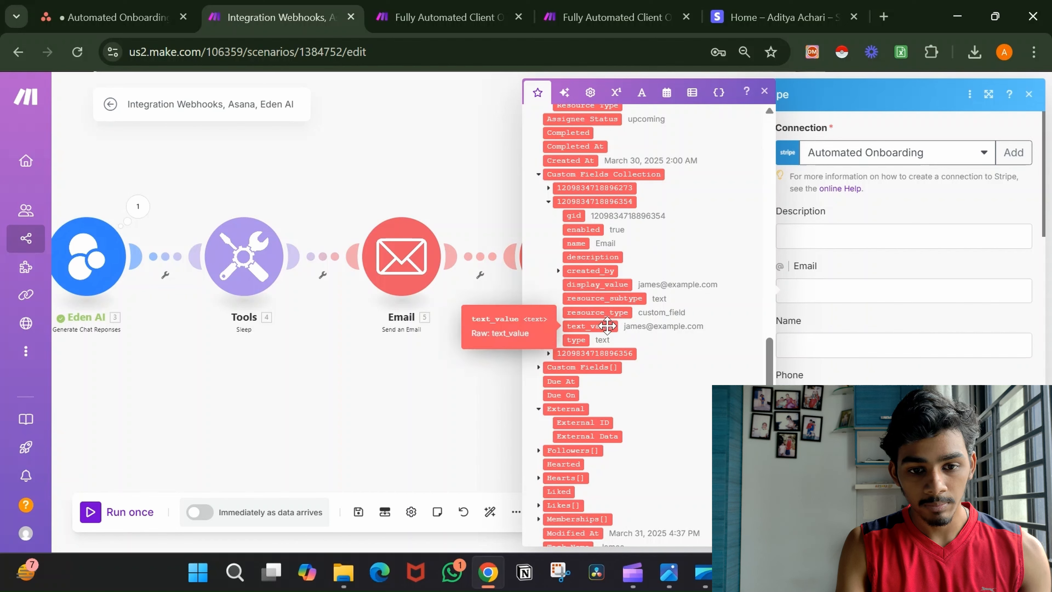
left_click_drag(607, 326, 828, 294)
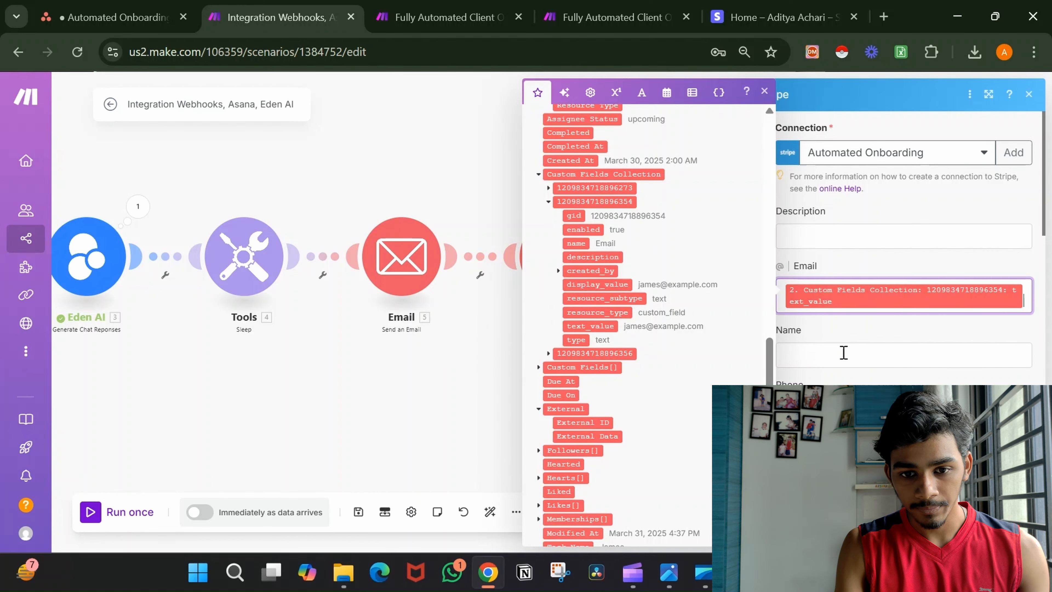
Map the Asana Task Name into the customer's Name field.
left_click(860, 363)
scroll(720, 363, "down", 8)
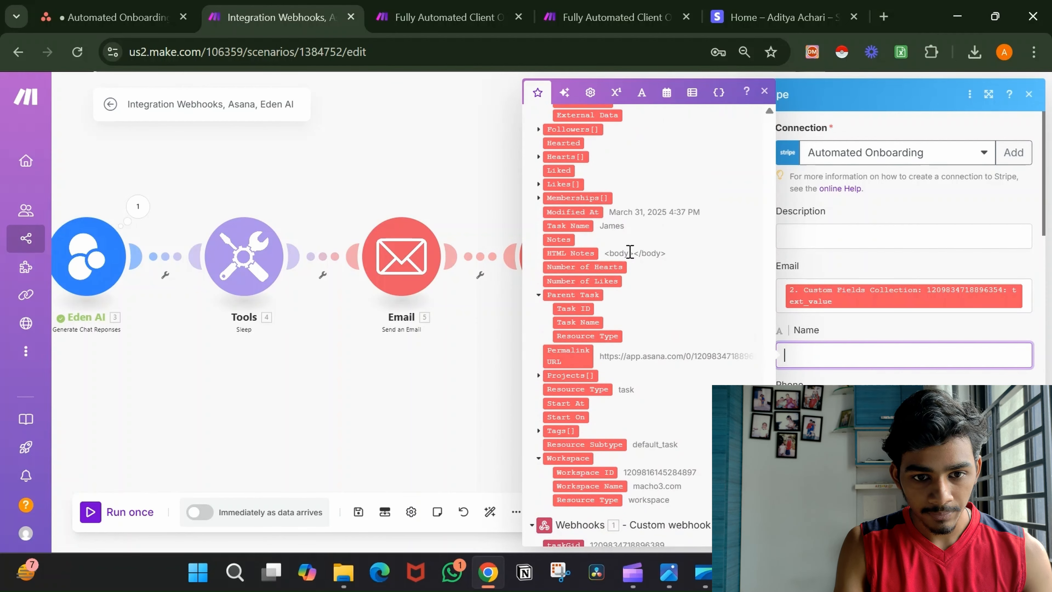
left_click_drag(587, 233, 824, 356)
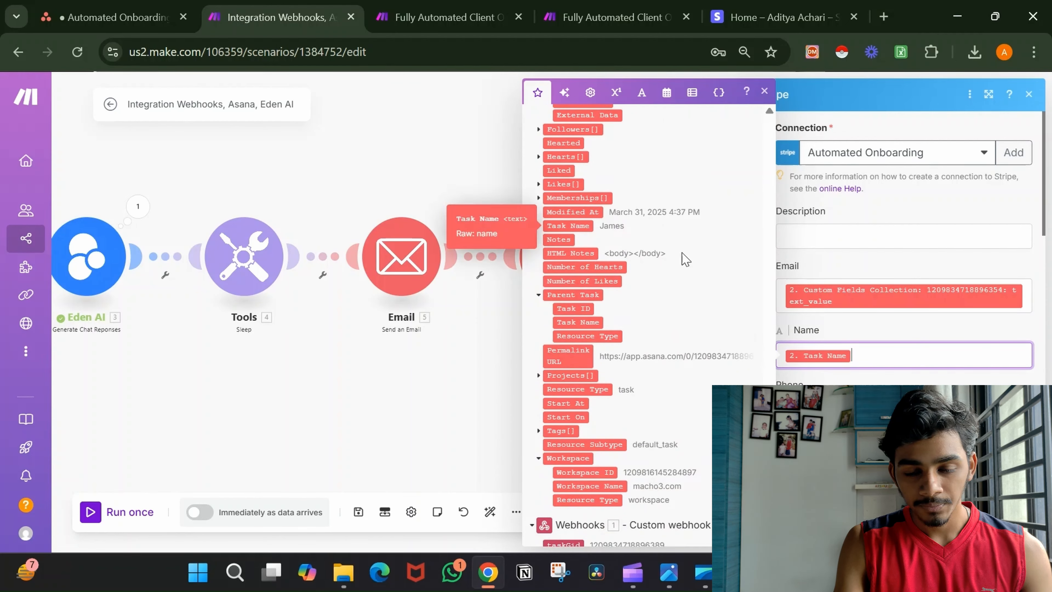
left_click(943, 334)
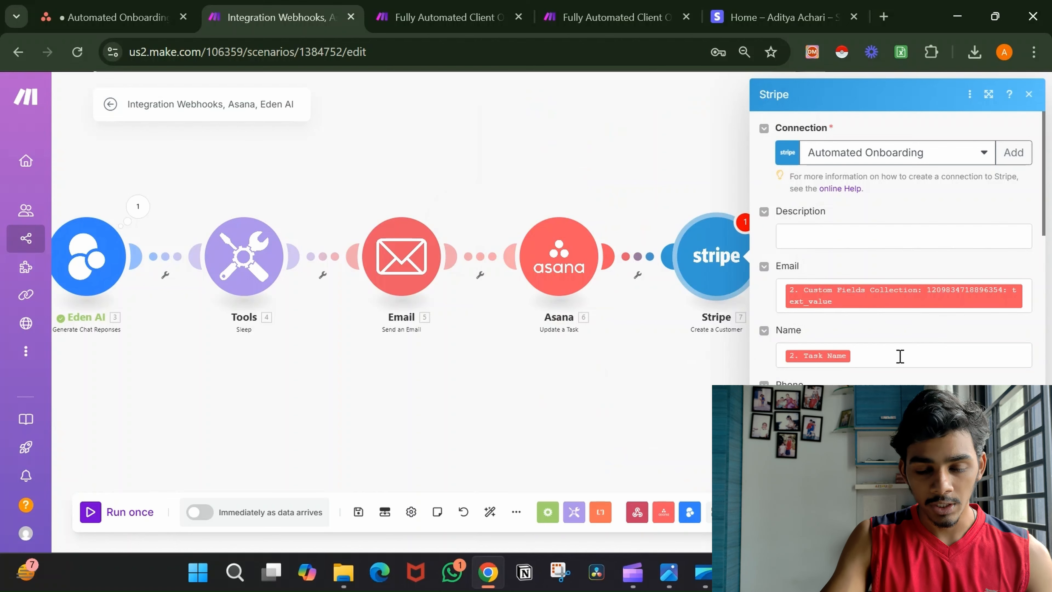
Save the Stripe Create a Customer settings.
scroll(901, 360, "down", 2)
scroll(839, 311, "down", 10)
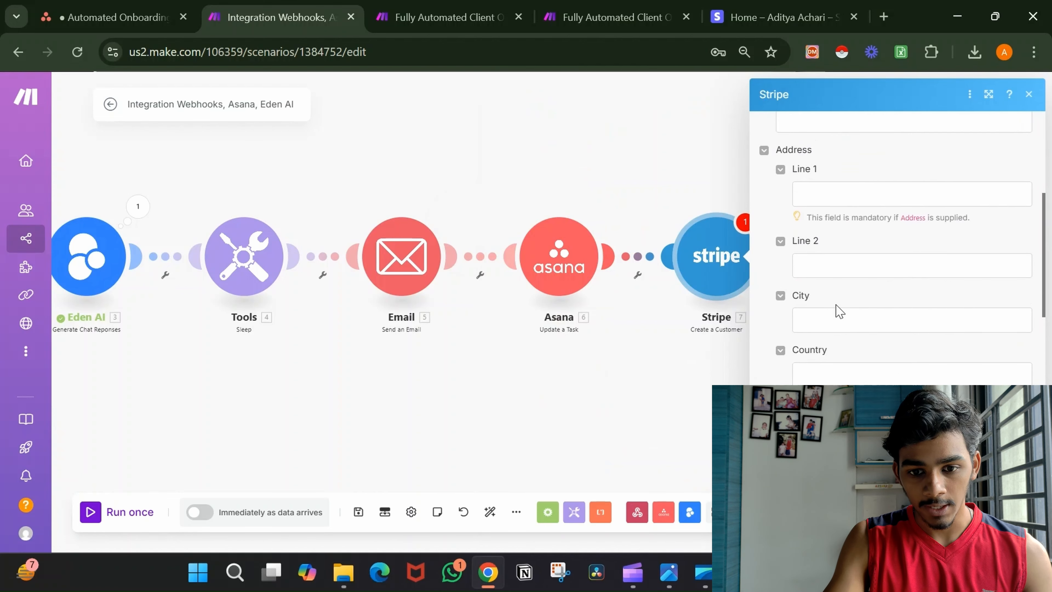
scroll(911, 249, "down", 7)
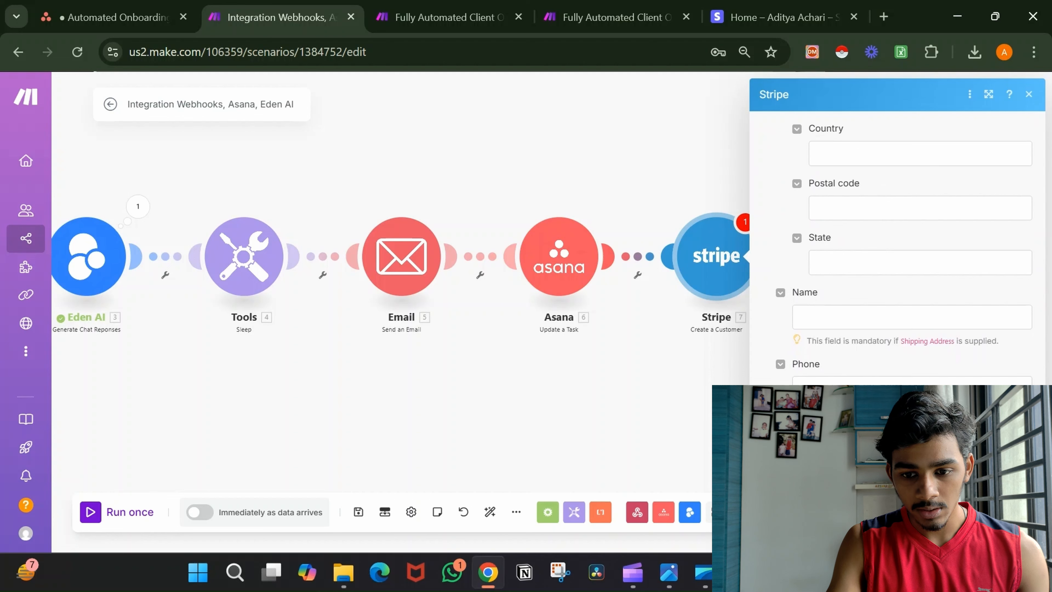
left_click(1016, 527)
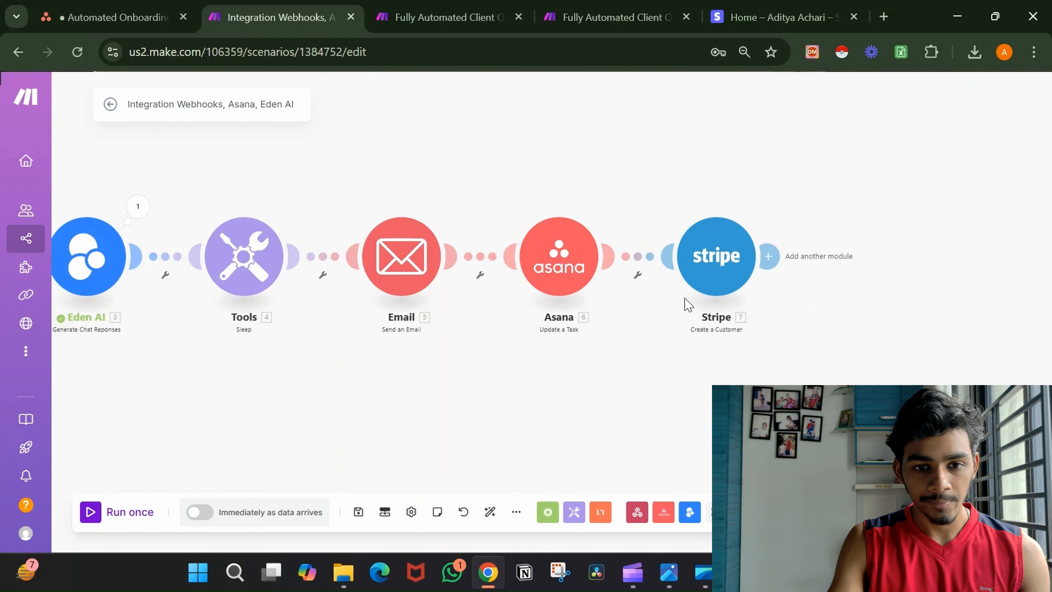
Add a Stripe 'Create an Invoice Item' module, found by searching 'inv'.
left_click(768, 257)
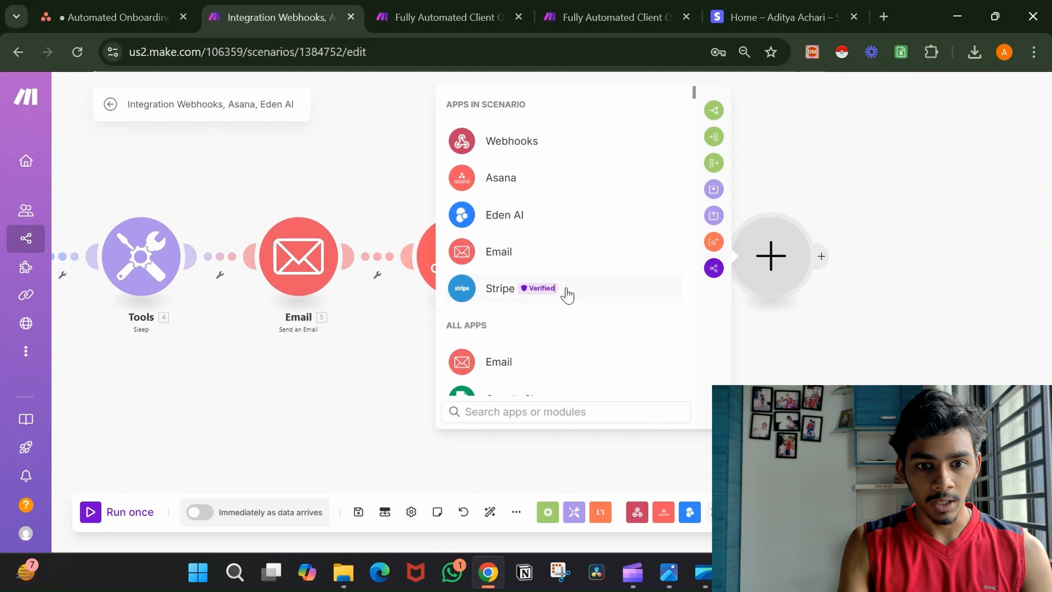
left_click(567, 294)
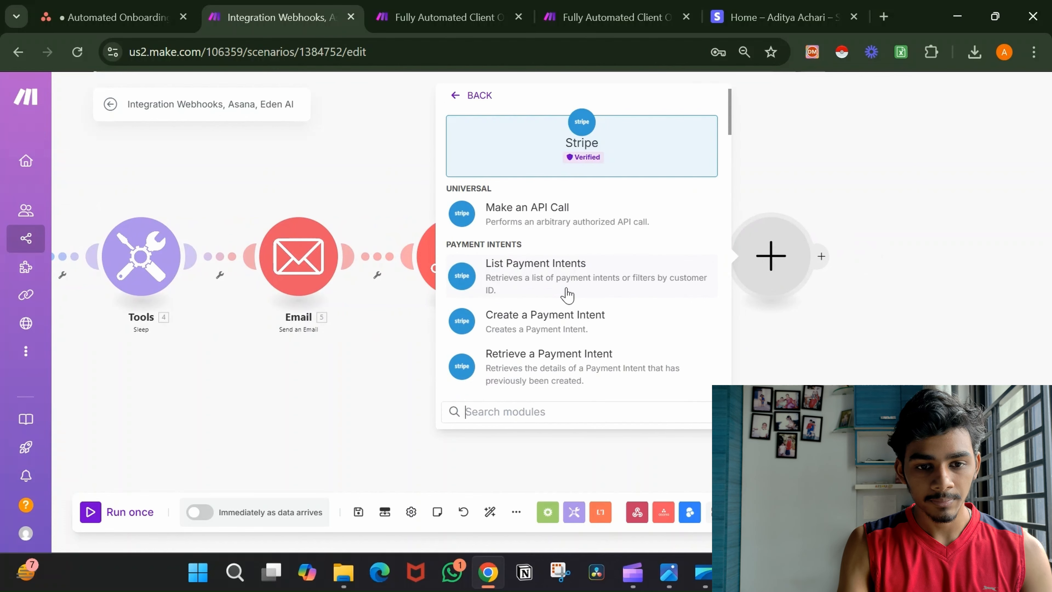
left_click(582, 411)
type("inv")
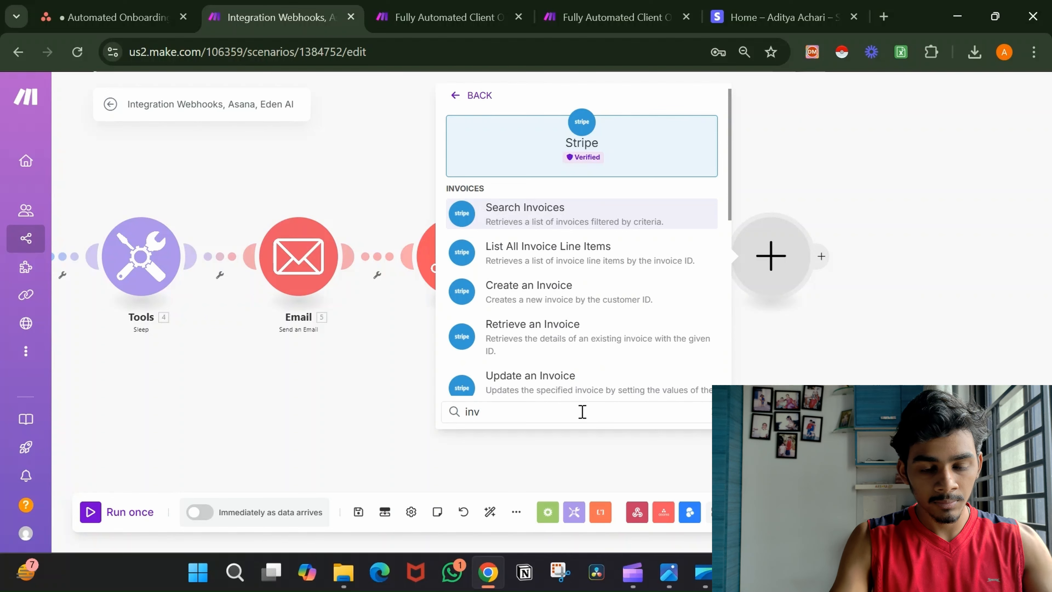
scroll(611, 305, "down", 3)
scroll(611, 304, "down", 5)
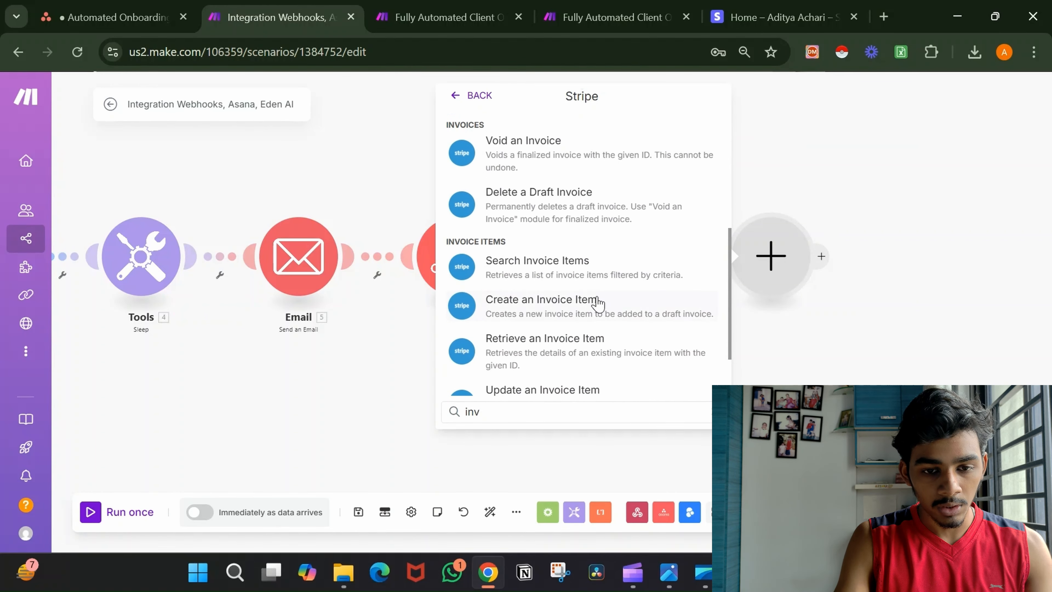
left_click(597, 304)
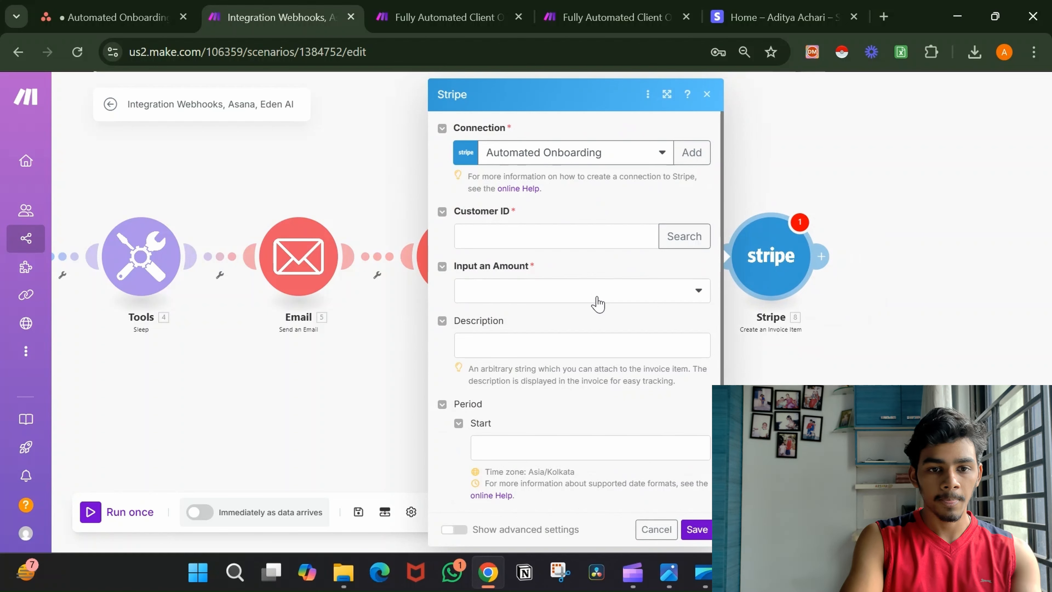
Map the created customer's Customer ID and choose to charge By a Total Amount.
left_click(574, 240)
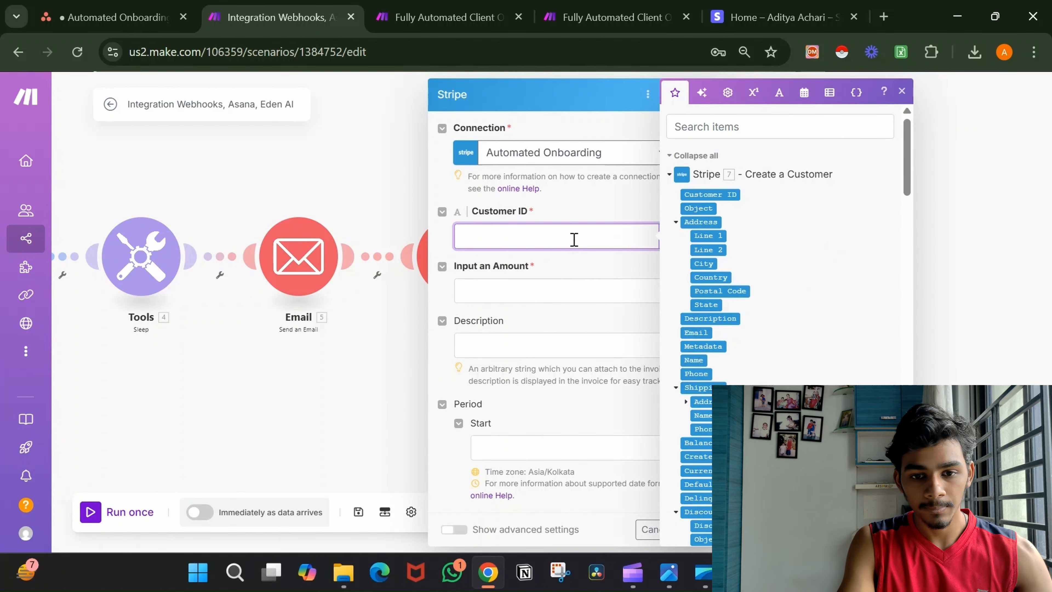
scroll(774, 296, "down", 2)
scroll(773, 296, "up", 2)
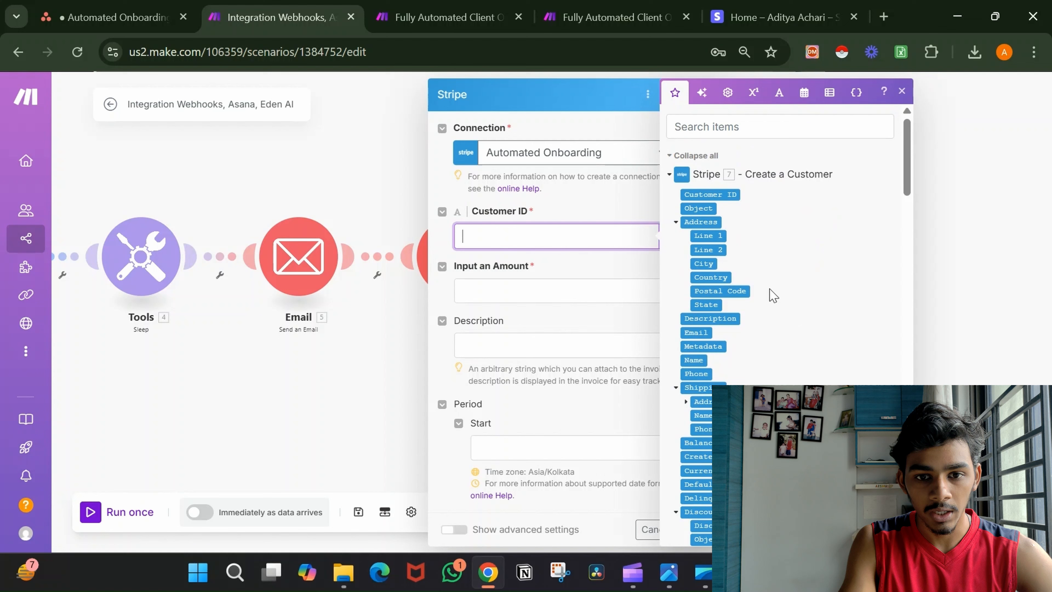
left_click(727, 196)
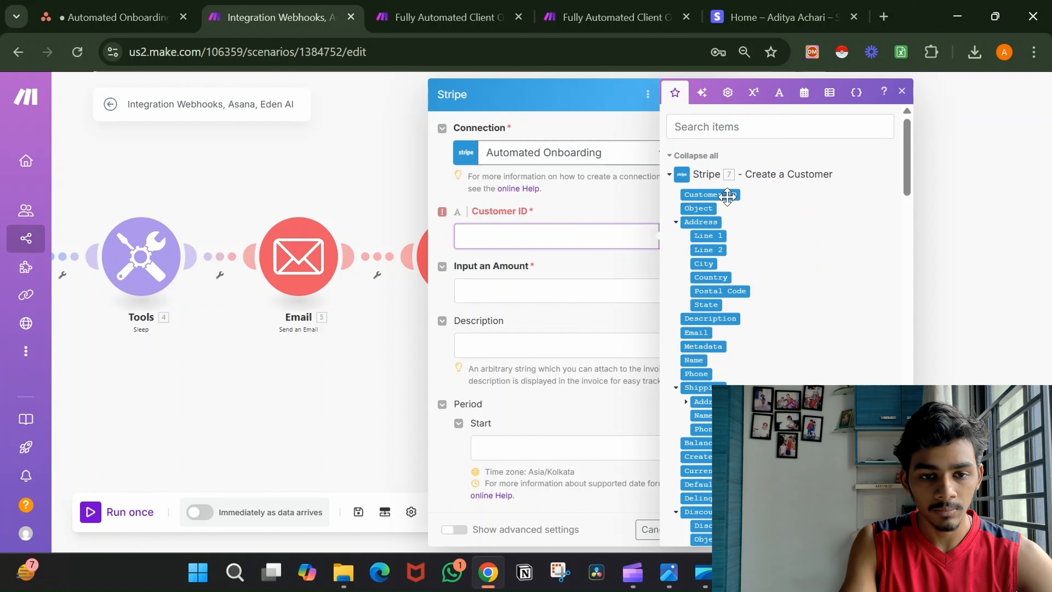
left_click(570, 298)
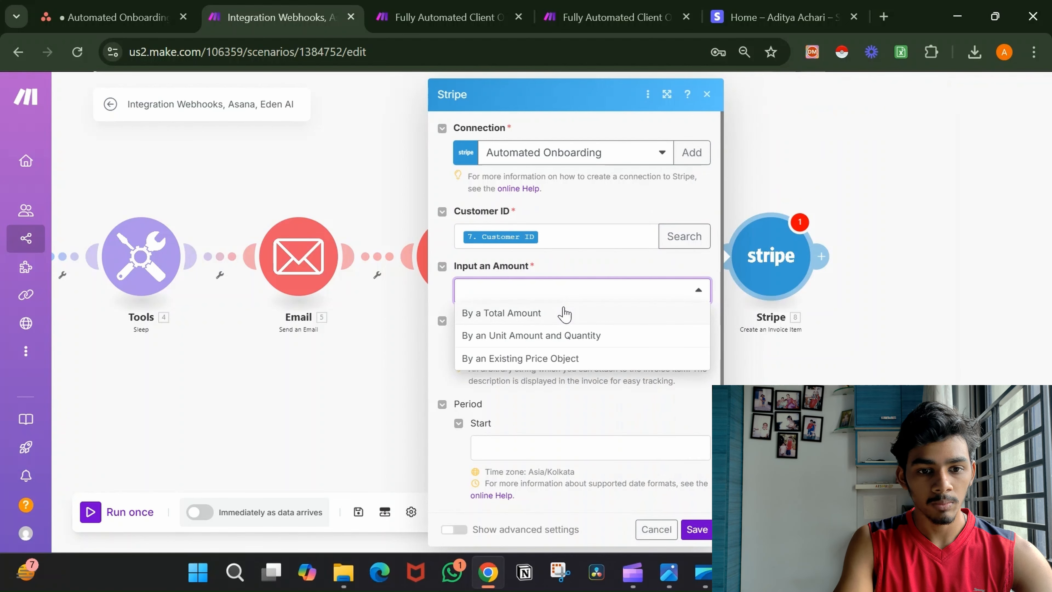
left_click(557, 314)
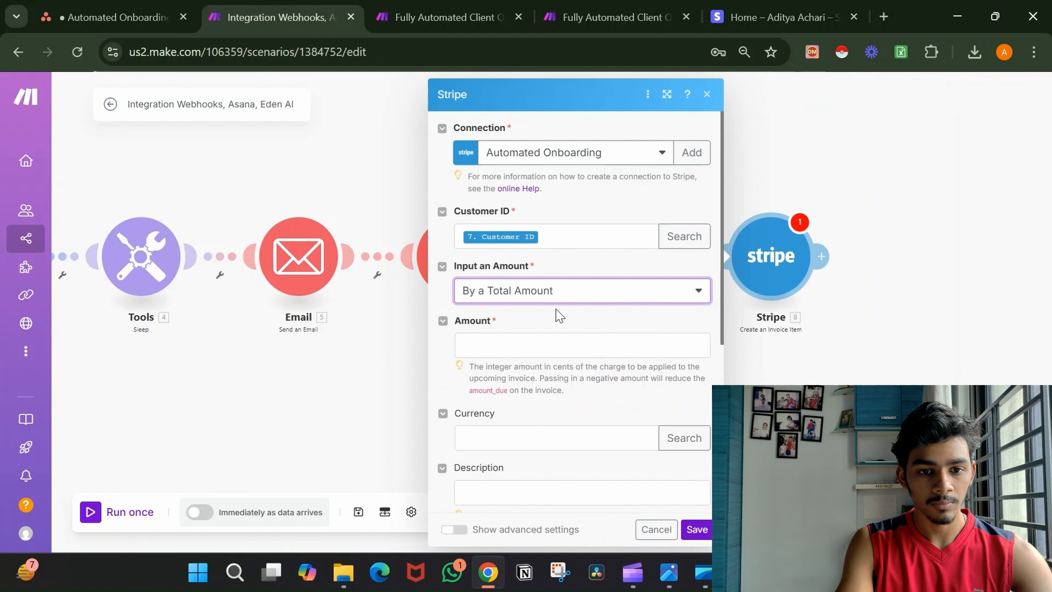
Enter amount 100 and currency usd, then view the Asana Automated Onboarding project.
left_click(548, 338)
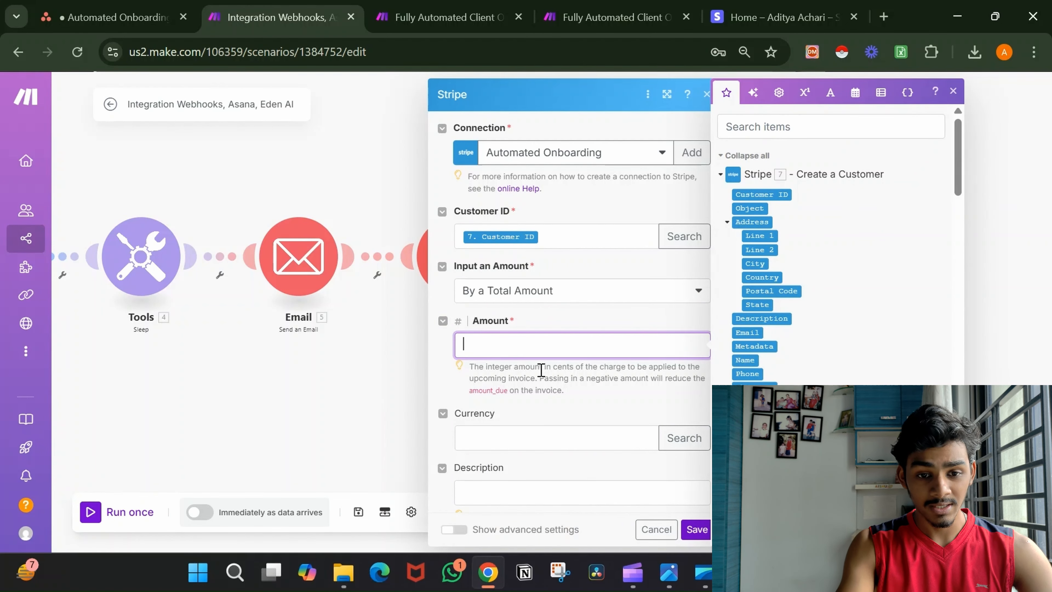
left_click_drag(541, 371, 586, 386)
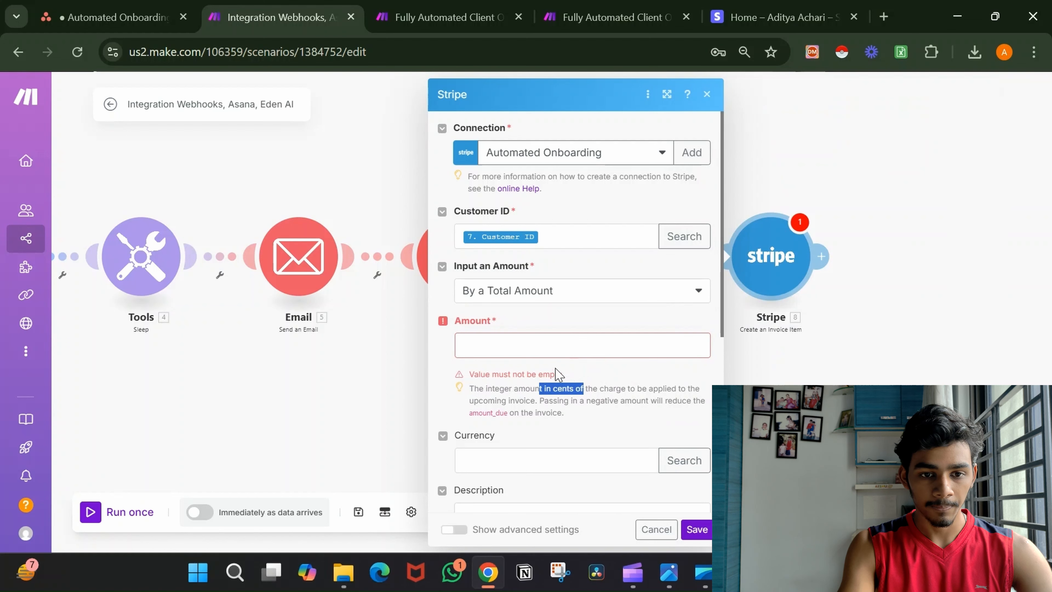
left_click(545, 350)
type("100")
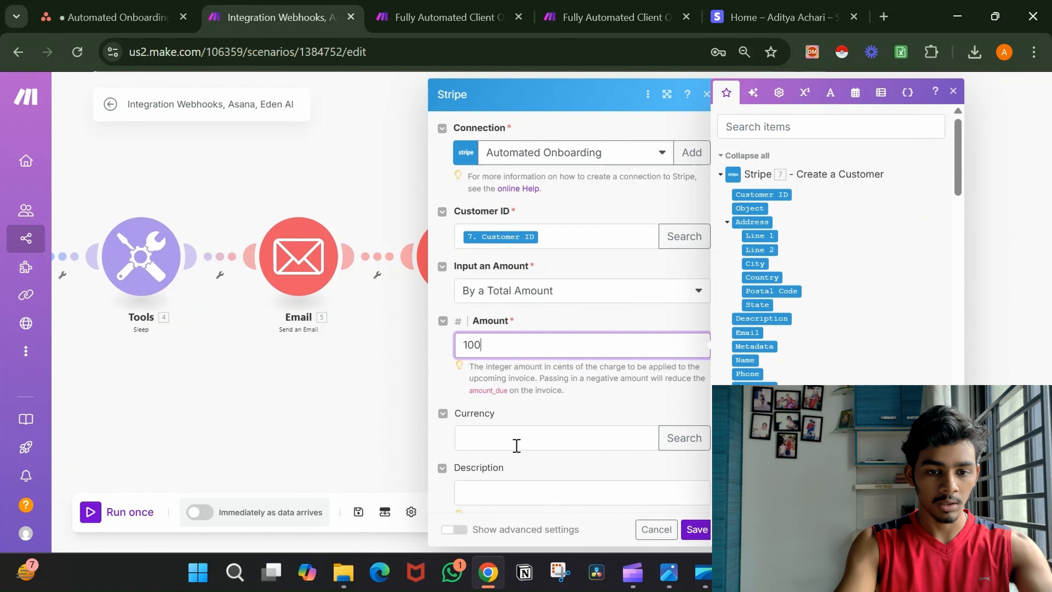
left_click(516, 445)
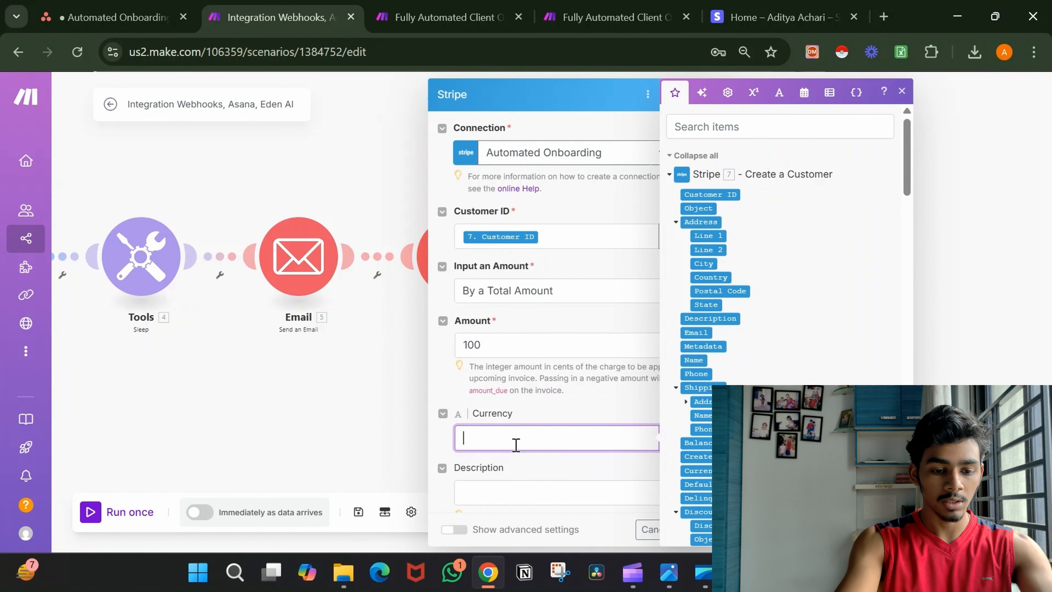
type("usd")
left_click(575, 383)
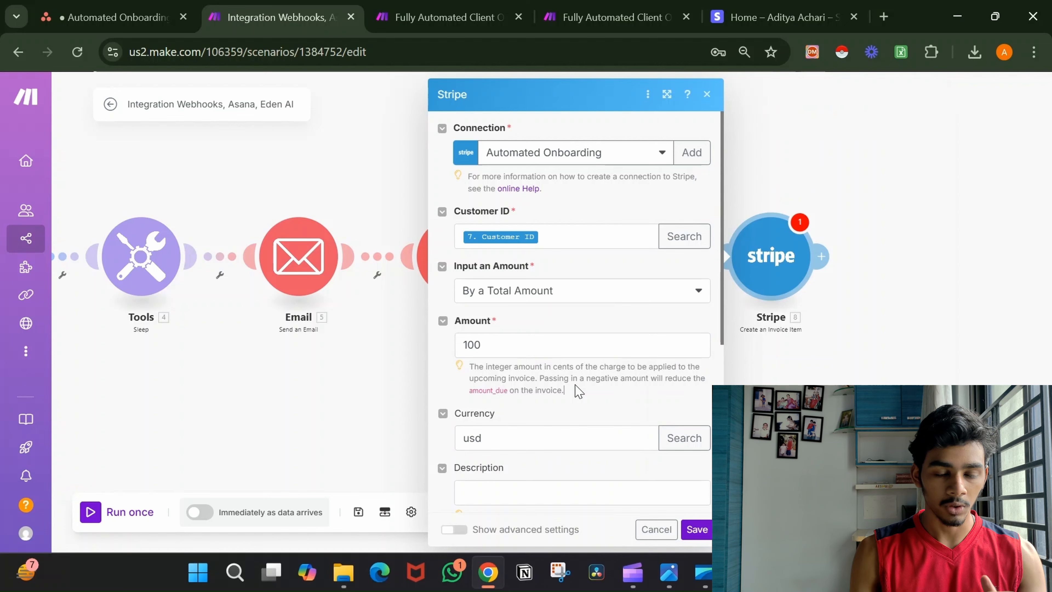
left_click(116, 17)
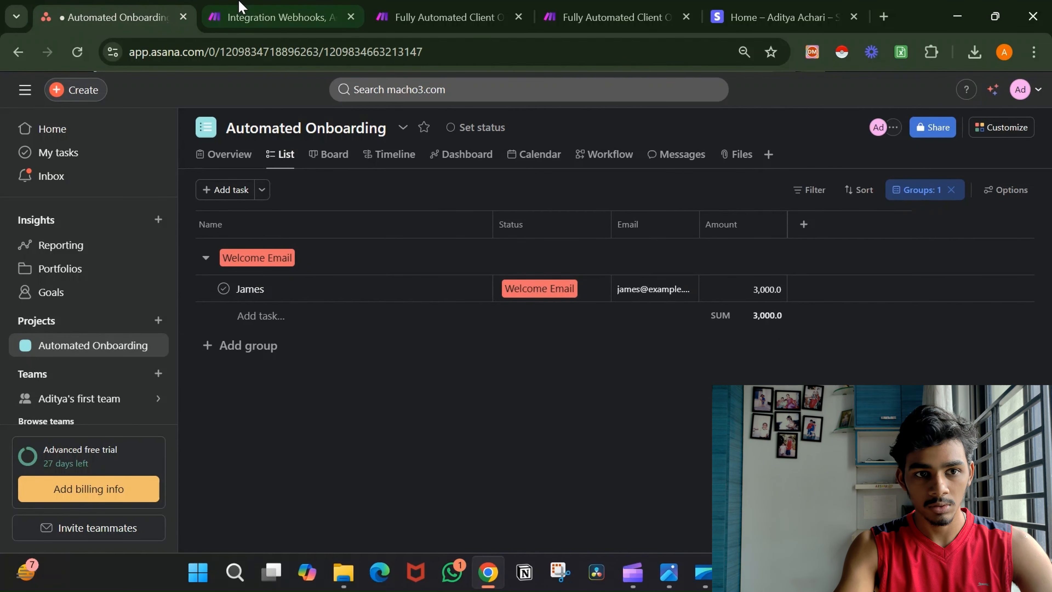
Return from Asana to the Make scenario's Stripe invoice item settings.
mouse_move(239, 6)
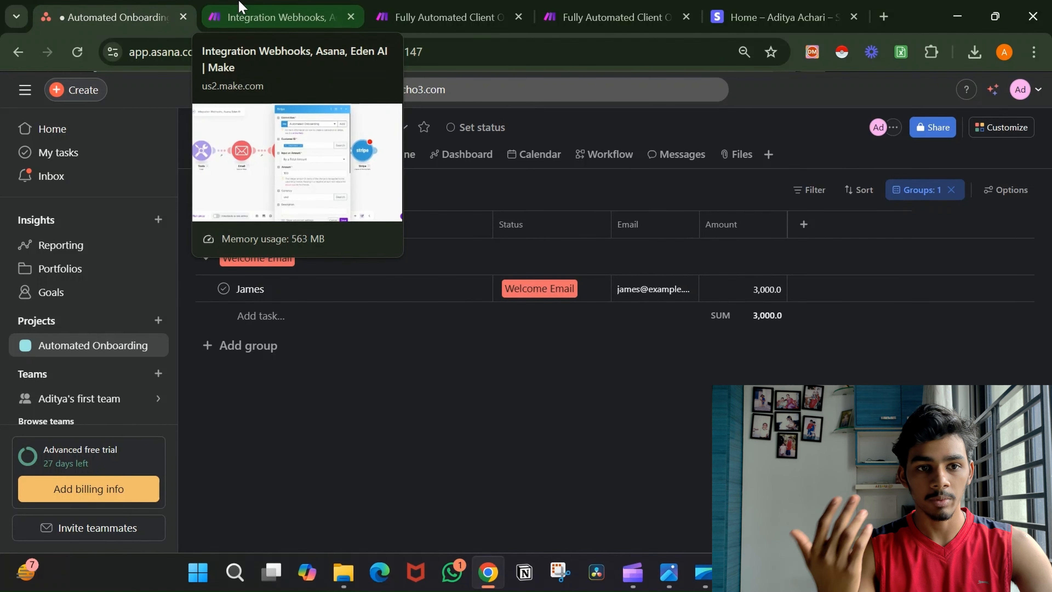
left_click(239, 6)
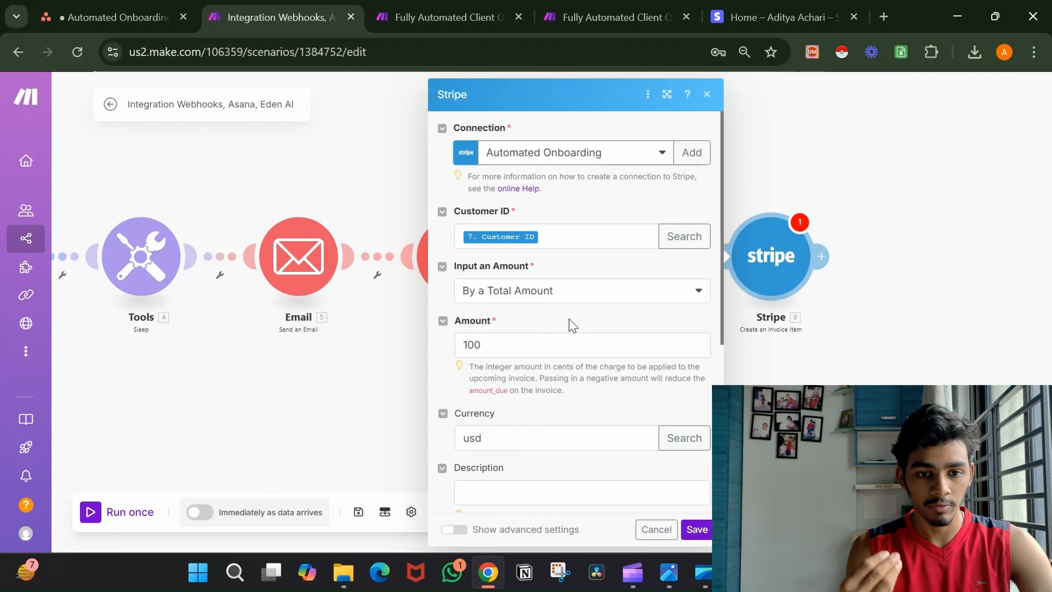
Replace the fixed amount with the Asana Amount field's number_value * 100.
left_click(508, 345)
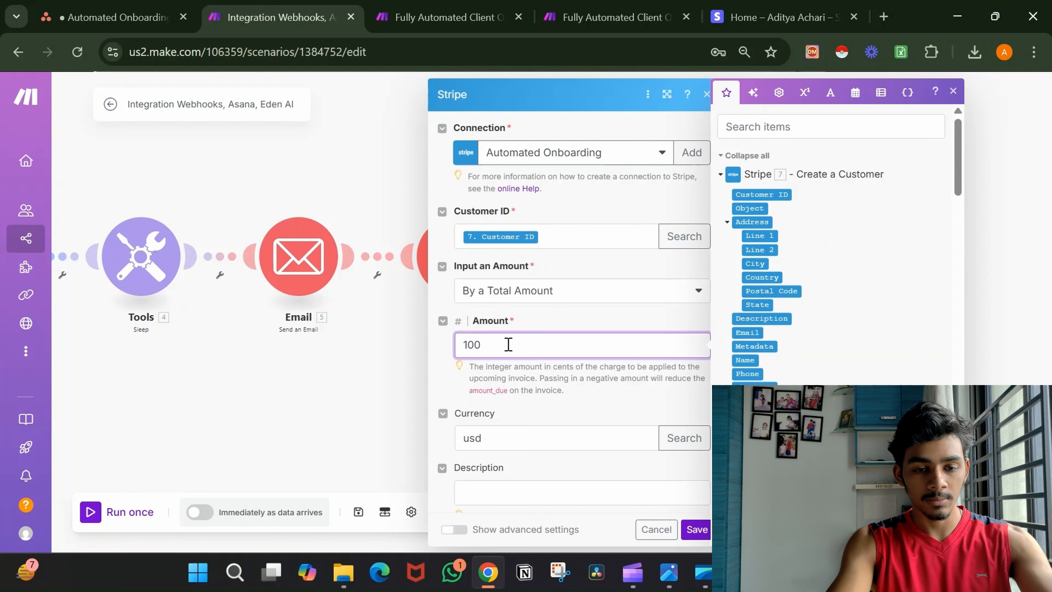
key("BackSpace")
key("BackSpace")
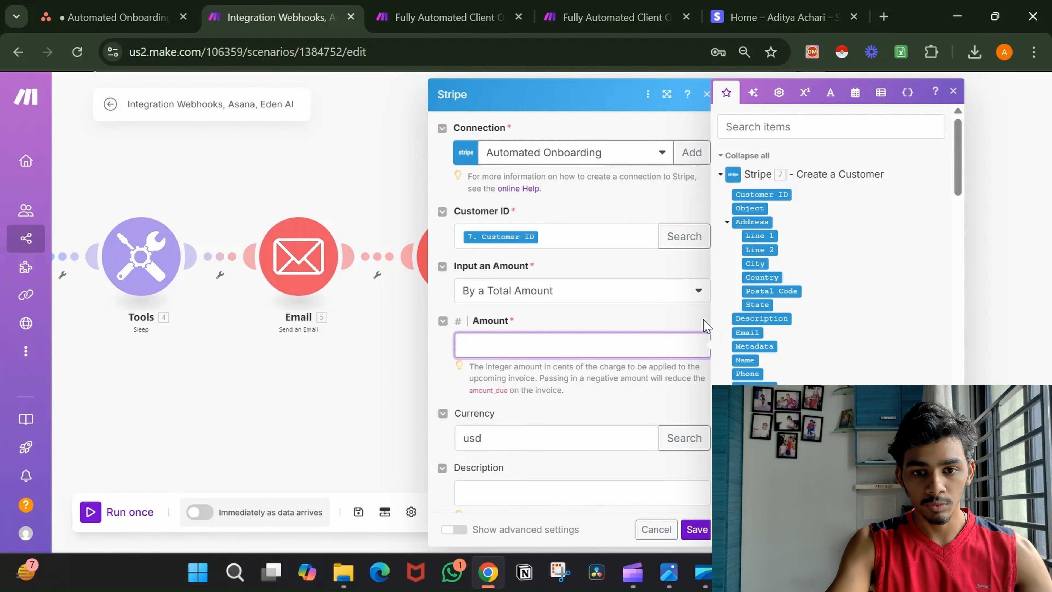
scroll(857, 330, "down", 4)
scroll(856, 330, "down", 15)
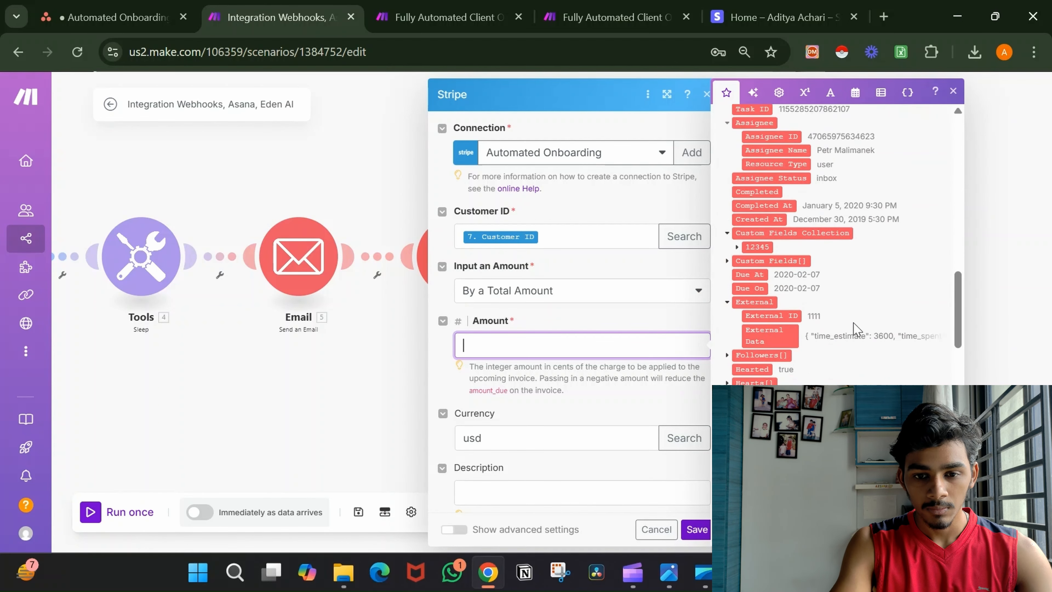
scroll(856, 330, "down", 6)
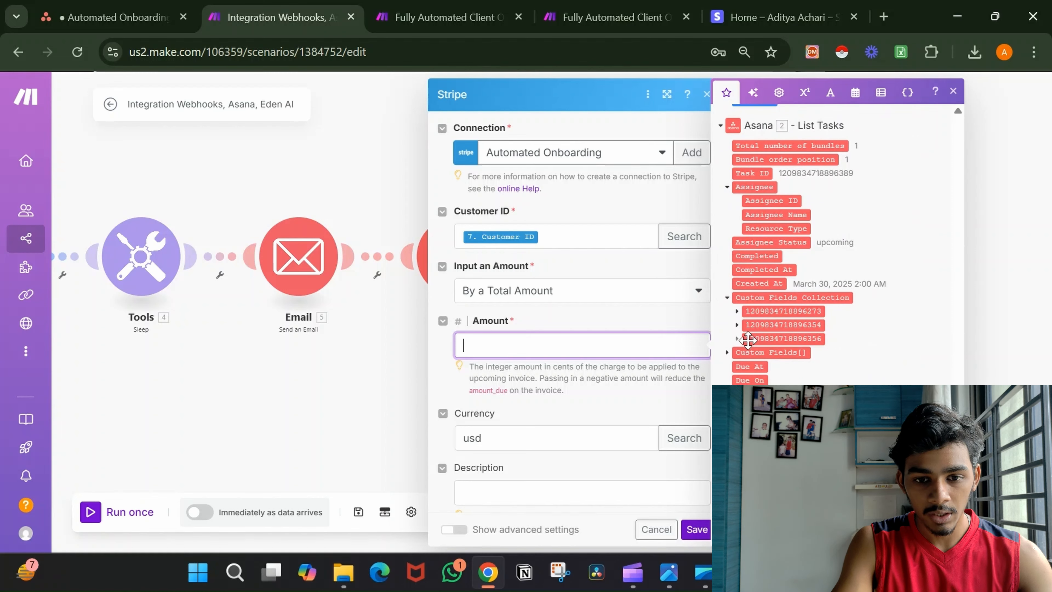
left_click(738, 339)
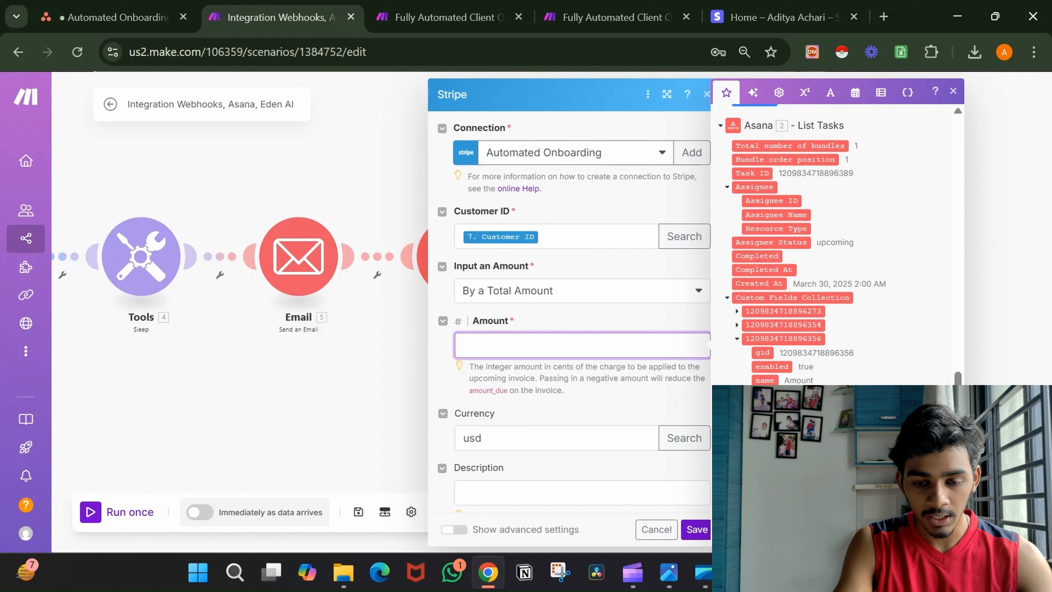
left_click(779, 407)
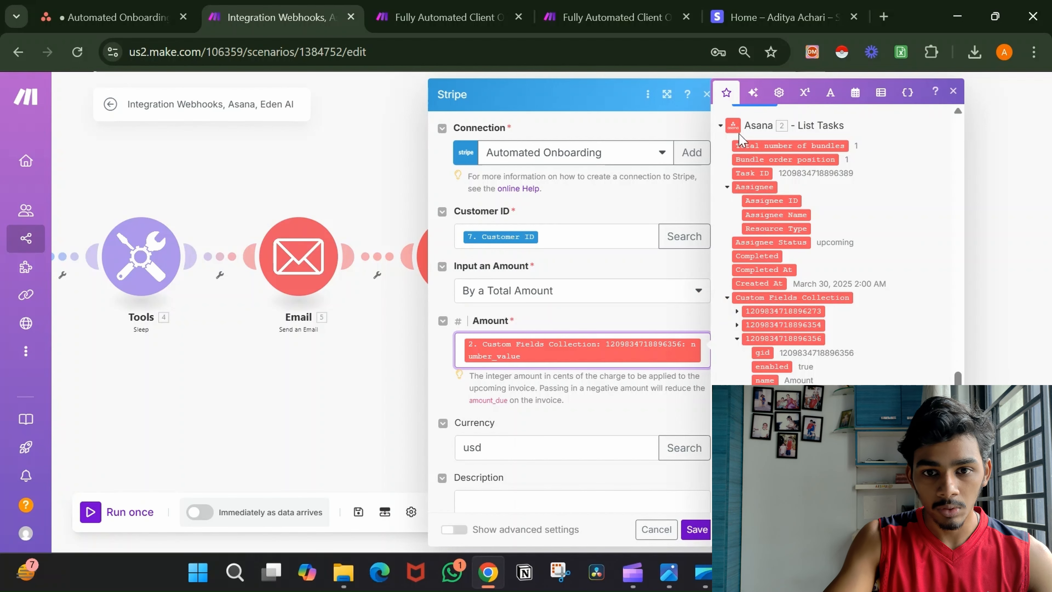
left_click(804, 94)
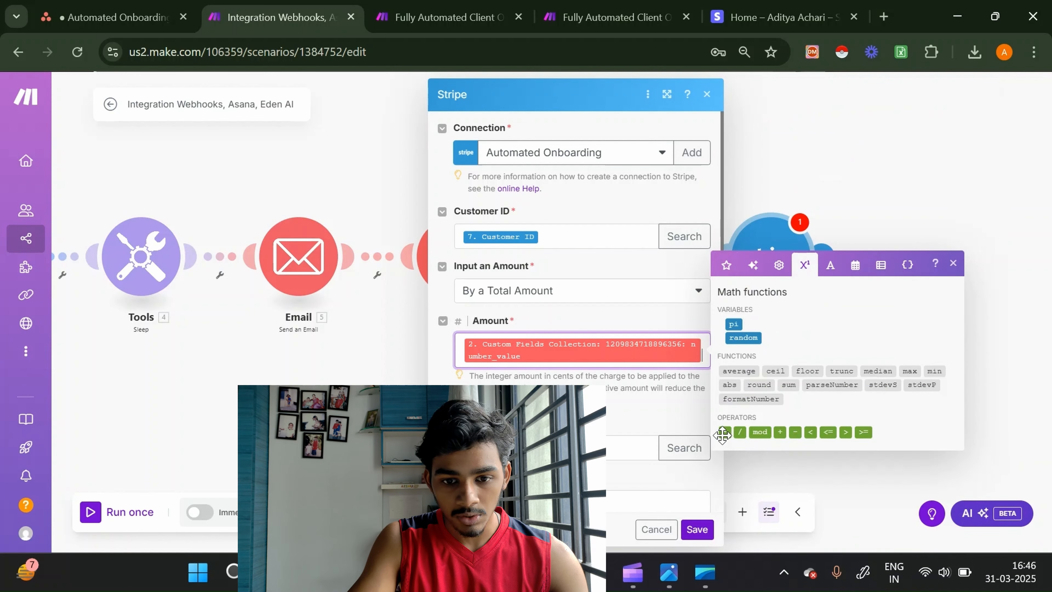
left_click(723, 432)
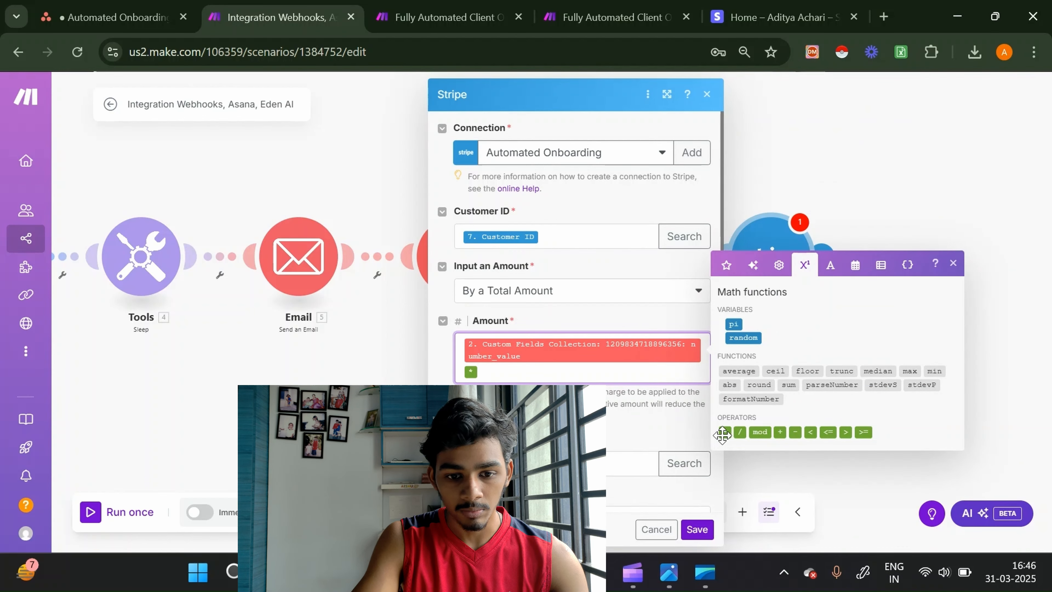
type("100")
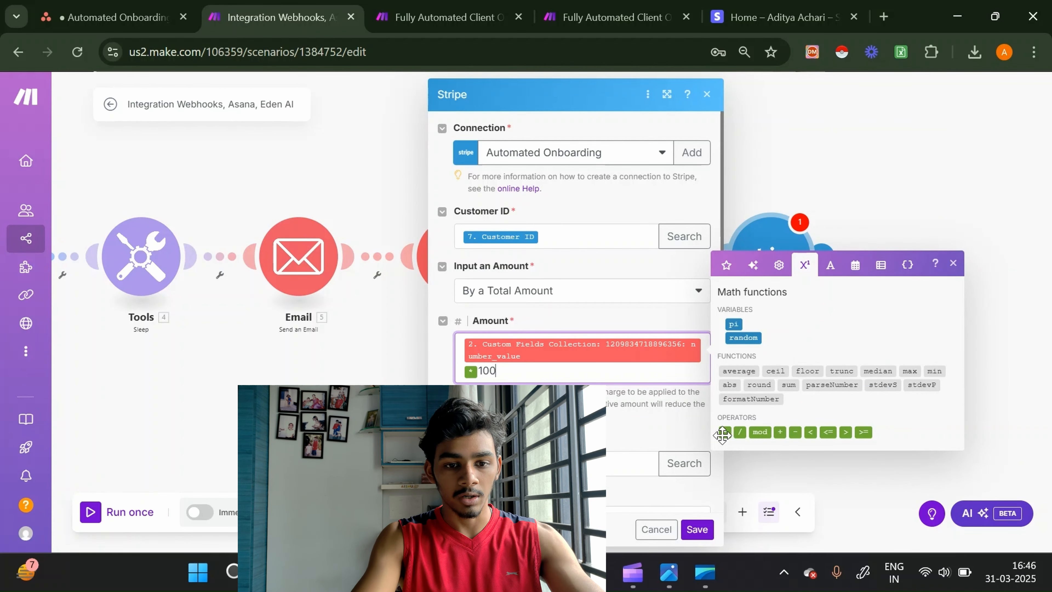
left_click(637, 438)
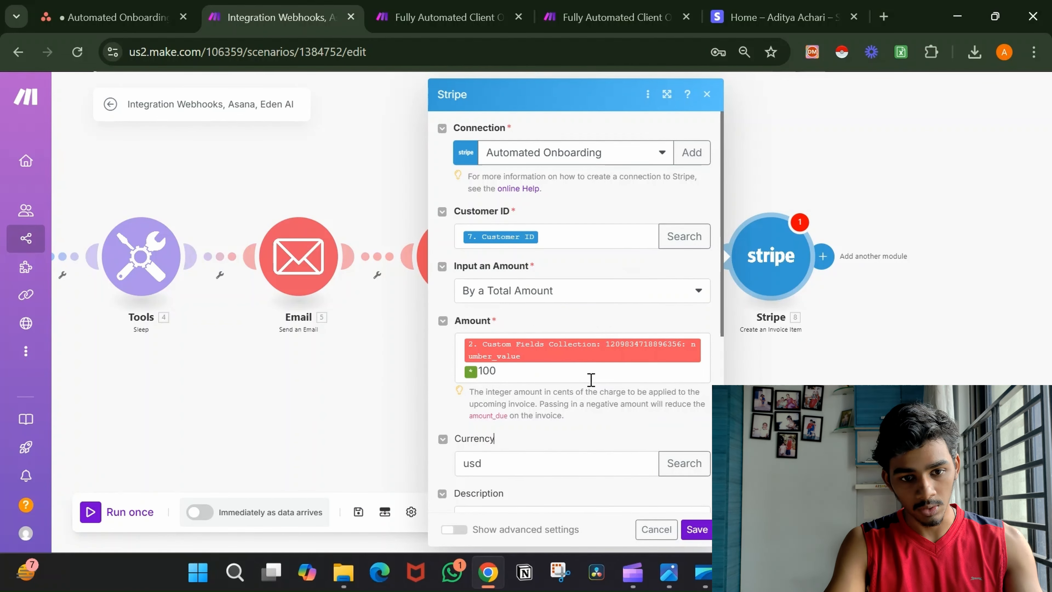
Set the description to 'Automated Onboarding System' and save the invoice item.
scroll(591, 404, "down", 5)
scroll(593, 407, "down", 2)
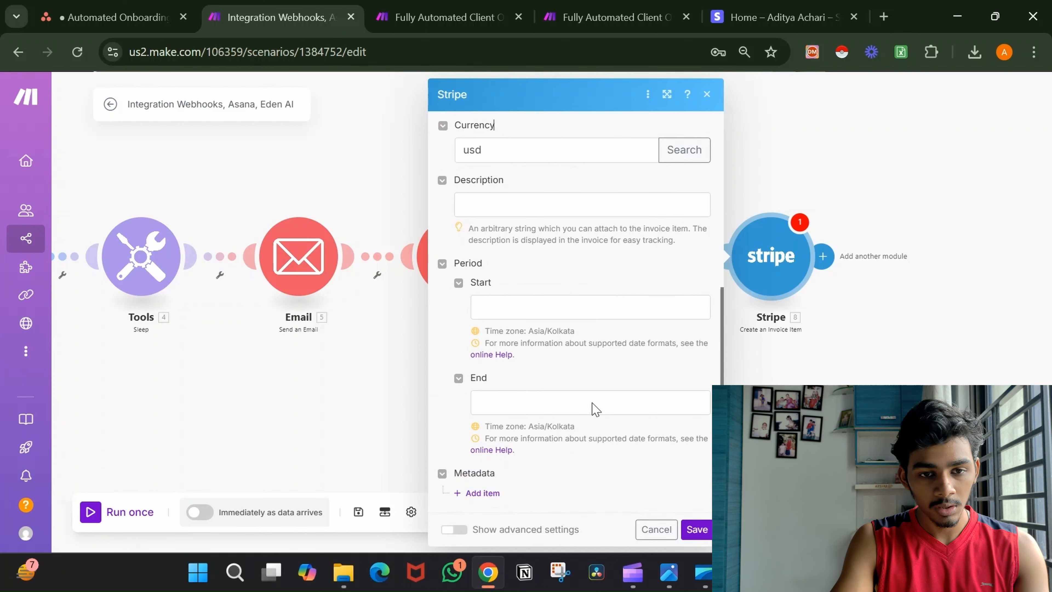
left_click(555, 211)
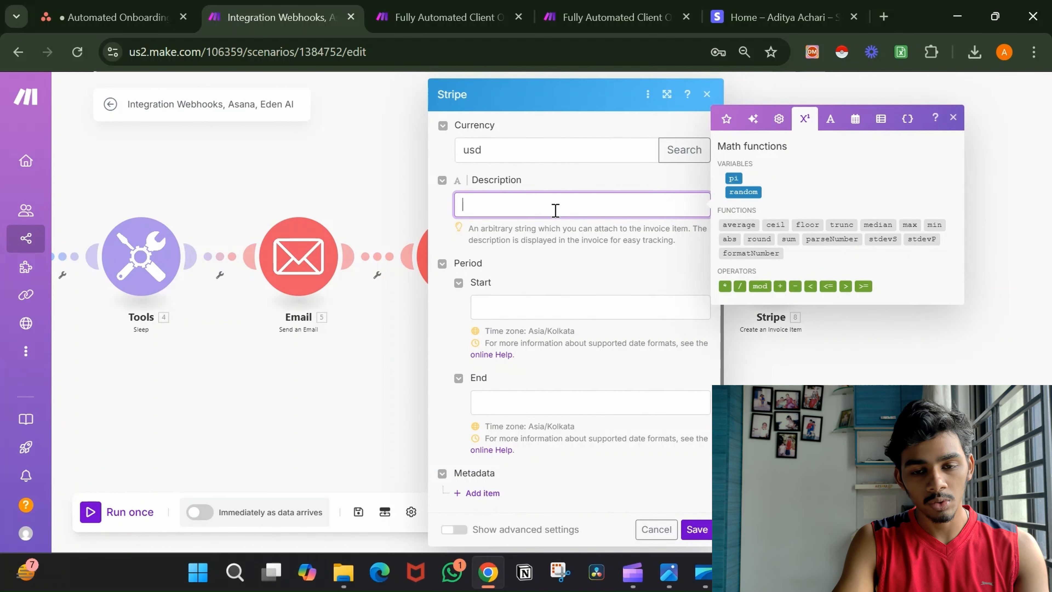
type("Au")
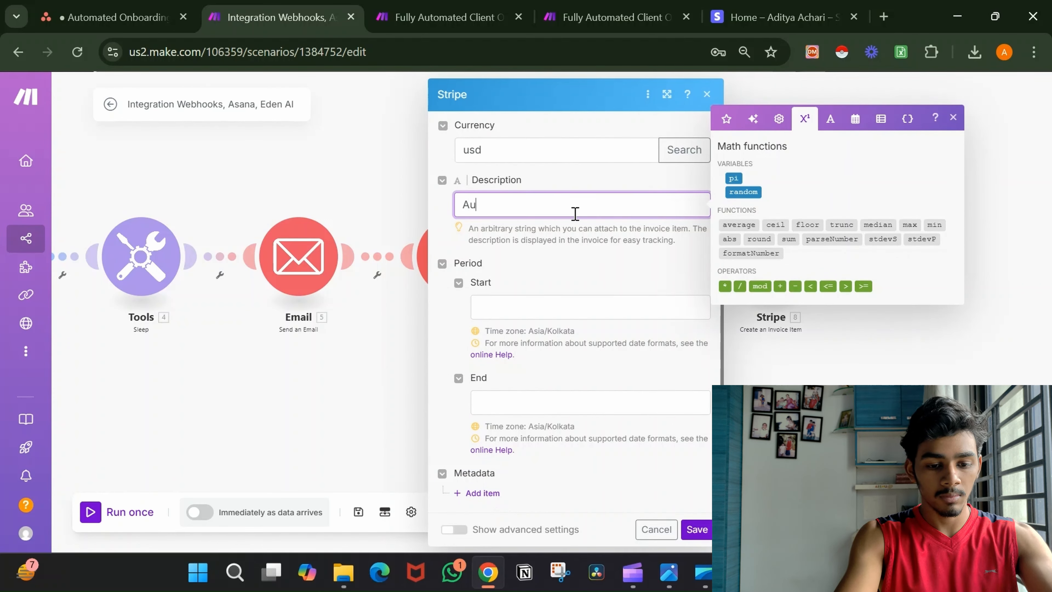
type("tomated O")
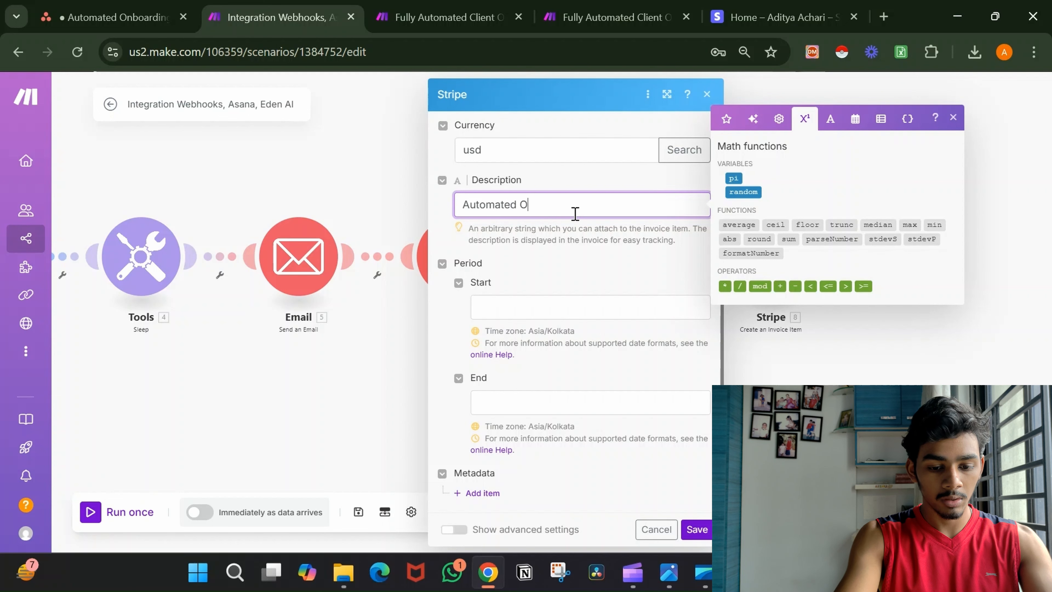
type("nboard")
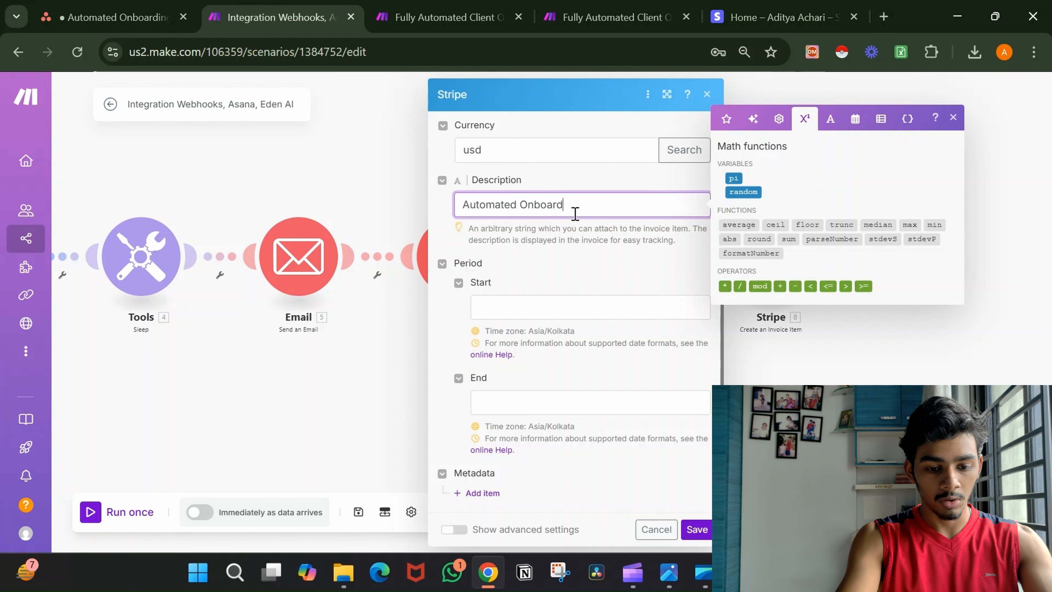
type("ing System")
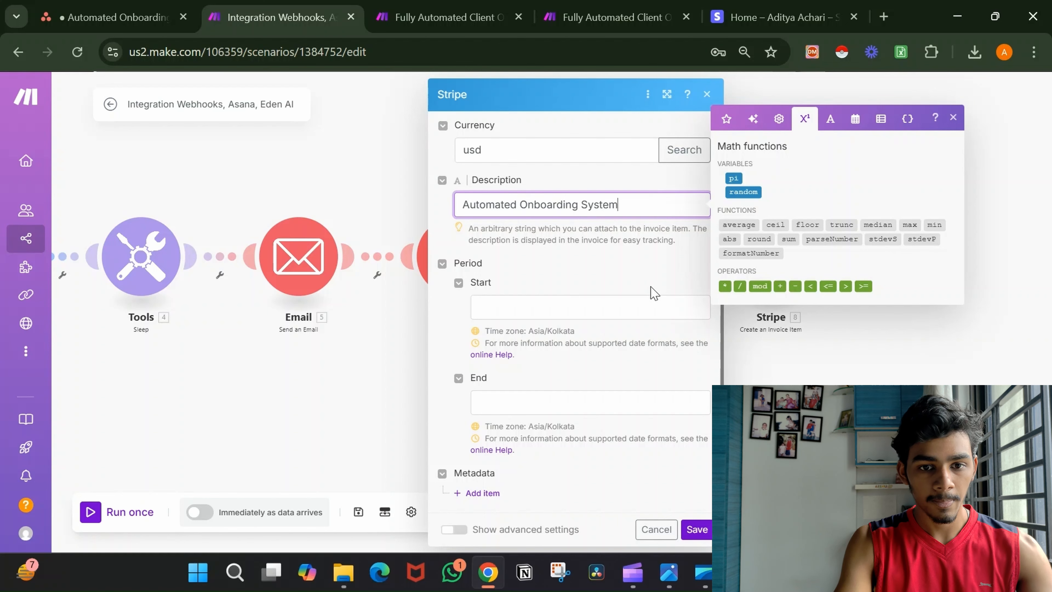
left_click(654, 292)
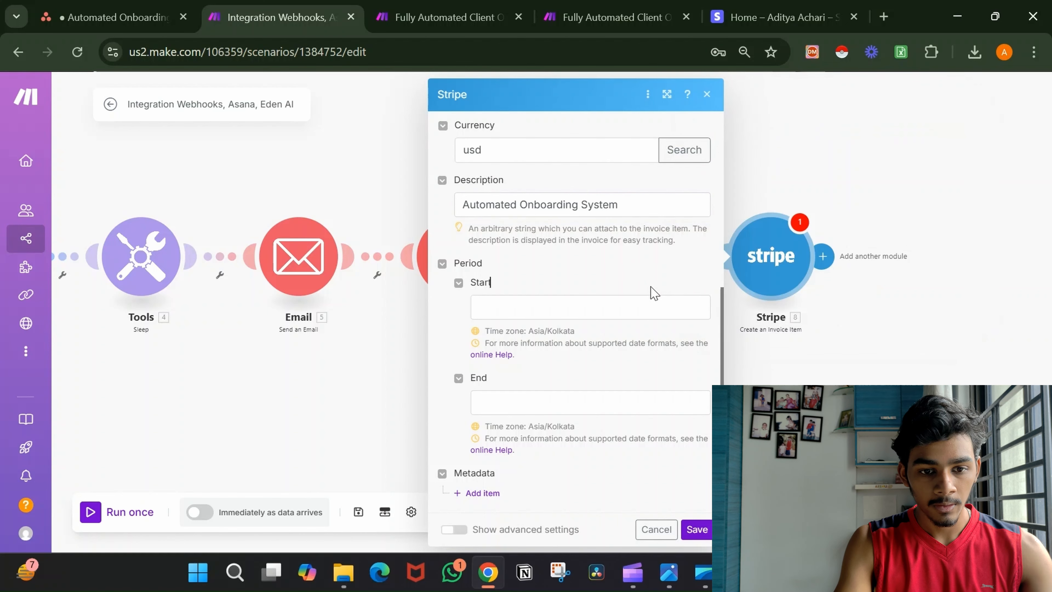
left_click(697, 529)
left_click_drag(769, 435, 675, 434)
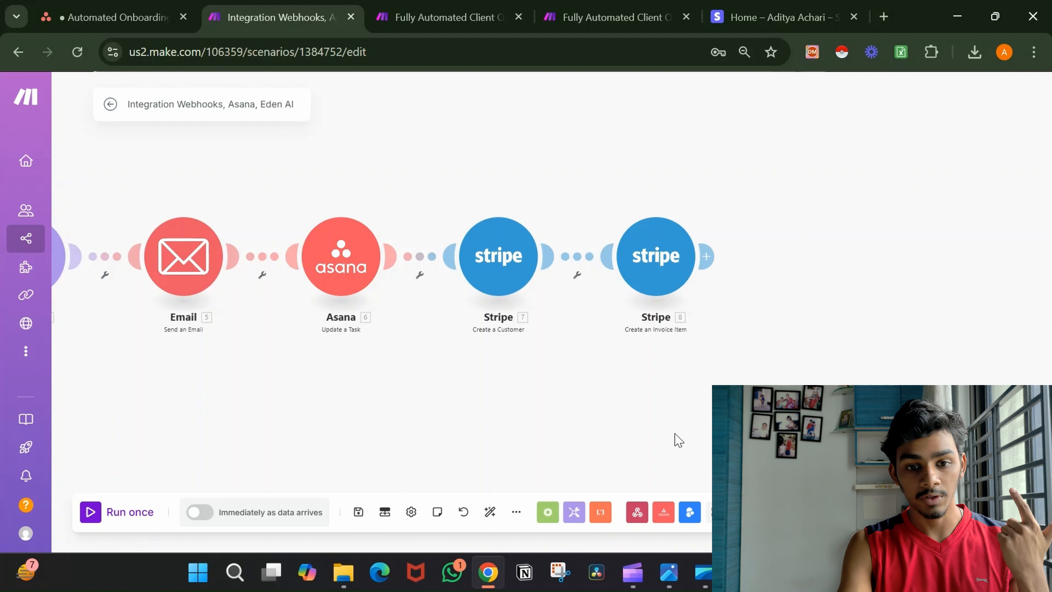
Add a Stripe 'Create an Invoice' module, found by searching 'invo'.
left_click(706, 261)
left_click(624, 412)
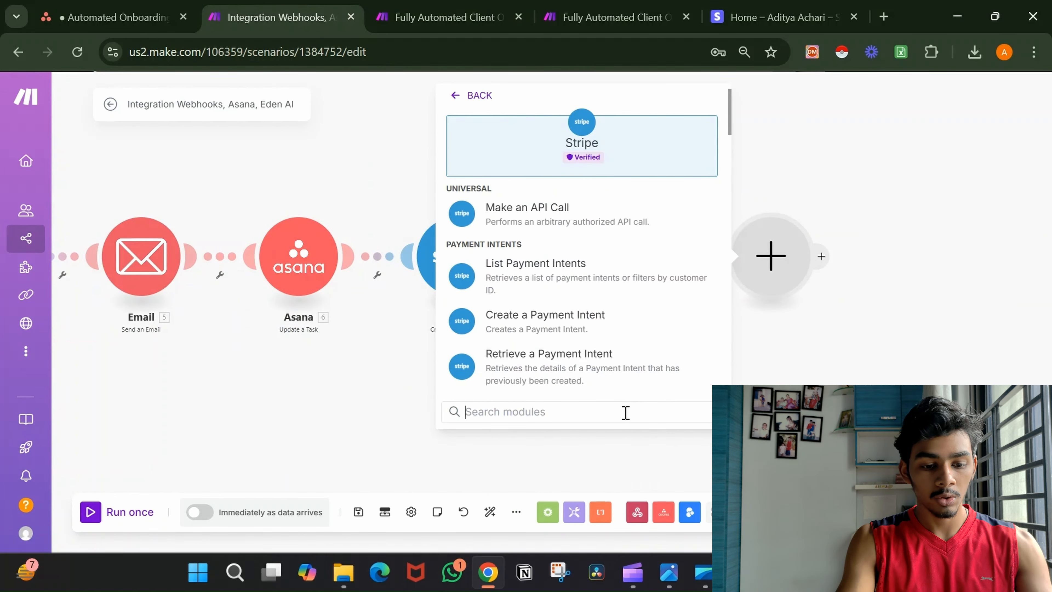
type("cret")
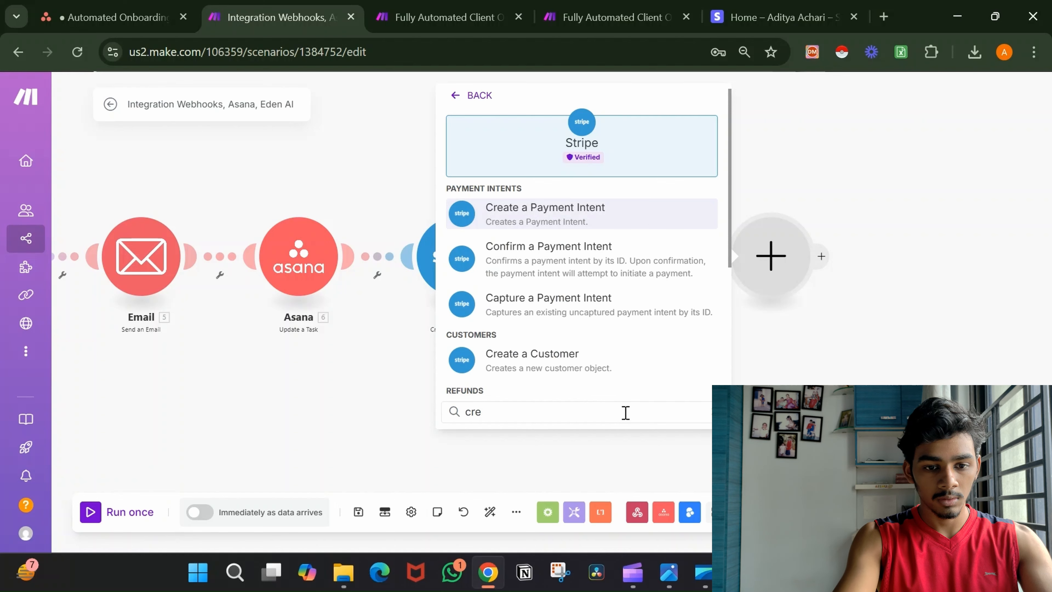
key("BackSpace")
key("BackSpace")
key("BackSpace")
type("invo")
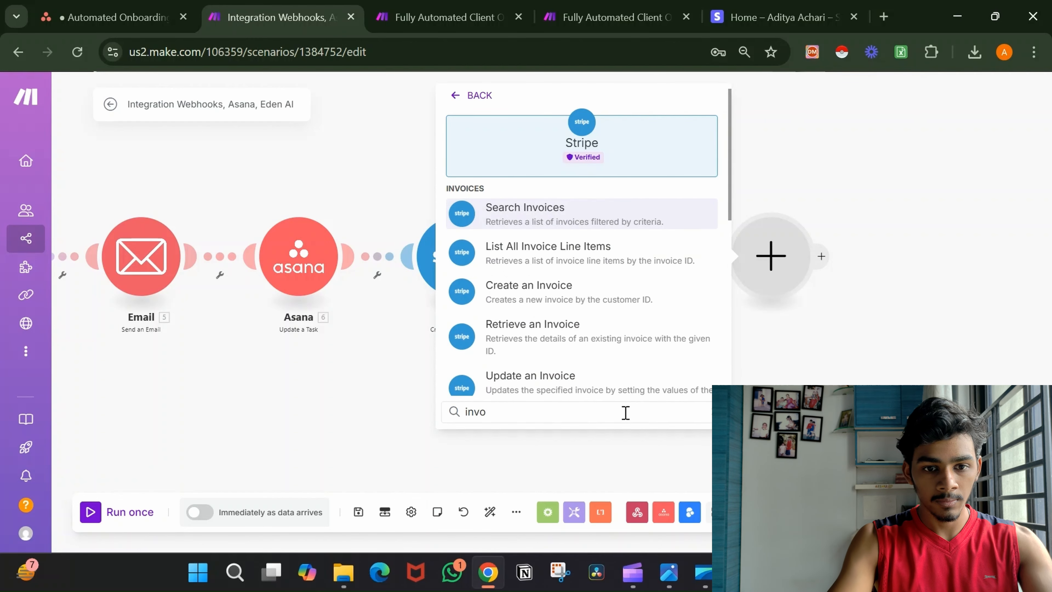
left_click(606, 298)
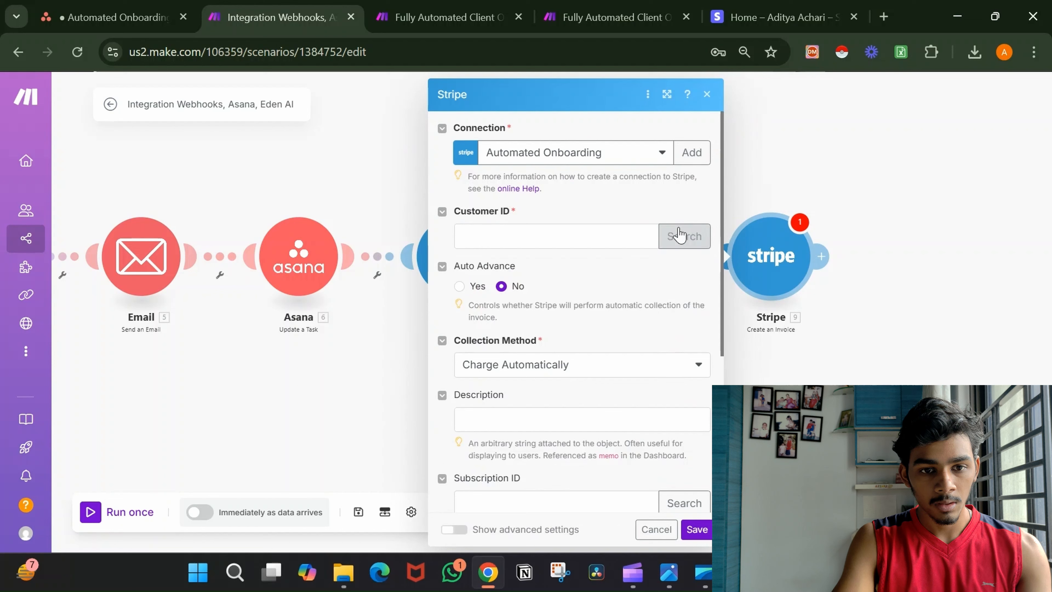
Map 7. Customer ID and set Collection Method to Send Invoice.
left_click(615, 235)
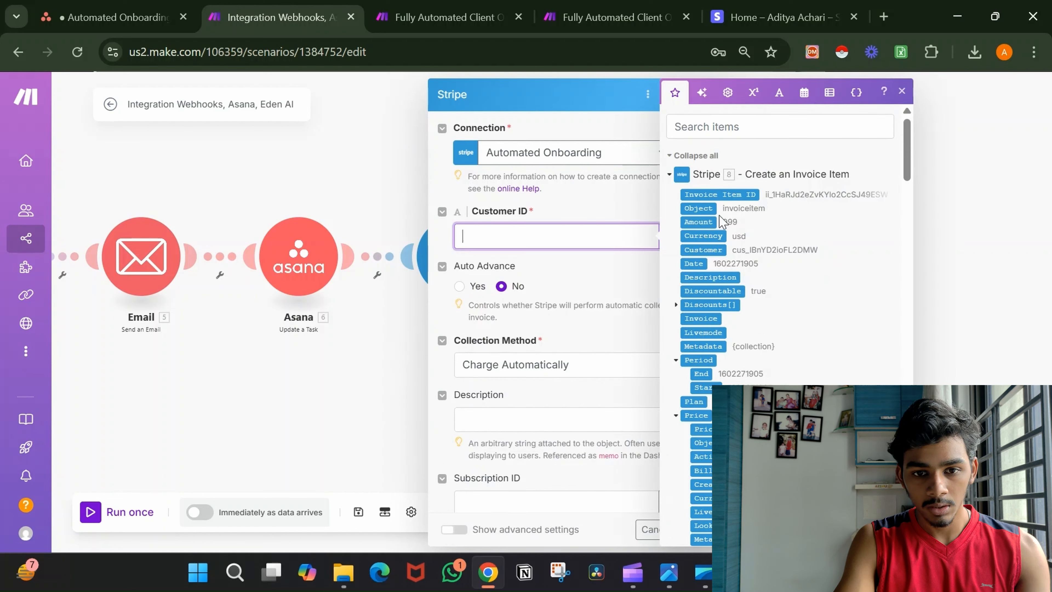
scroll(777, 280, "down", 8)
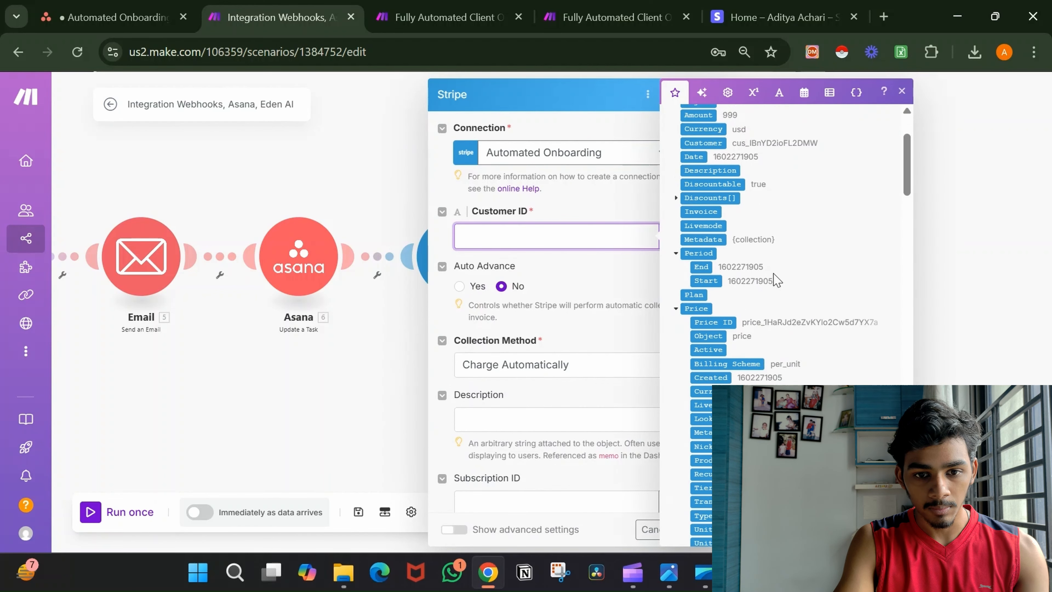
scroll(776, 280, "down", 4)
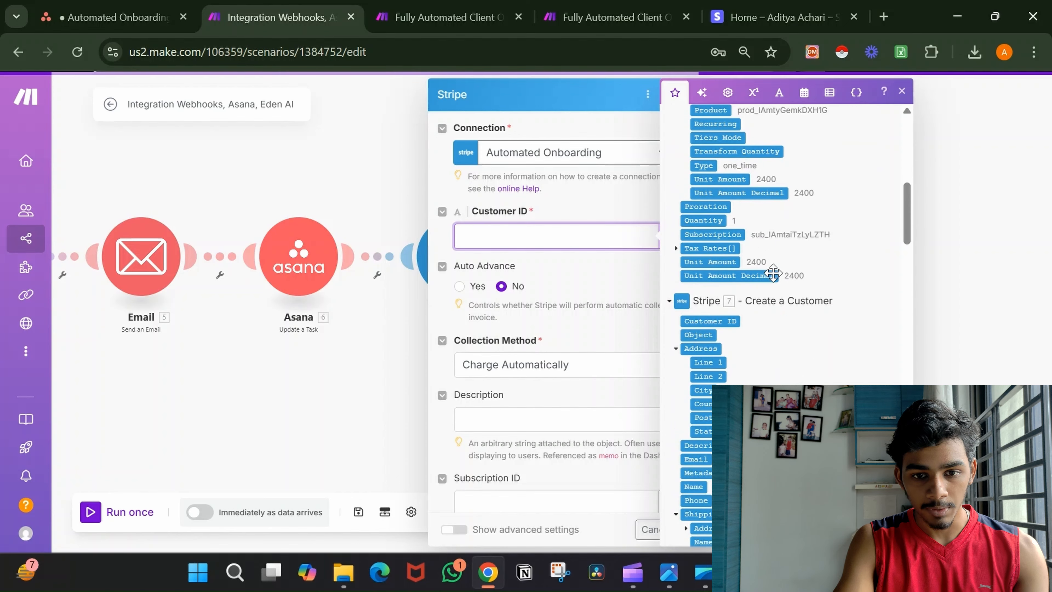
left_click(711, 320)
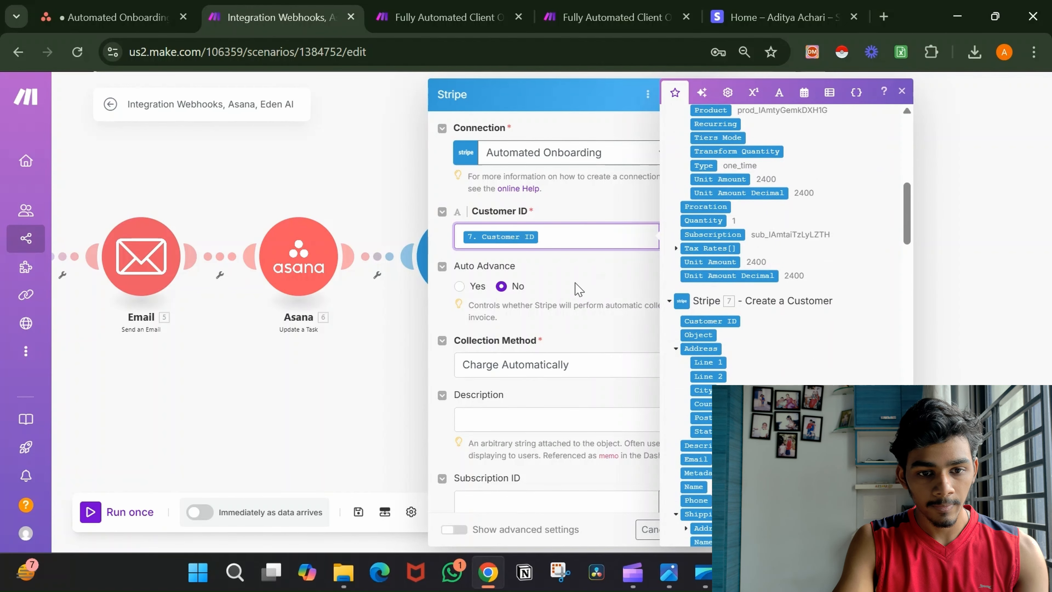
left_click(580, 289)
left_click(585, 371)
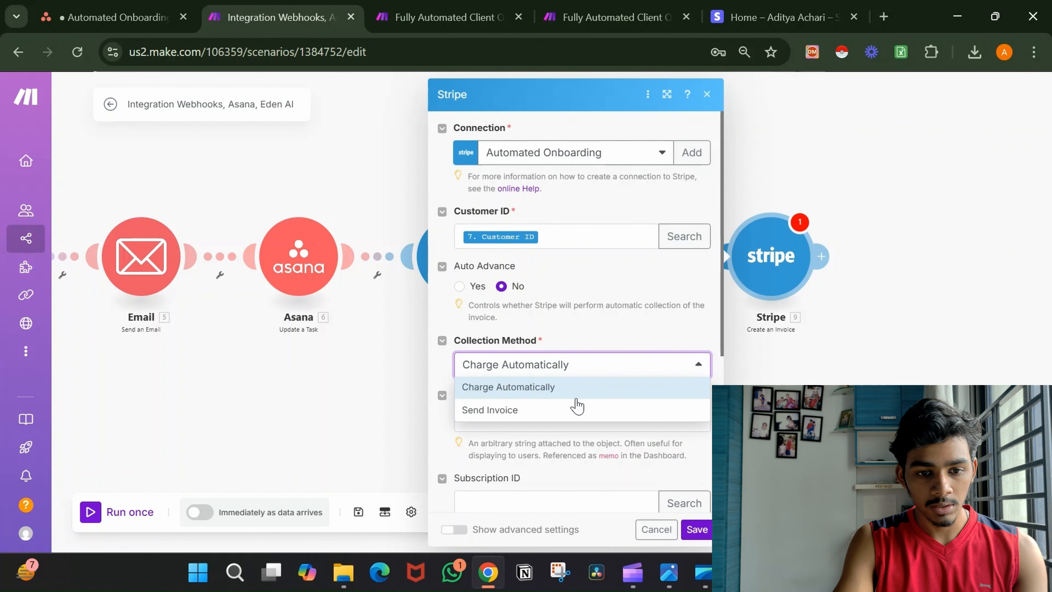
left_click(574, 408)
Set Days Until Due to 2 and save the invoice step.
scroll(606, 337, "down", 2)
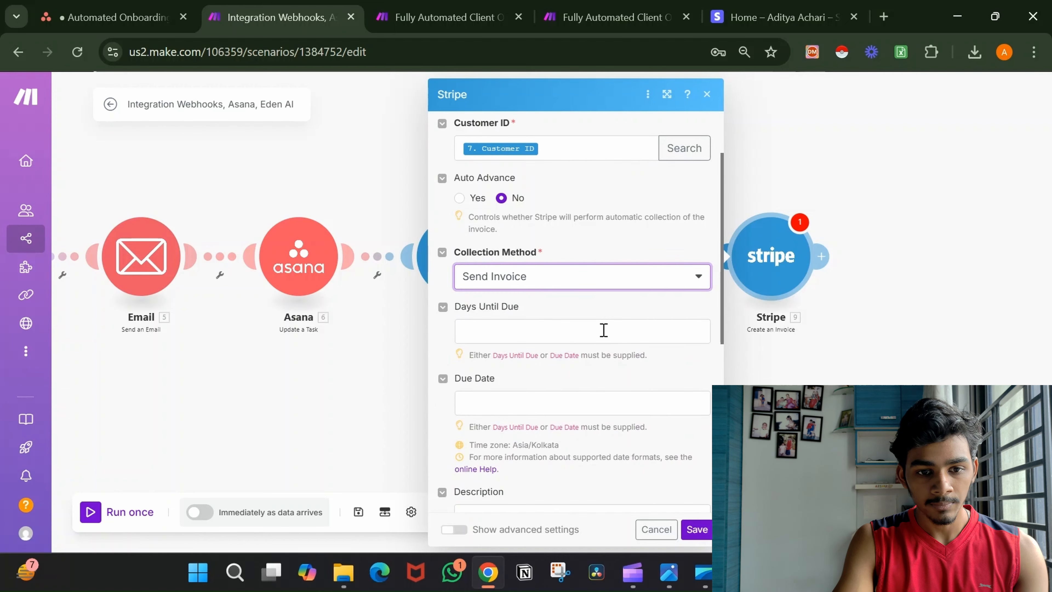
left_click(585, 331)
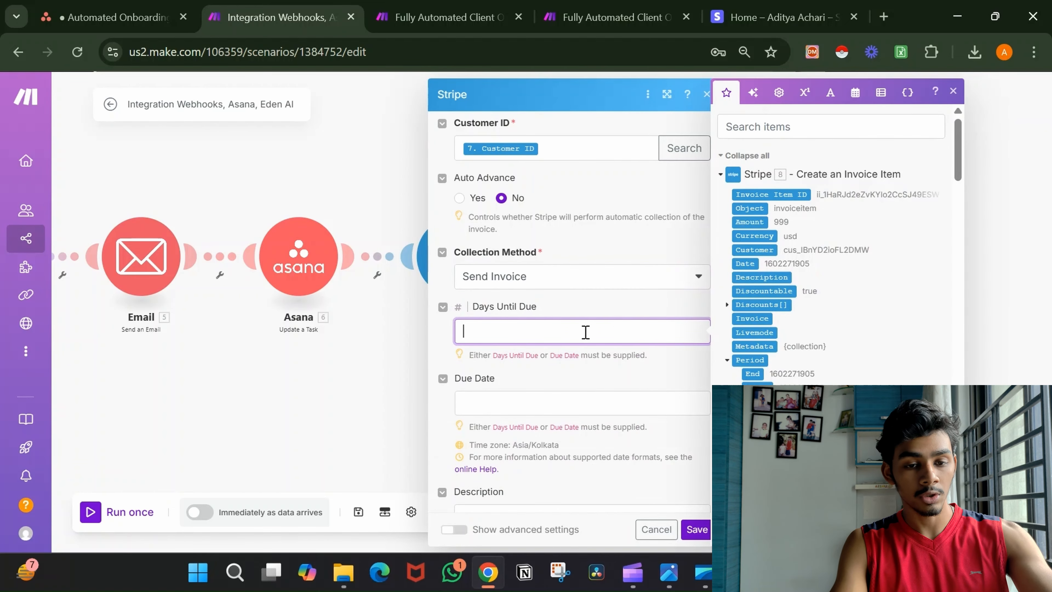
scroll(586, 331, "down", 5)
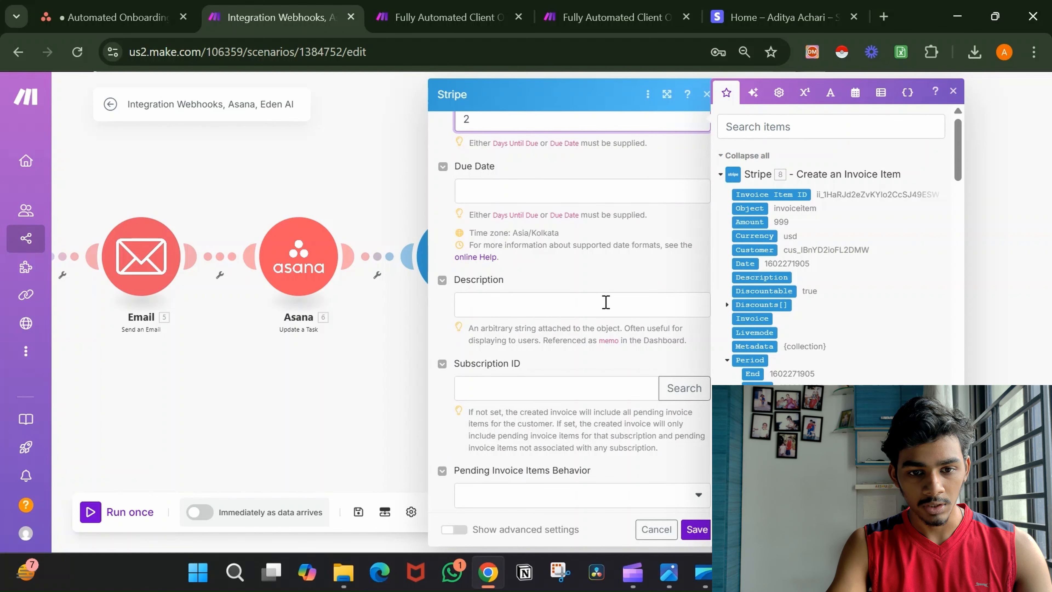
left_click(605, 302)
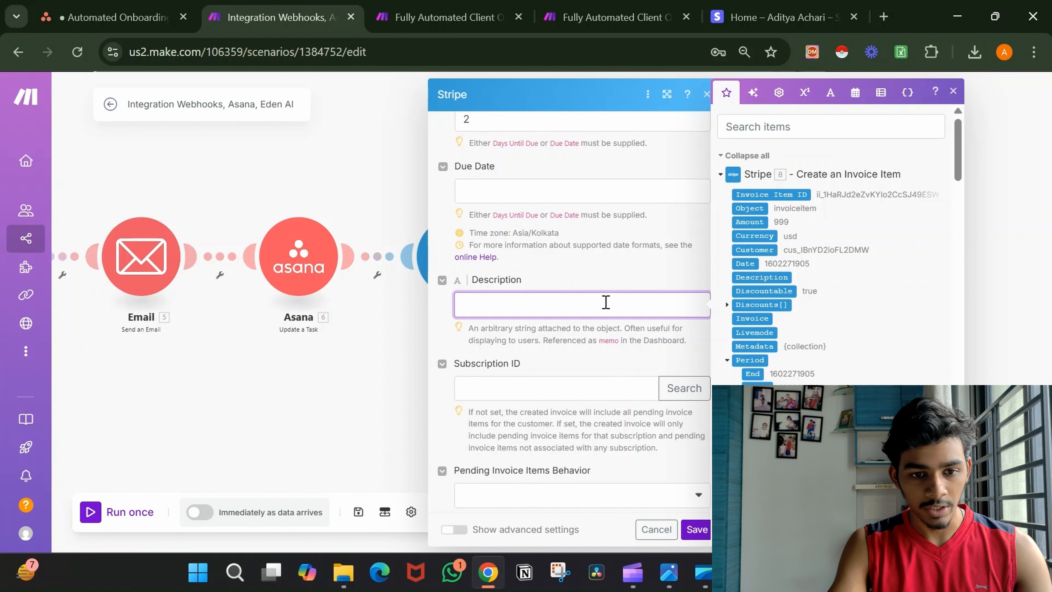
scroll(606, 302, "down", 3)
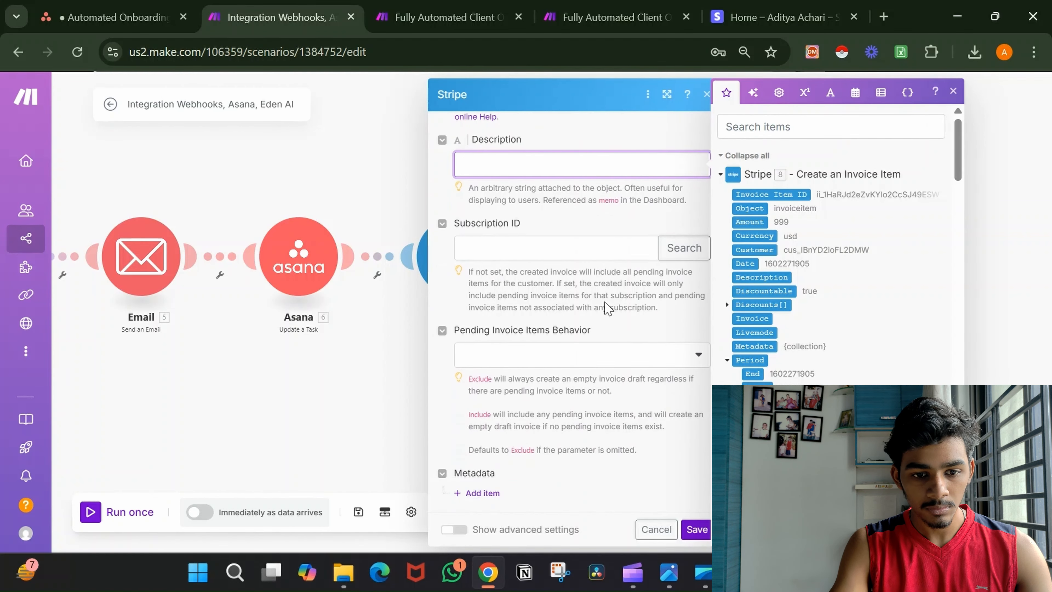
left_click(695, 530)
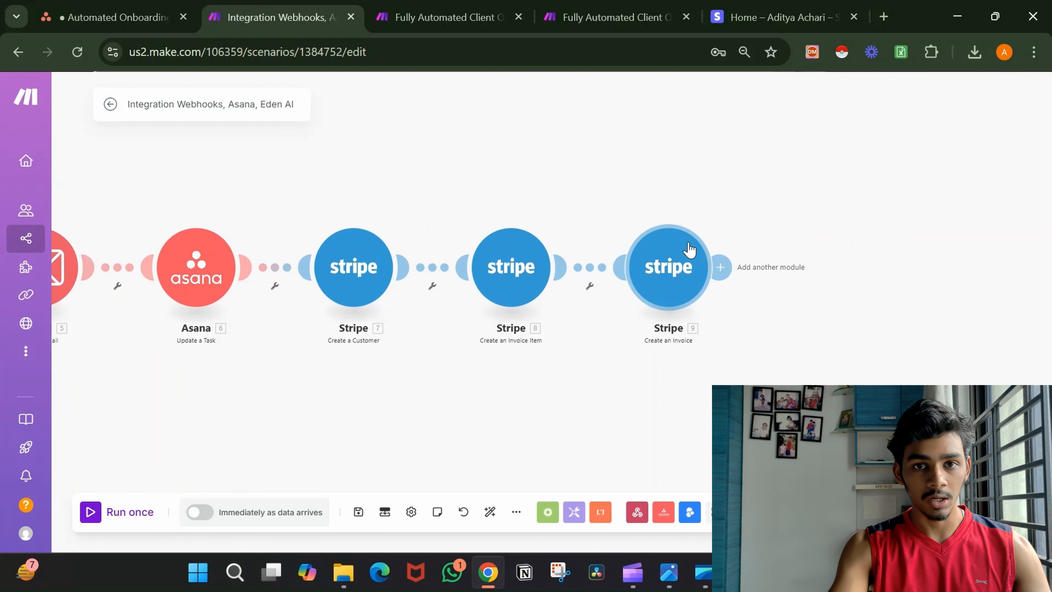
Add a Stripe Finalize a Draft Invoice step mapping module 9's Invoice ID, and save it.
left_click(721, 269)
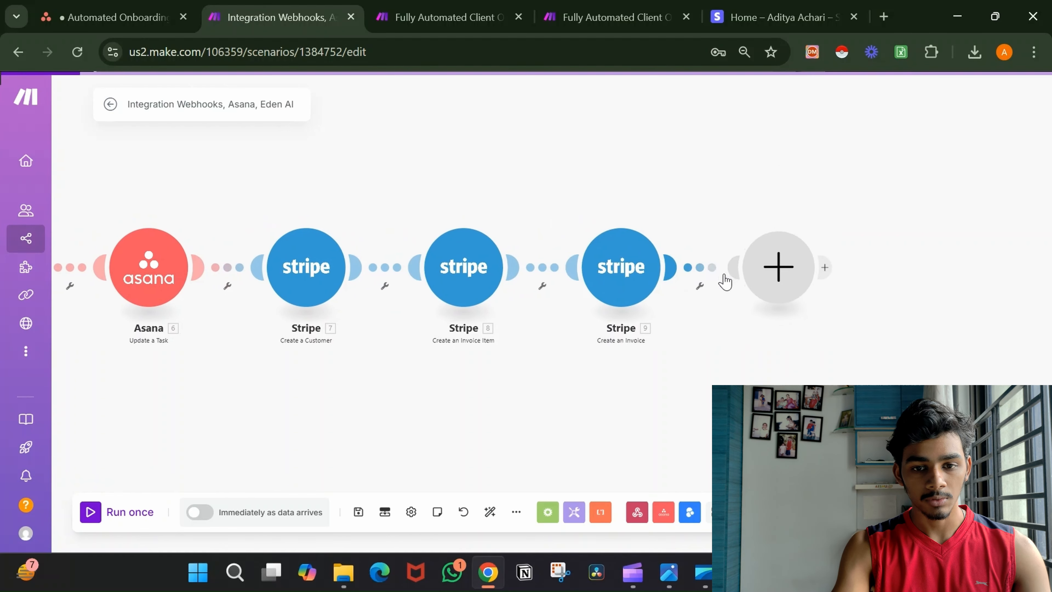
left_click(543, 302)
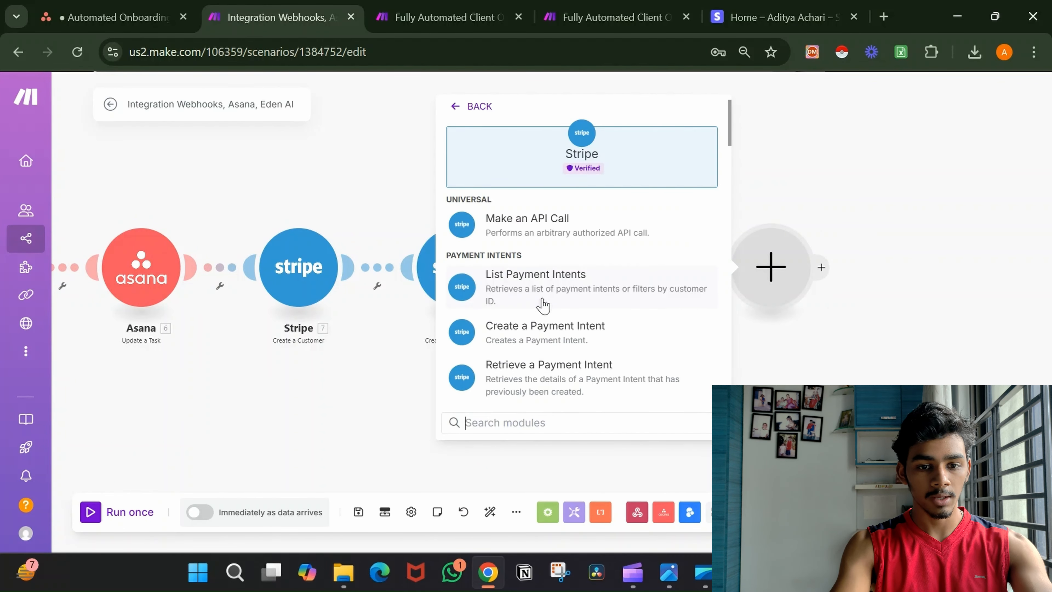
type("fin")
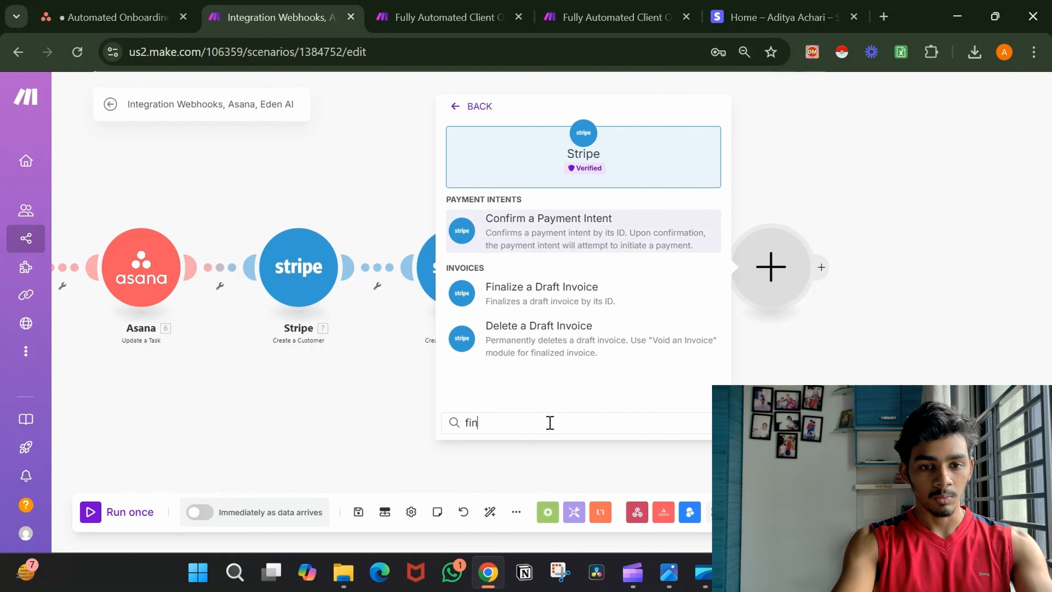
left_click(576, 301)
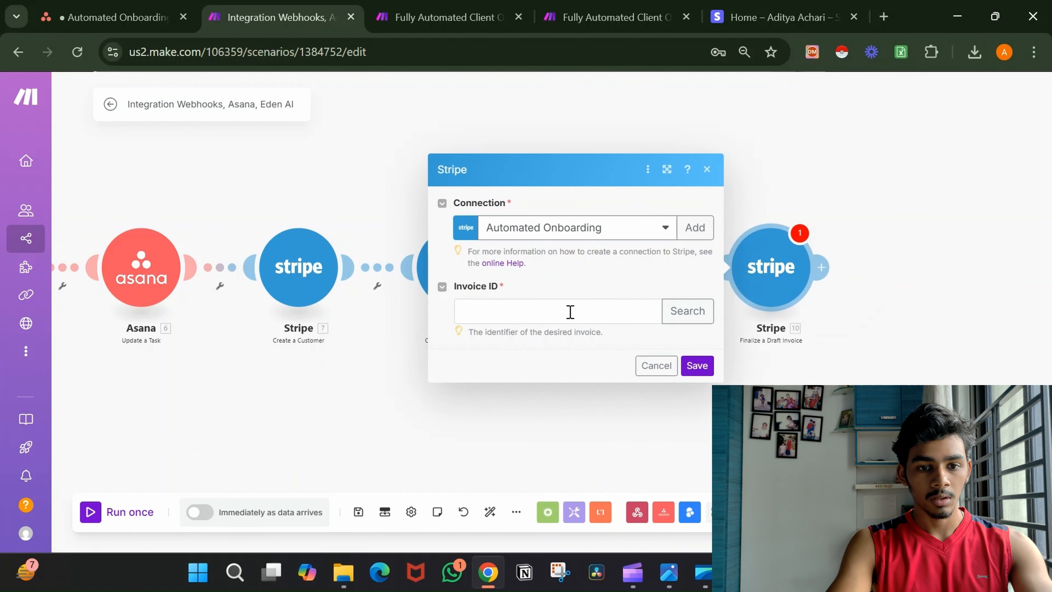
left_click(570, 311)
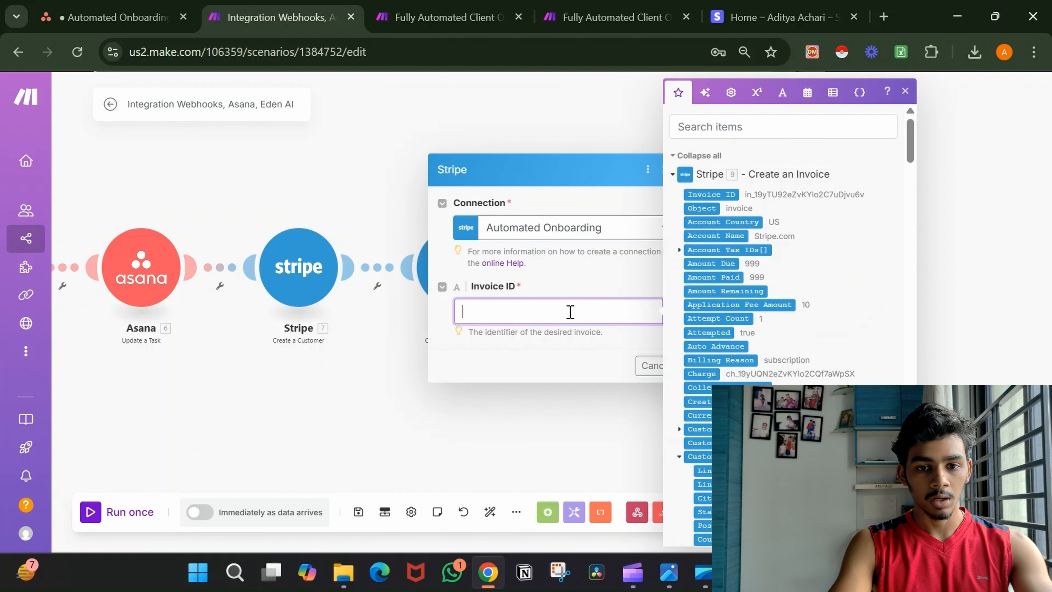
left_click(727, 194)
left_click(595, 288)
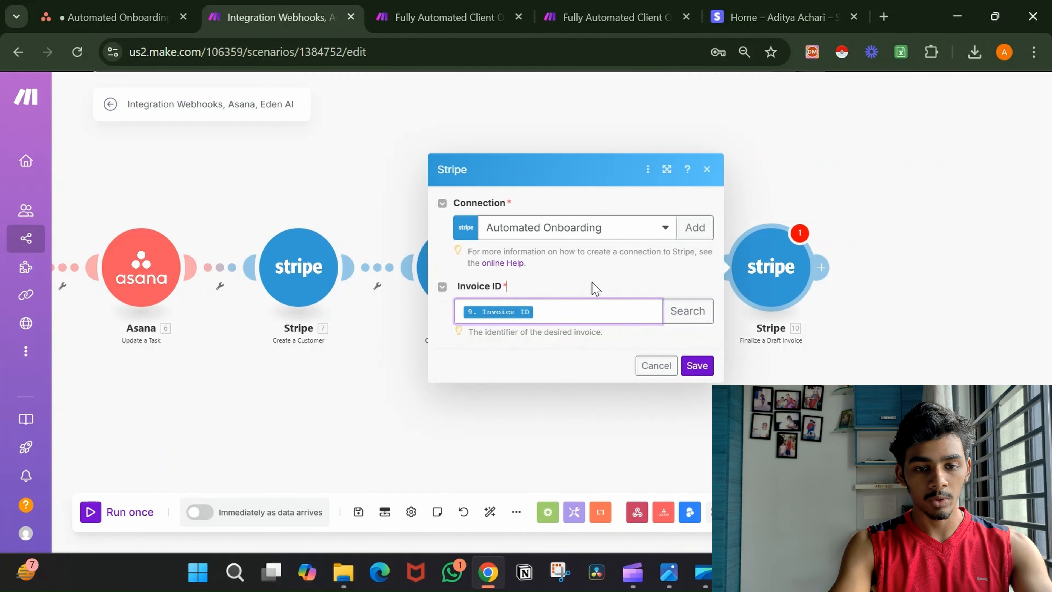
left_click(699, 366)
scroll(702, 366, "left", 6)
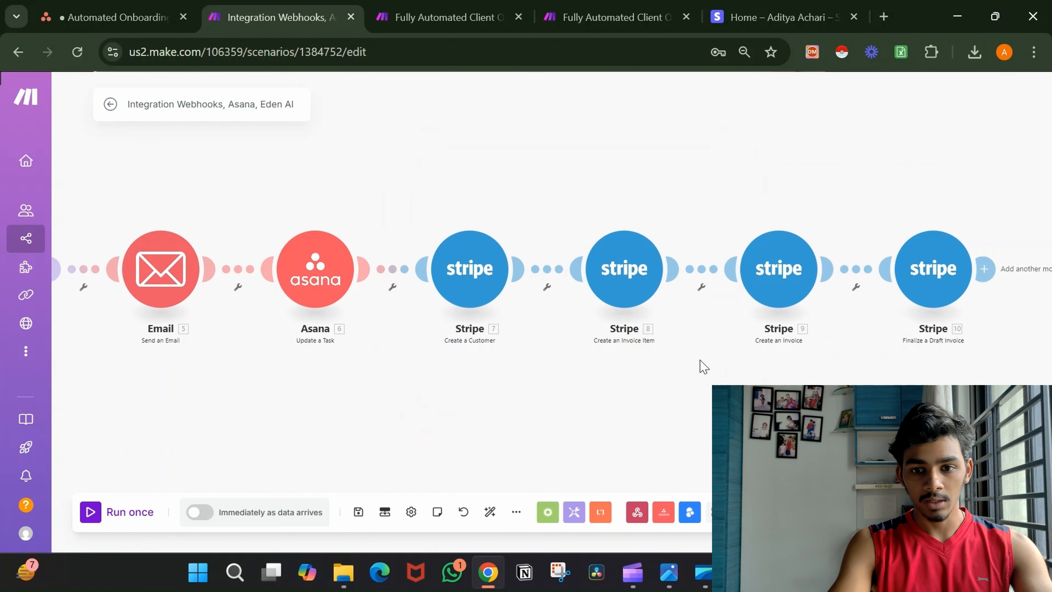
Start a filter after the Asana step and expand the Status custom field's values.
scroll(703, 367, "left", 2)
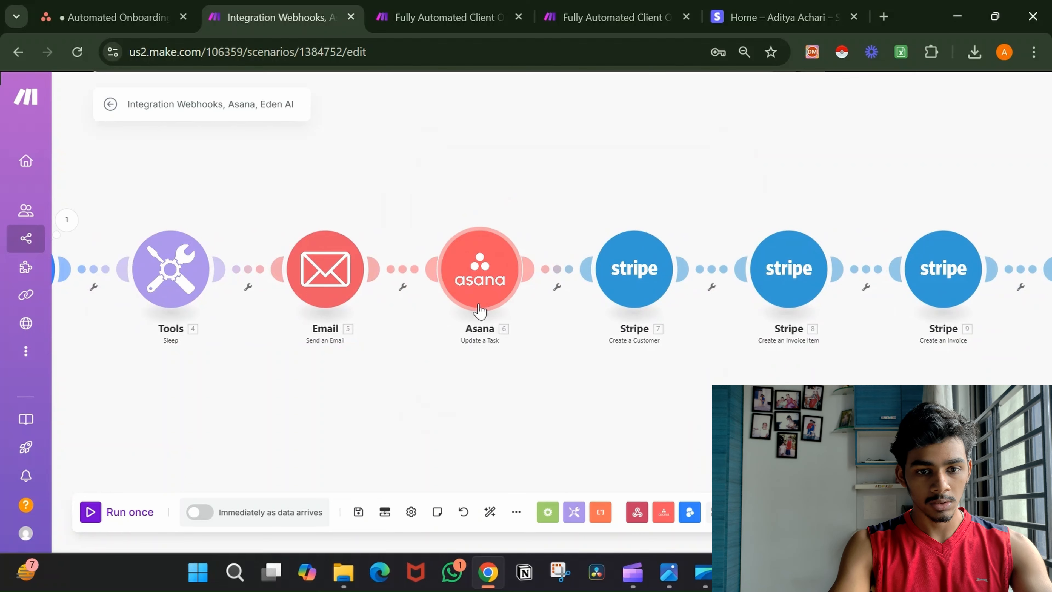
left_click(557, 271)
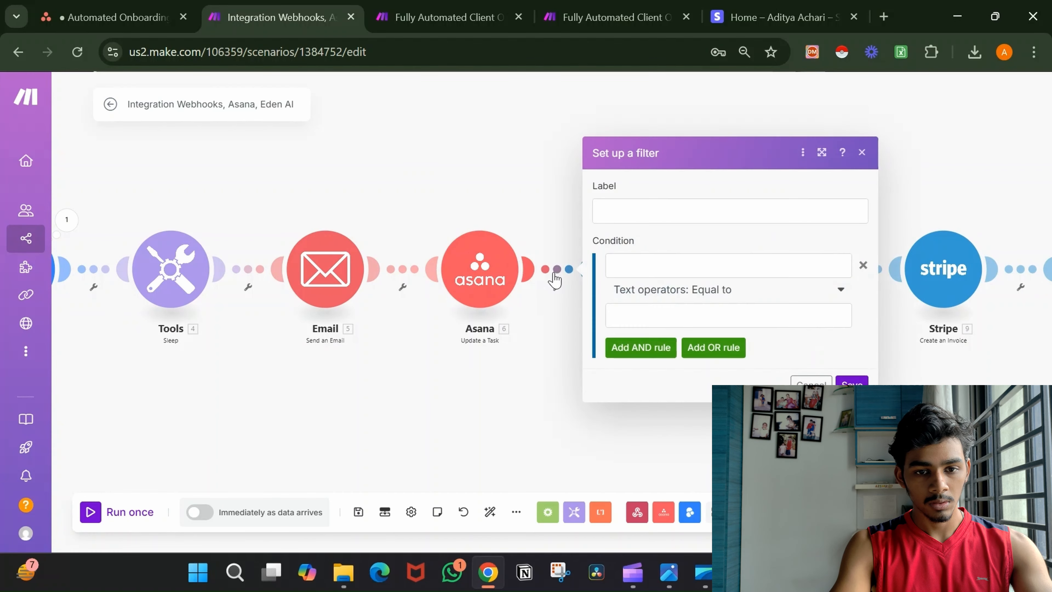
left_click(660, 261)
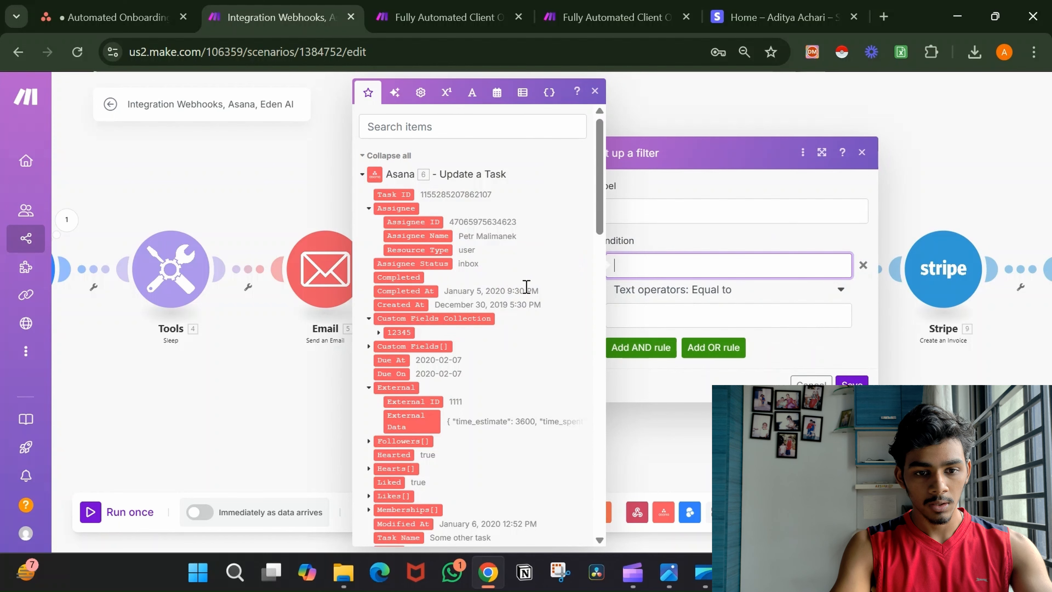
scroll(527, 290, "down", 8)
scroll(527, 292, "up", 6)
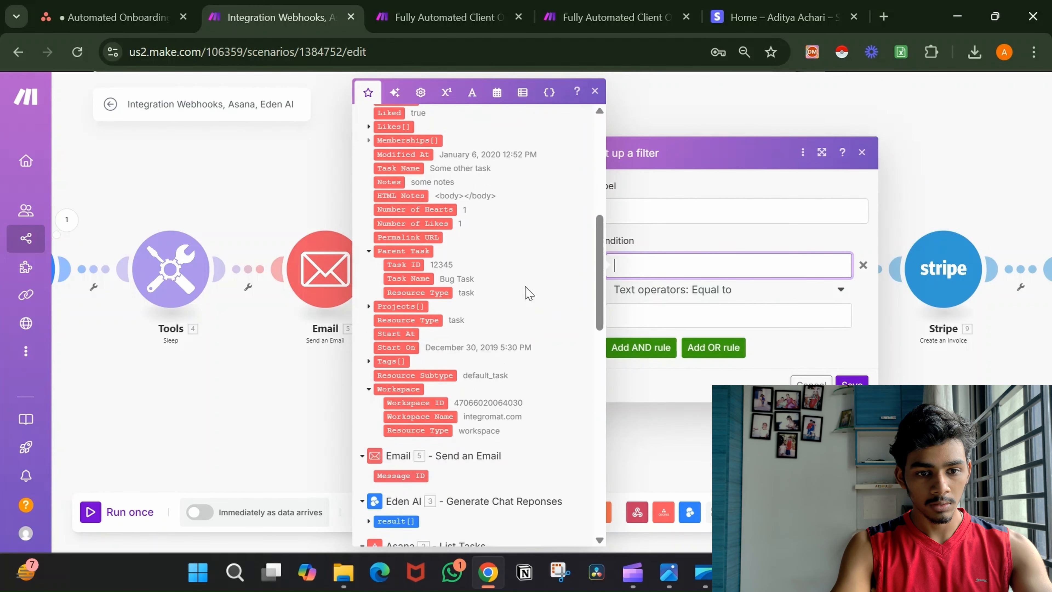
scroll(527, 293, "up", 1)
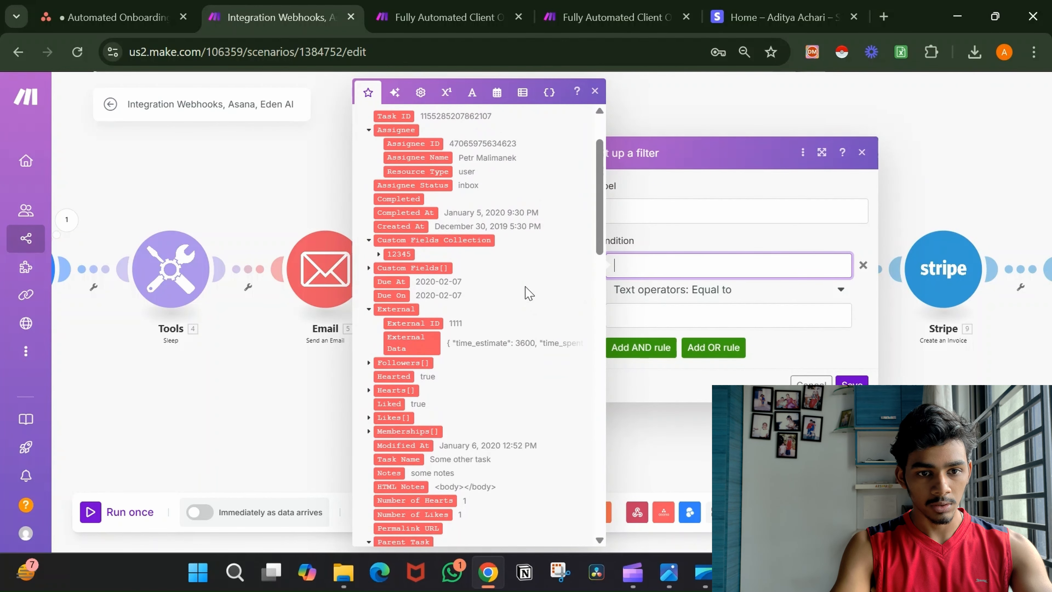
scroll(528, 293, "down", 3)
scroll(525, 292, "down", 15)
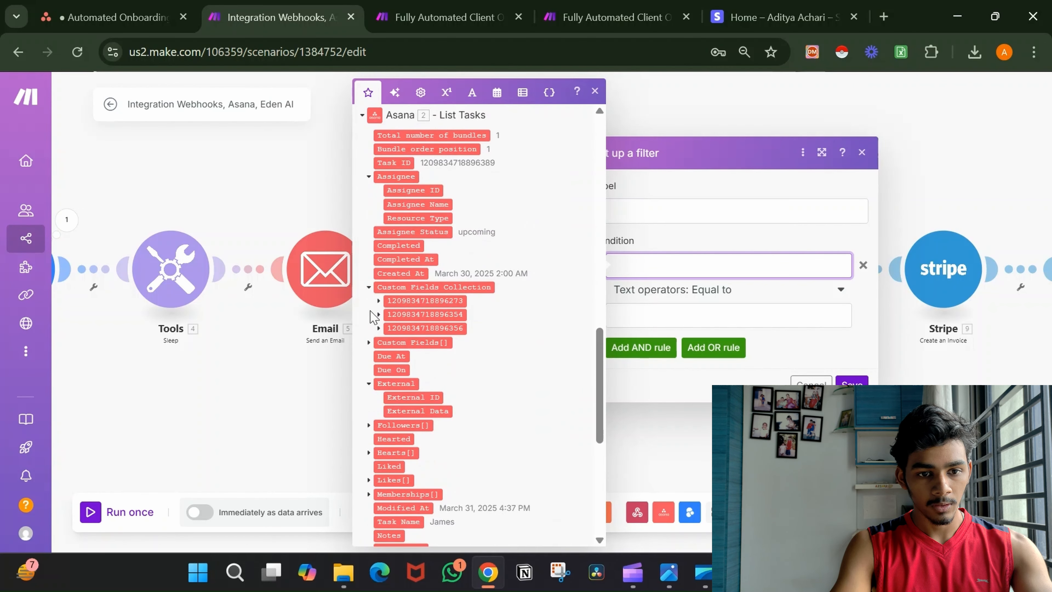
left_click(377, 315)
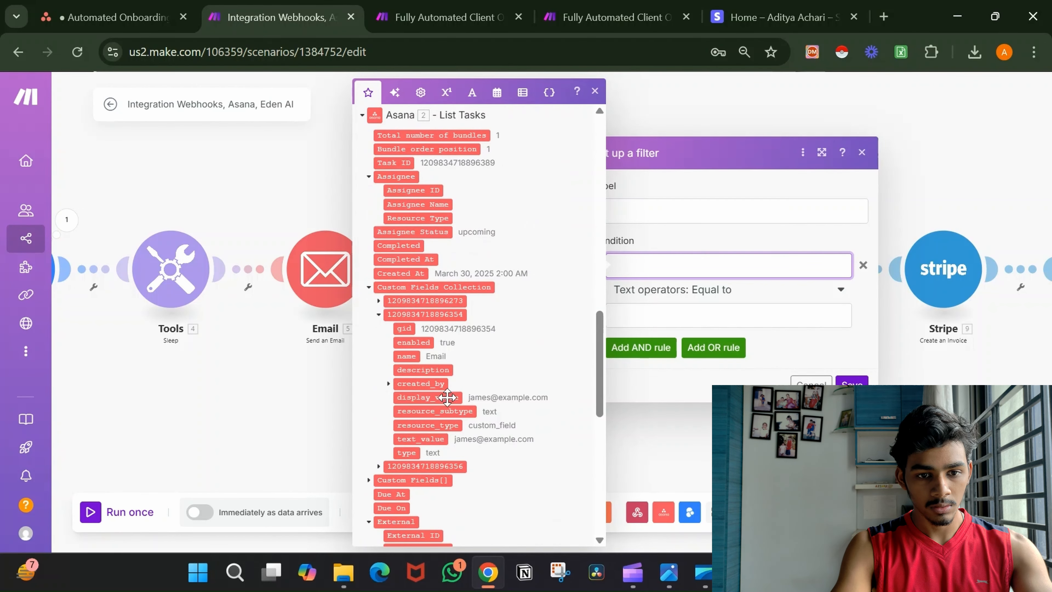
left_click(379, 301)
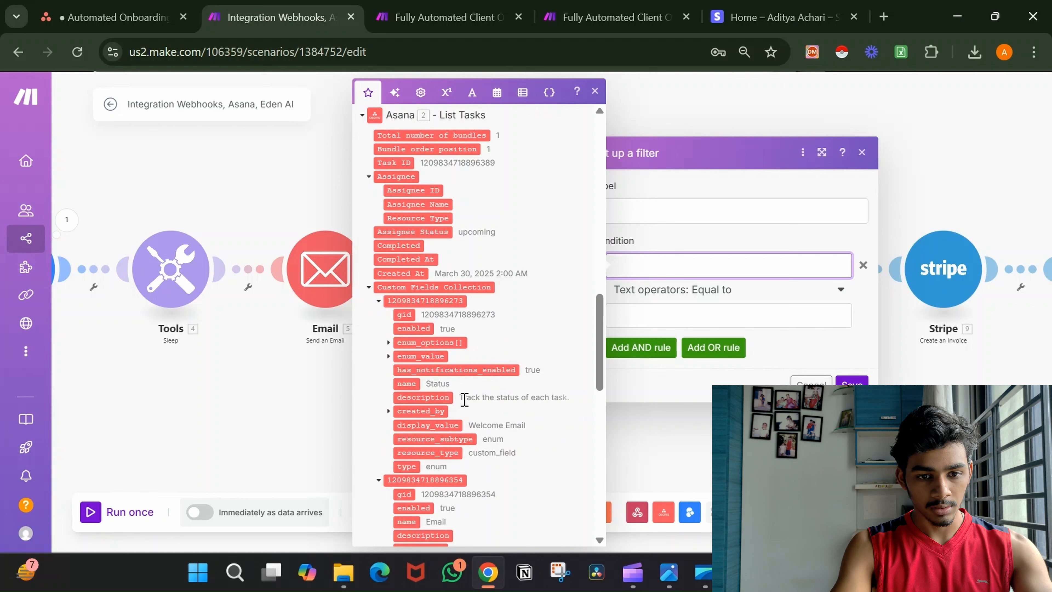
Set the condition to Status display_value equal to 'Send Invoice' and confirm.
left_click(440, 427)
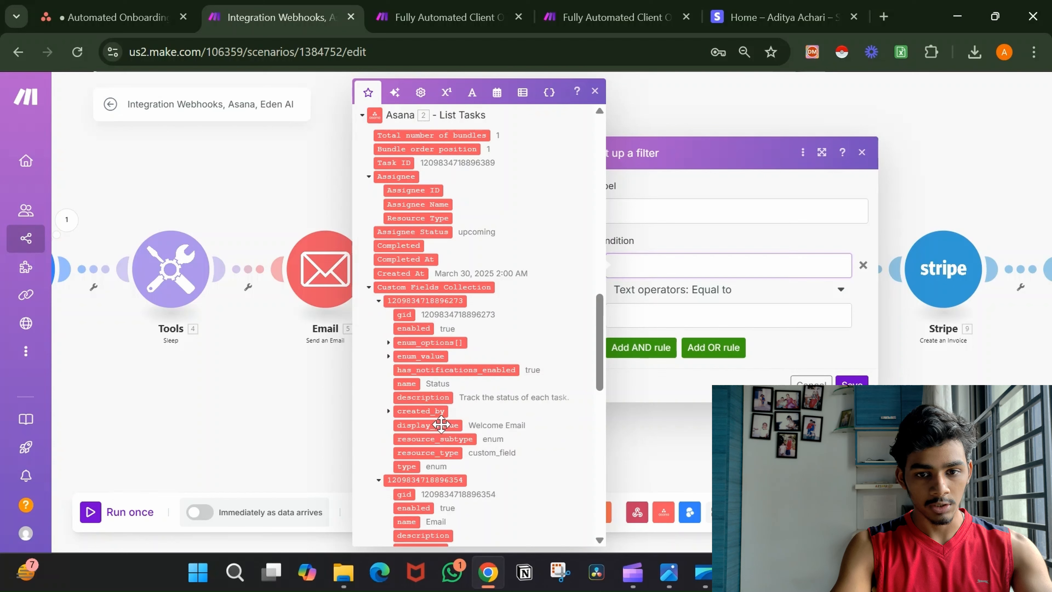
left_click(719, 329)
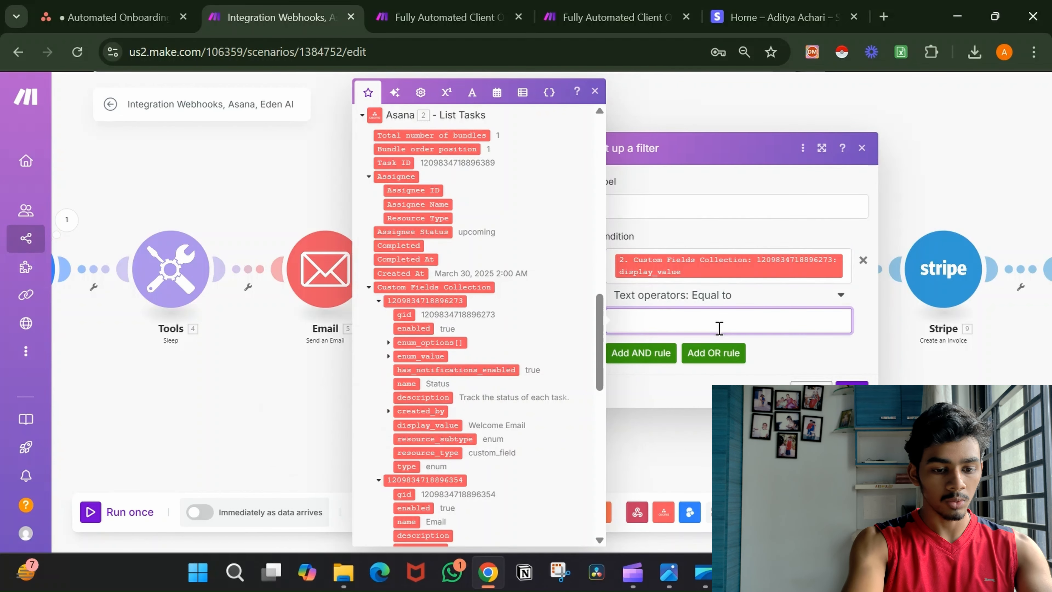
type("Send In")
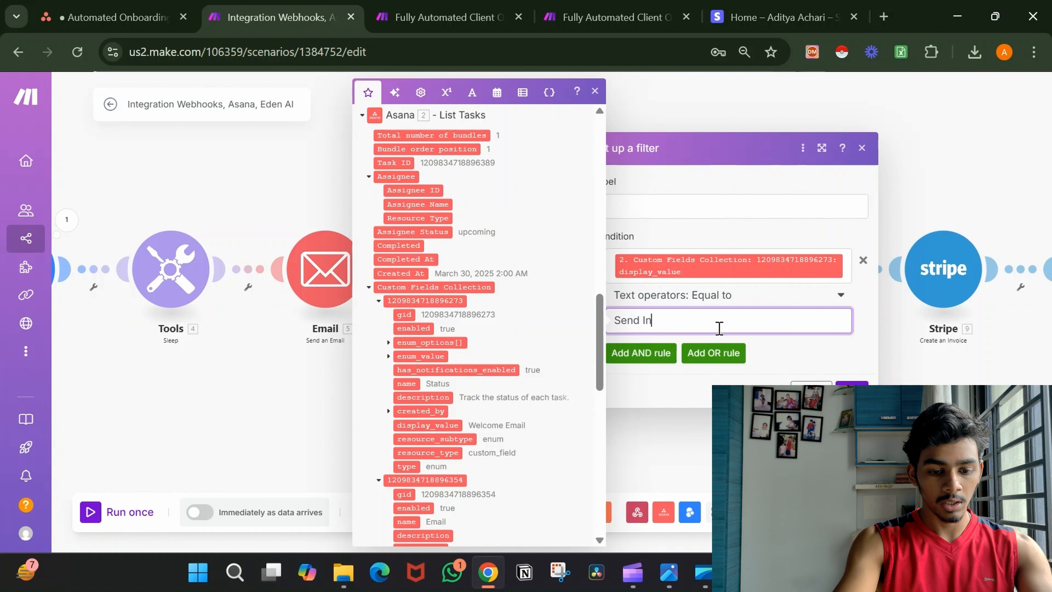
type("voice")
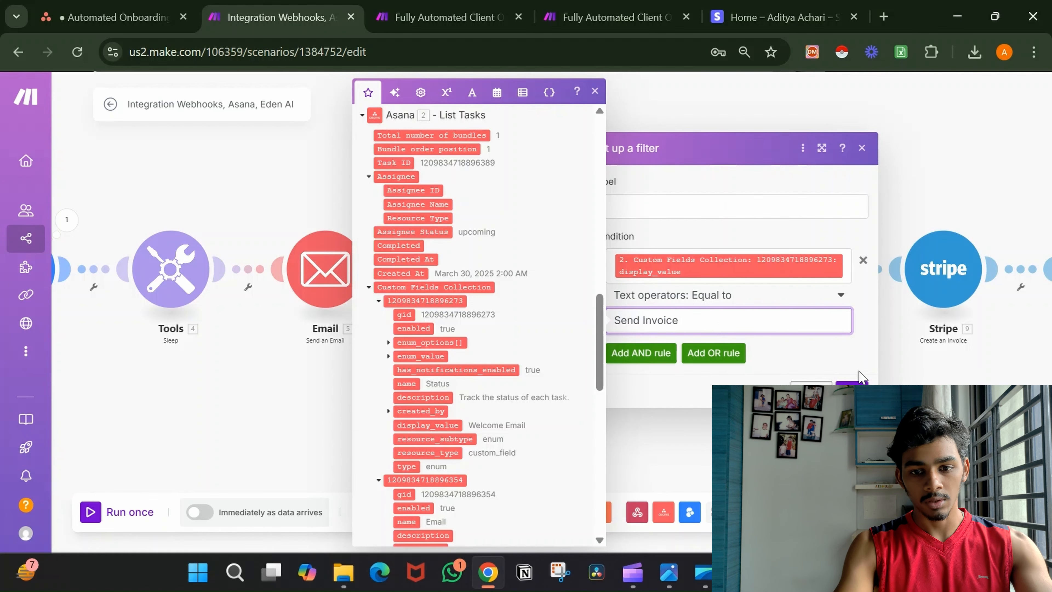
left_click(851, 390)
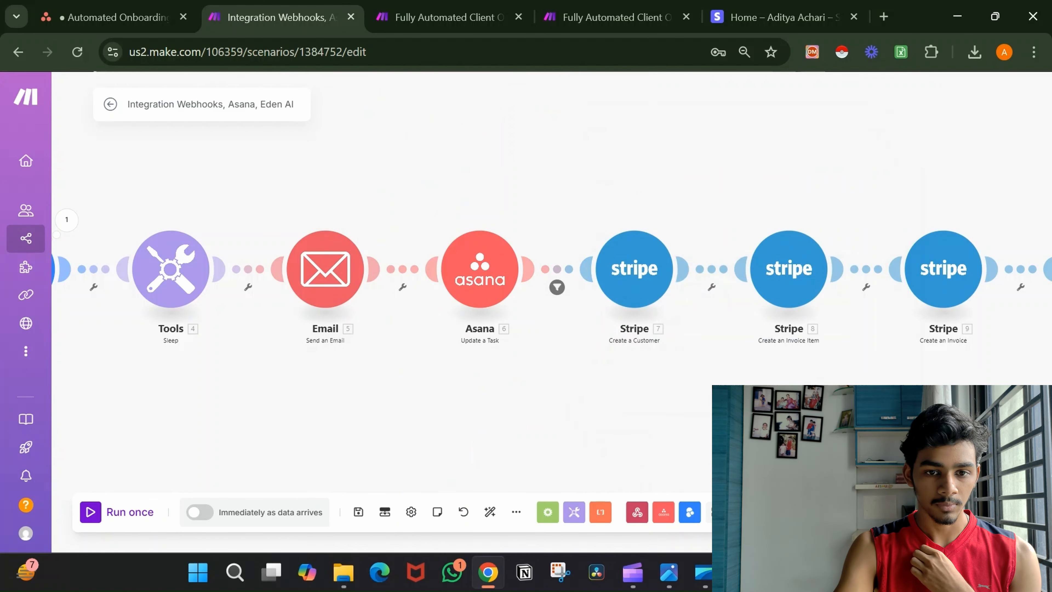
Start a single test run of the scenario with Run once.
scroll(745, 401, "down", 1)
scroll(722, 413, "down", 5)
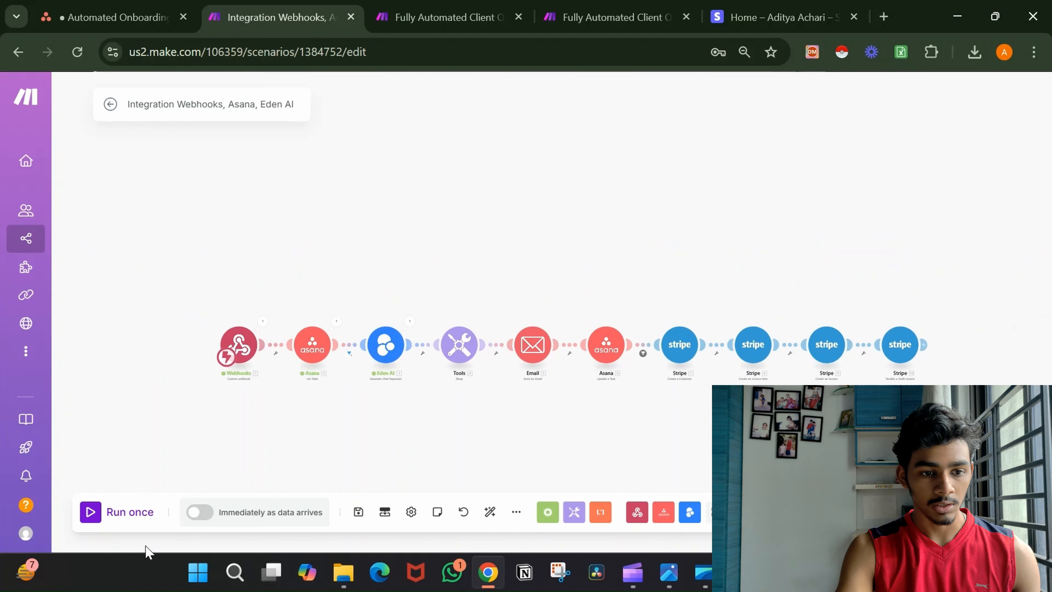
left_click(135, 514)
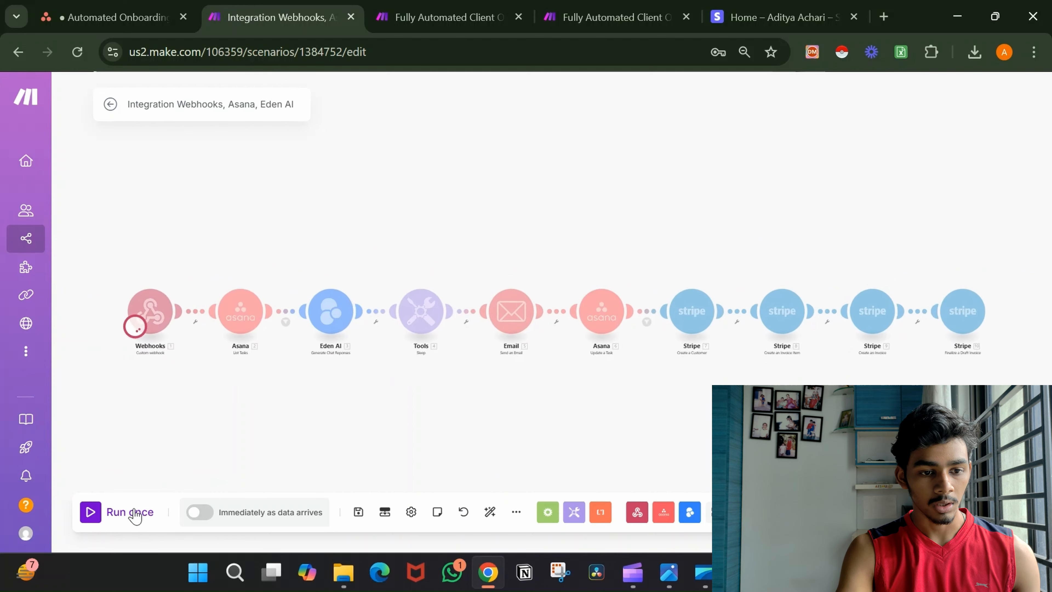
In Asana, clear the task's status, set it back to Welcome Email, then return to Make.
left_click(148, 5)
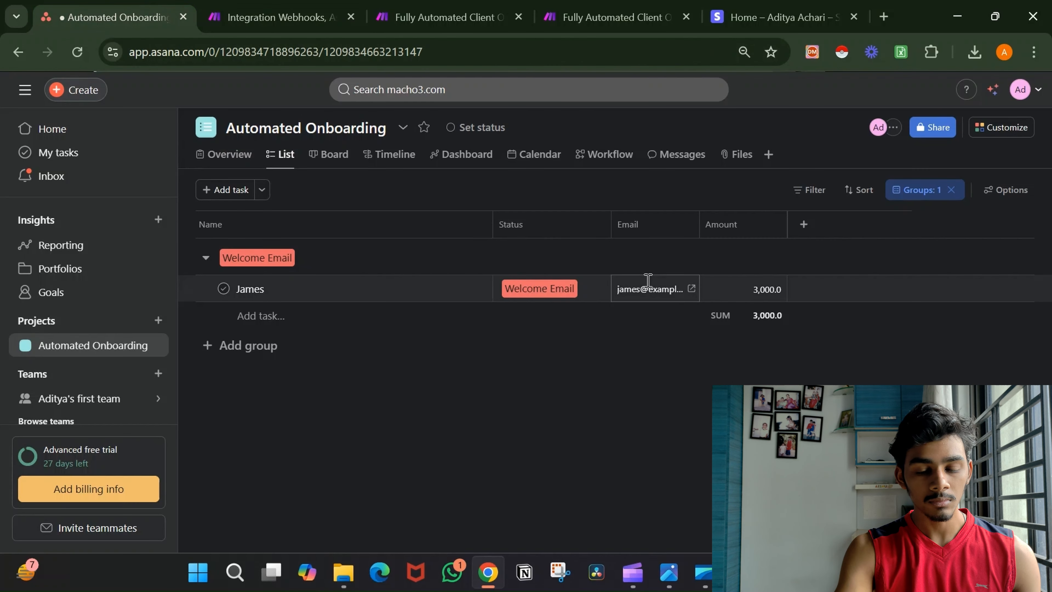
left_click(580, 286)
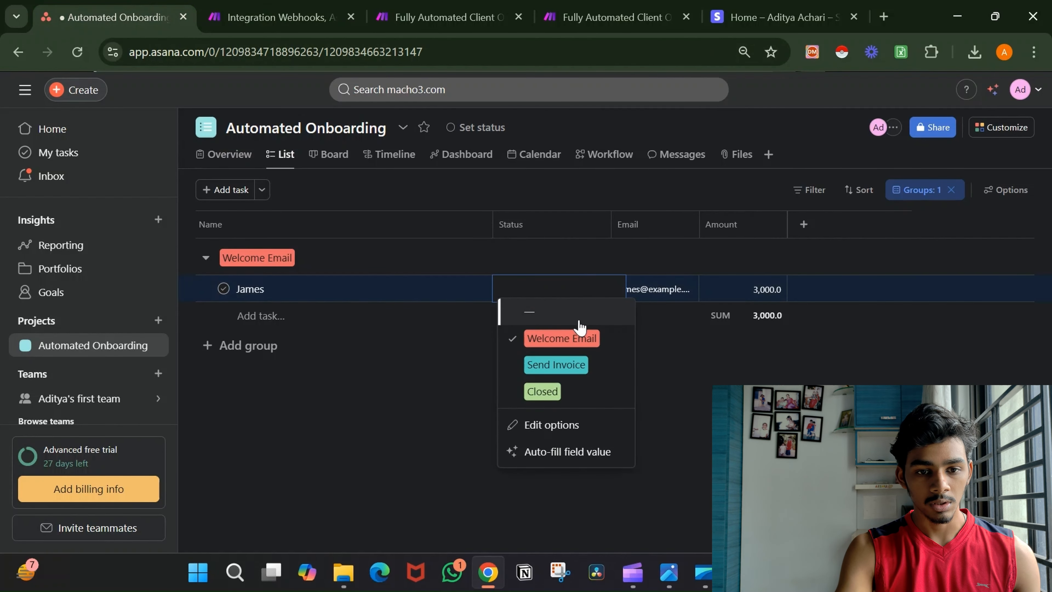
left_click(578, 321)
left_click(569, 298)
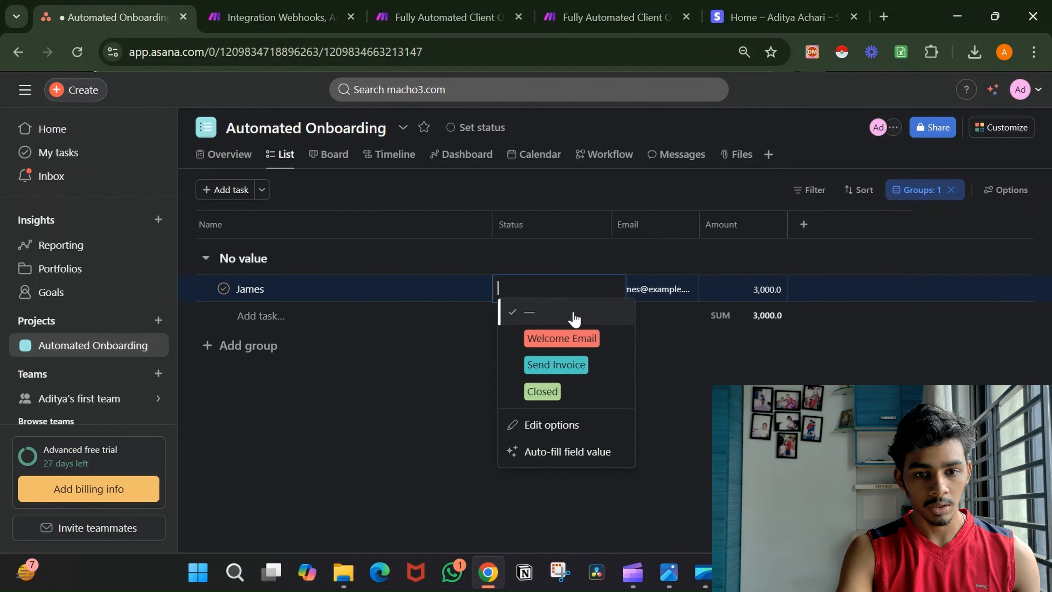
left_click(583, 347)
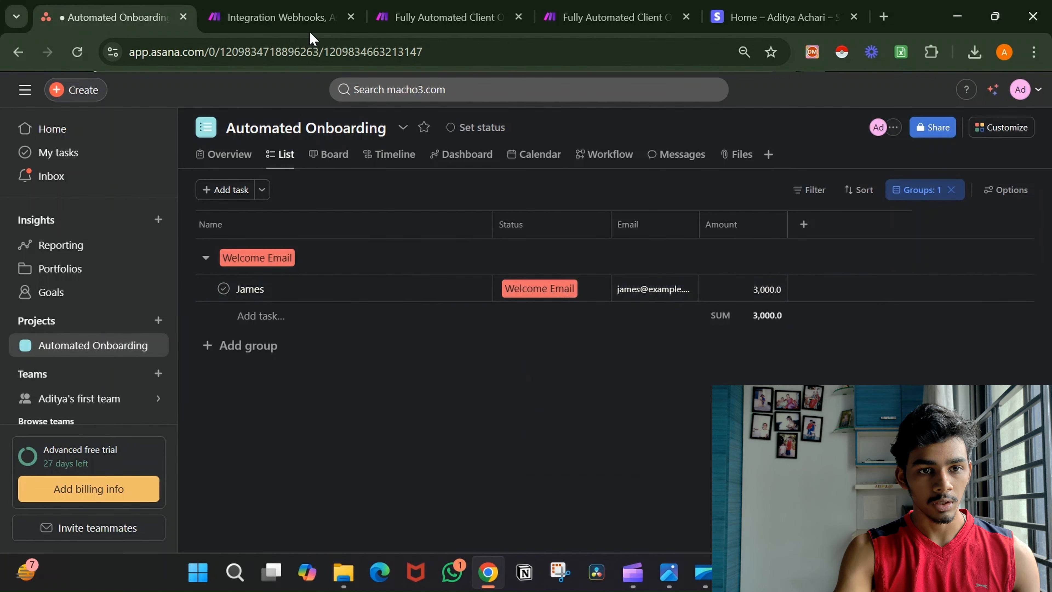
left_click(290, 18)
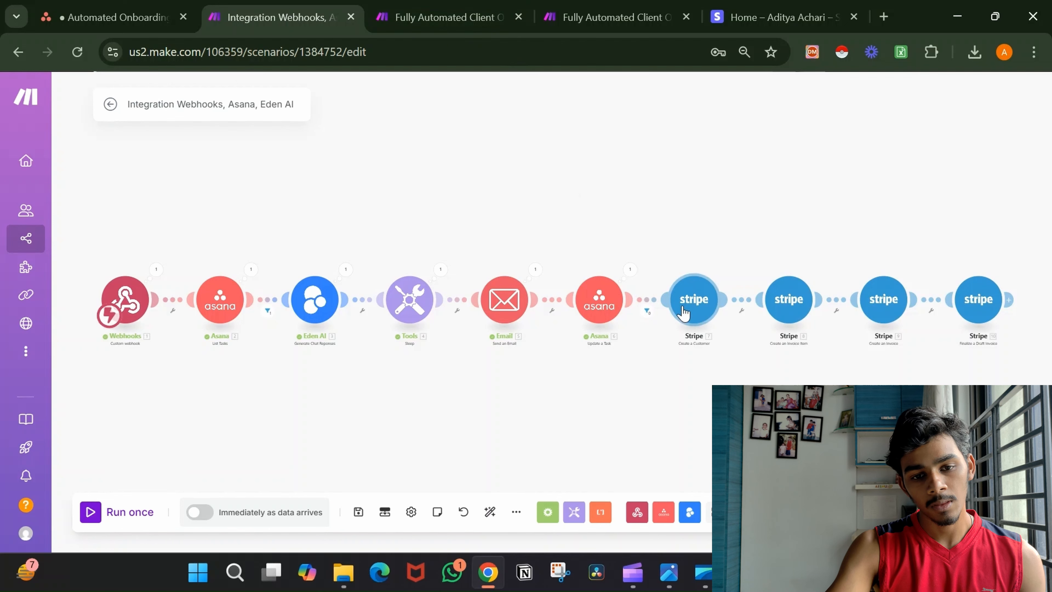
Inspect how the Send Invoice filter handled the bundle and check the task's status in Asana.
left_click(649, 307)
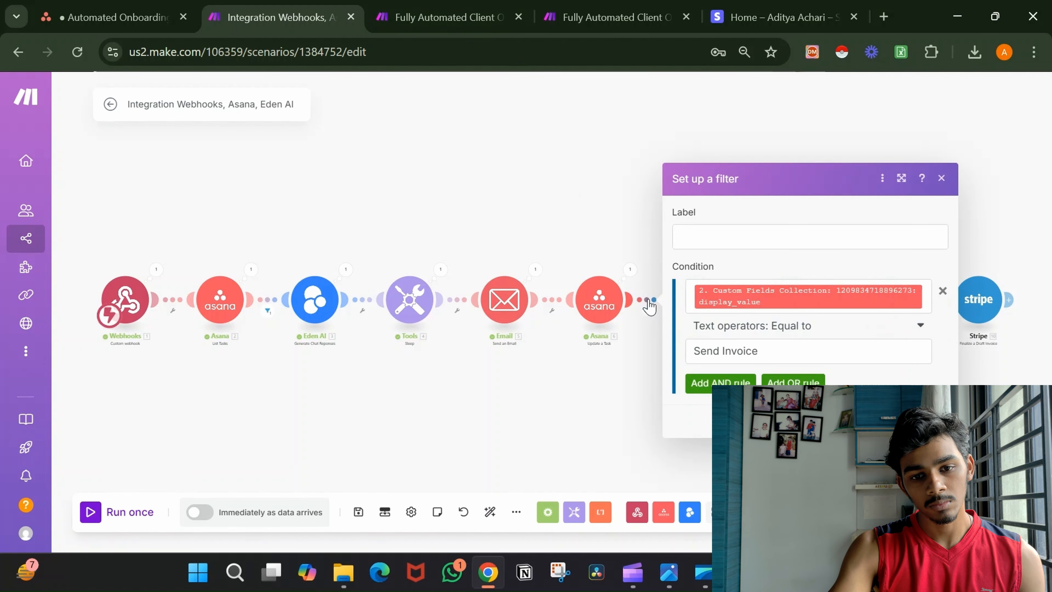
left_click(648, 327)
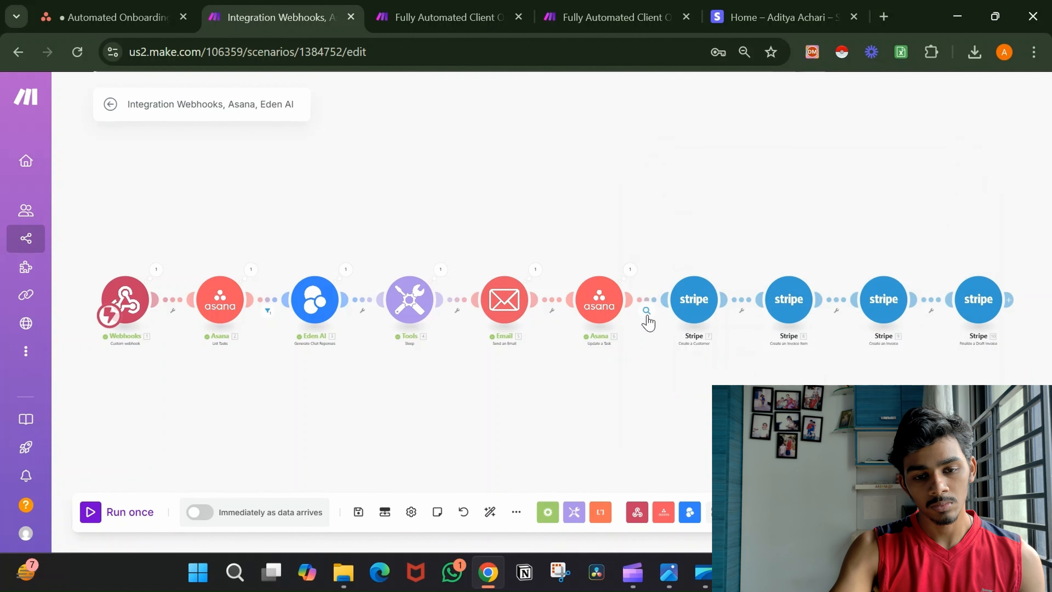
left_click(647, 314)
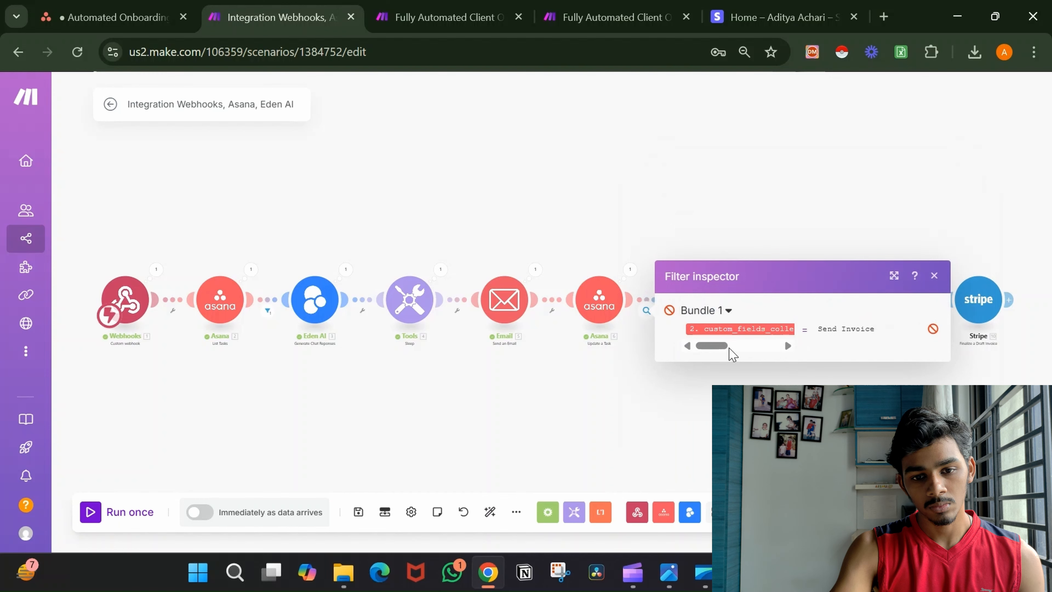
left_click_drag(726, 346, 826, 352)
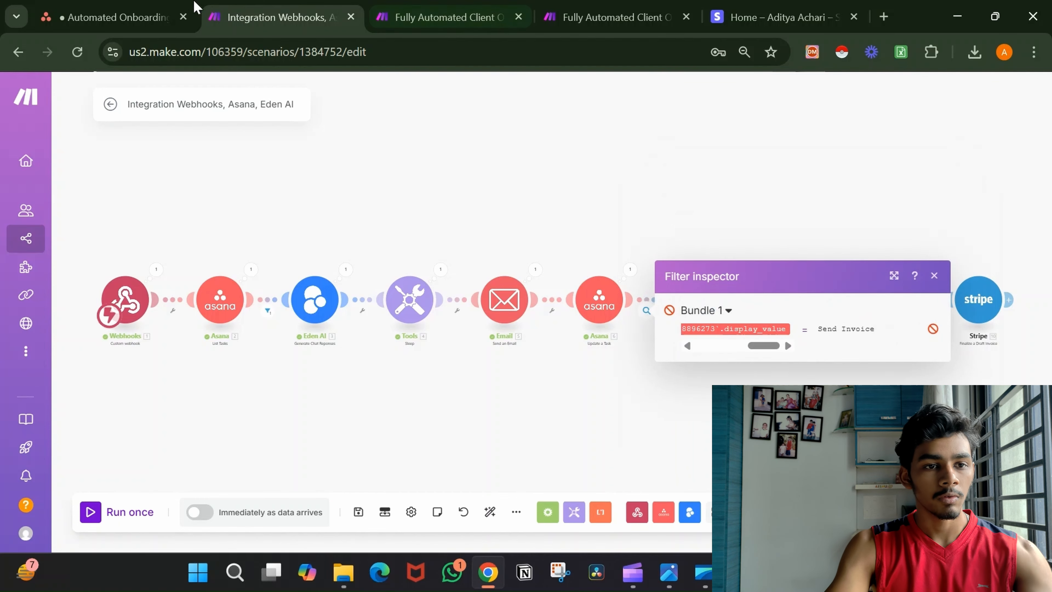
left_click(178, 10)
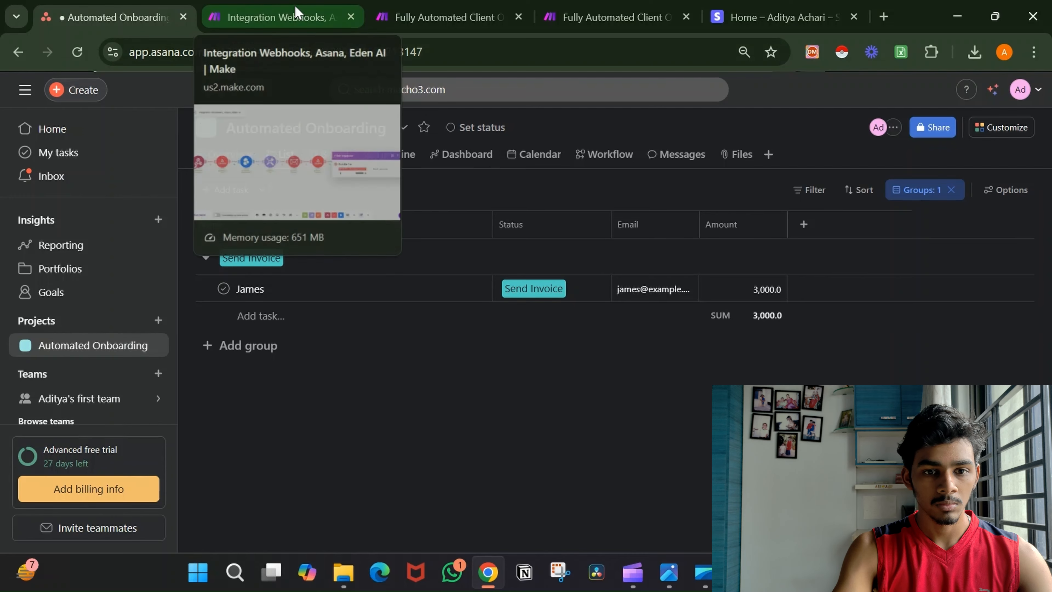
left_click(296, 13)
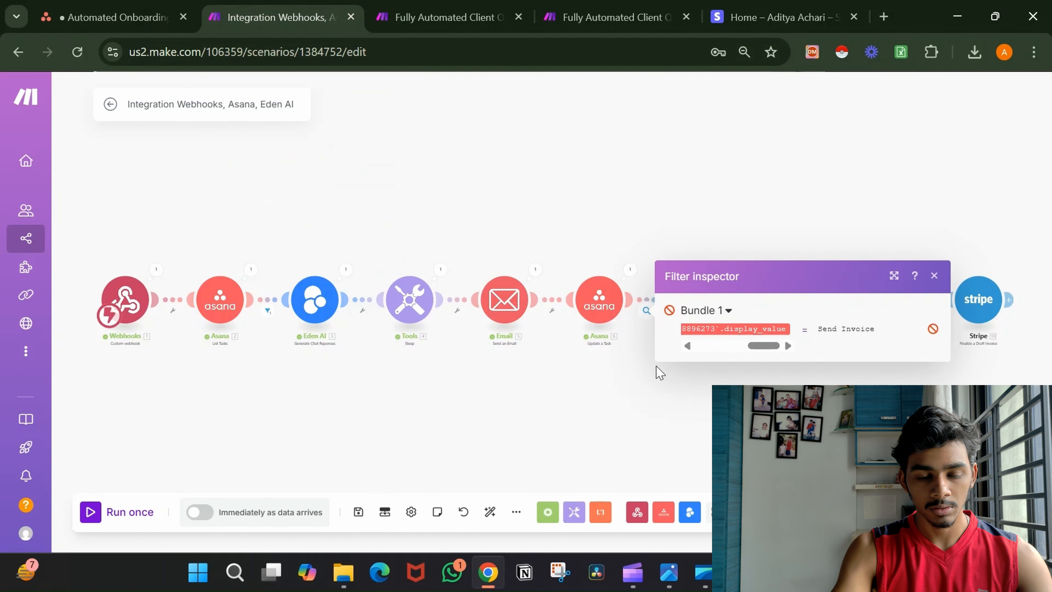
Open the Client Onboarding System 1.1 scenario and inspect its filter result and condition.
left_click(428, 7)
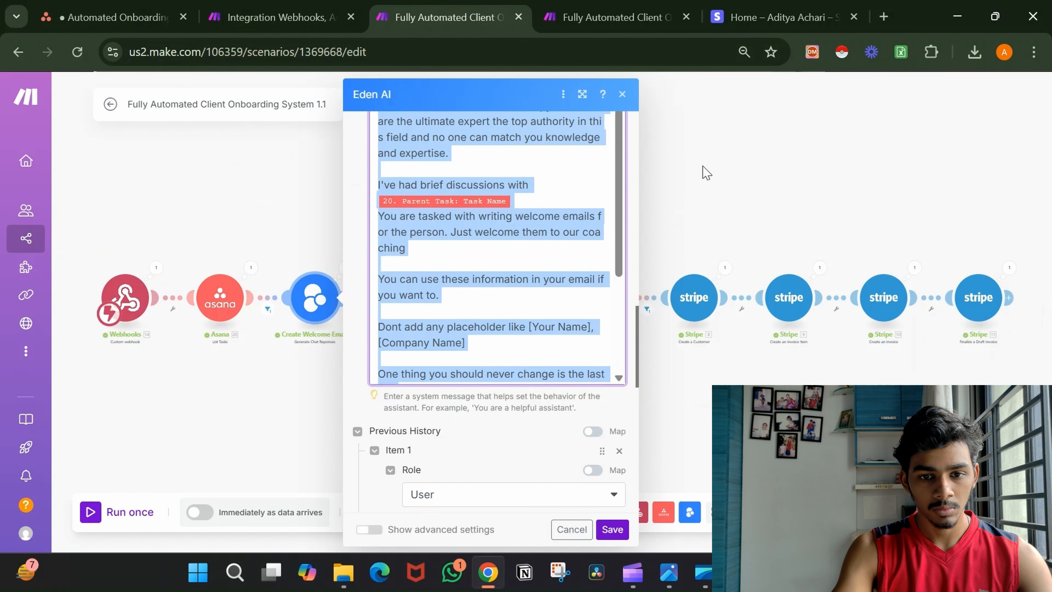
left_click(707, 172)
left_click(646, 308)
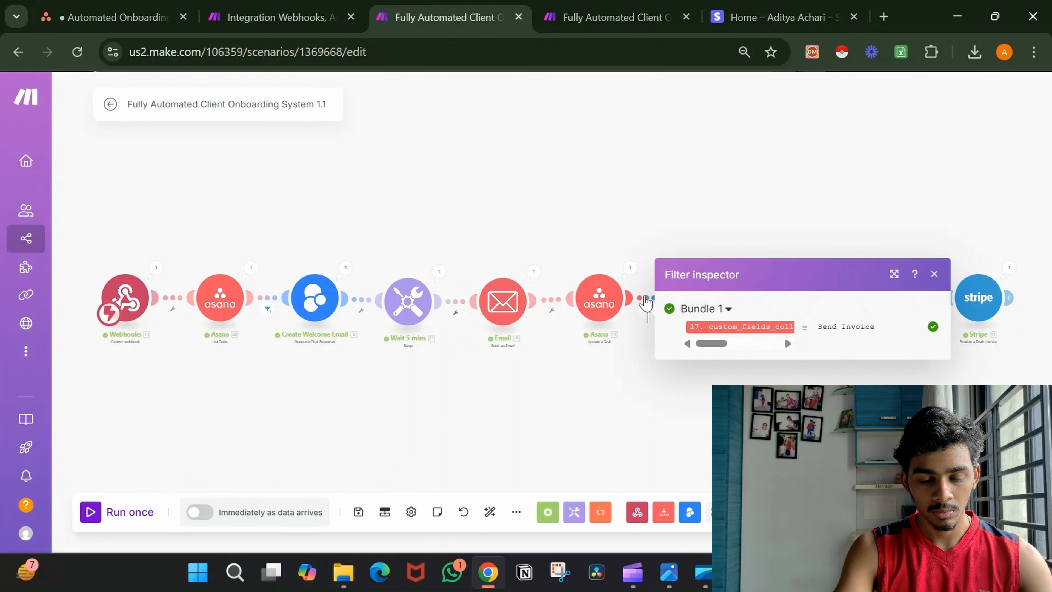
left_click(645, 299)
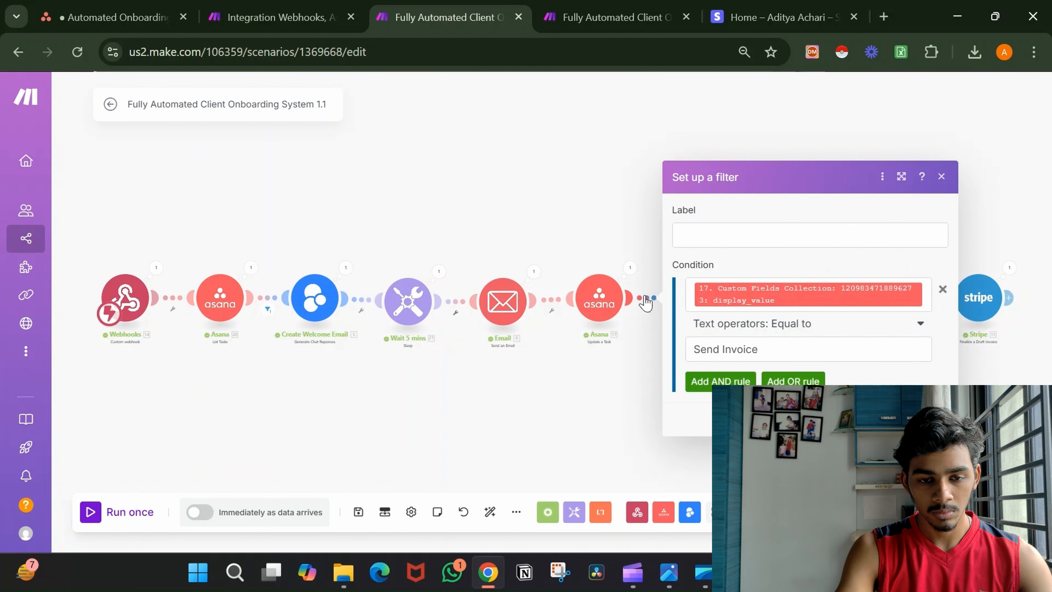
Back in the Integration Webhooks scenario, inspect the Asana update step's custom fields output.
left_click(282, 16)
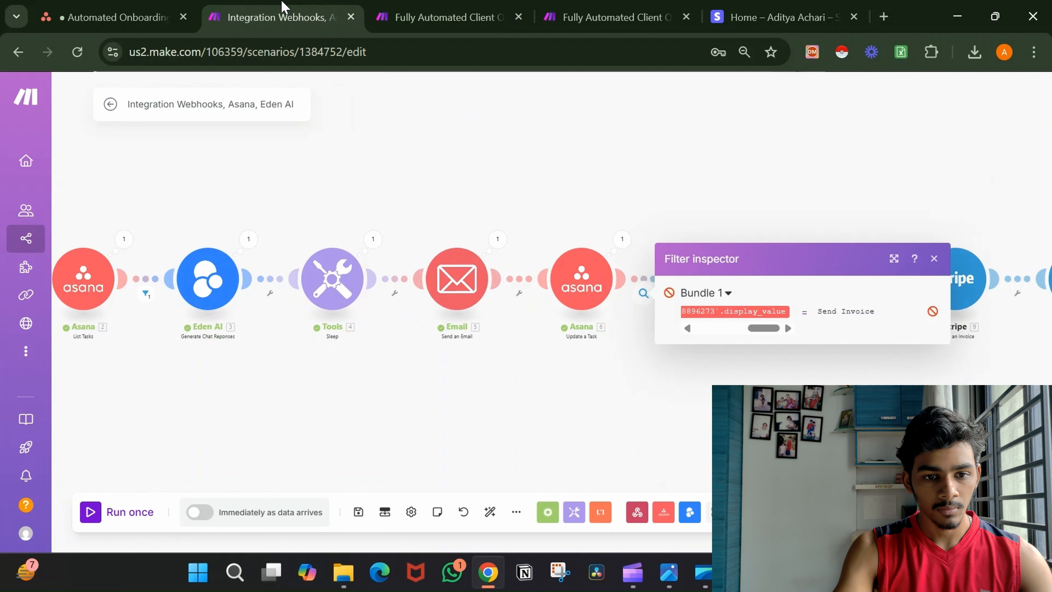
left_click(691, 401)
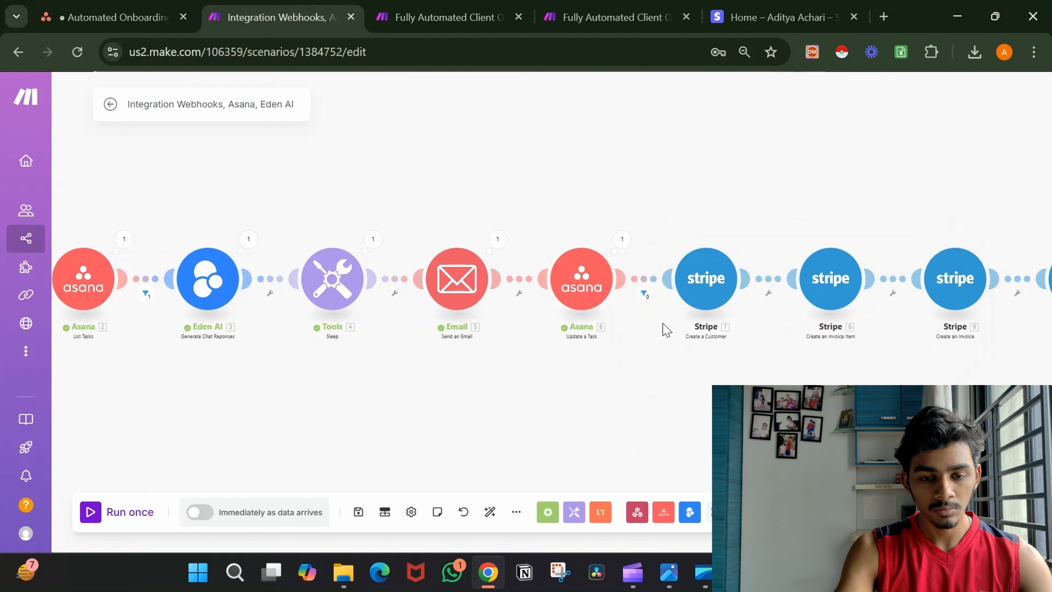
left_click(623, 239)
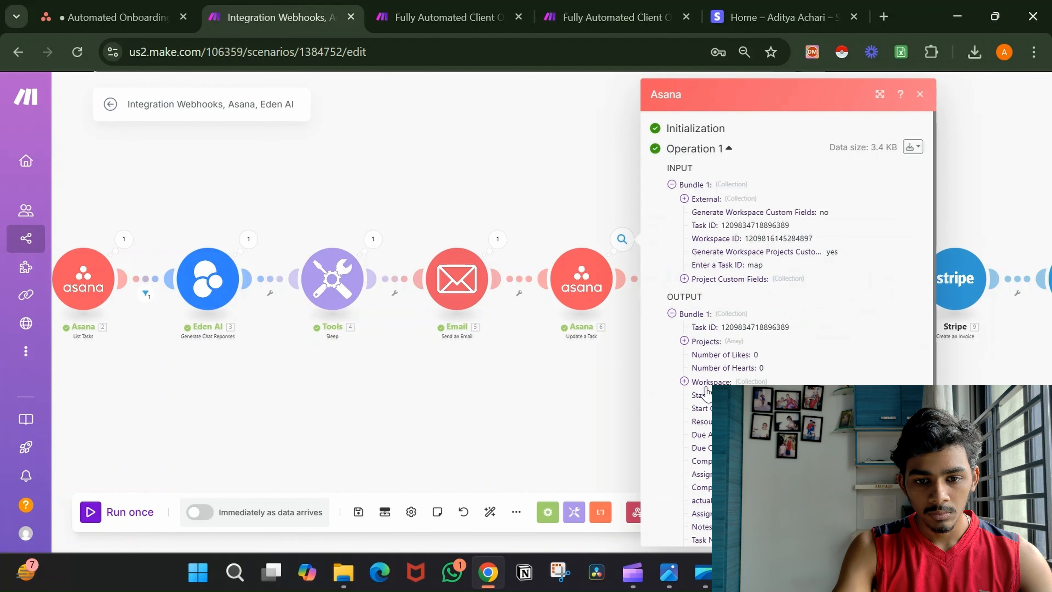
scroll(706, 391, "down", 6)
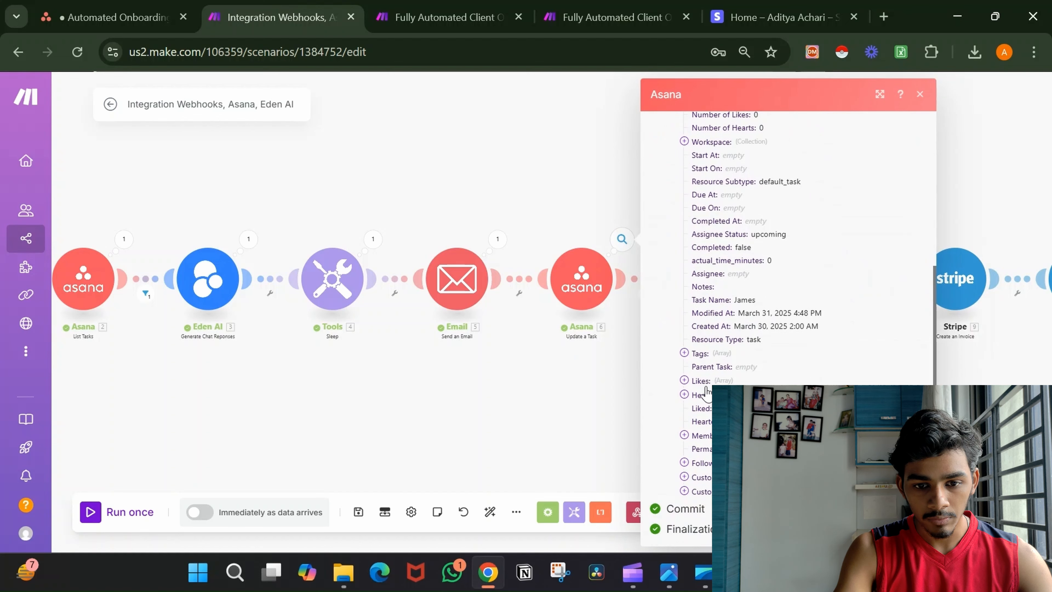
left_click(685, 491)
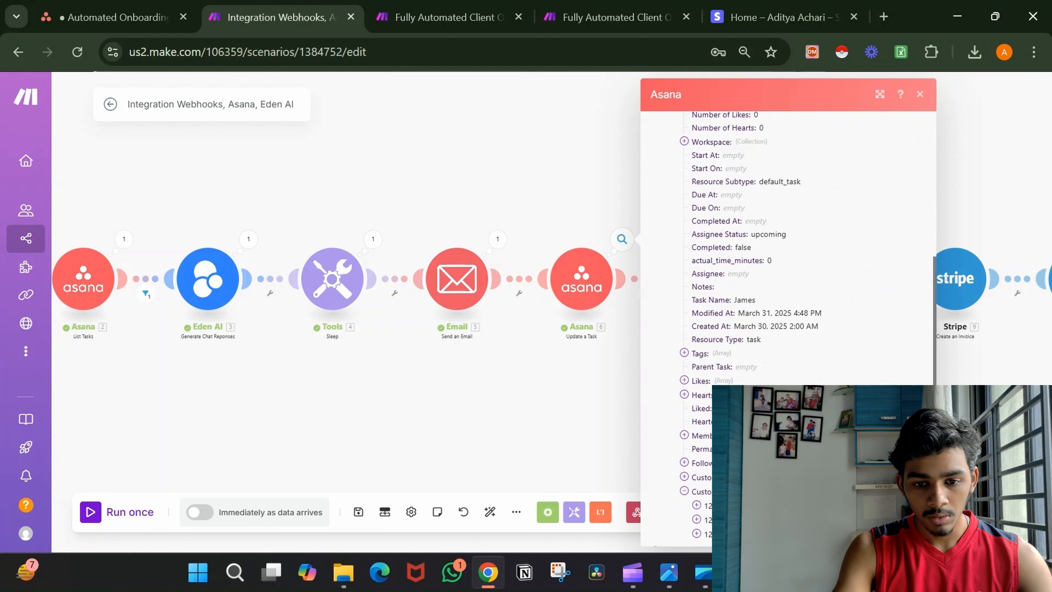
scroll(687, 493, "down", 1)
left_click(697, 463)
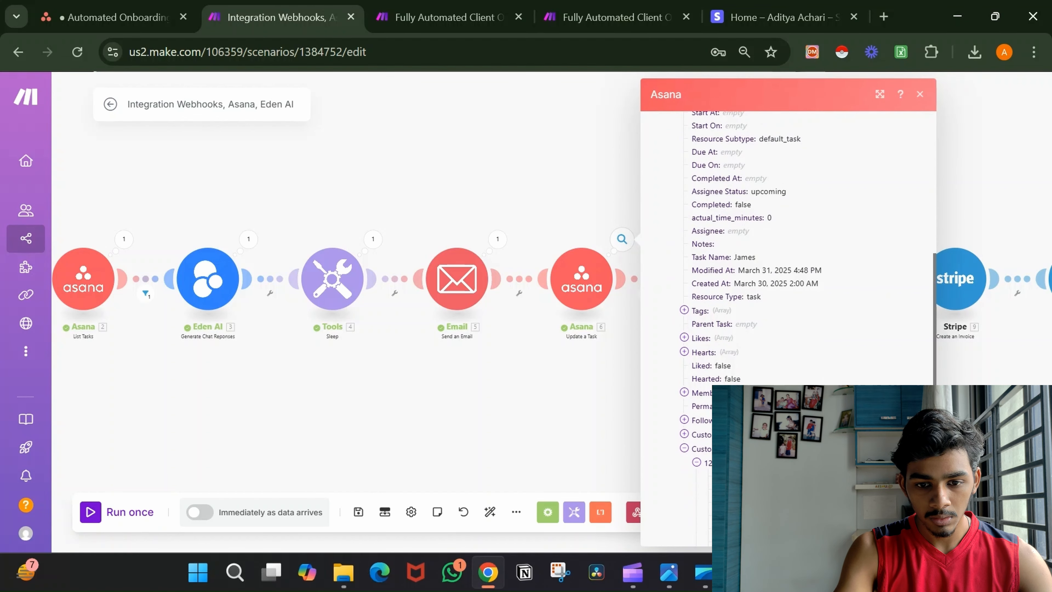
scroll(698, 470, "down", 3)
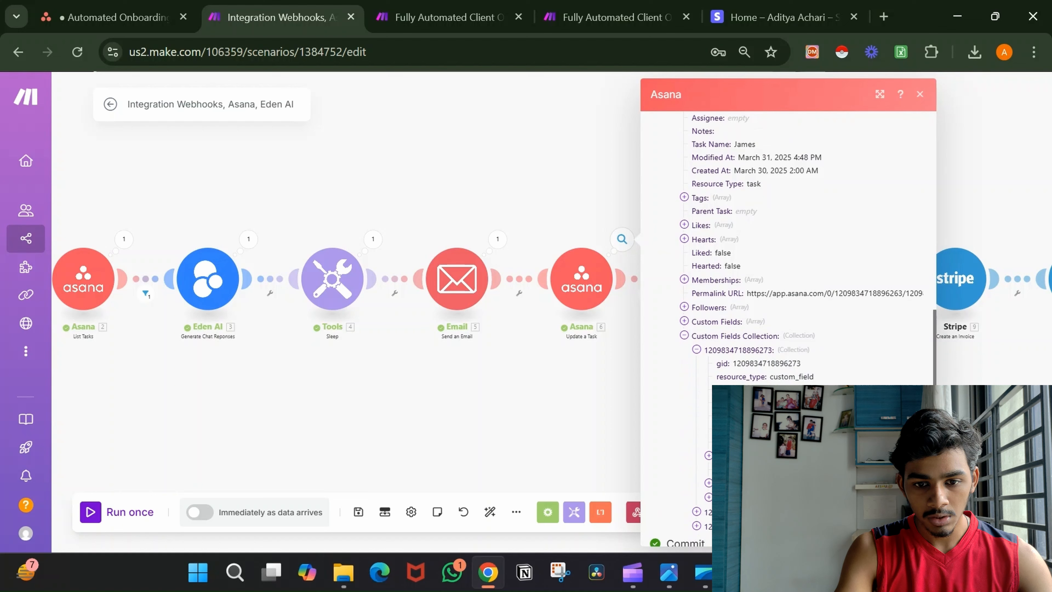
left_click(598, 399)
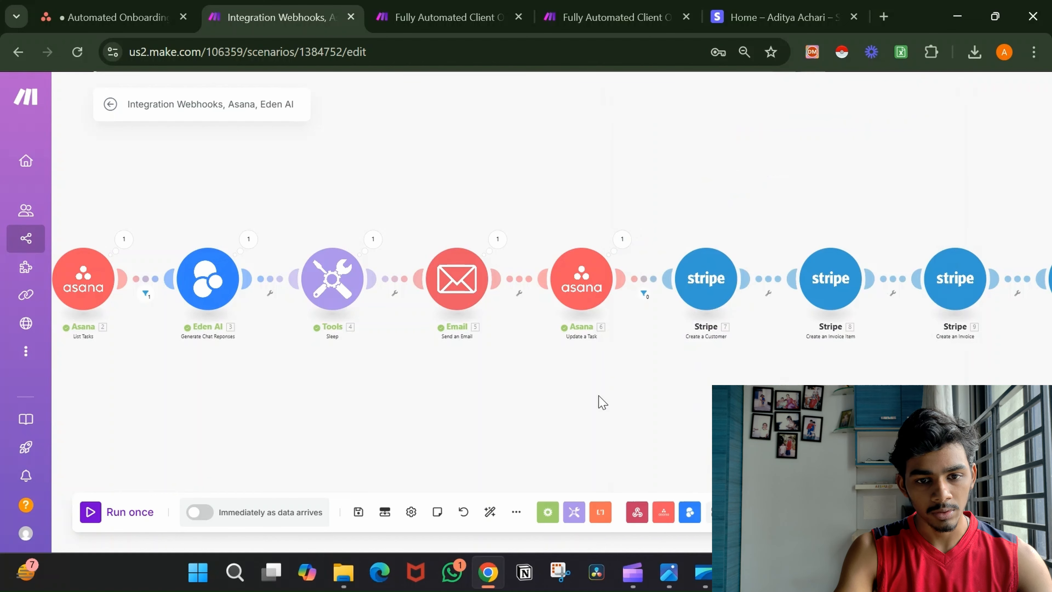
Recheck the filter's result and condition, run the scenario once, and open the filter before Stripe.
left_click(648, 295)
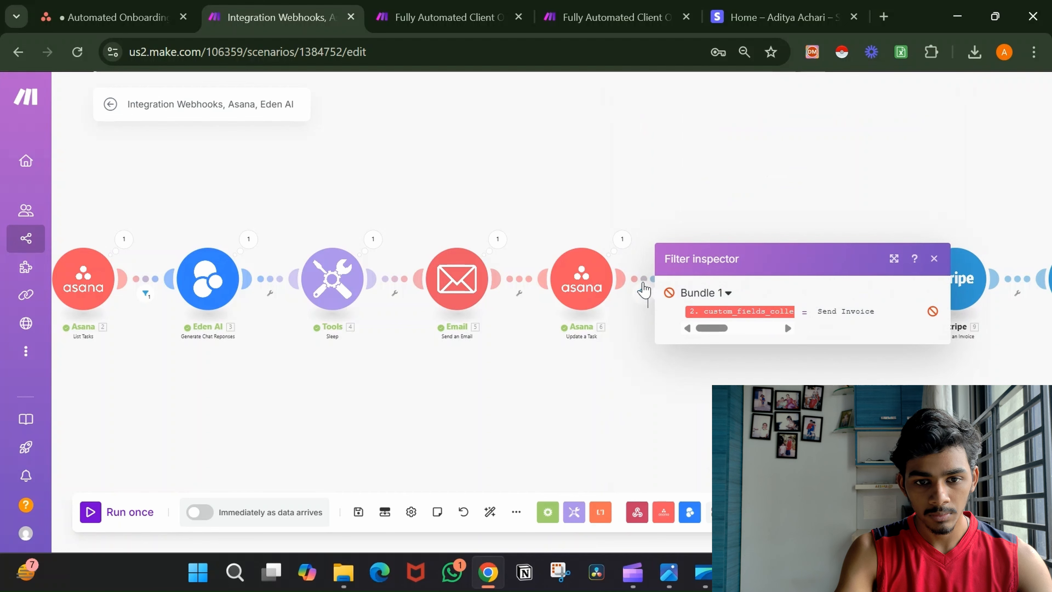
left_click(644, 285)
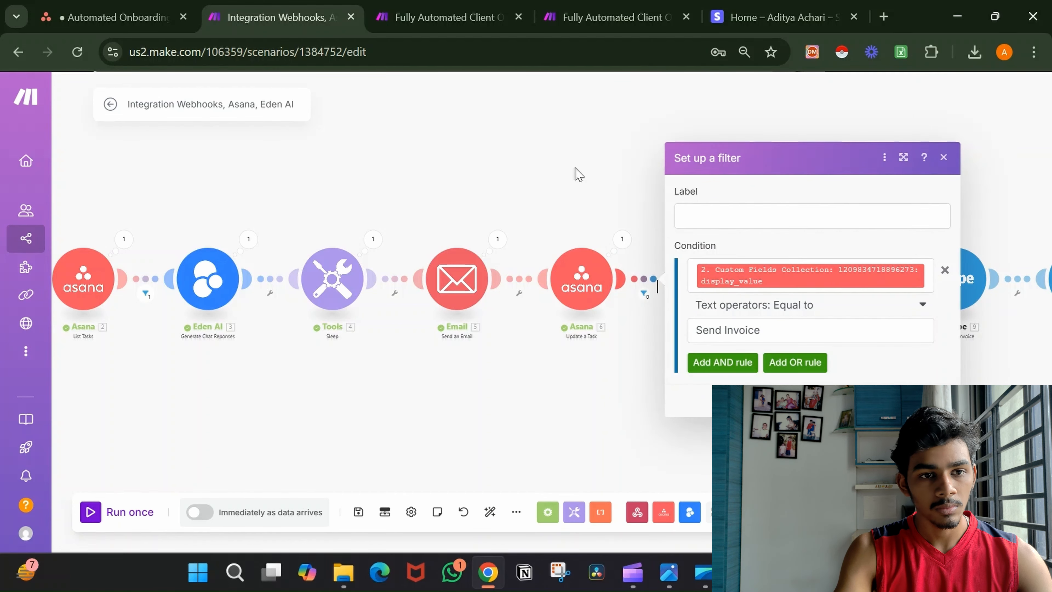
left_click(128, 6)
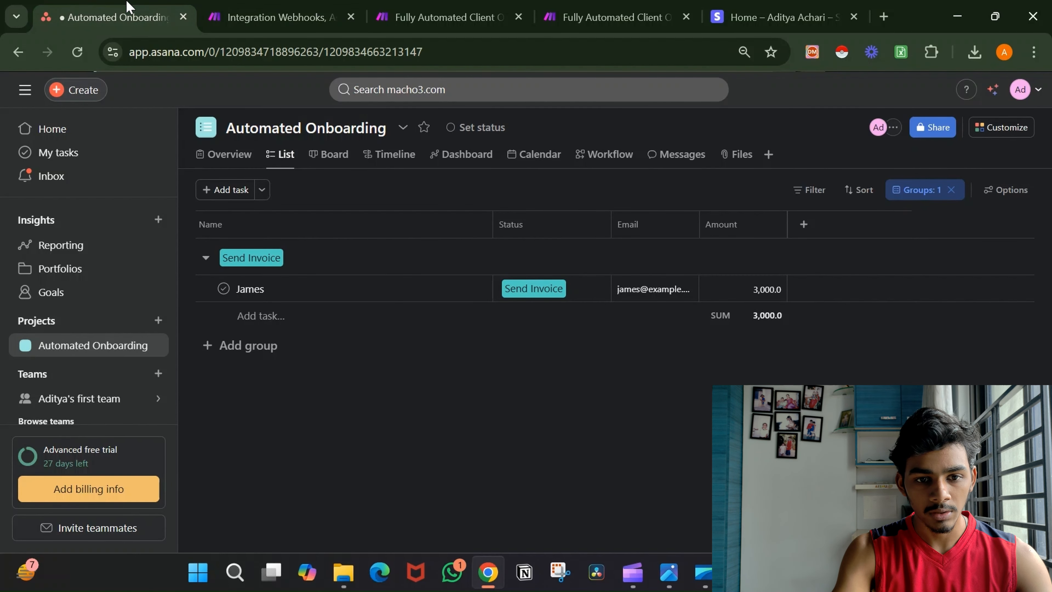
left_click(285, 7)
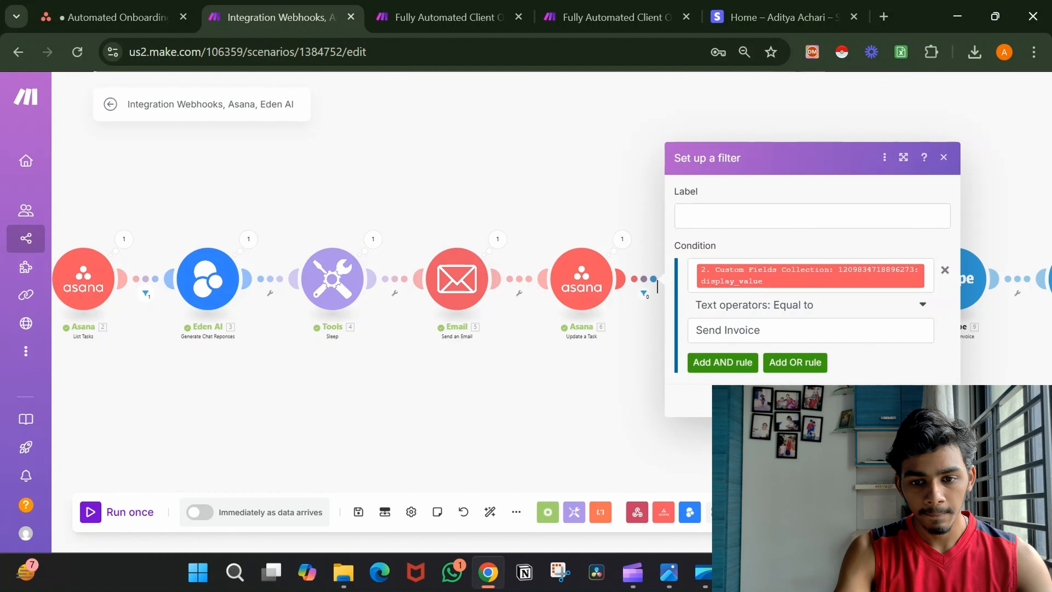
left_click(933, 400)
scroll(590, 370, "down", 2)
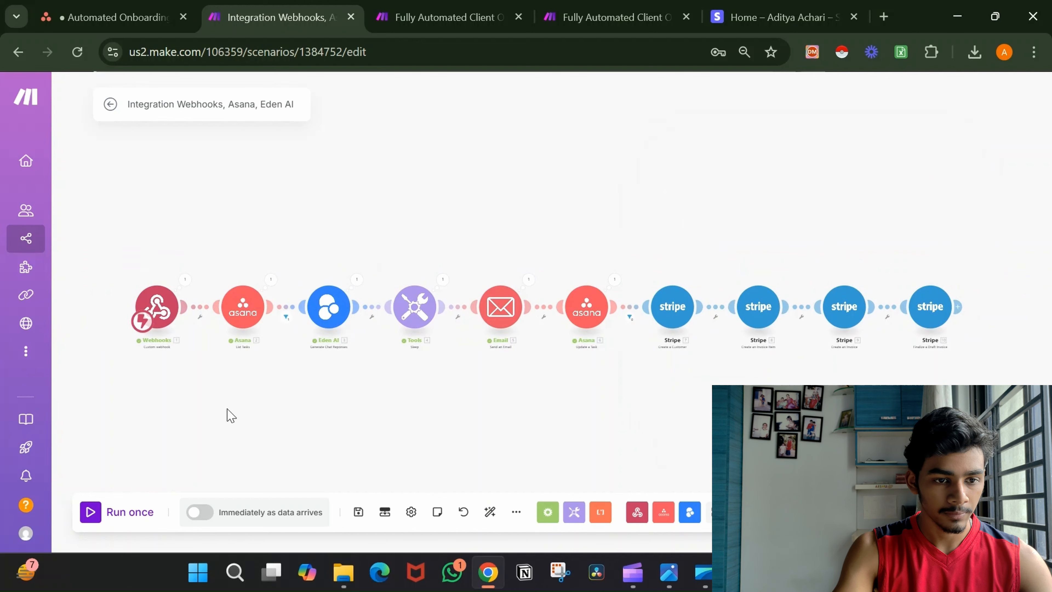
left_click(129, 513)
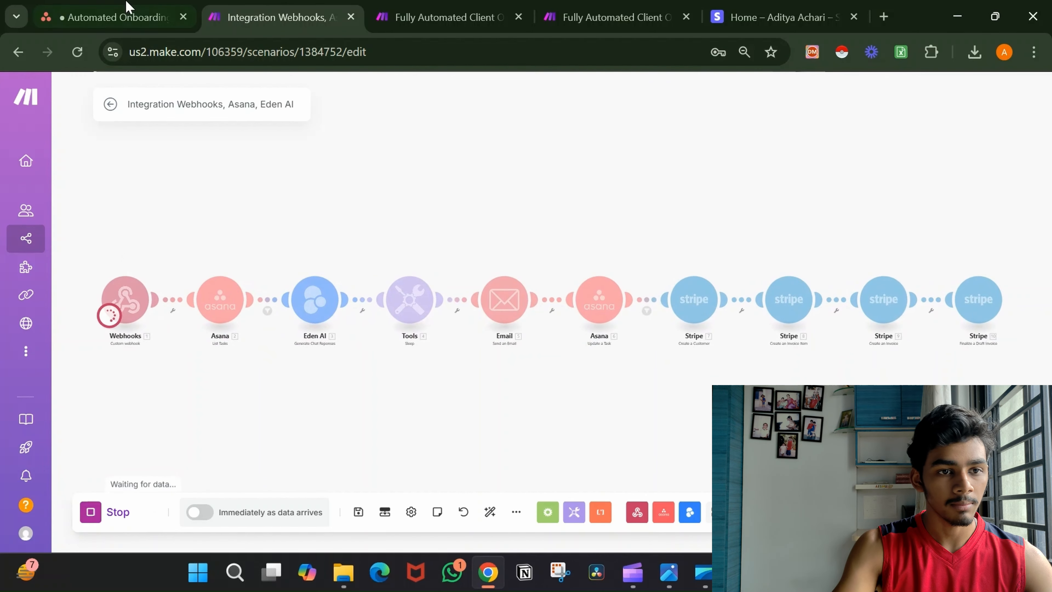
left_click(125, 12)
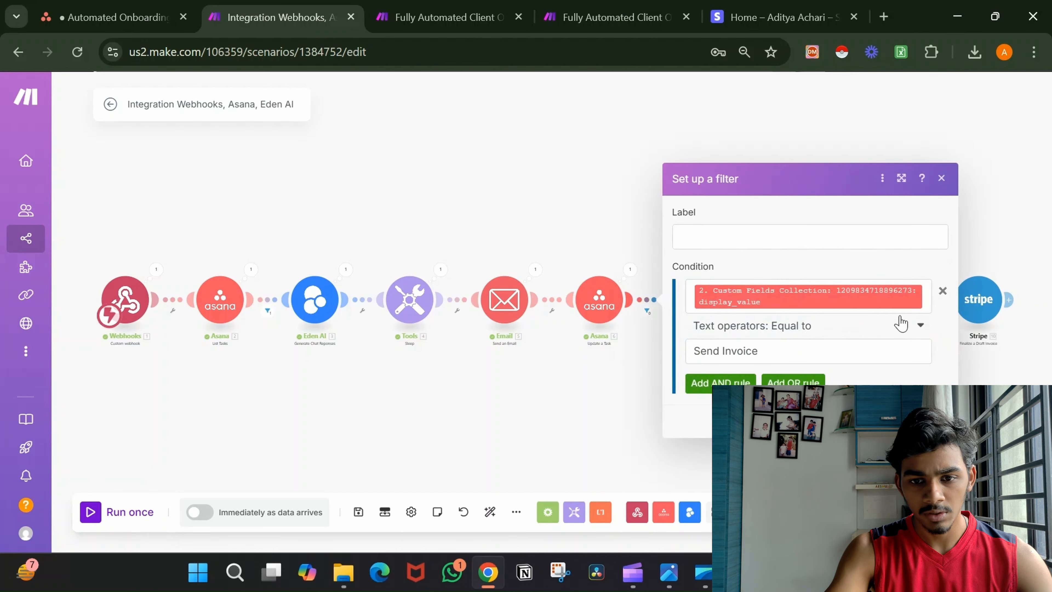
left_click(927, 298)
key("BackSpace")
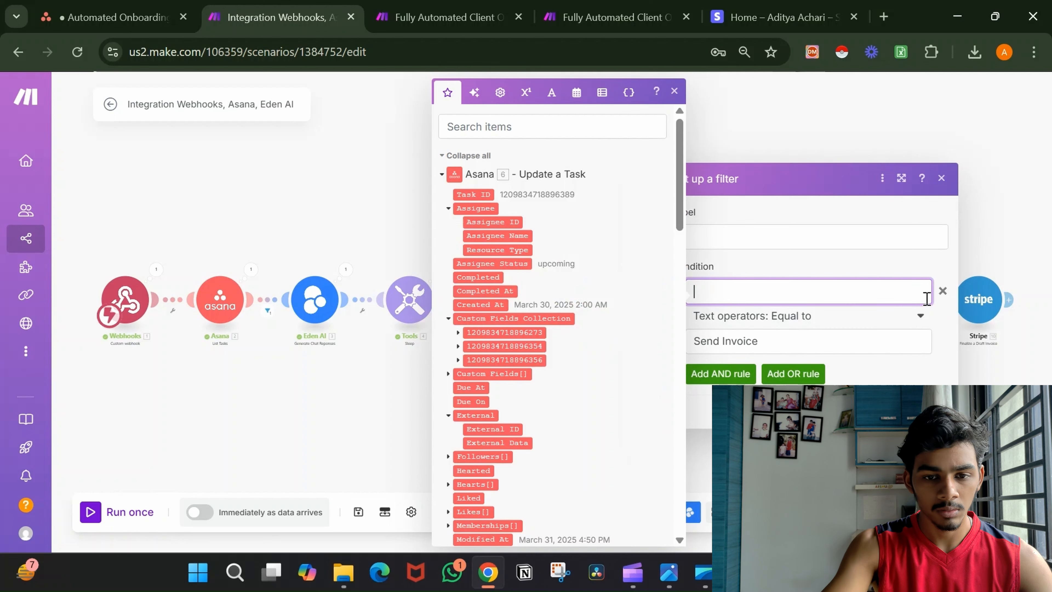
left_click(460, 333)
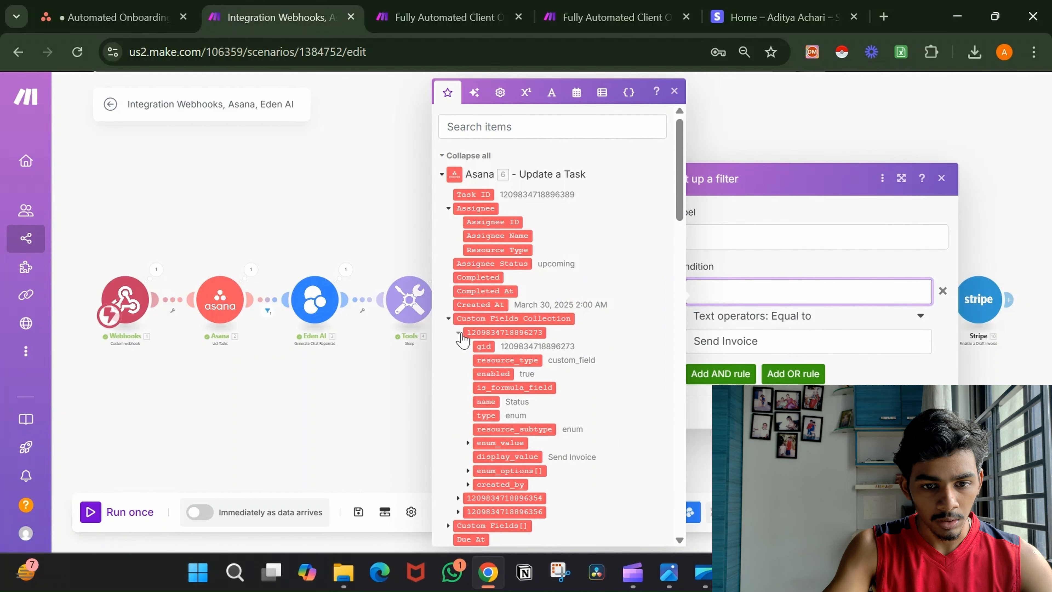
left_click(521, 456)
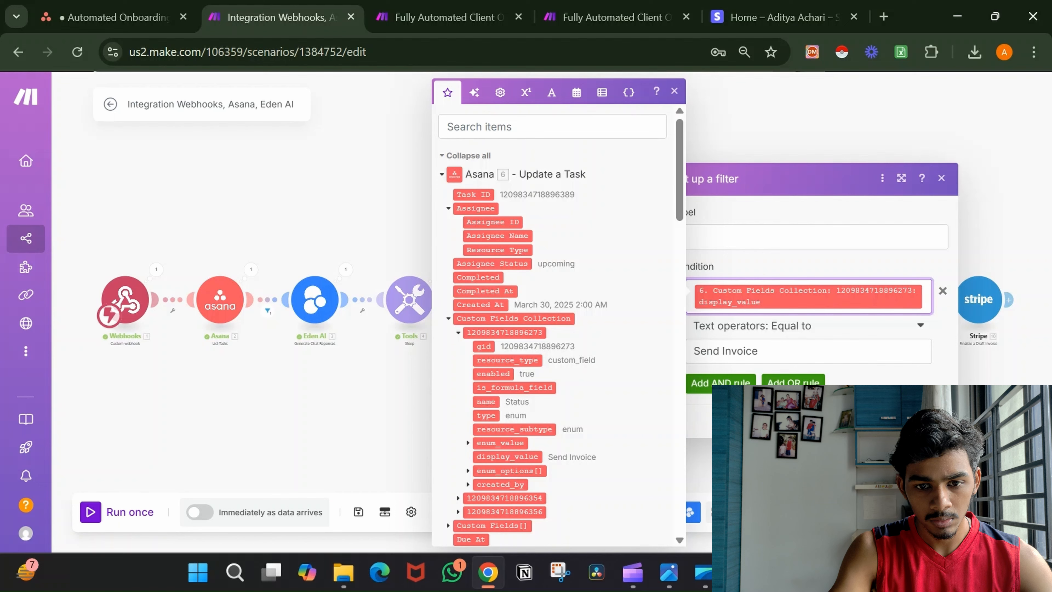
left_click(930, 422)
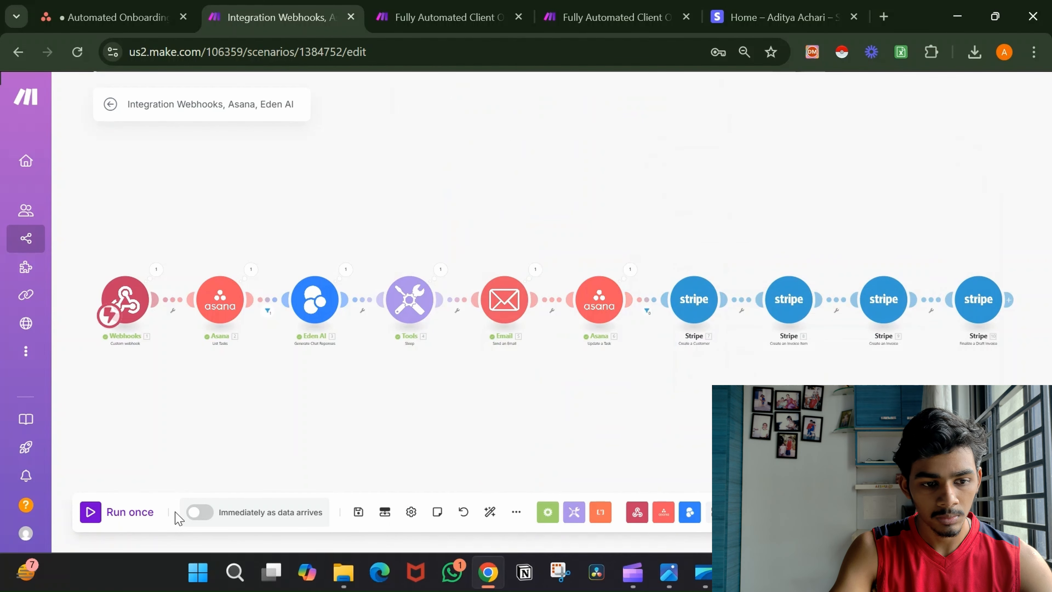
Run the scenario once and select the Invoice PDF URL in the final Stripe module's output.
left_click(135, 518)
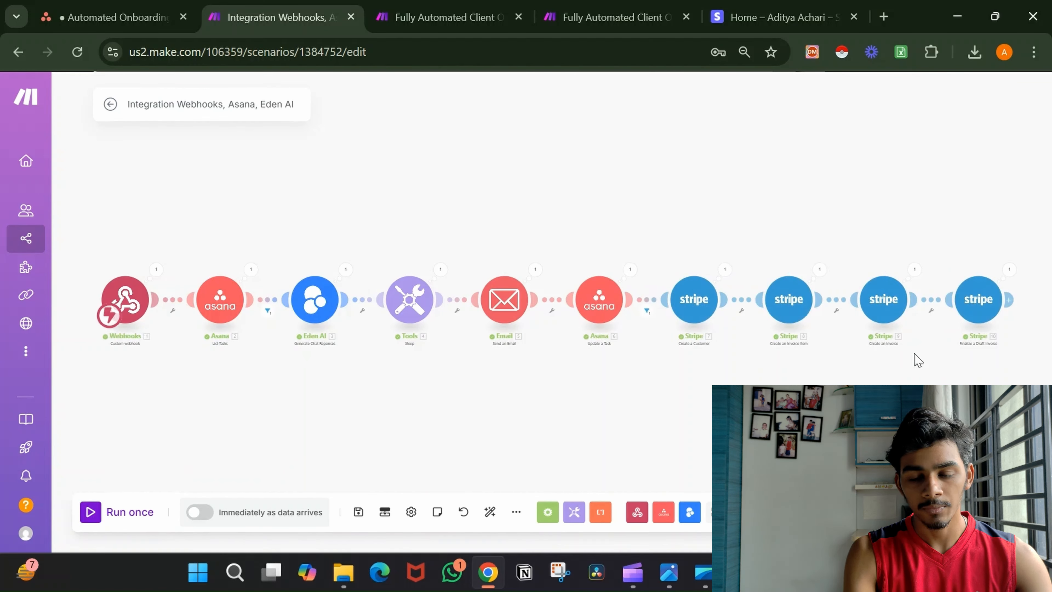
left_click(1009, 270)
scroll(844, 249, "down", 12)
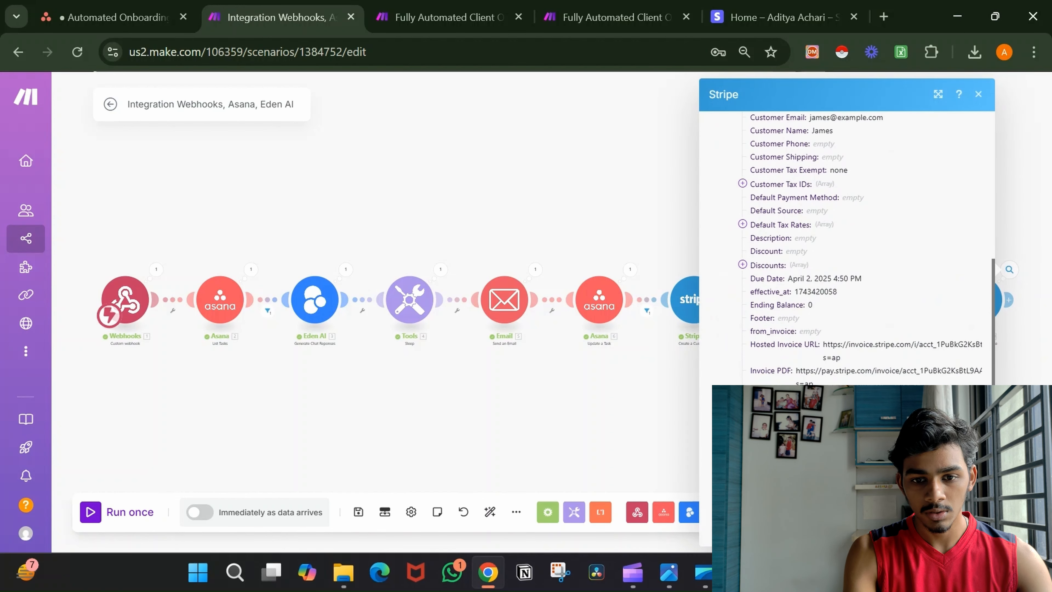
double_click(846, 370)
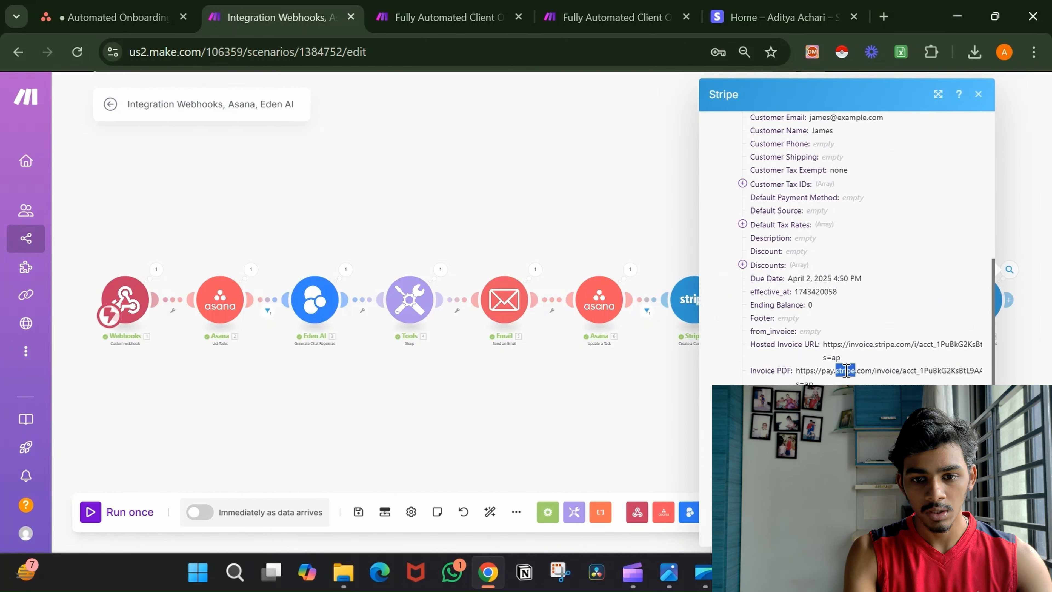
triple_click(812, 369)
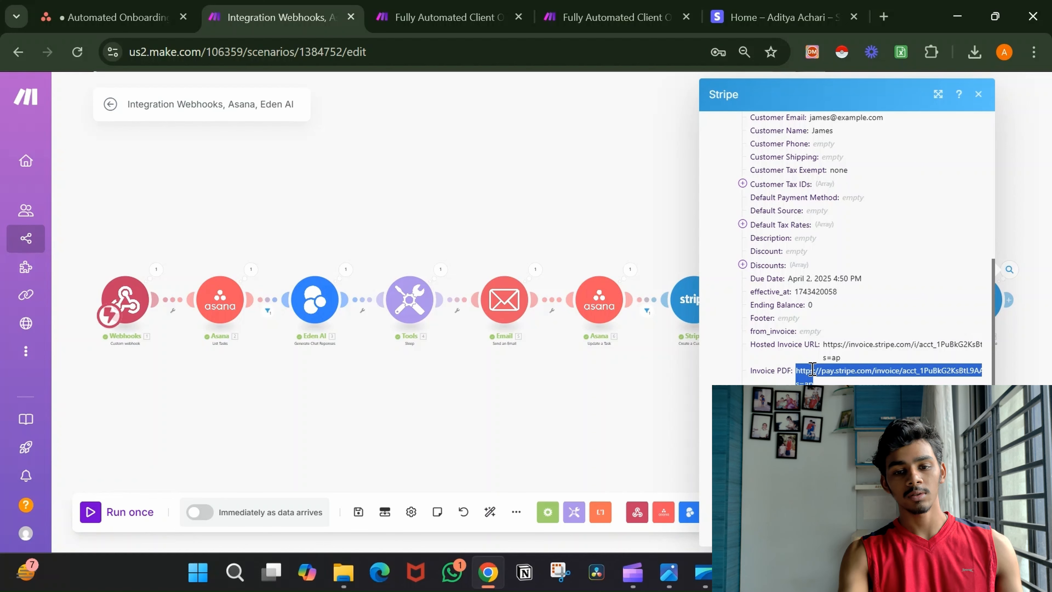
left_click(594, 131)
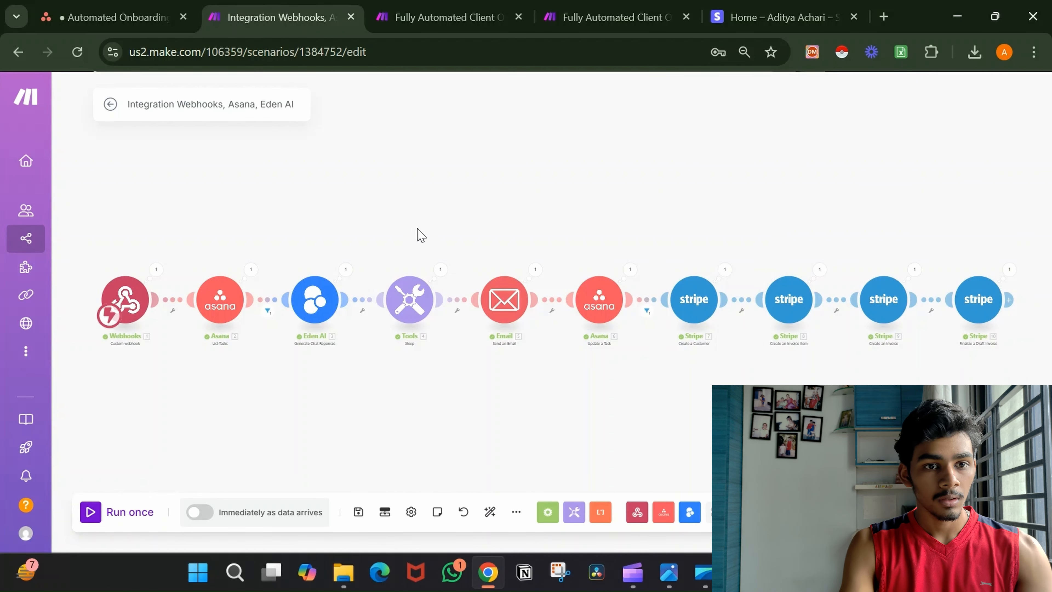
Replace the 'Integration Webhooks, Asana, Eden AI' title with 'Automated Onboarding (YT) 1.1'.
right_click(35, 233)
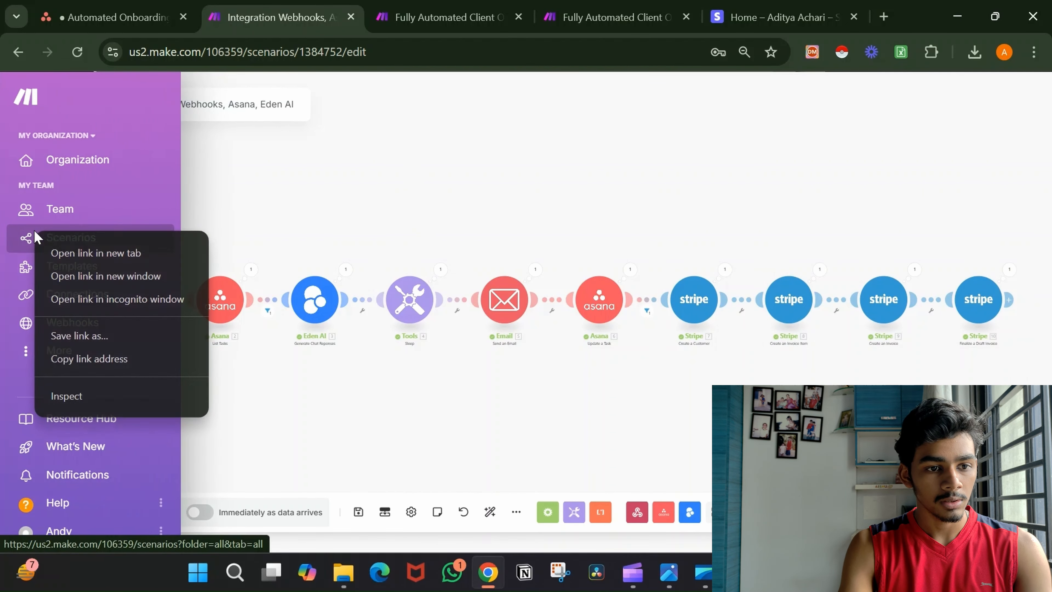
left_click(427, 400)
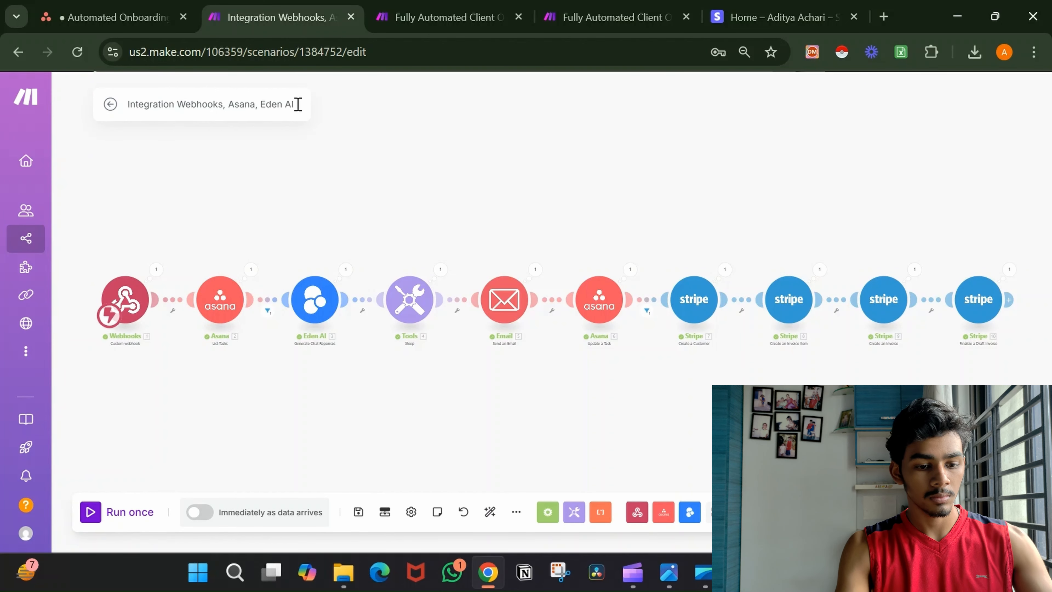
key("ctrl+a")
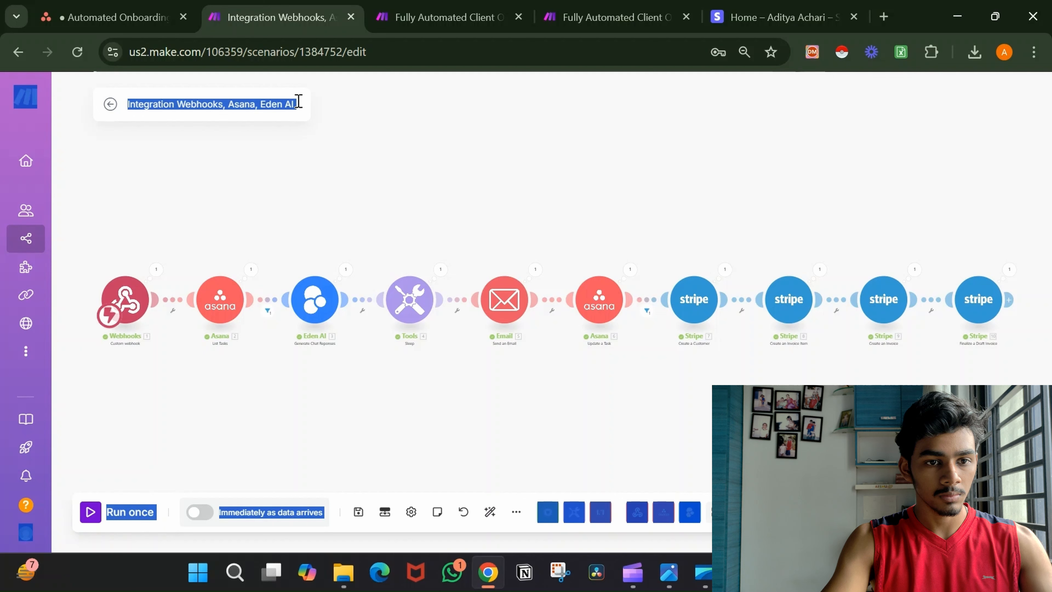
left_click(298, 101)
key("ctrl+a")
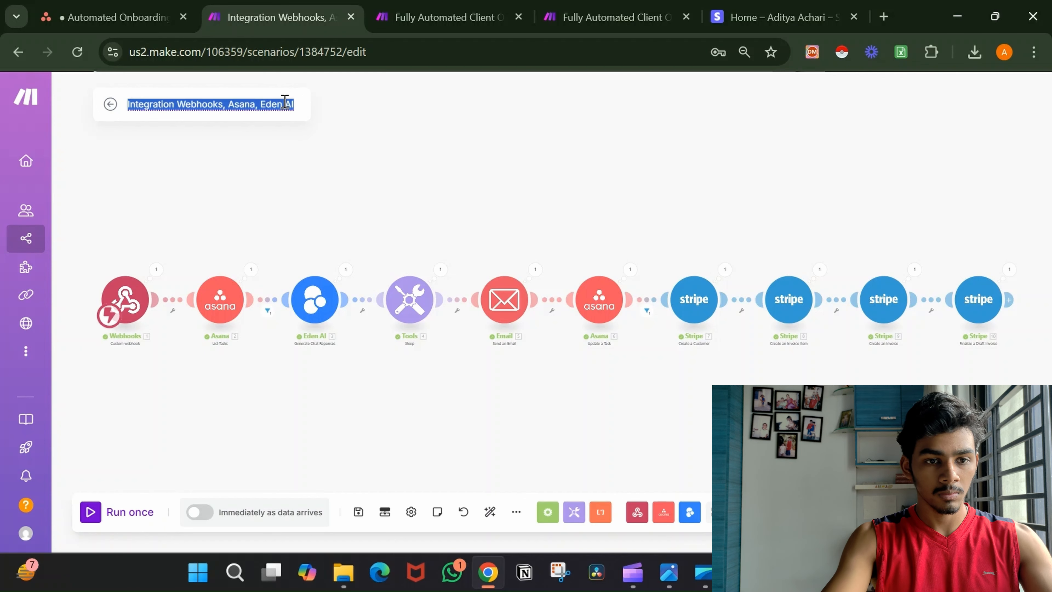
key("BackSpace")
type("Automated Onb")
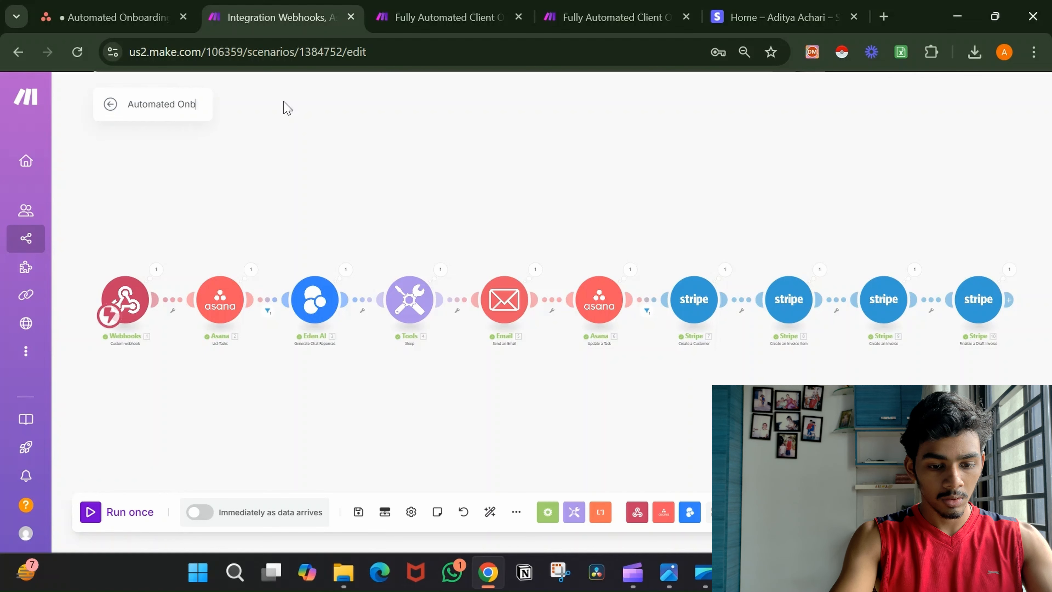
type("oarding (YT")
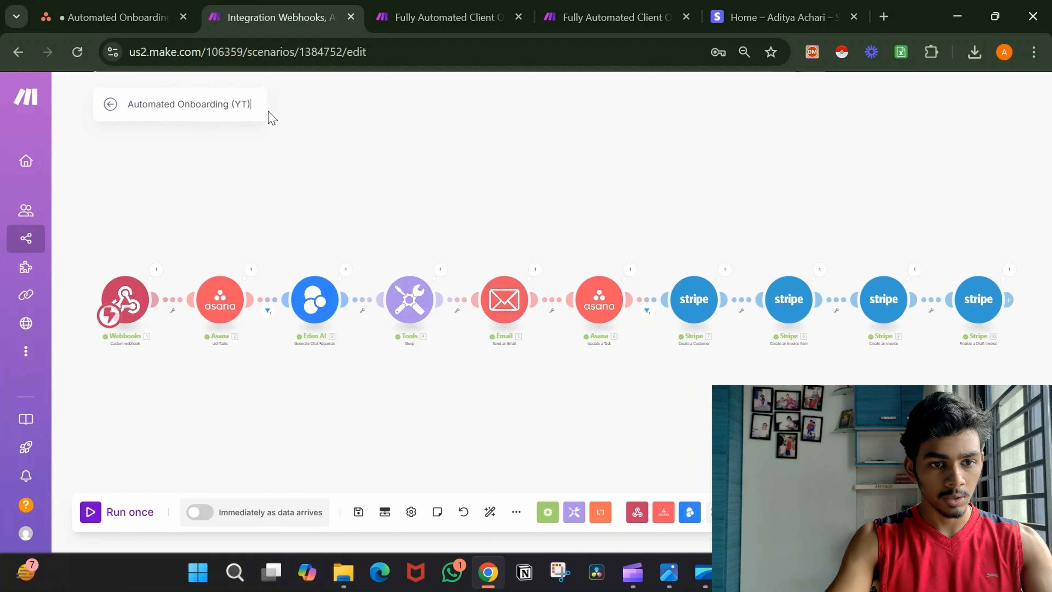
type(".1")
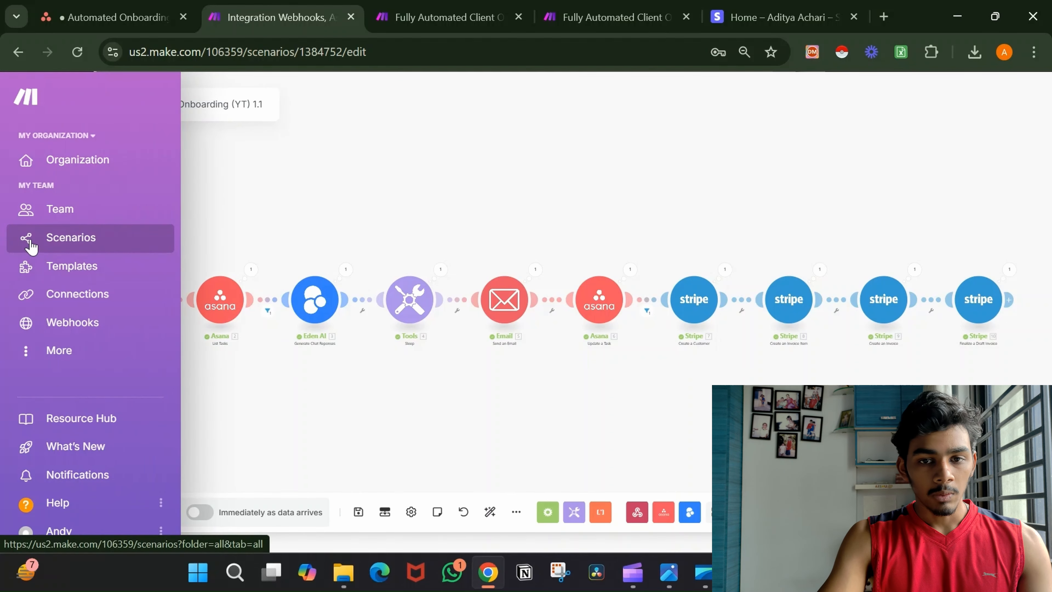
Create a new scenario from the Scenarios list and add a Stripe Watch Events module.
left_click(31, 245)
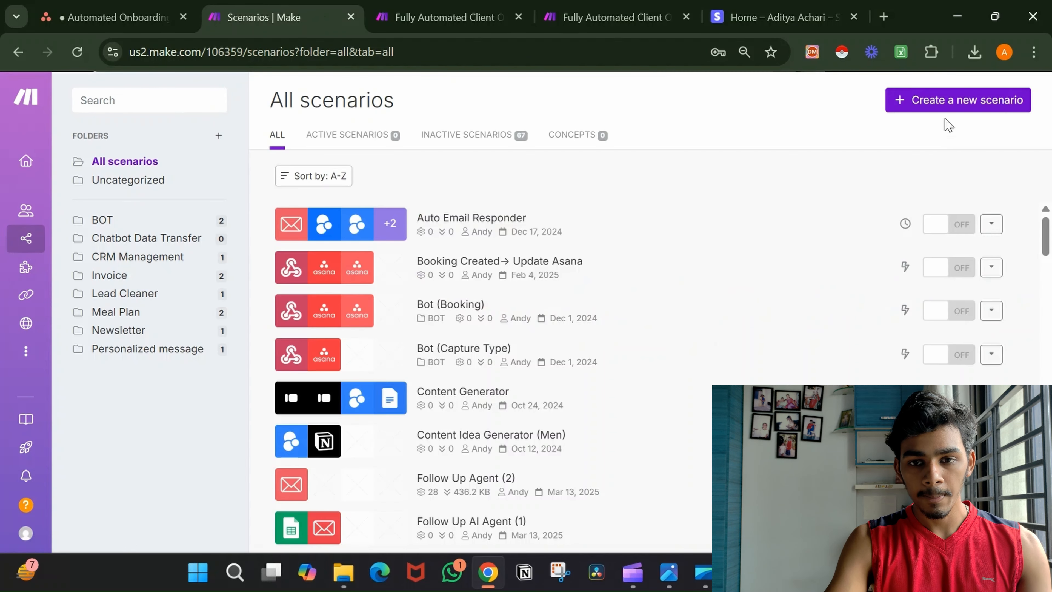
left_click(949, 101)
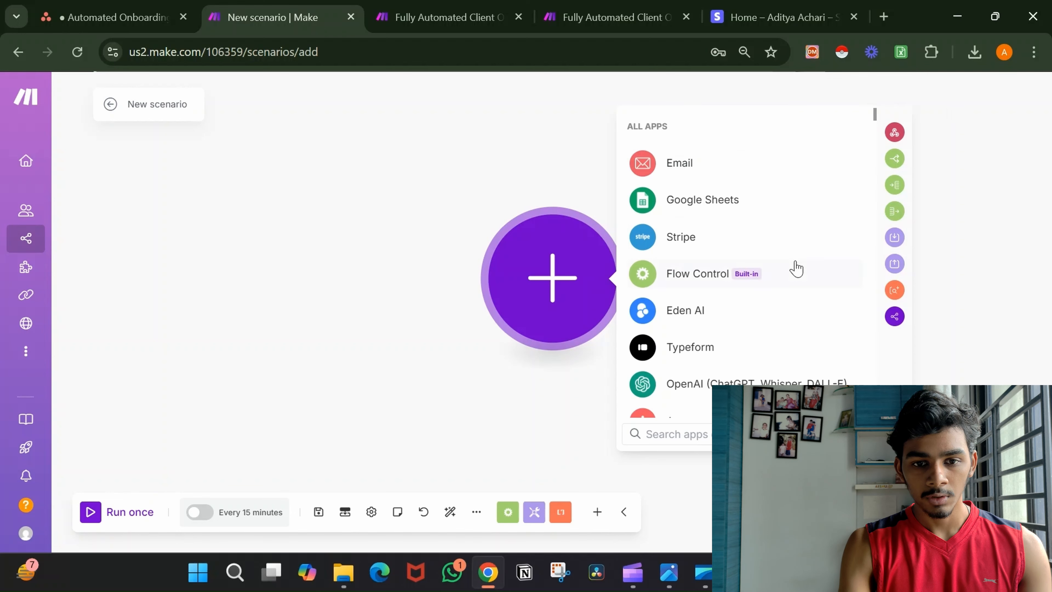
left_click(791, 249)
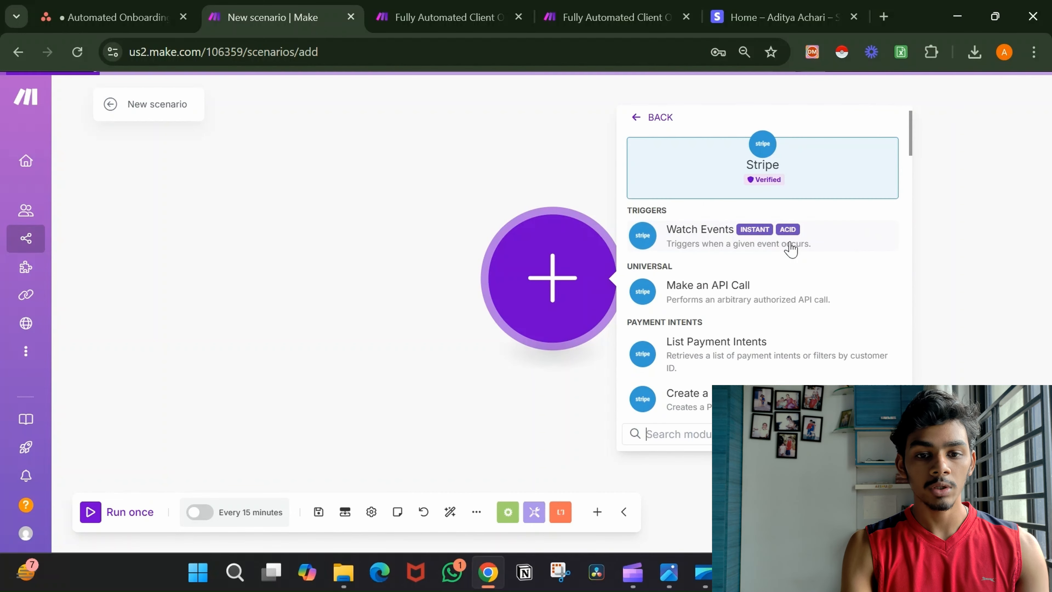
left_click(791, 249)
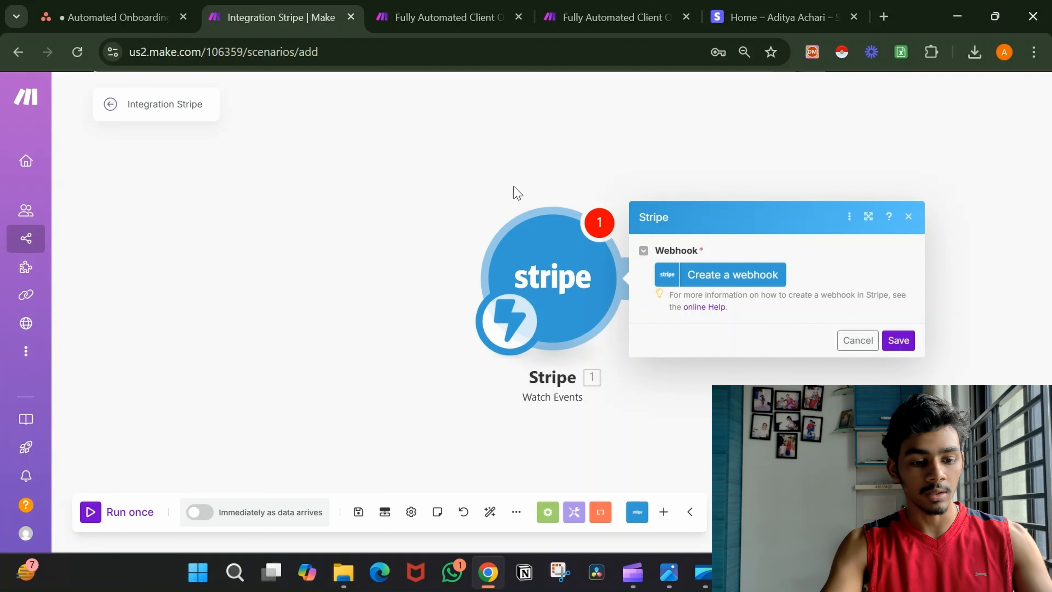
Delete that Stripe module and re-add Stripe Watch Events as the scenario's trigger.
left_click_drag(462, 172, 673, 396)
key("Delete")
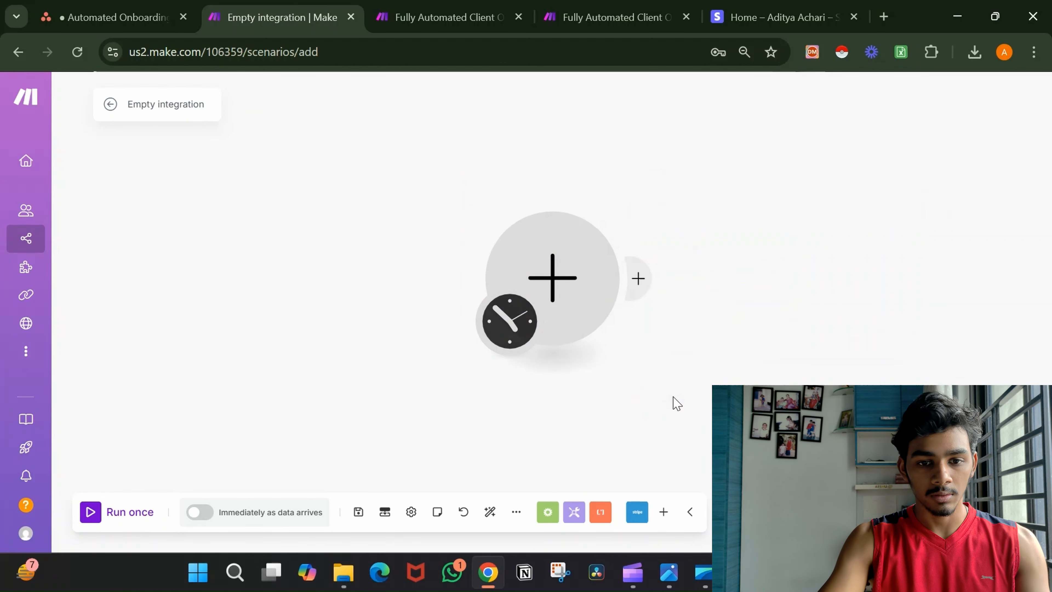
left_click(562, 273)
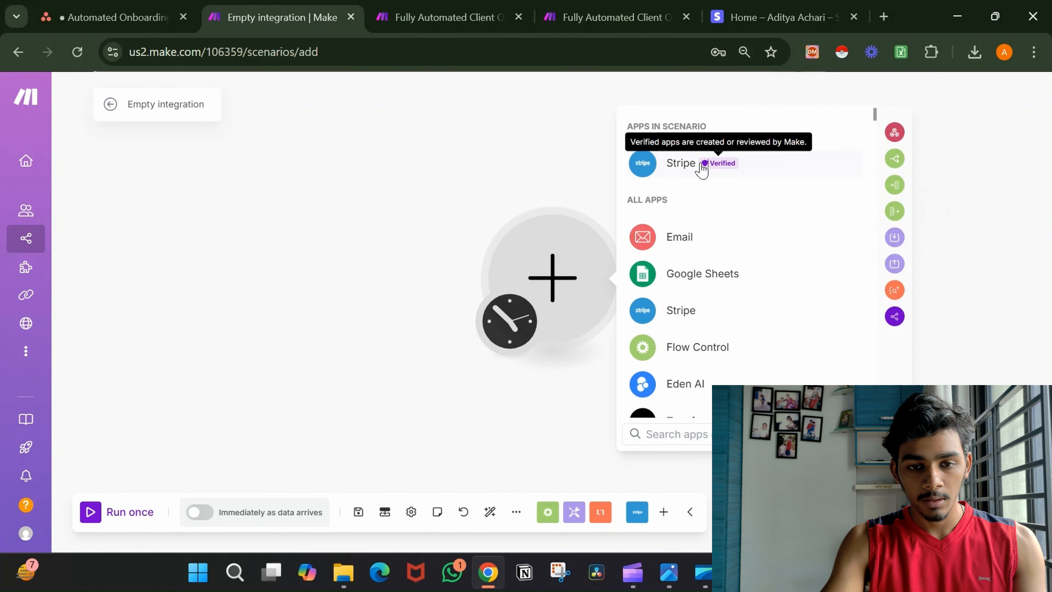
left_click(700, 166)
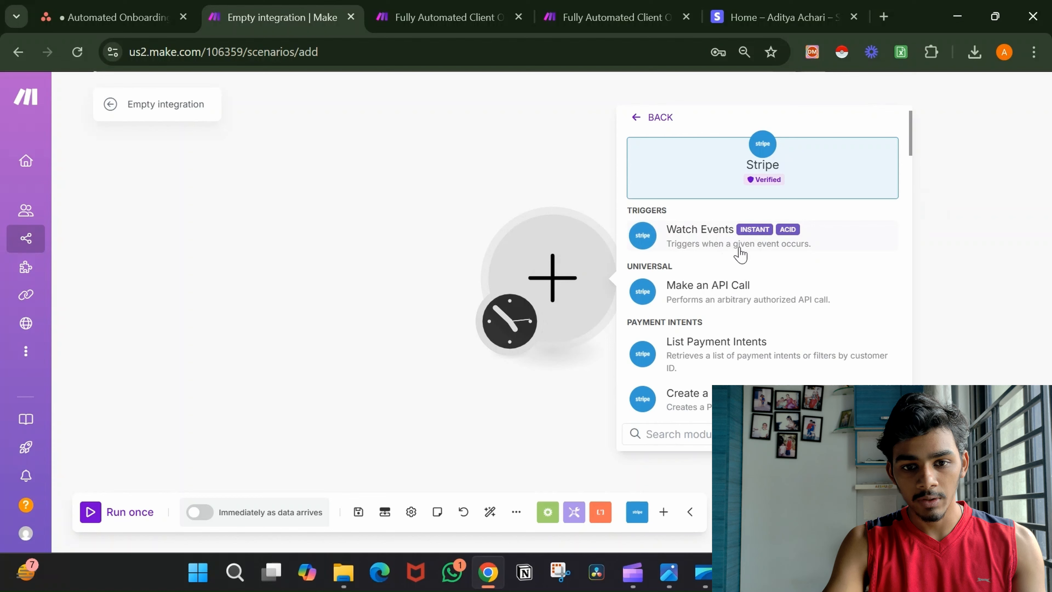
scroll(799, 259, "down", 15)
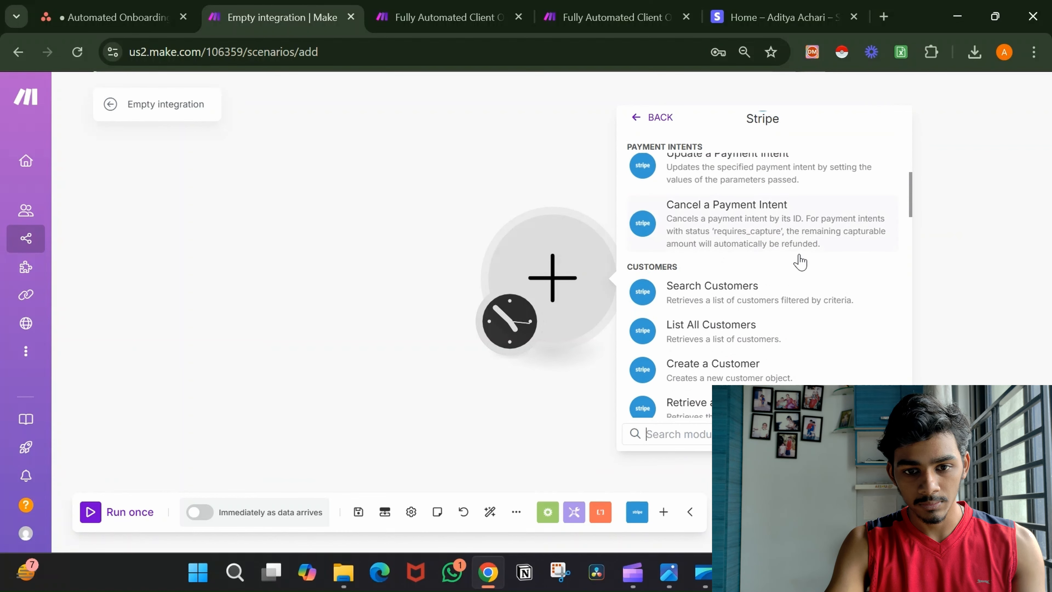
scroll(800, 260, "down", 8)
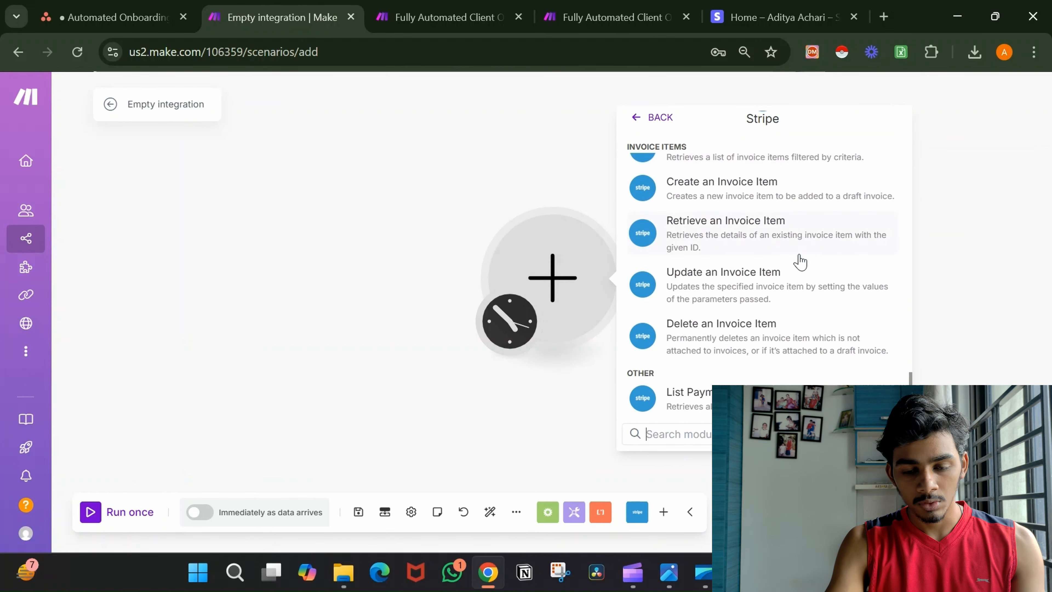
scroll(799, 260, "up", 12)
scroll(800, 261, "up", 8)
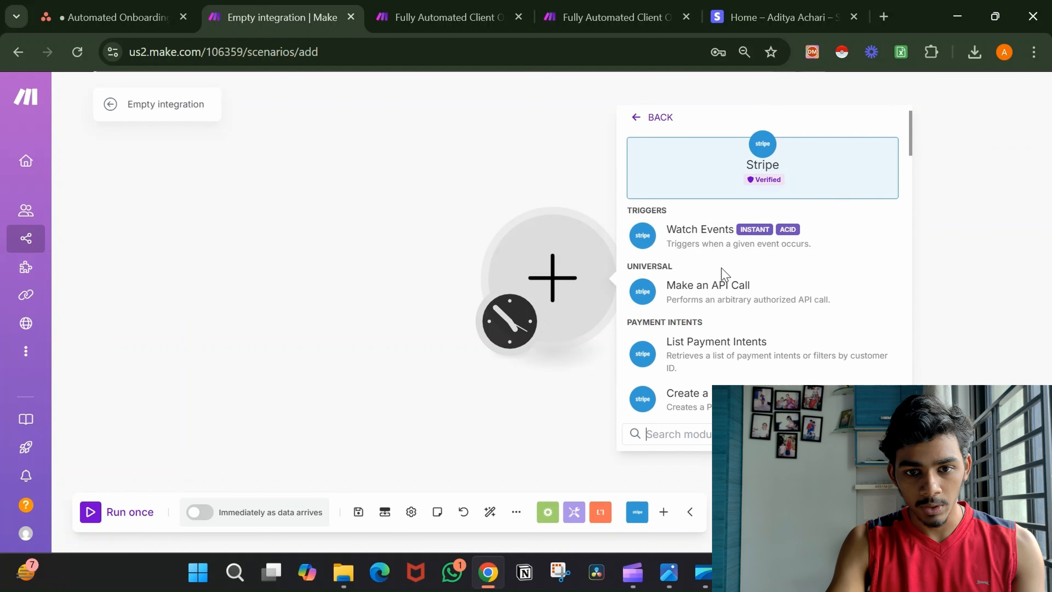
left_click(779, 244)
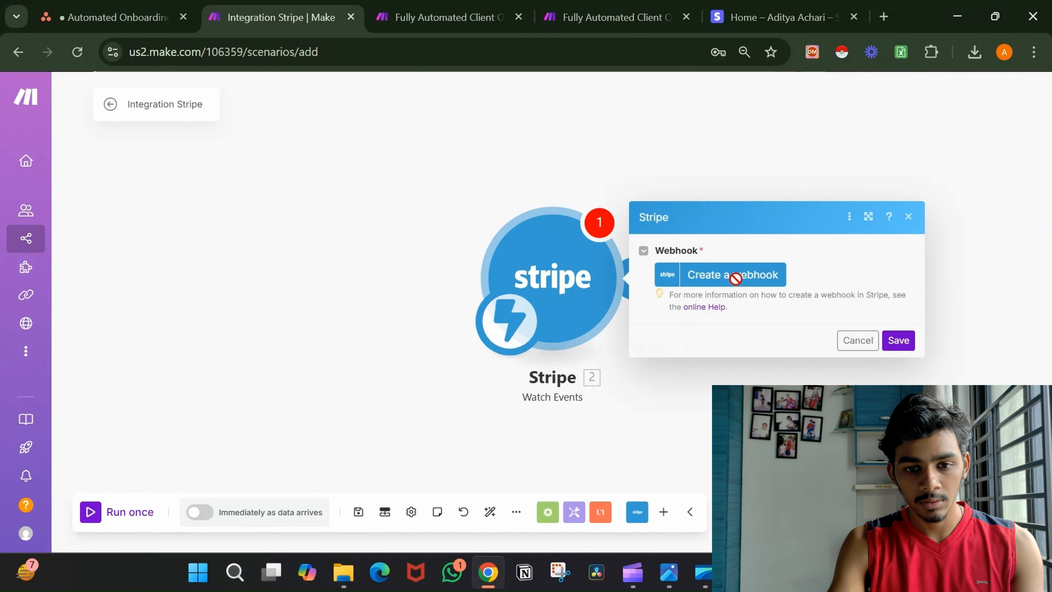
Start a new Stripe webhook and name it 'Automated Onboarding (YT)'.
left_click(735, 282)
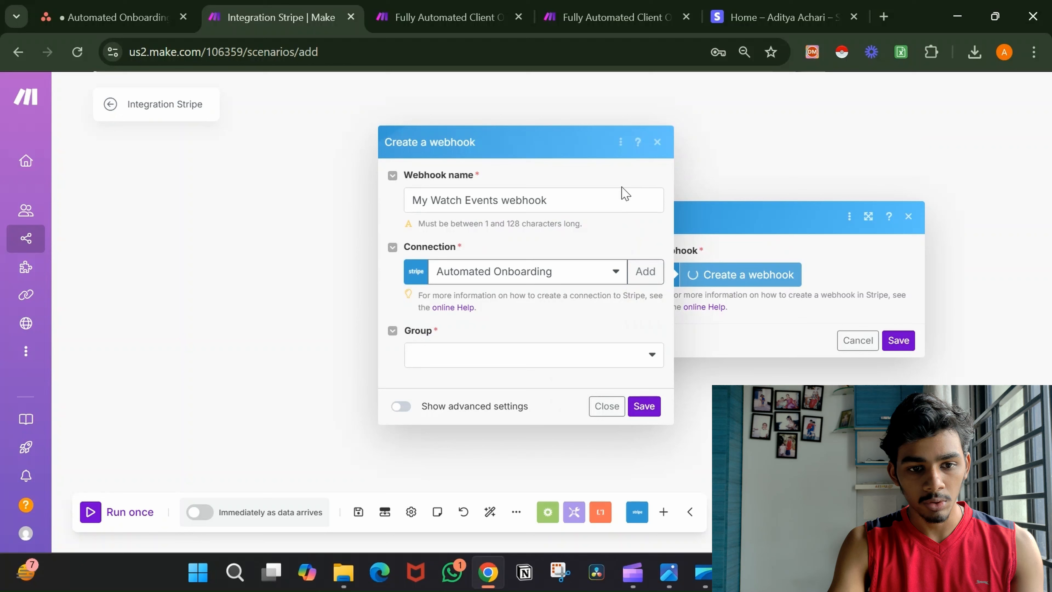
left_click(567, 360)
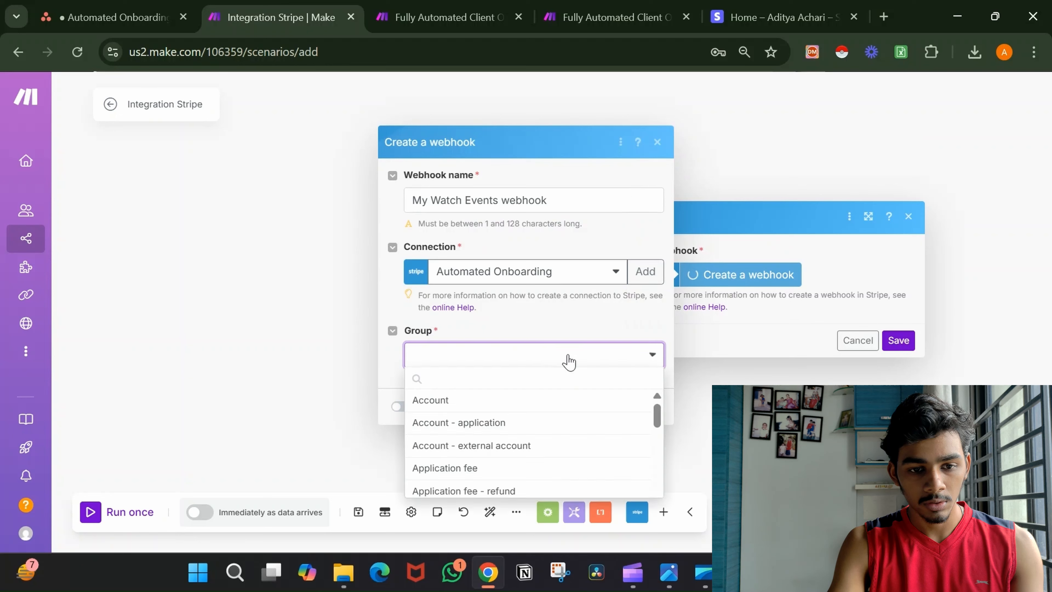
left_click(559, 208)
key("ctrl+a")
key("BackSpace")
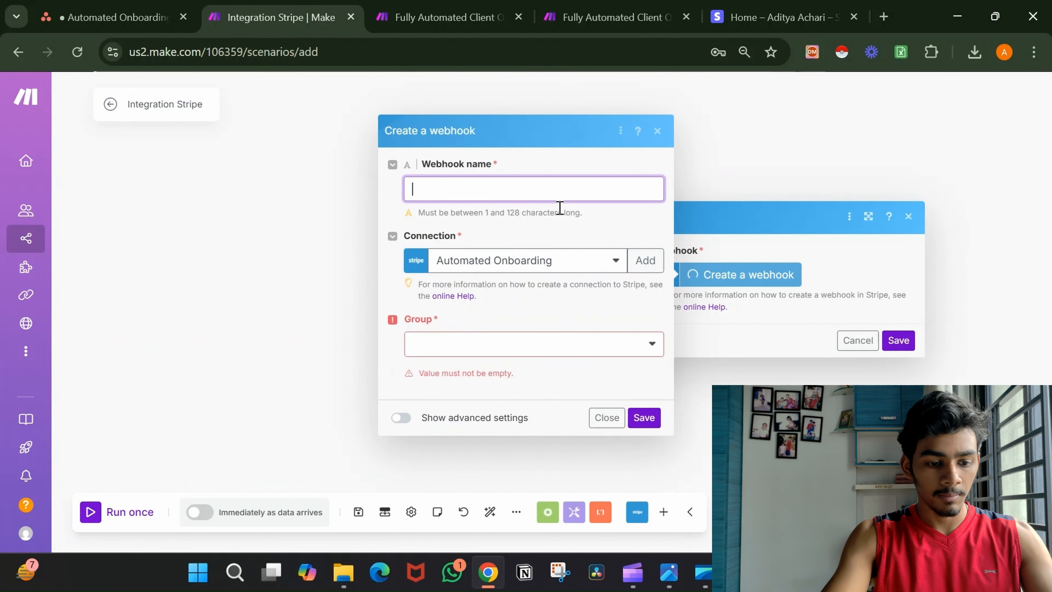
type("a")
key("BackSpace")
type("A")
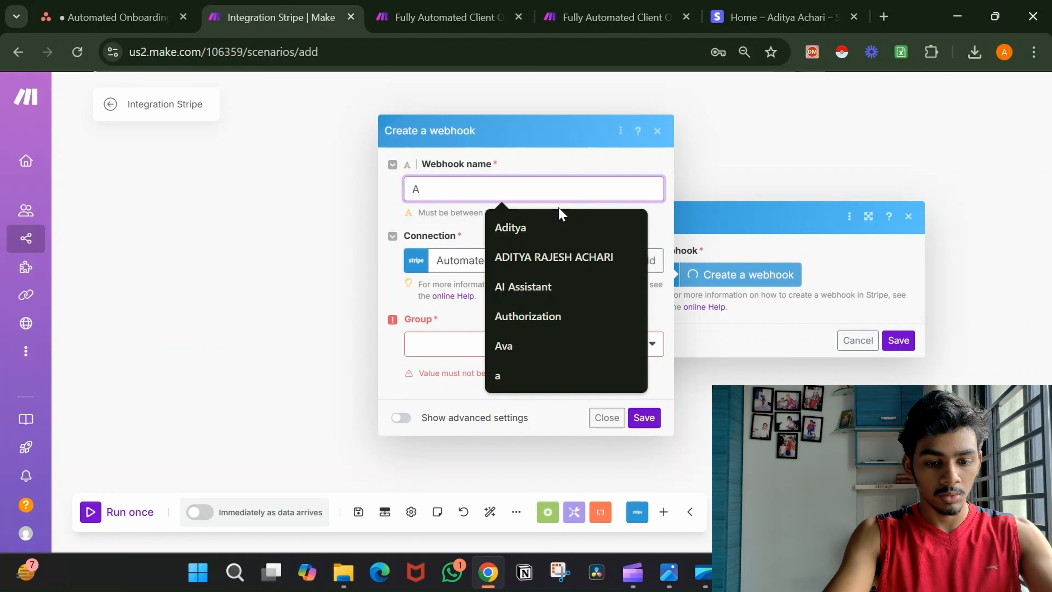
type("utomate")
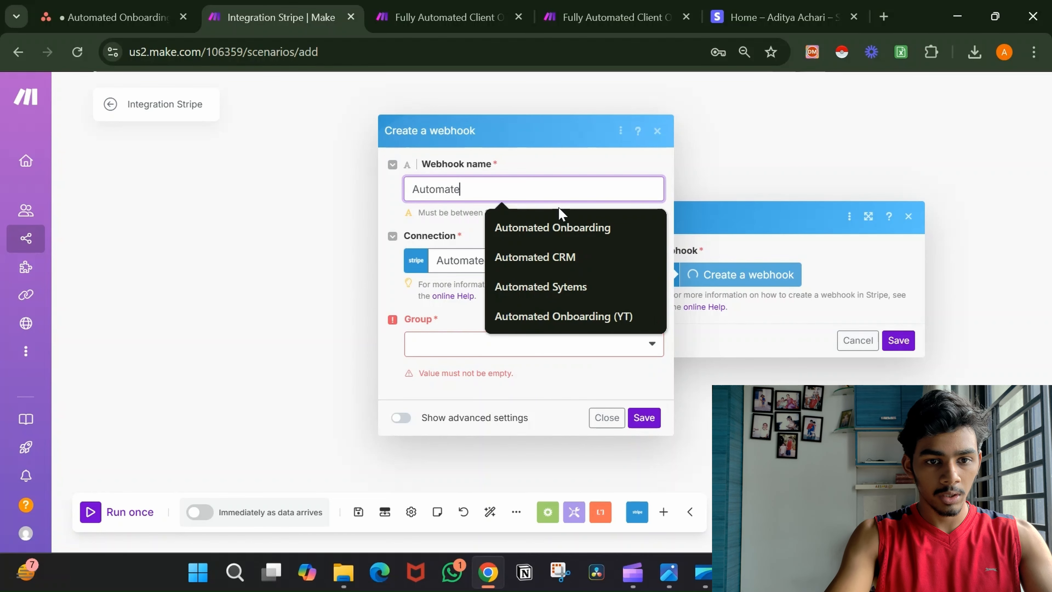
type("d Onboarding (YT")
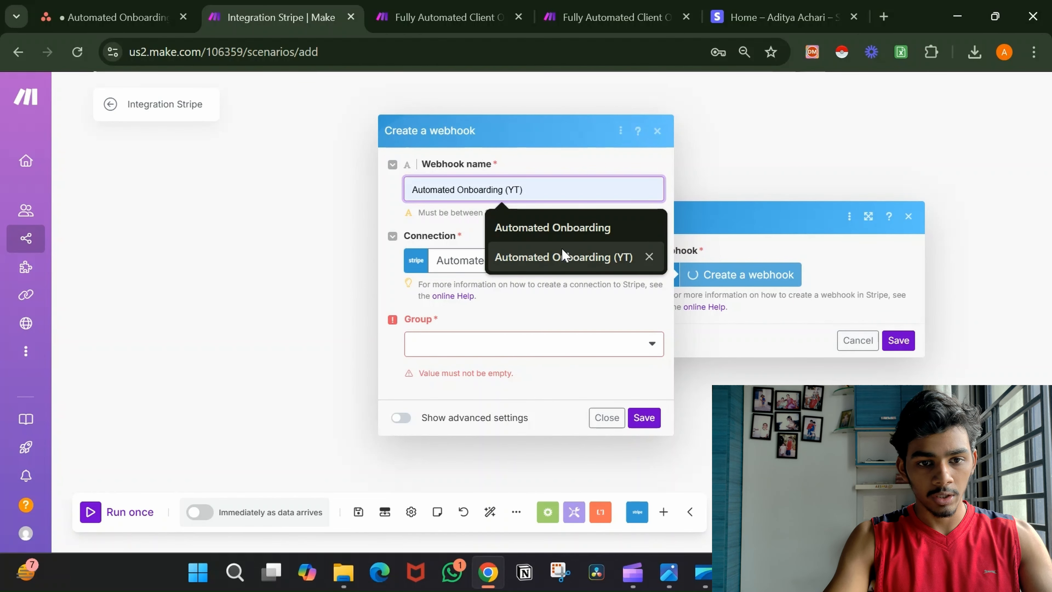
left_click(561, 254)
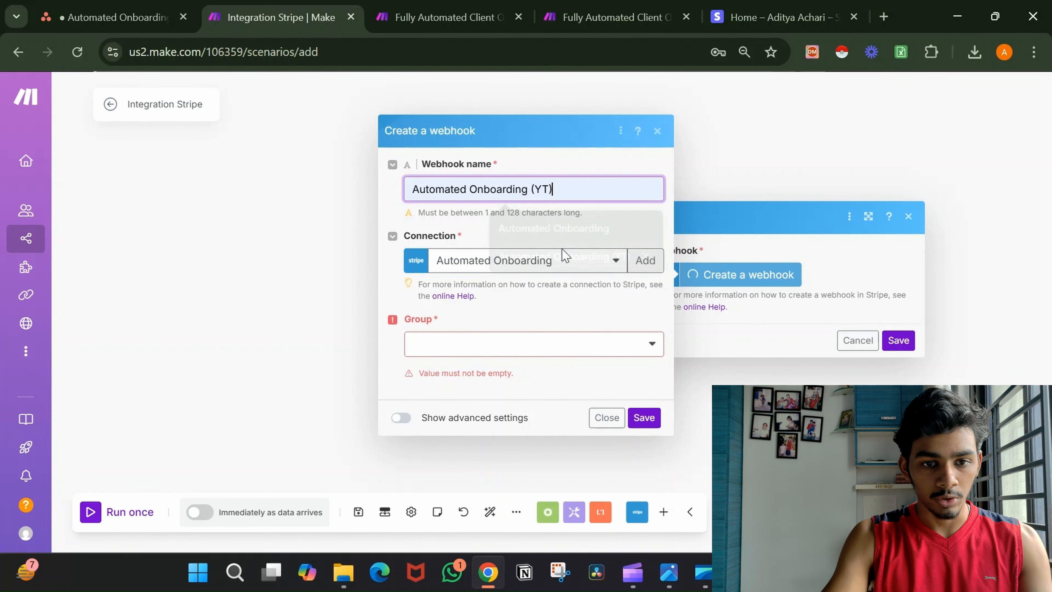
Set the event group to Payment Intent with all events selected, then save the webhook and trigger.
left_click(550, 352)
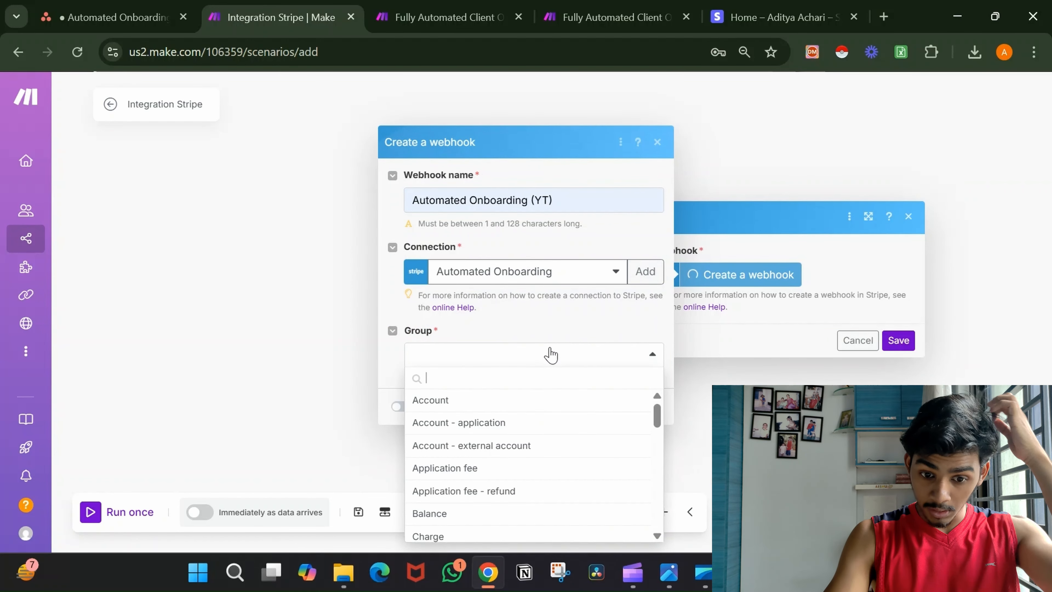
type("pay")
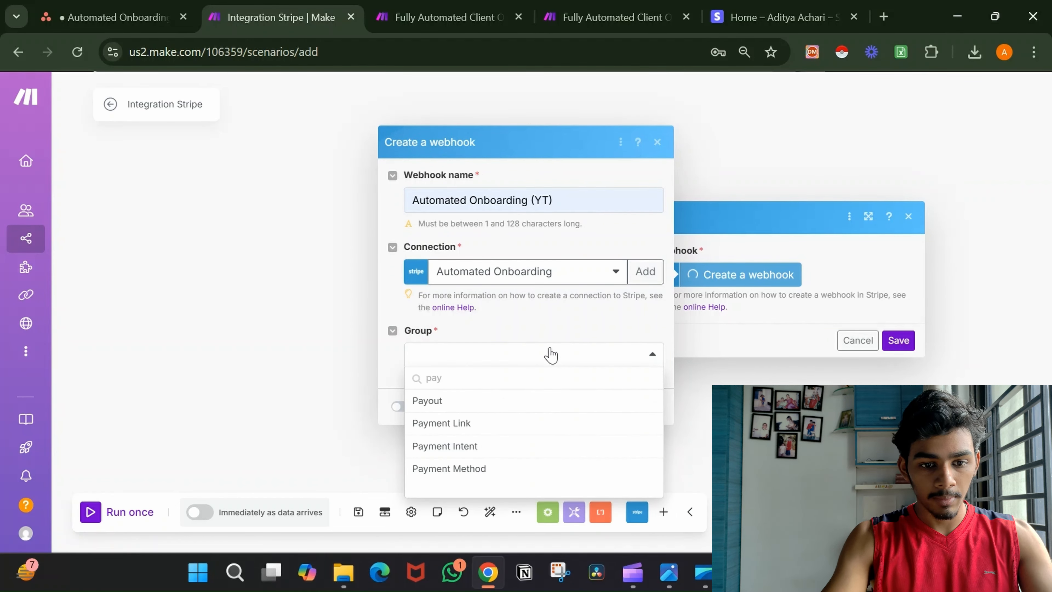
left_click(525, 452)
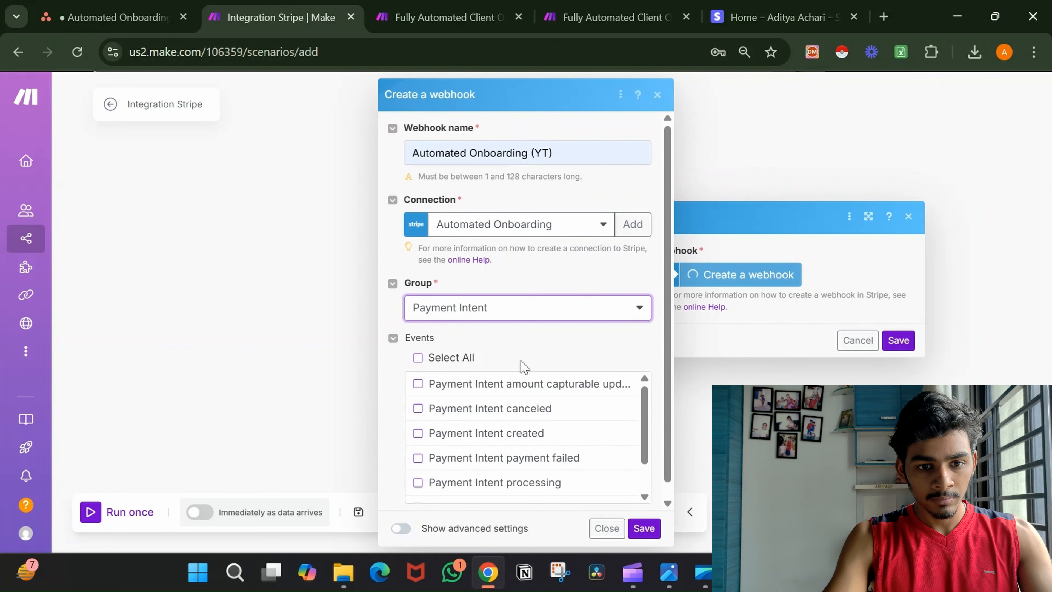
scroll(522, 361, "down", 1)
left_click(420, 348)
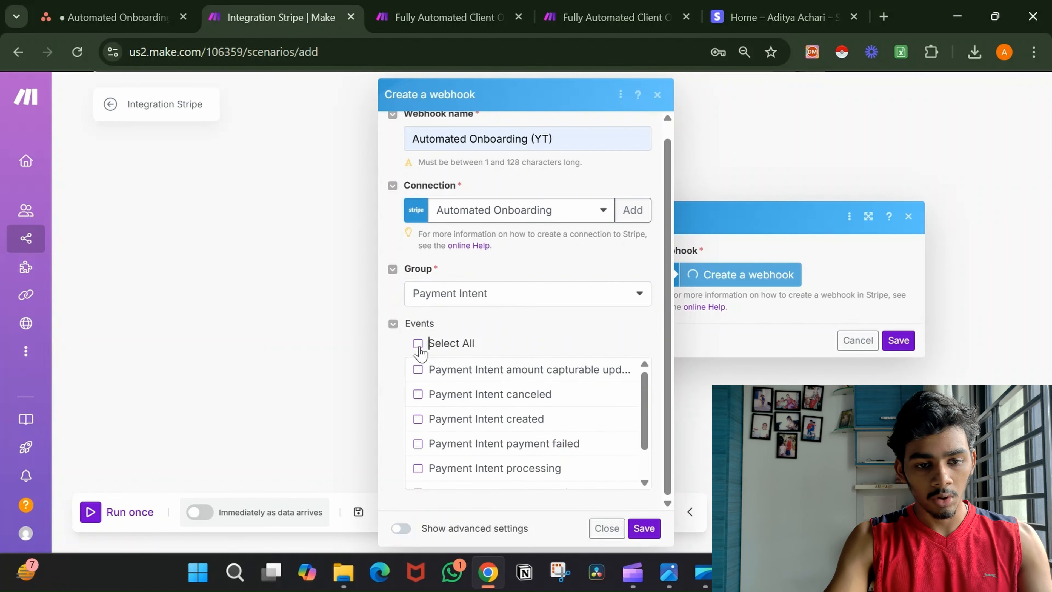
left_click(418, 344)
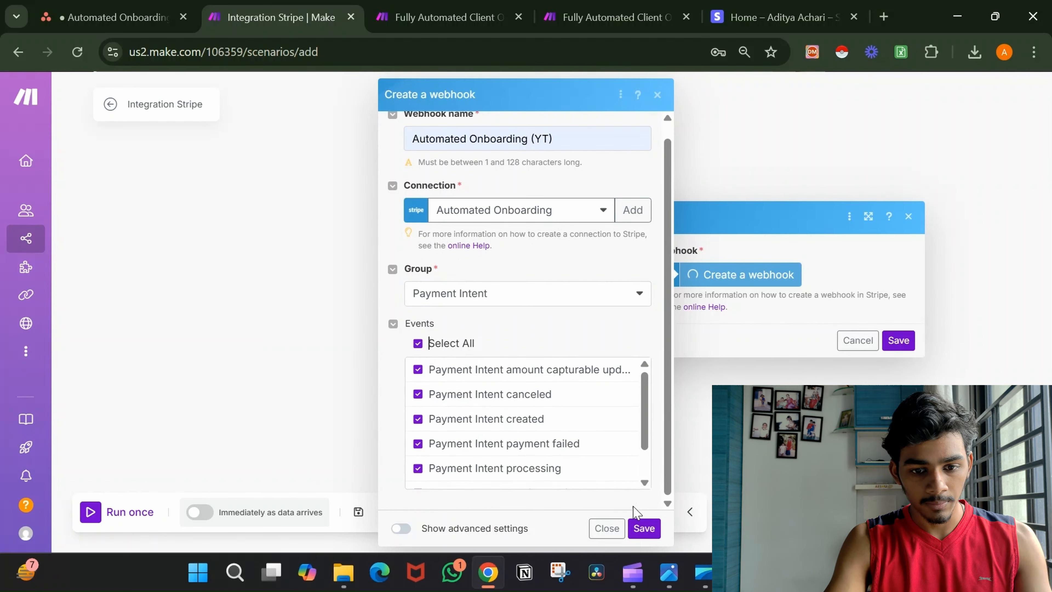
left_click(644, 529)
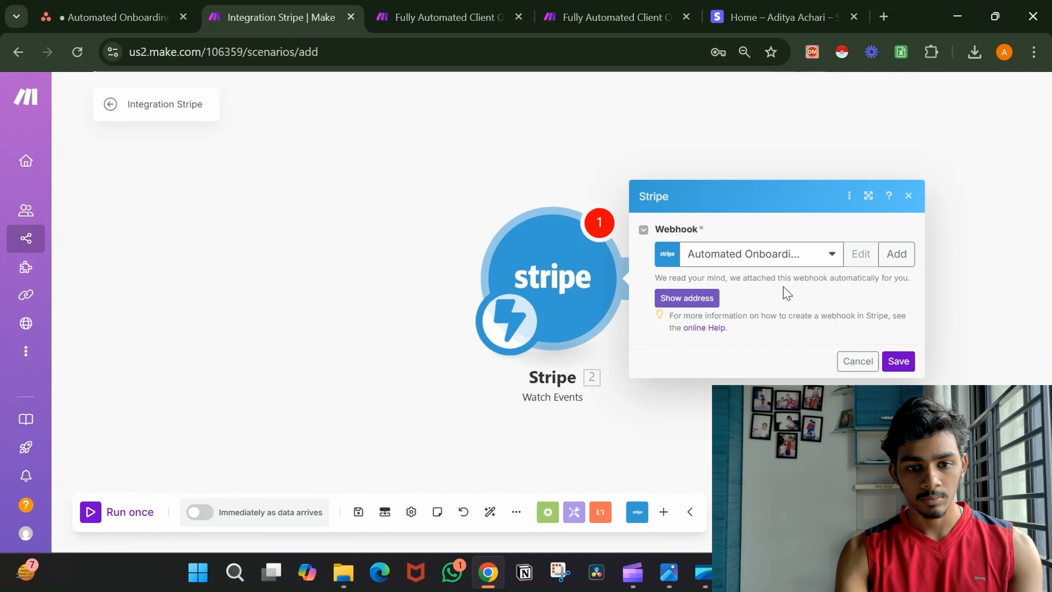
left_click(664, 298)
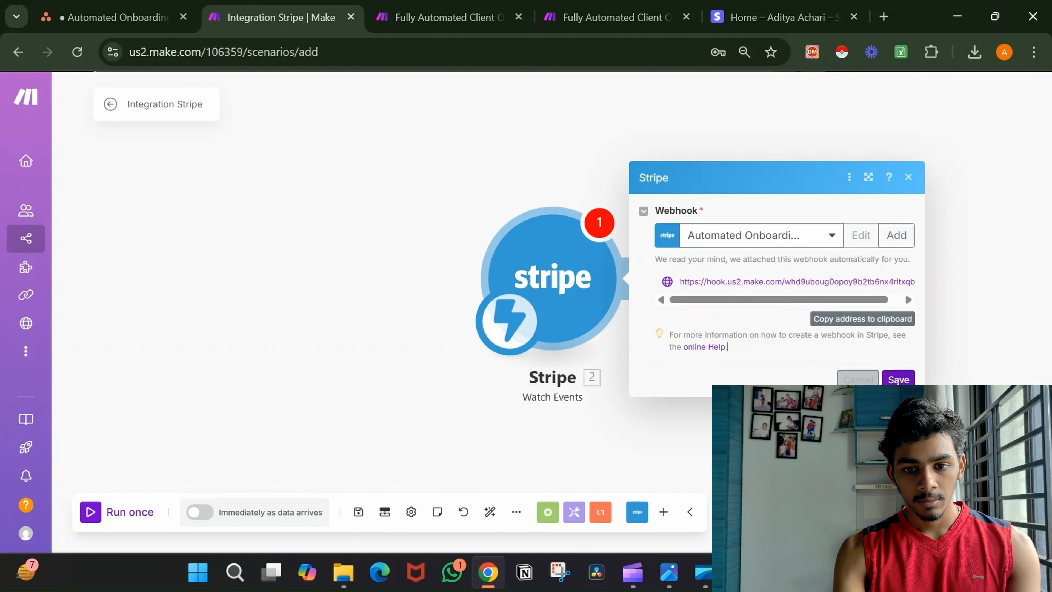
left_click(898, 384)
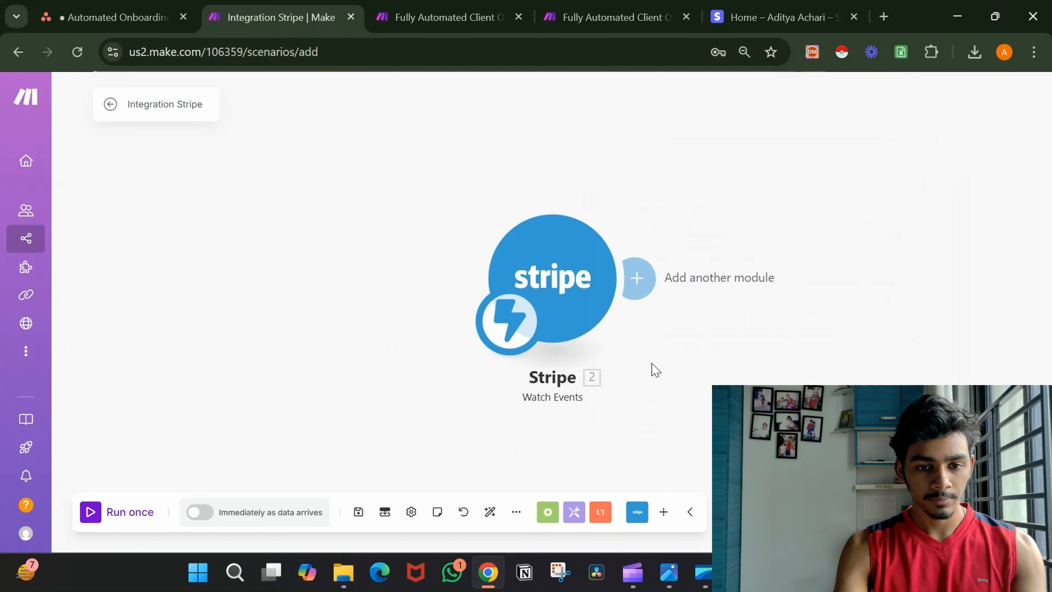
Add a Stripe Retrieve a Customer module after the trigger, using the Automated Onboarding connection.
left_click(488, 265)
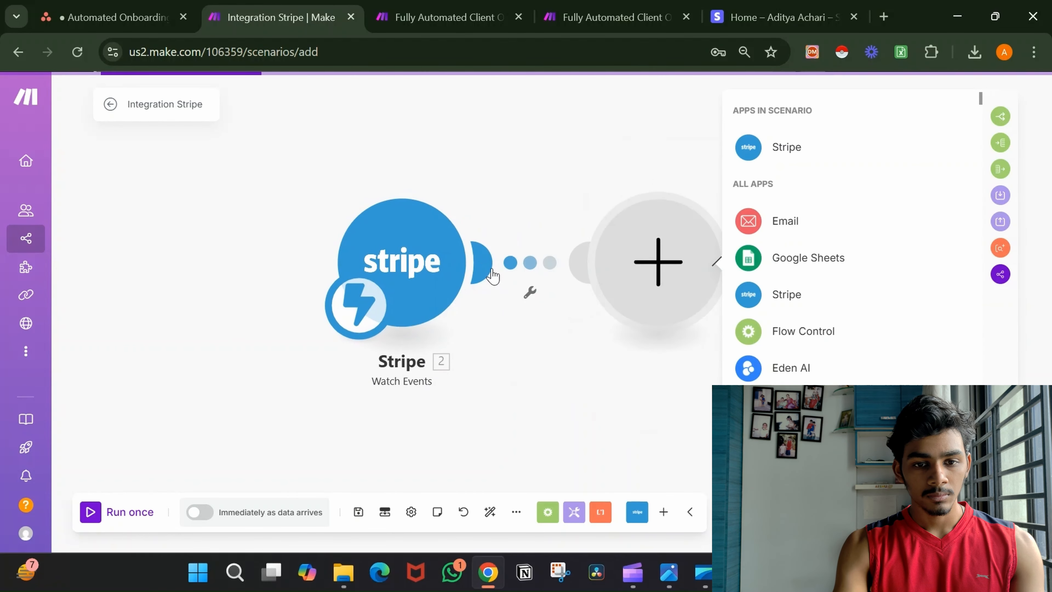
left_click(772, 158)
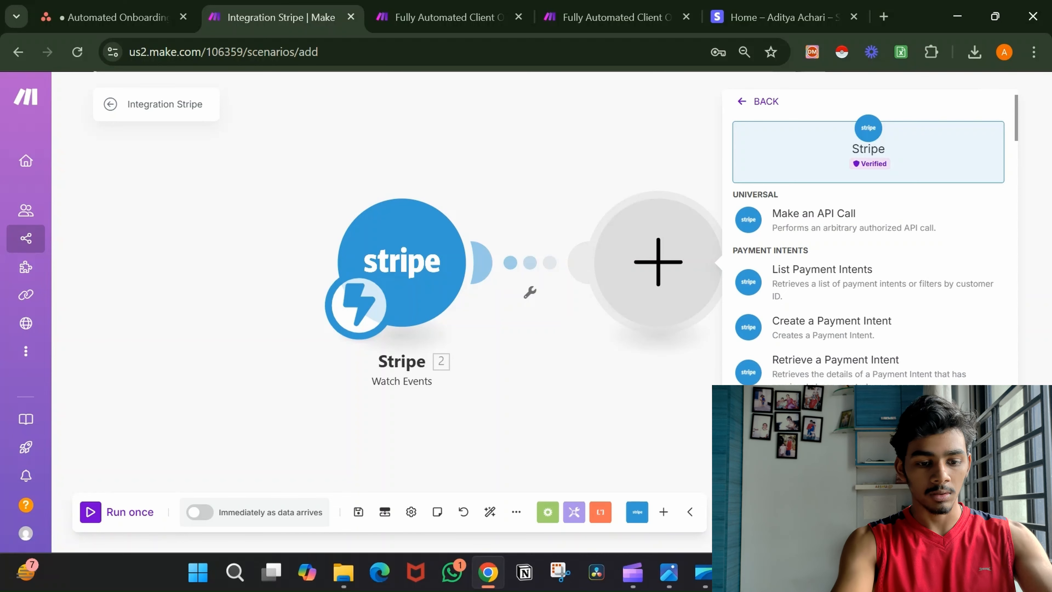
scroll(868, 219, "down", 2)
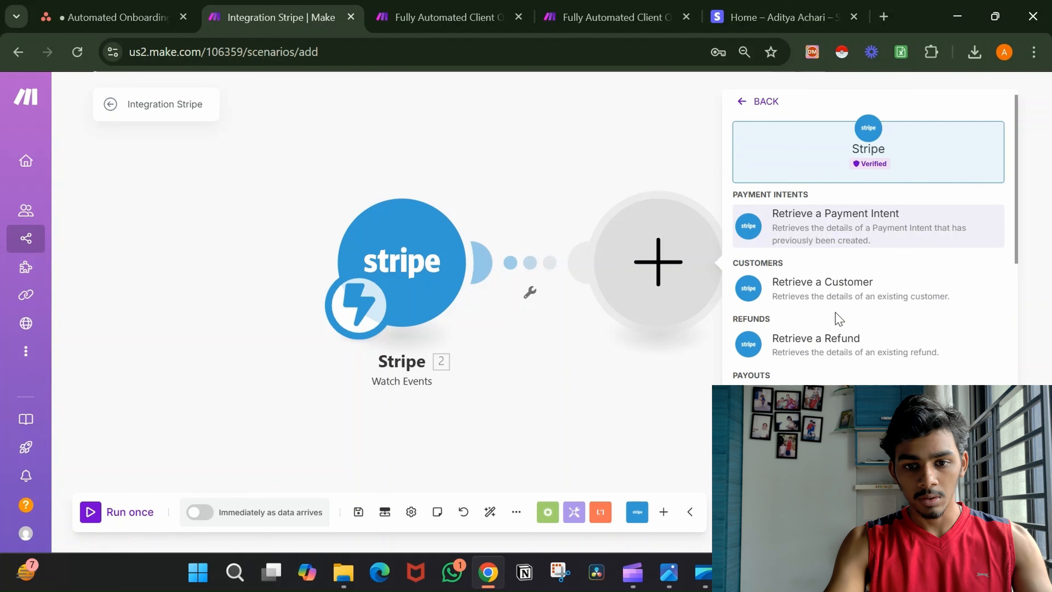
left_click(827, 295)
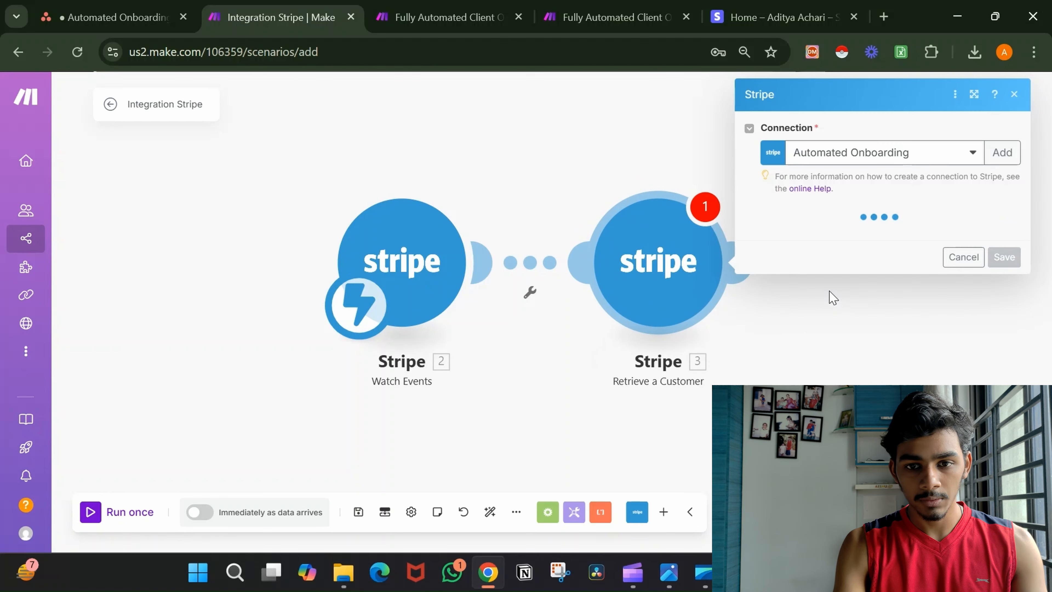
left_click(892, 163)
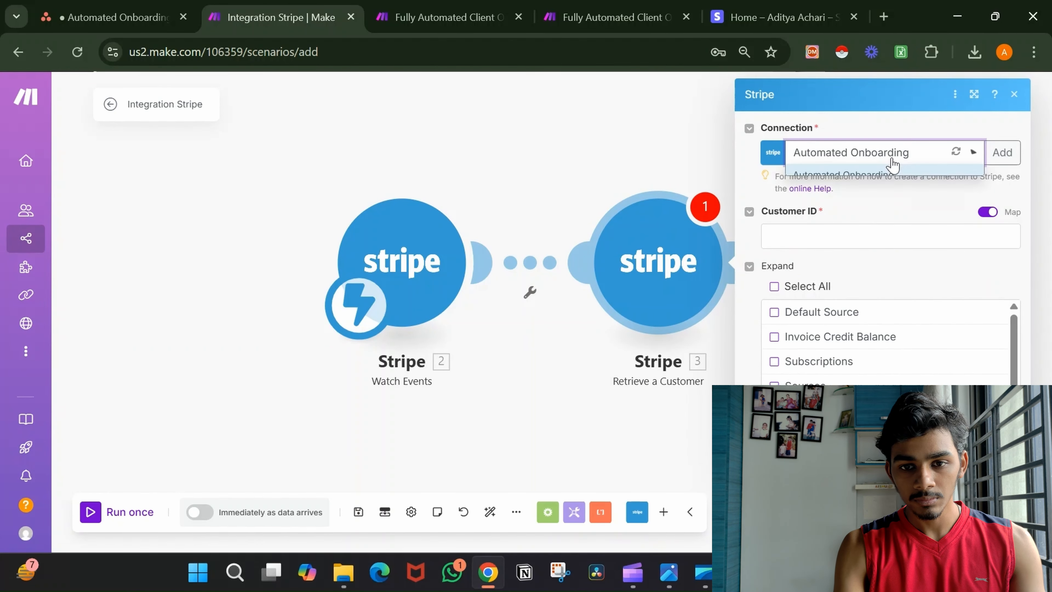
left_click(904, 120)
Browse the Watch Events fields available for mapping into Customer ID.
left_click(893, 237)
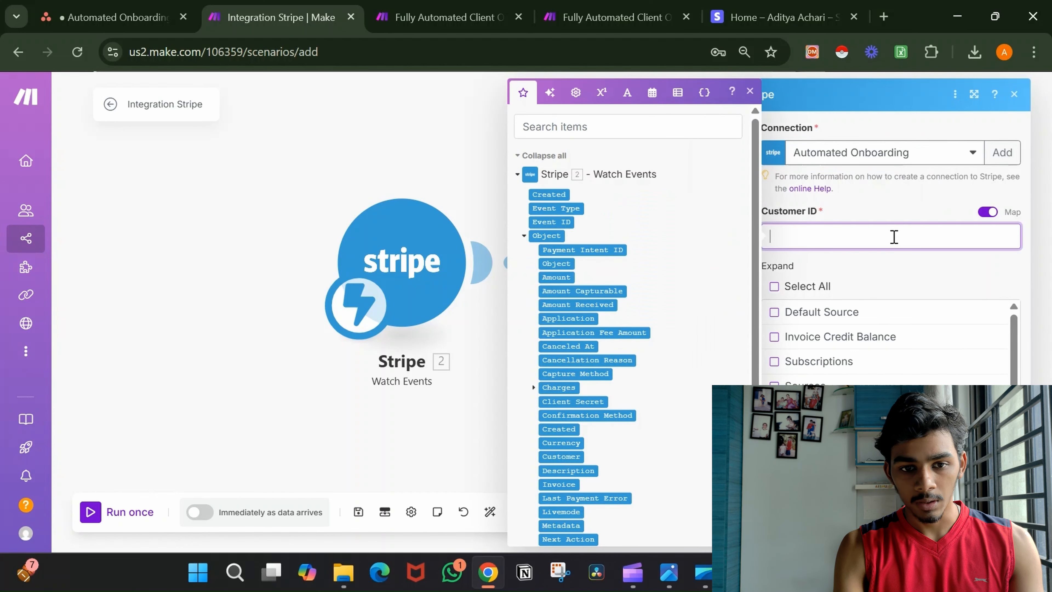
scroll(687, 258, "down", 2)
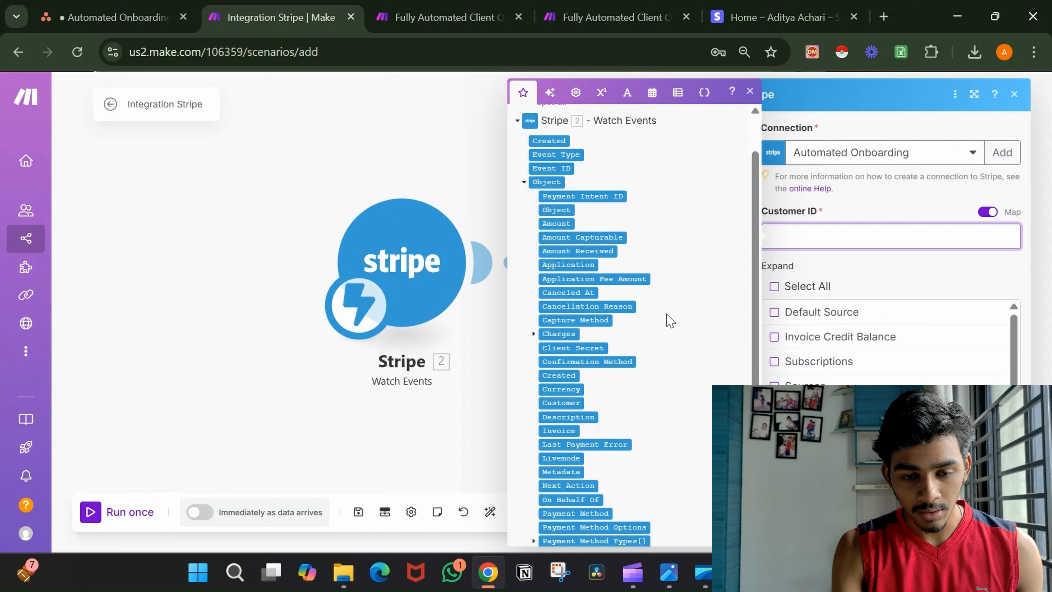
scroll(648, 372, "down", 3)
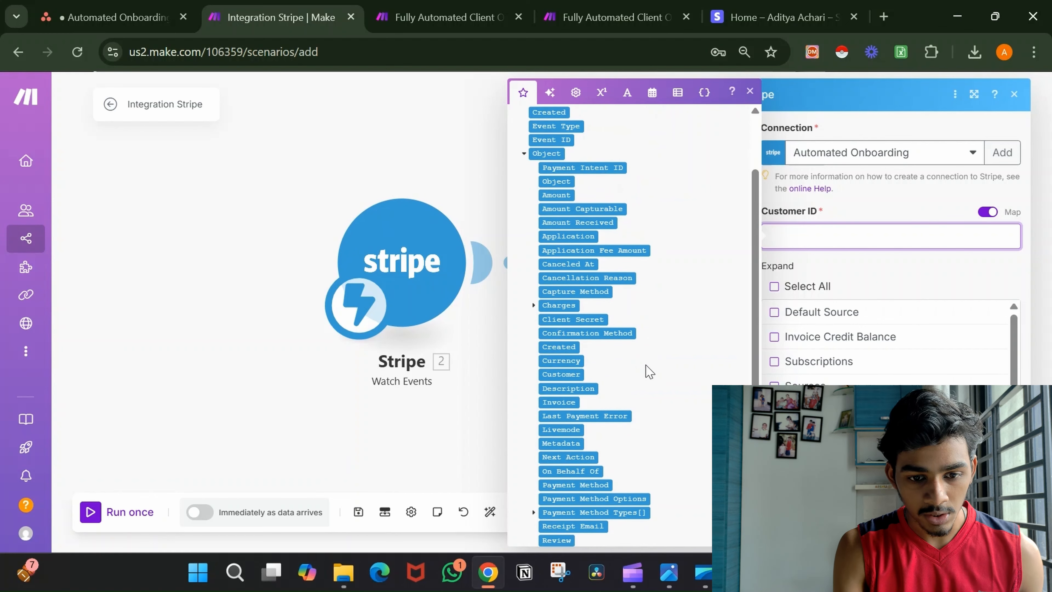
scroll(649, 372, "down", 1)
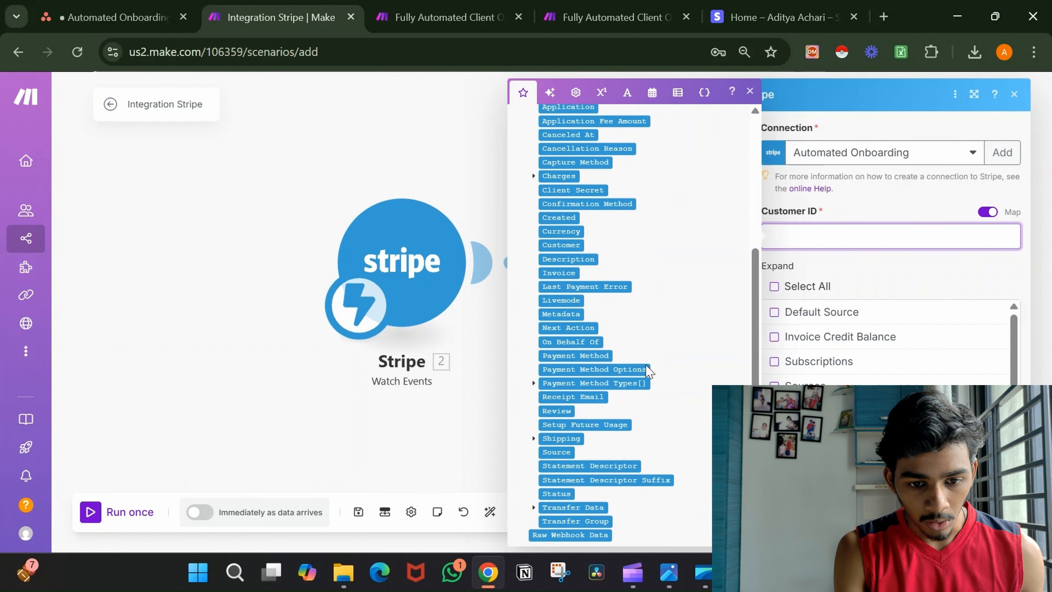
scroll(648, 372, "up", 5)
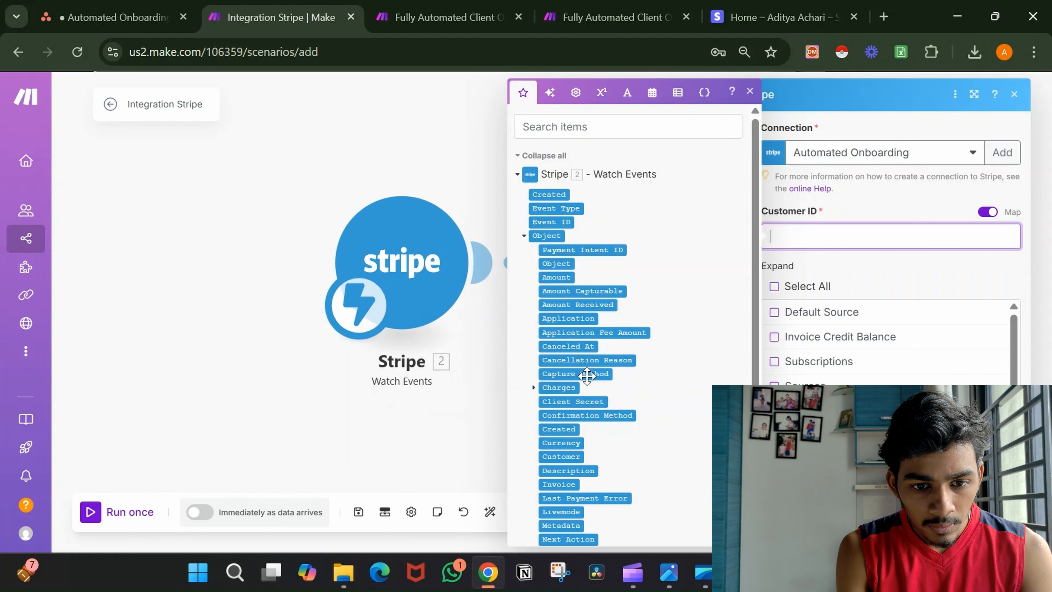
scroll(572, 414, "down", 1)
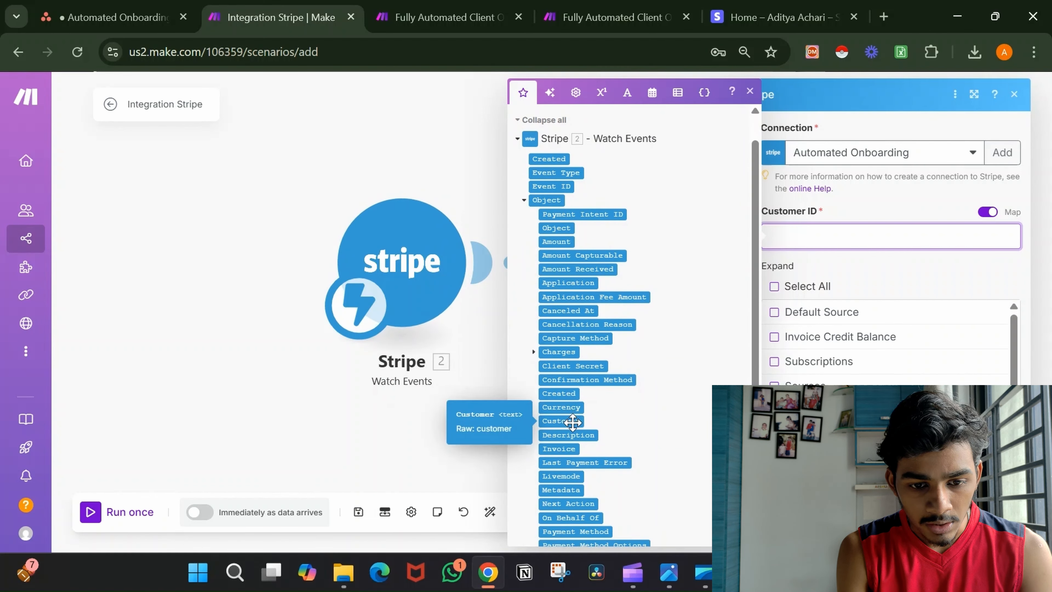
scroll(573, 422, "down", 4)
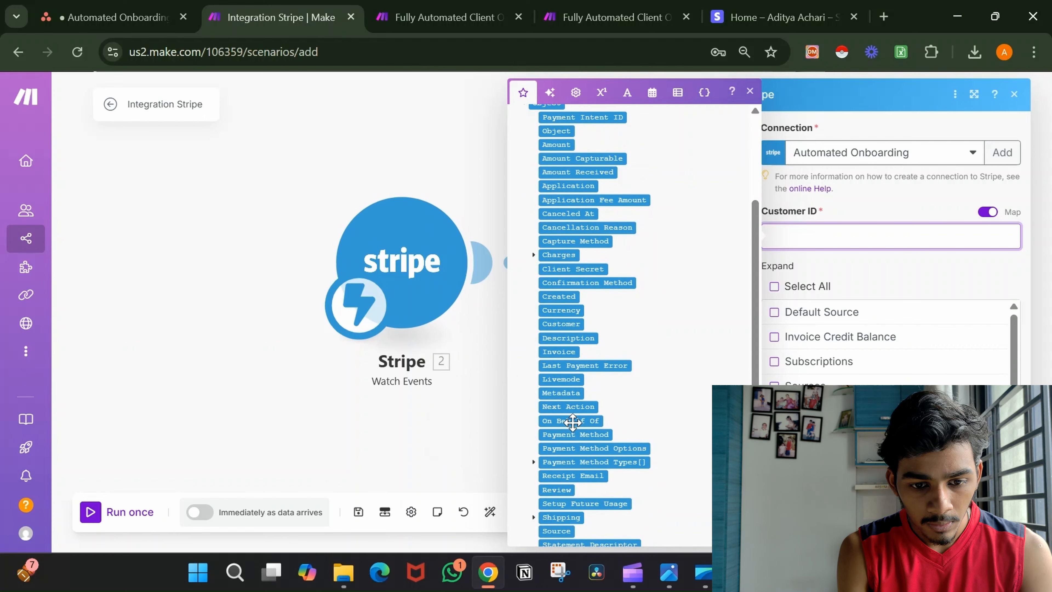
scroll(572, 422, "down", 2)
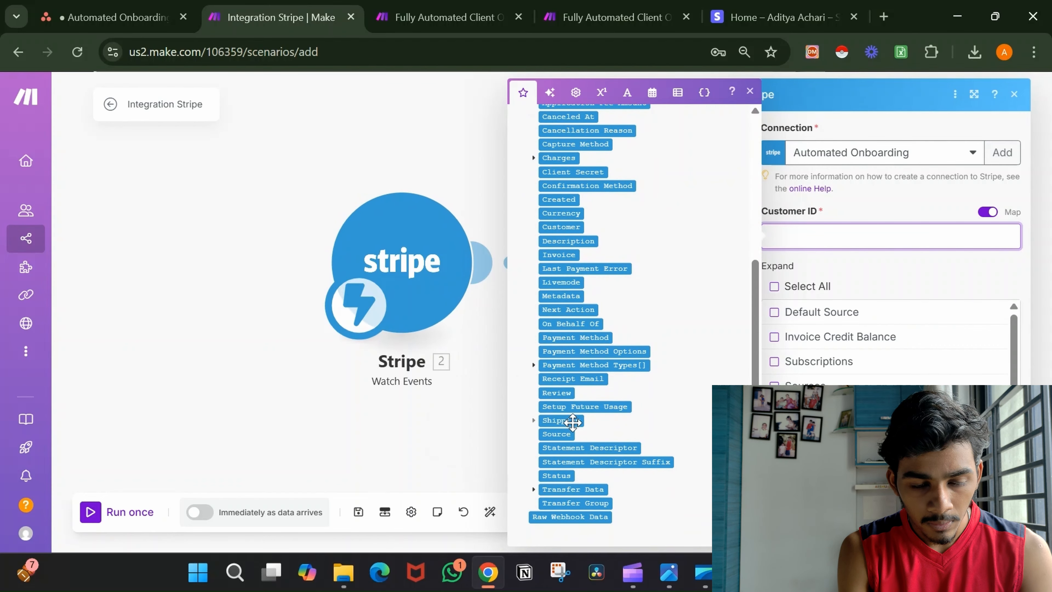
Check the Retrieve a Customer settings in the finished onboarding scenario, then return to the Integration Stripe scenario.
left_click(580, 17)
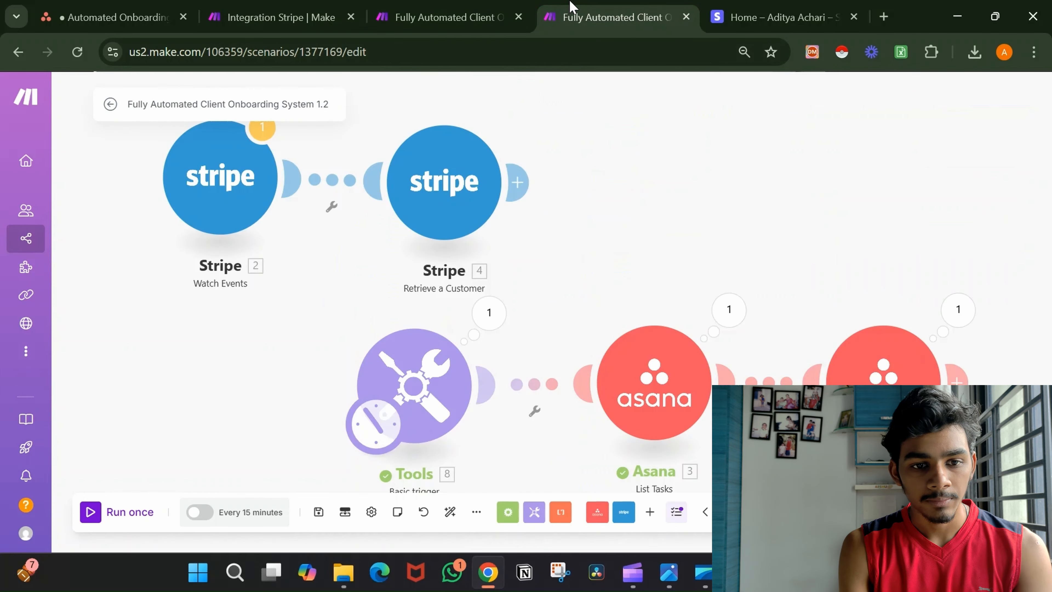
left_click(452, 186)
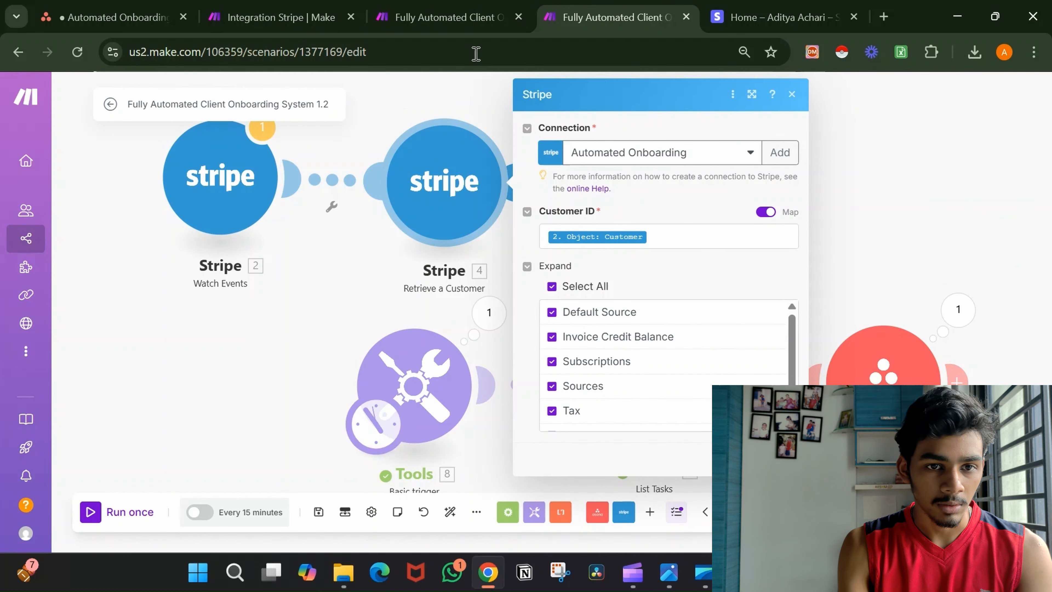
left_click(305, 7)
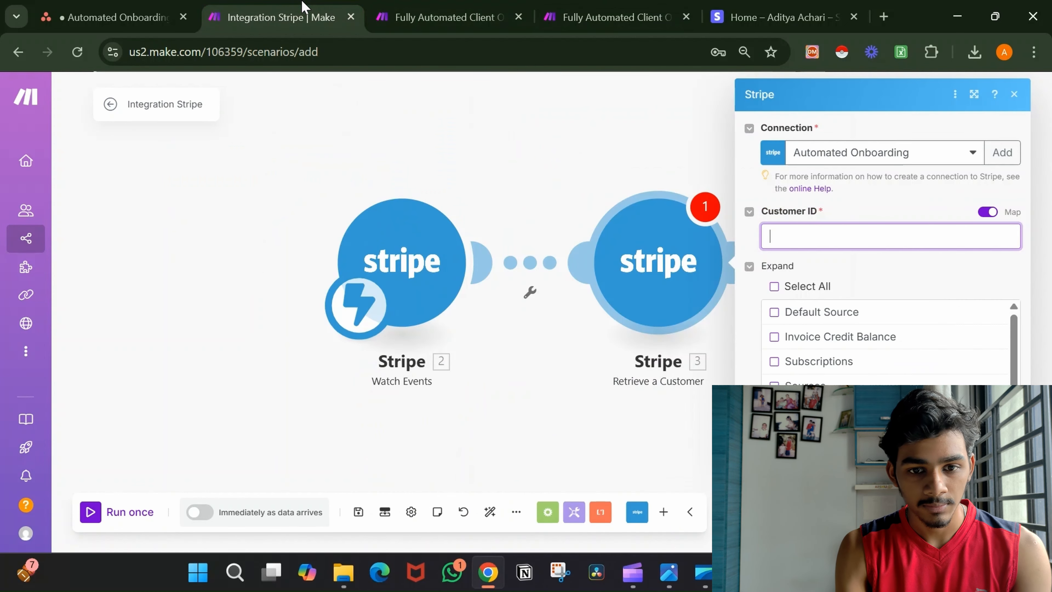
Map Customer ID to 2. Object: Customer, keep all Expand options checked, and confirm.
left_click(804, 237)
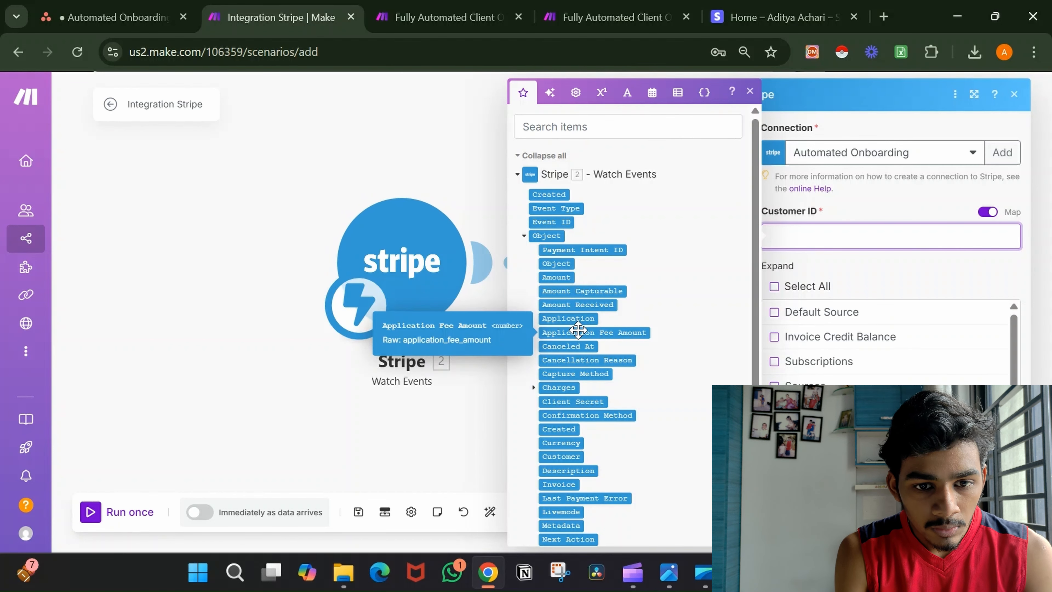
scroll(578, 330, "down", 1)
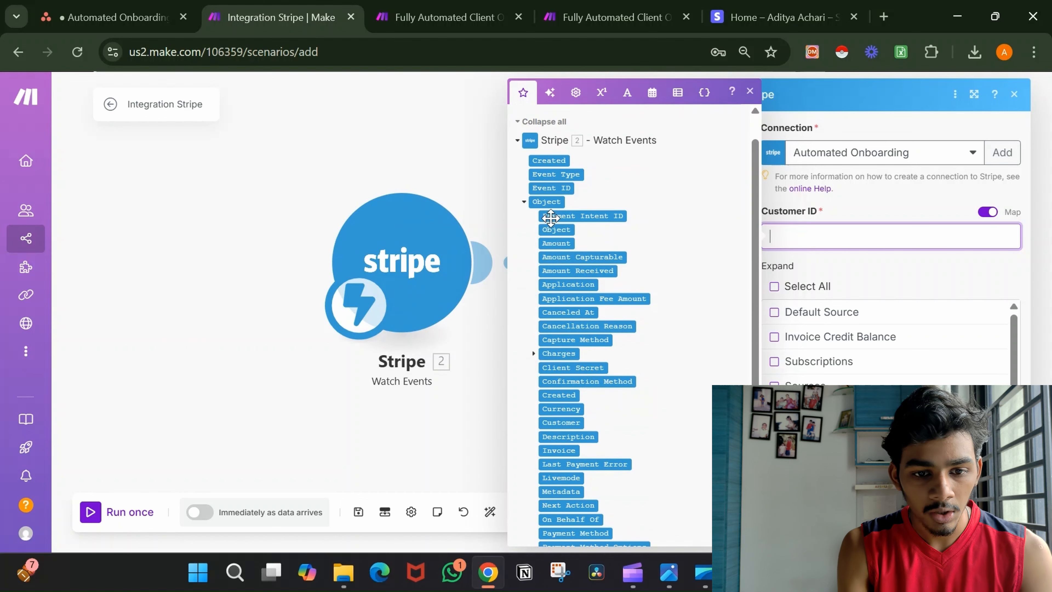
left_click(566, 423)
left_click(891, 282)
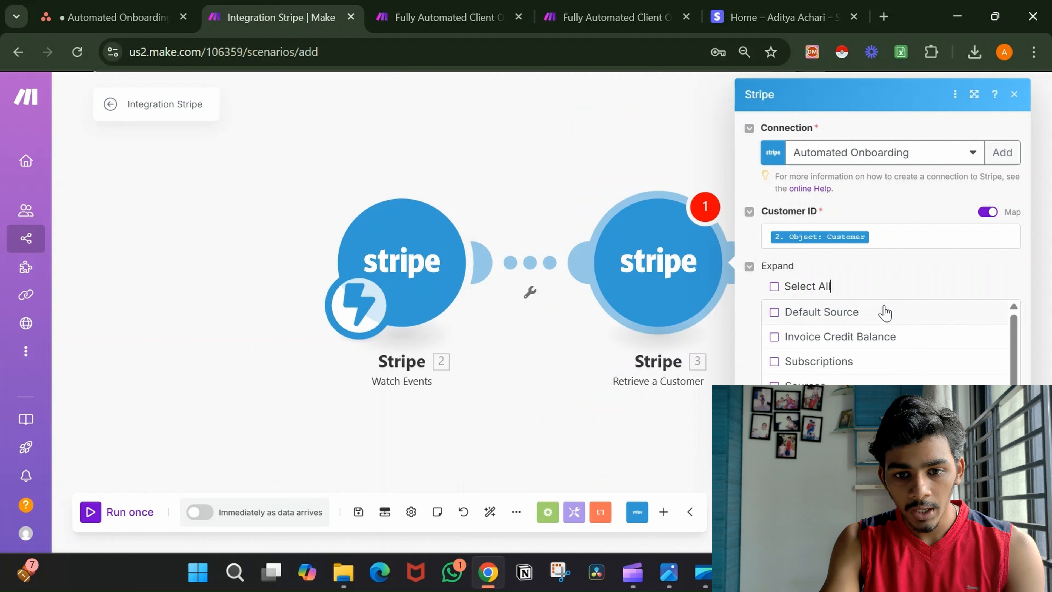
left_click(773, 287)
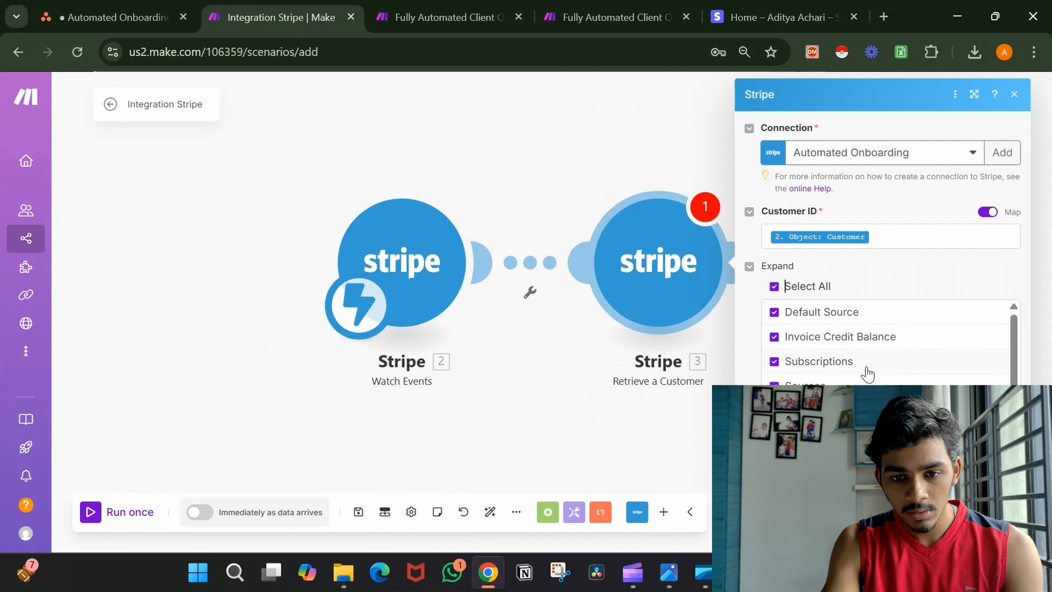
scroll(867, 374, "down", 1)
scroll(867, 374, "up", 1)
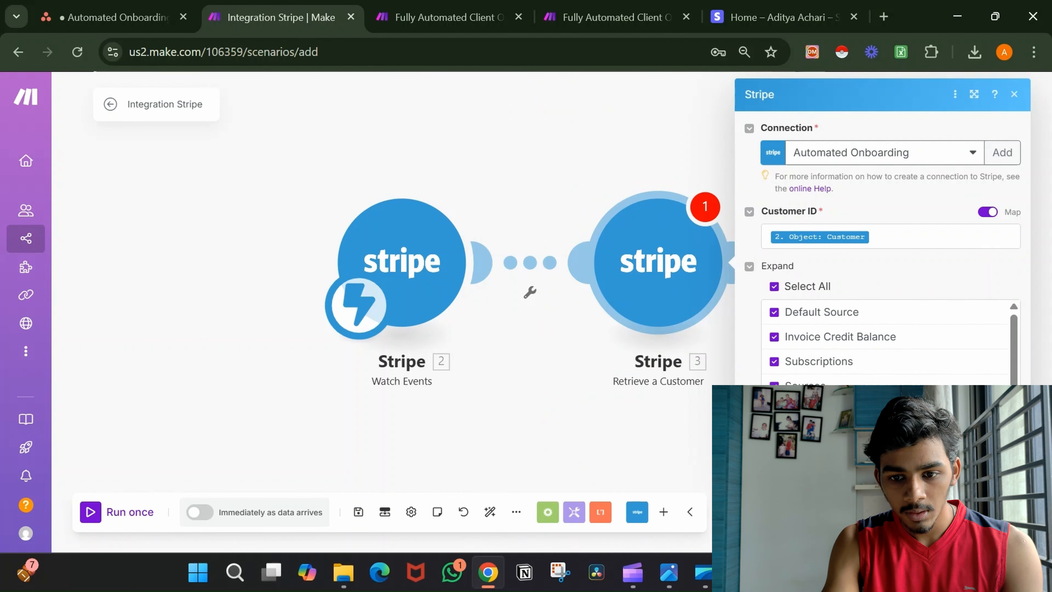
left_click(1004, 518)
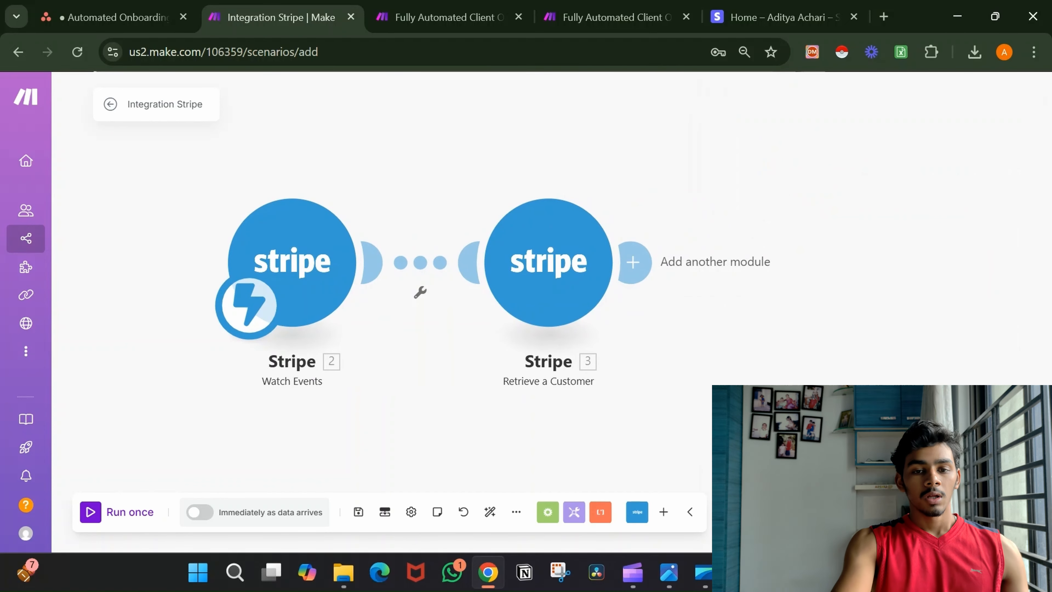
Add an Asana List Tasks module after Retrieve a Customer, filtering tasks by Project.
left_click(633, 261)
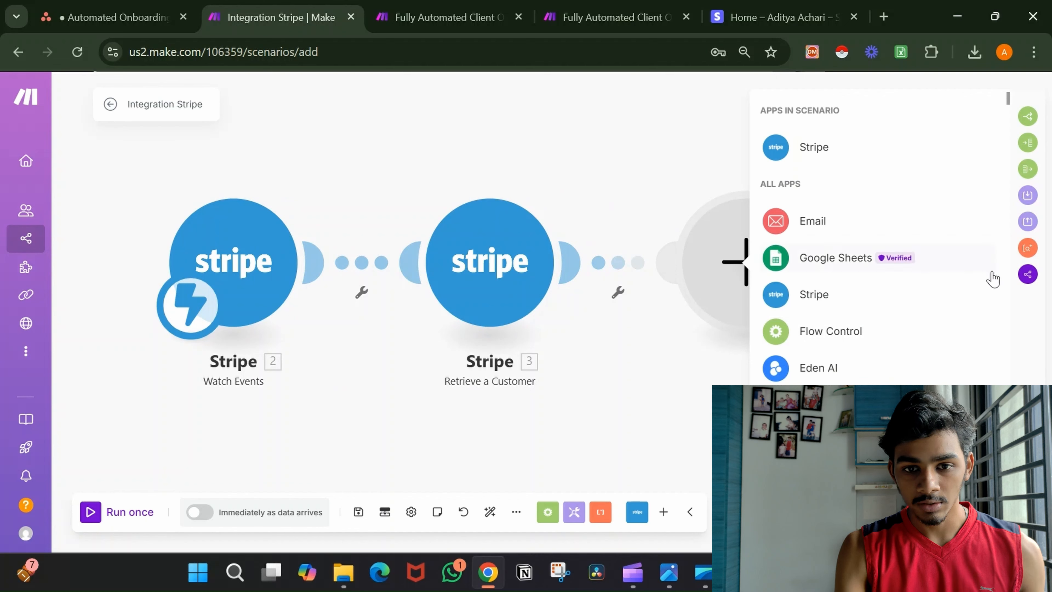
type("asana")
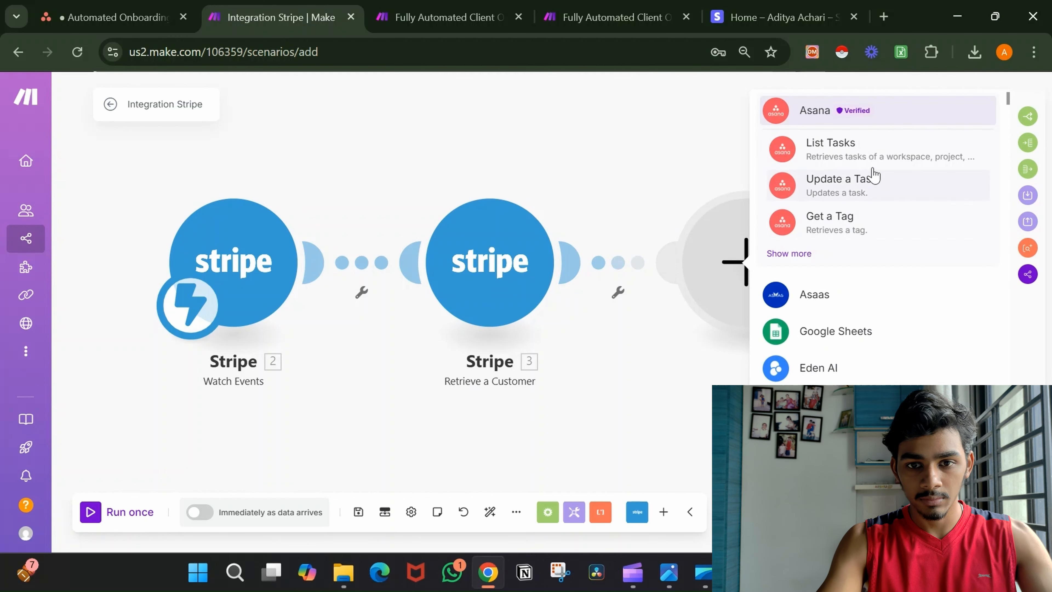
left_click(867, 136)
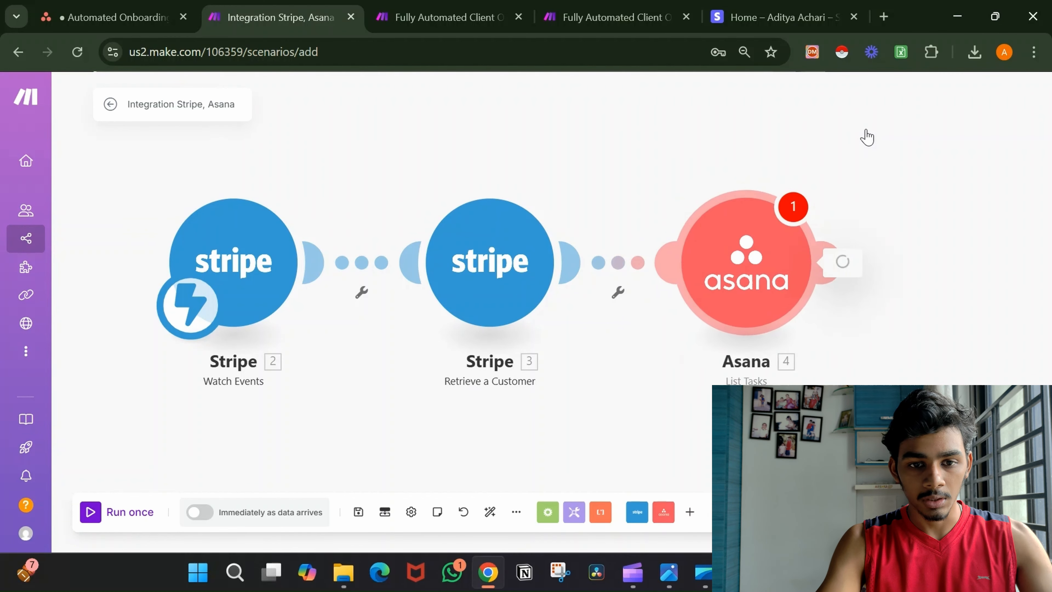
left_click(571, 234)
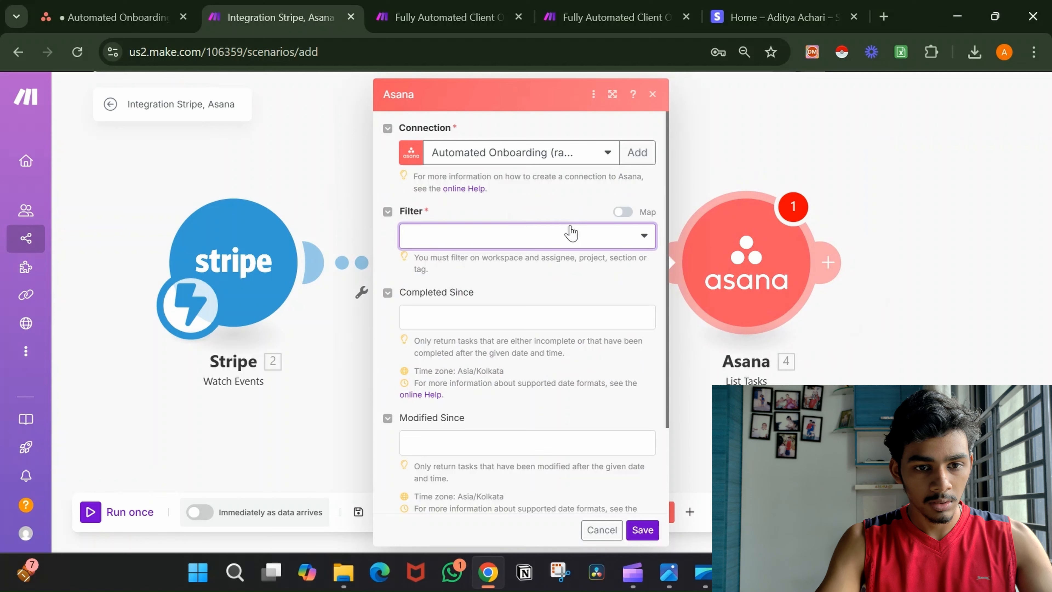
left_click(548, 286)
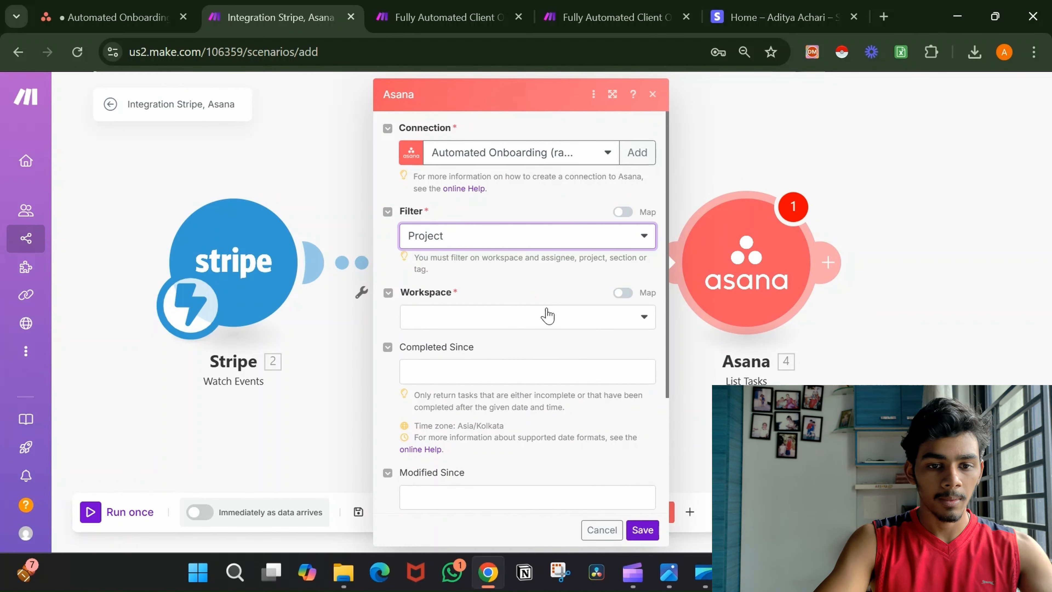
Choose the macho3.com workspace and Automated Onboarding project, then save the List Tasks settings.
left_click(548, 322)
left_click(542, 338)
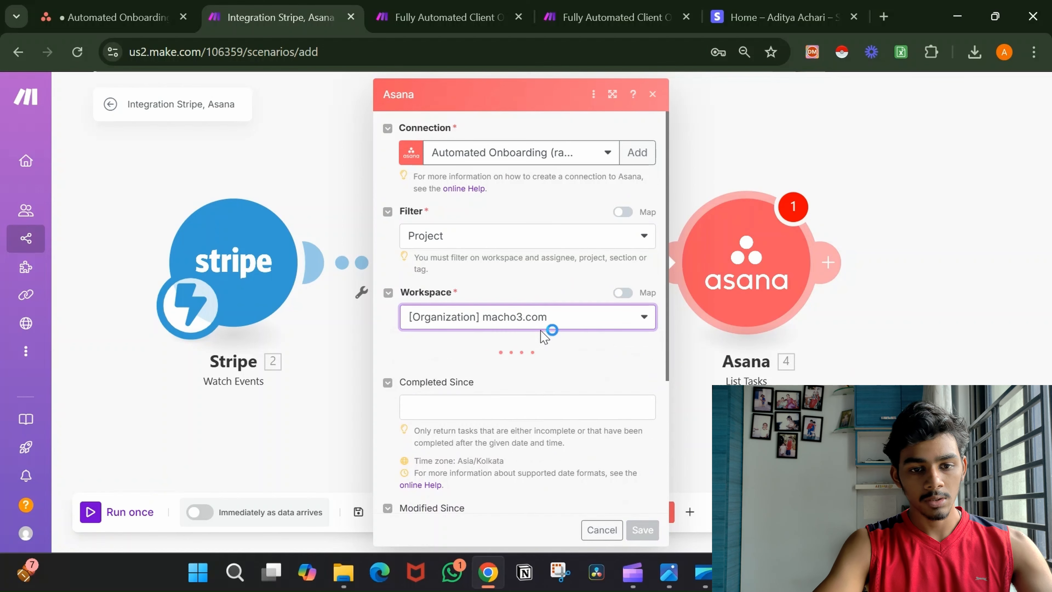
scroll(547, 315, "down", 3)
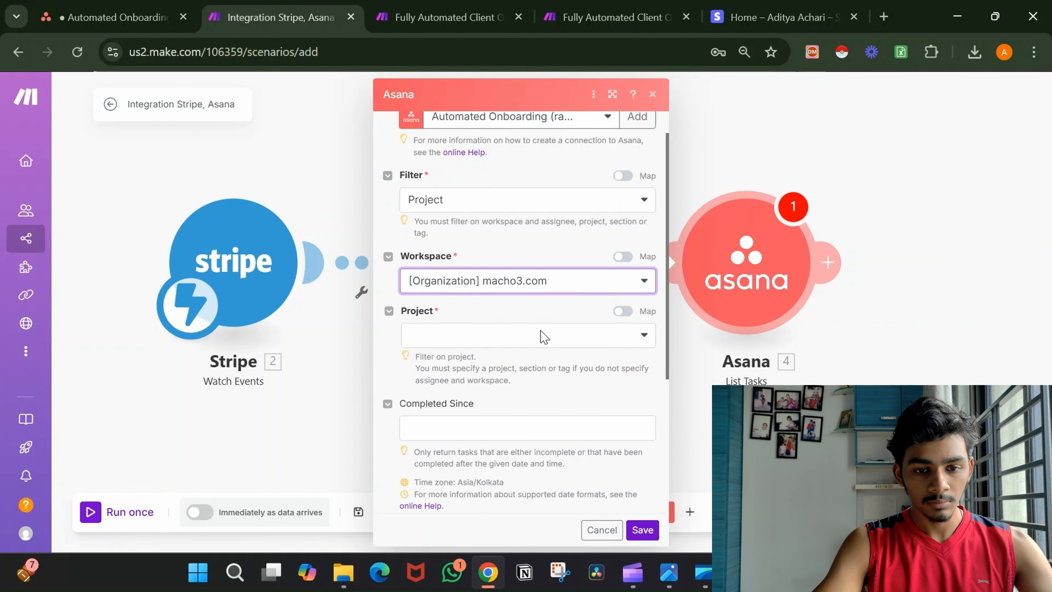
left_click(556, 240)
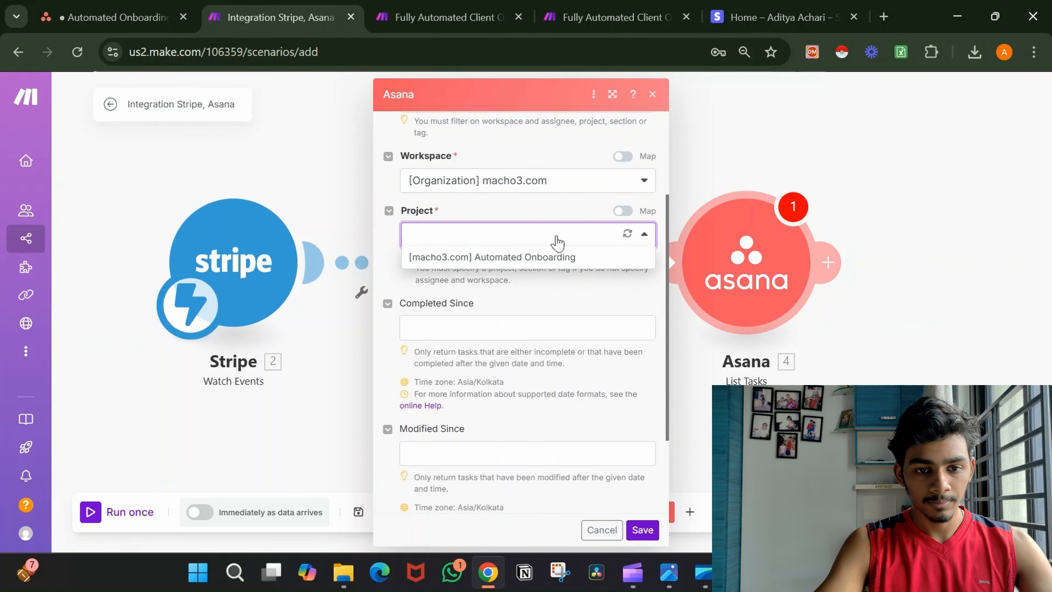
left_click(559, 258)
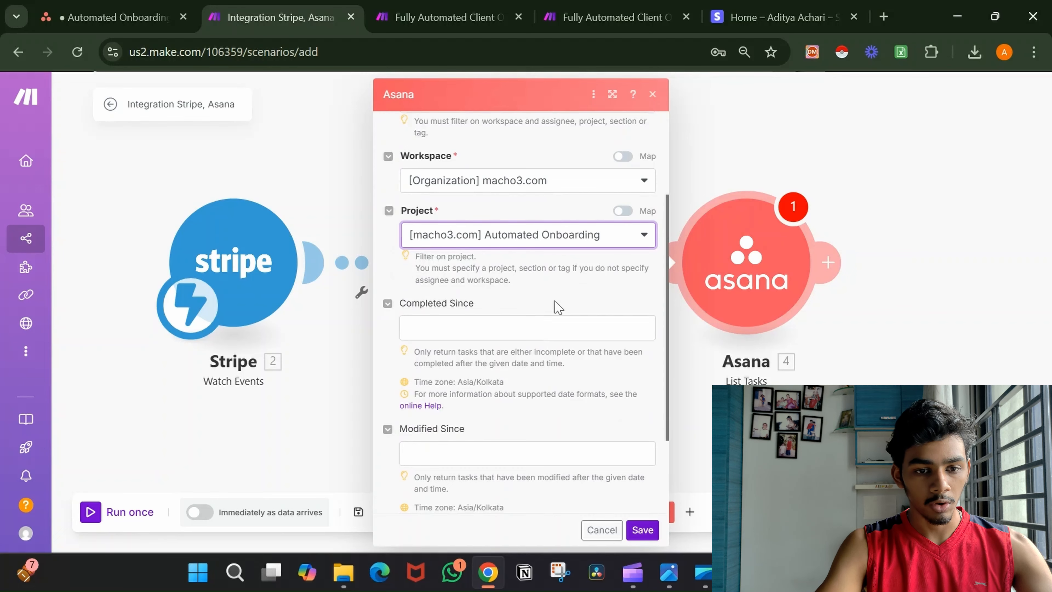
scroll(558, 308, "down", 2)
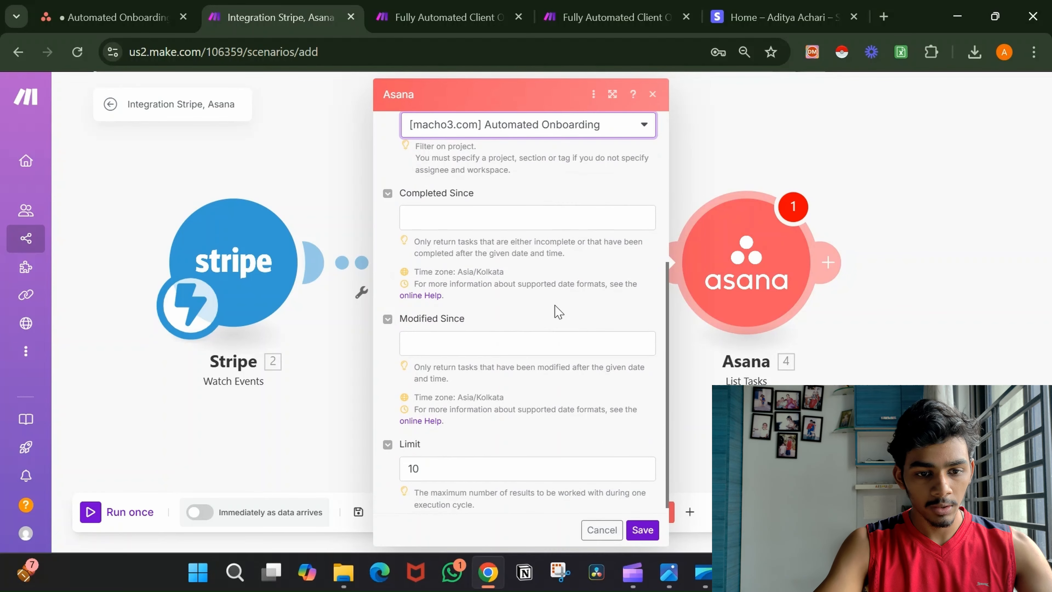
left_click(642, 530)
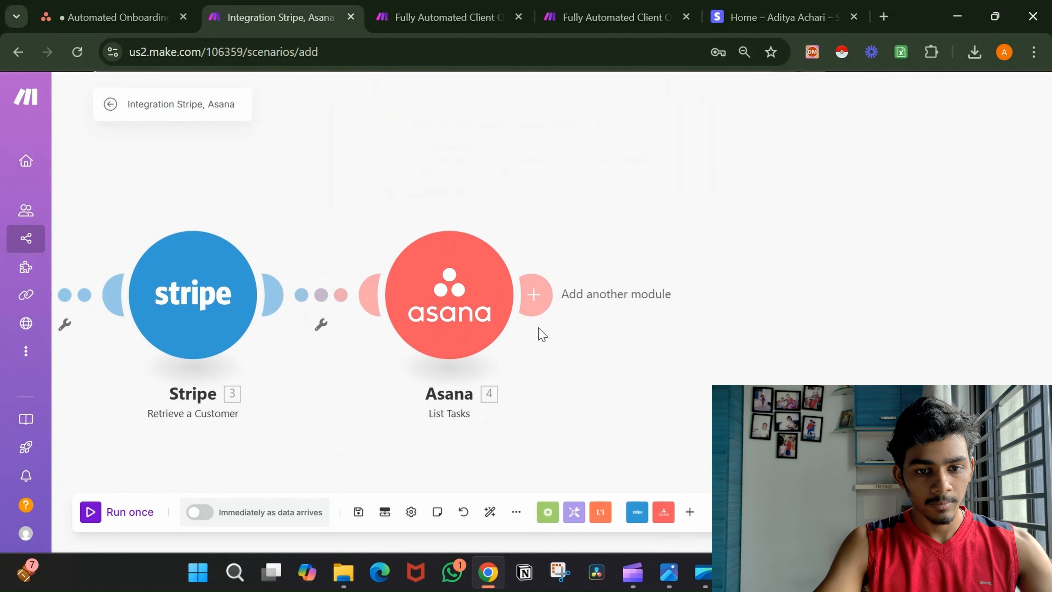
Add an Asana Update a Task module with Task ID mapped from List Tasks.
left_click(532, 299)
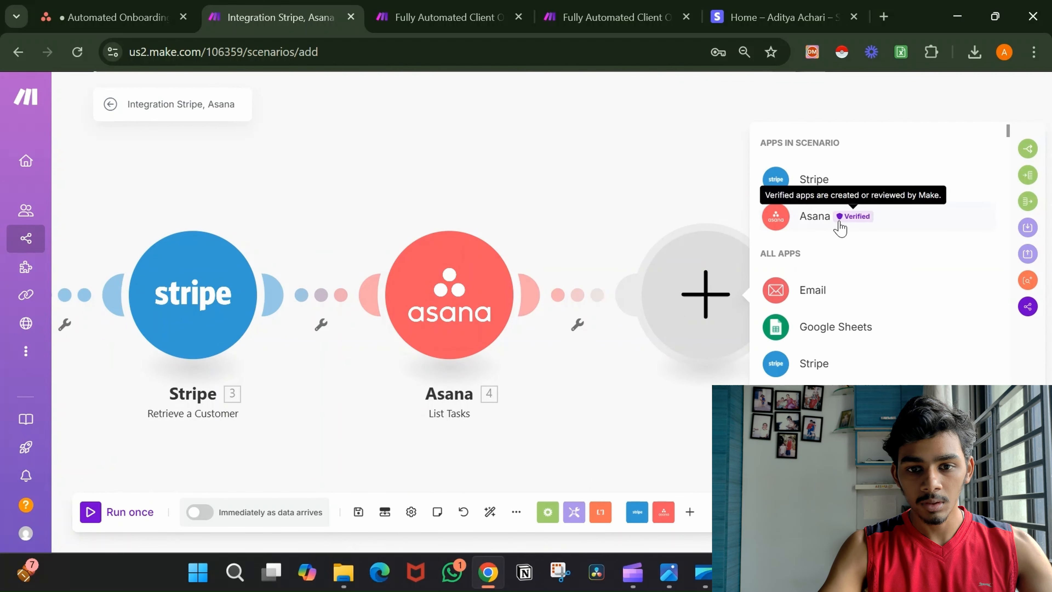
left_click(823, 222)
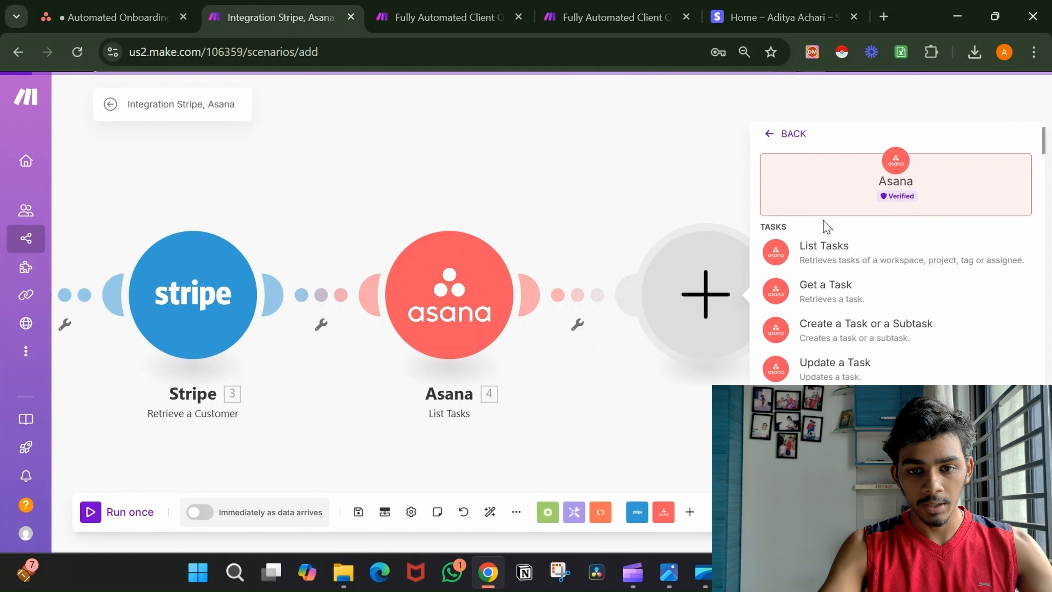
left_click(865, 364)
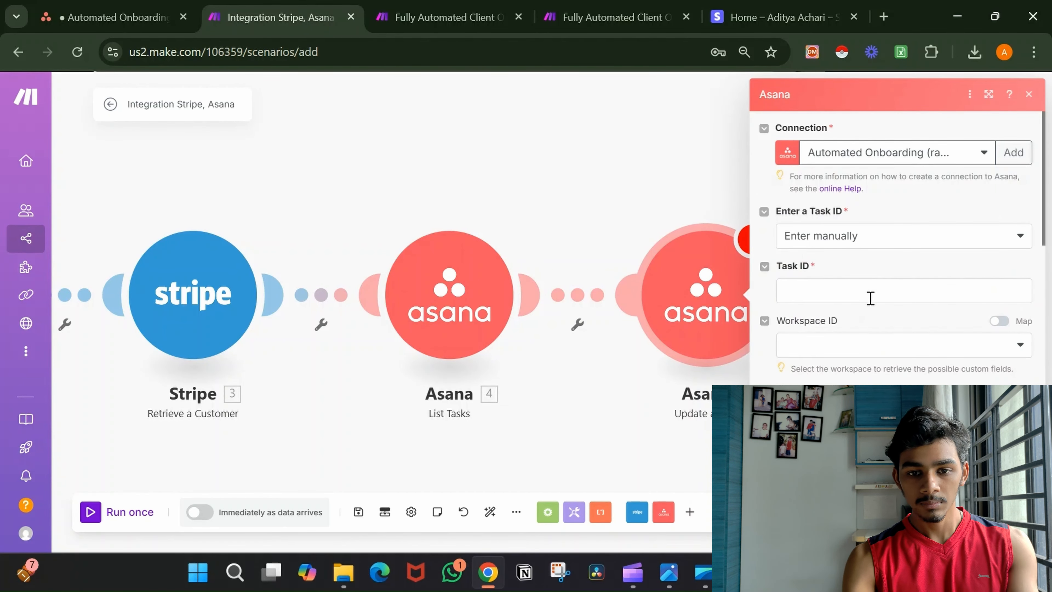
left_click(870, 297)
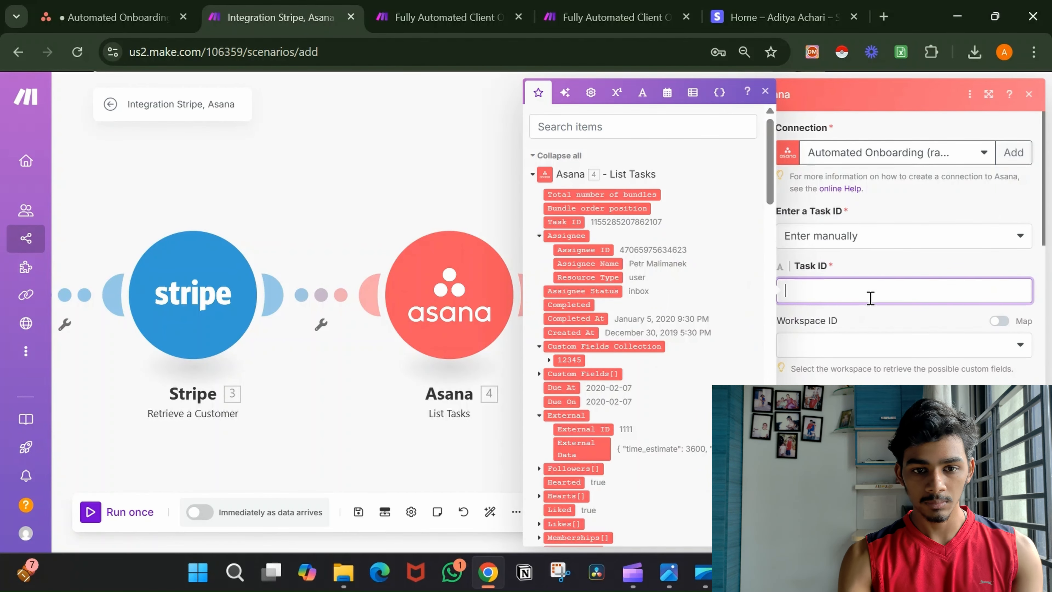
left_click(569, 218)
Set the update's workspace to macho3.com, project custom fields to Yes, and Status to Closed.
scroll(923, 334, "down", 1)
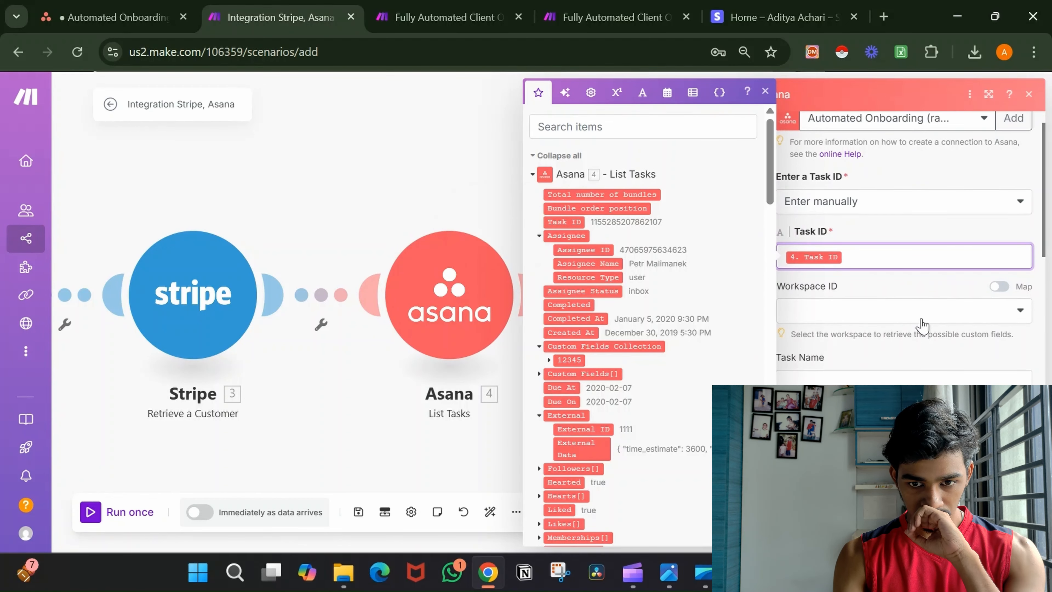
left_click(921, 326)
left_click(908, 362)
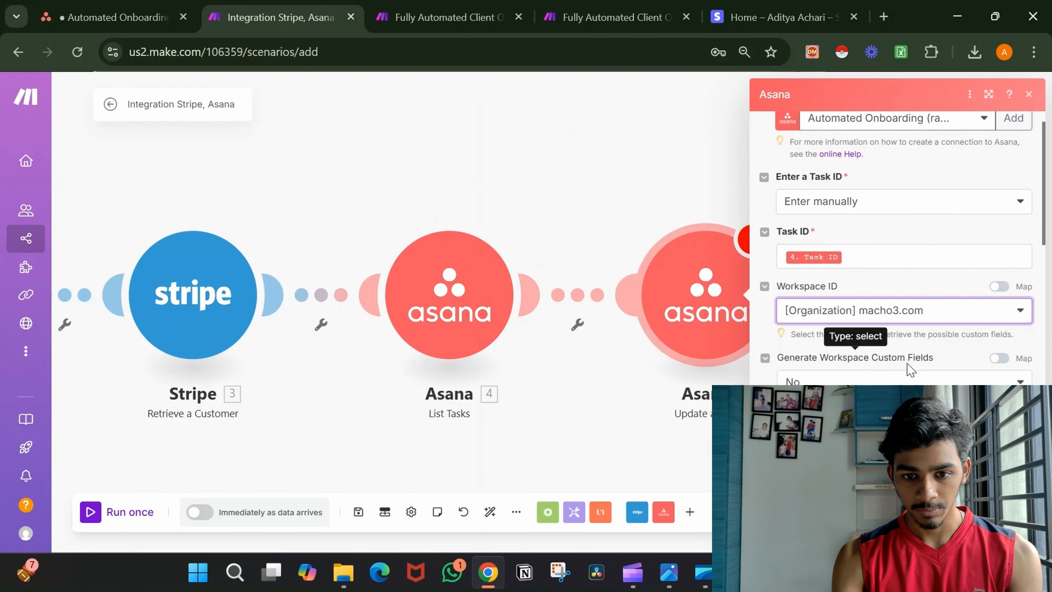
scroll(910, 369, "down", 3)
left_click(902, 332)
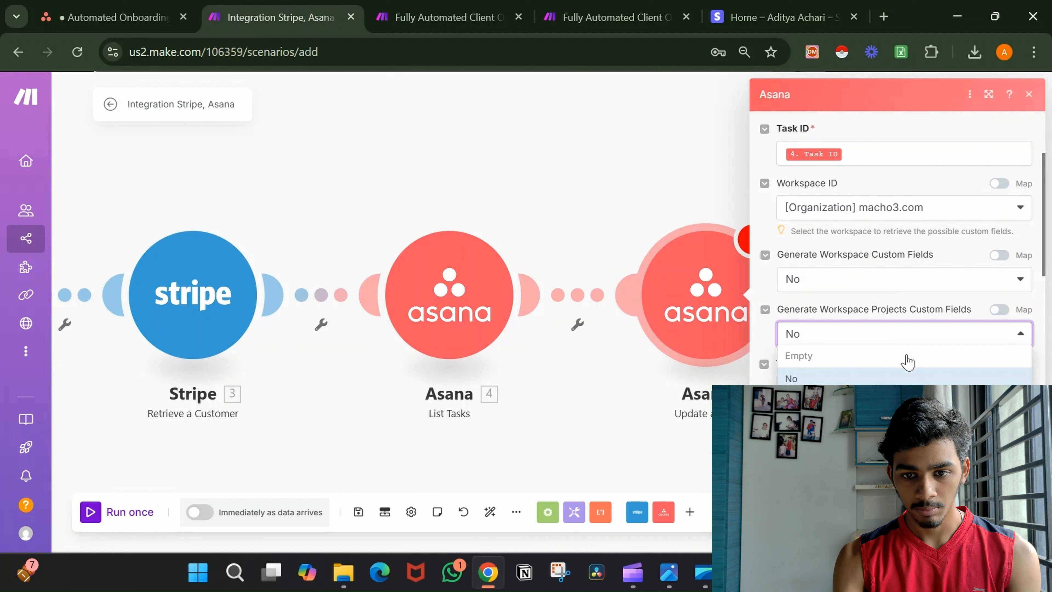
left_click(895, 401)
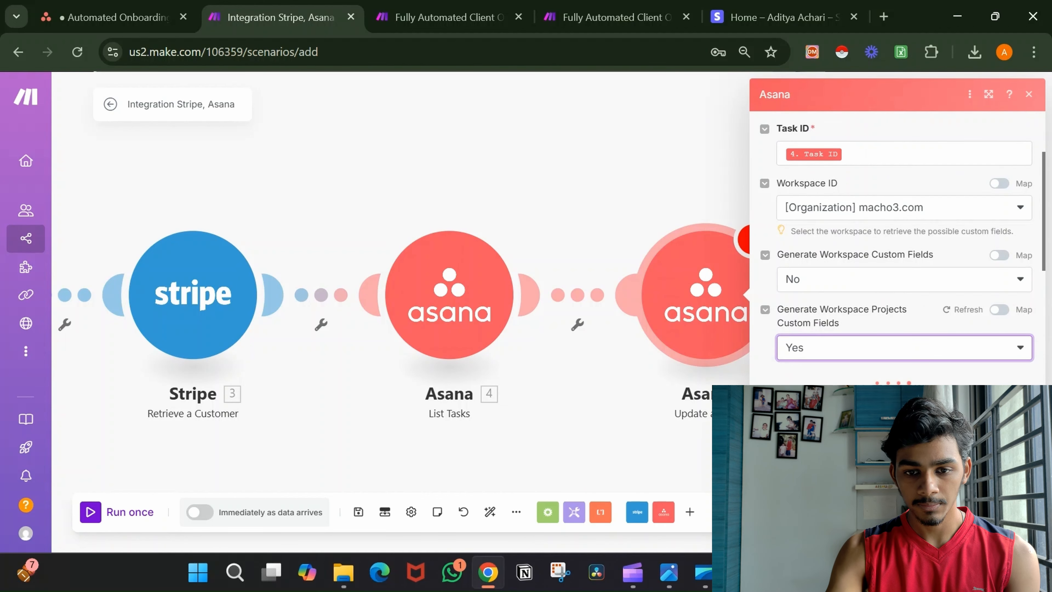
scroll(853, 367, "down", 2)
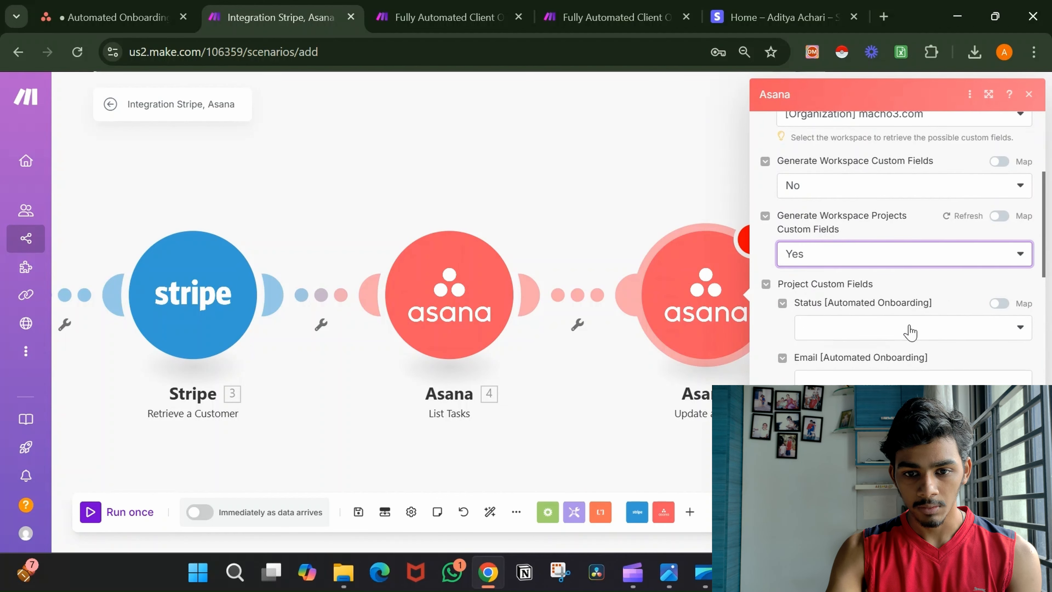
left_click(910, 332)
left_click(865, 416)
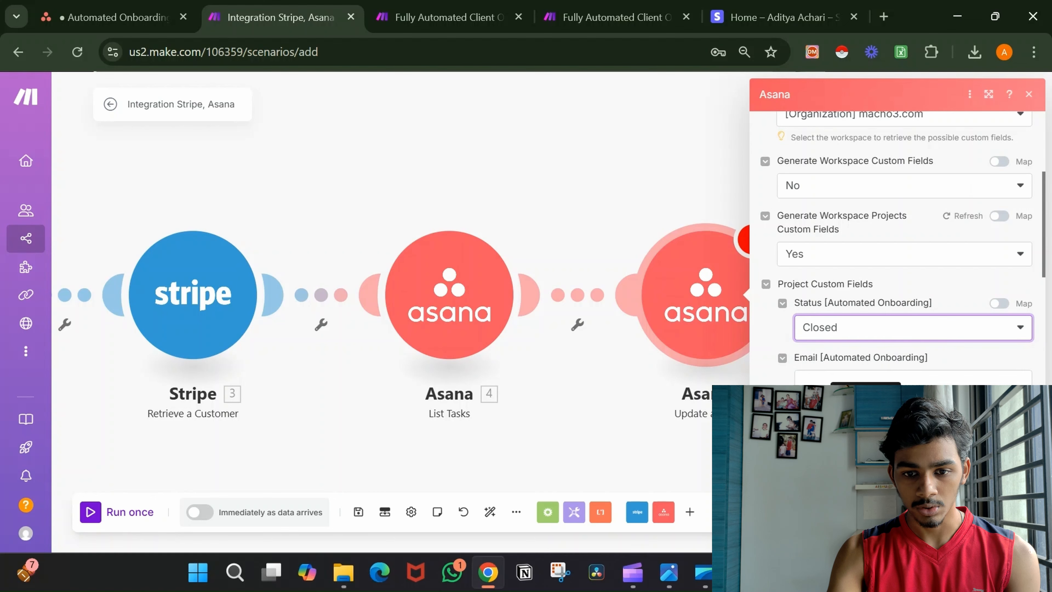
left_click(1015, 526)
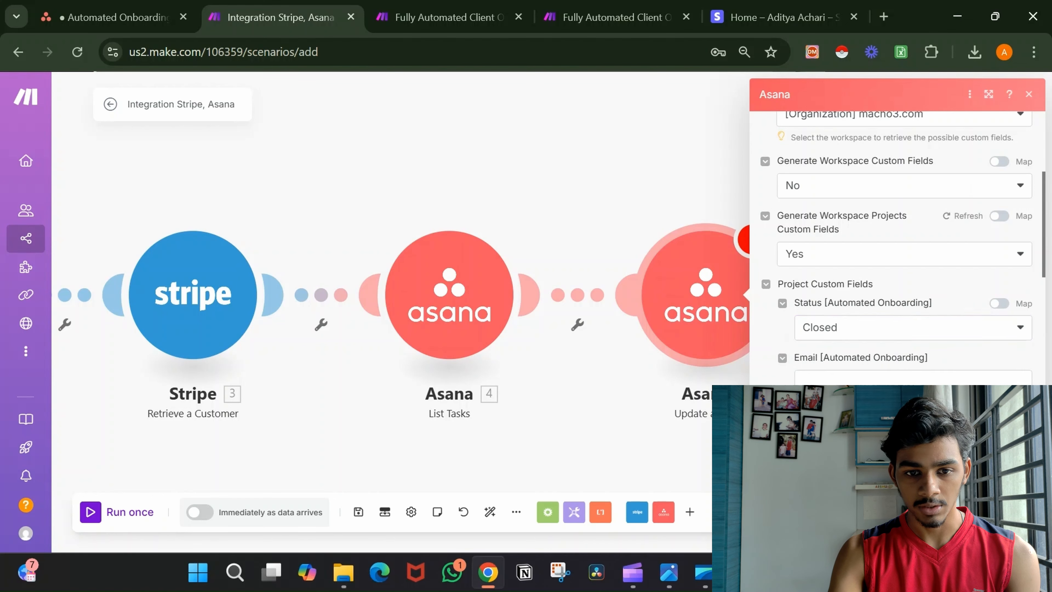
Create a filter on the link between List Tasks and Update a Task, and start editing its condition.
left_click(590, 308)
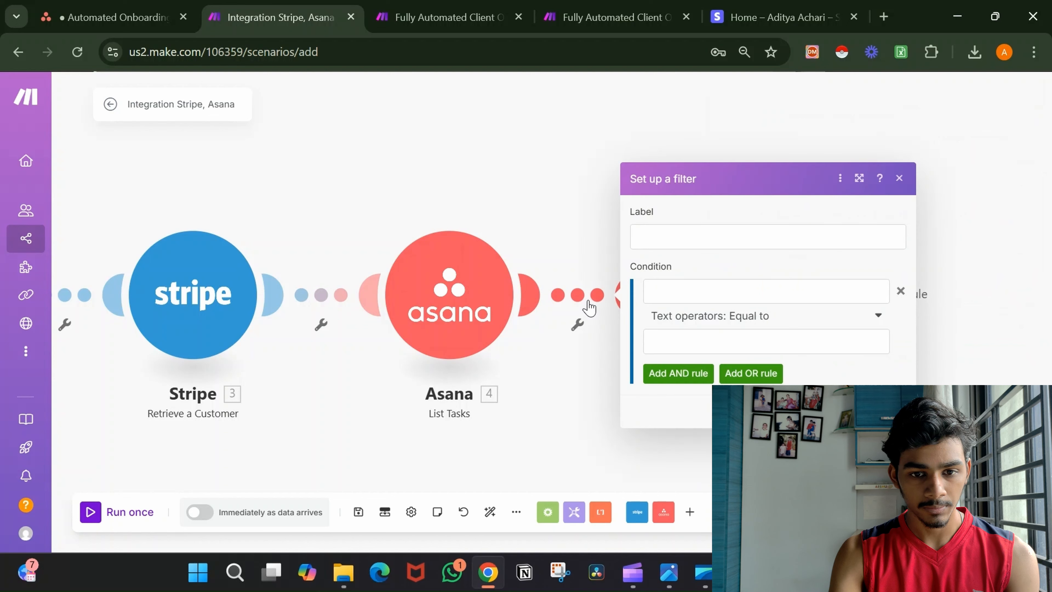
left_click(676, 295)
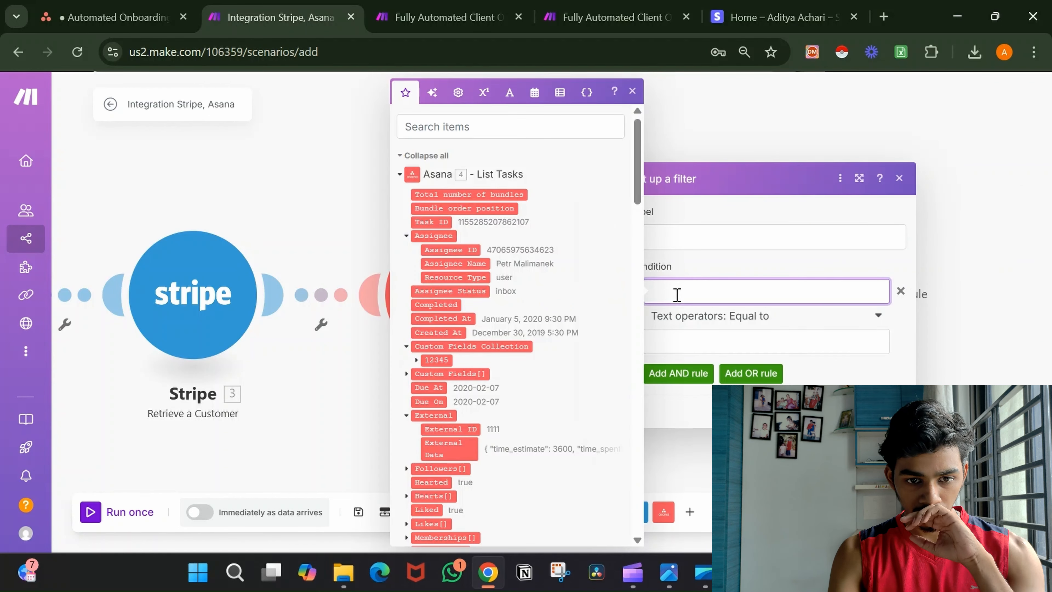
scroll(502, 316, "down", 5)
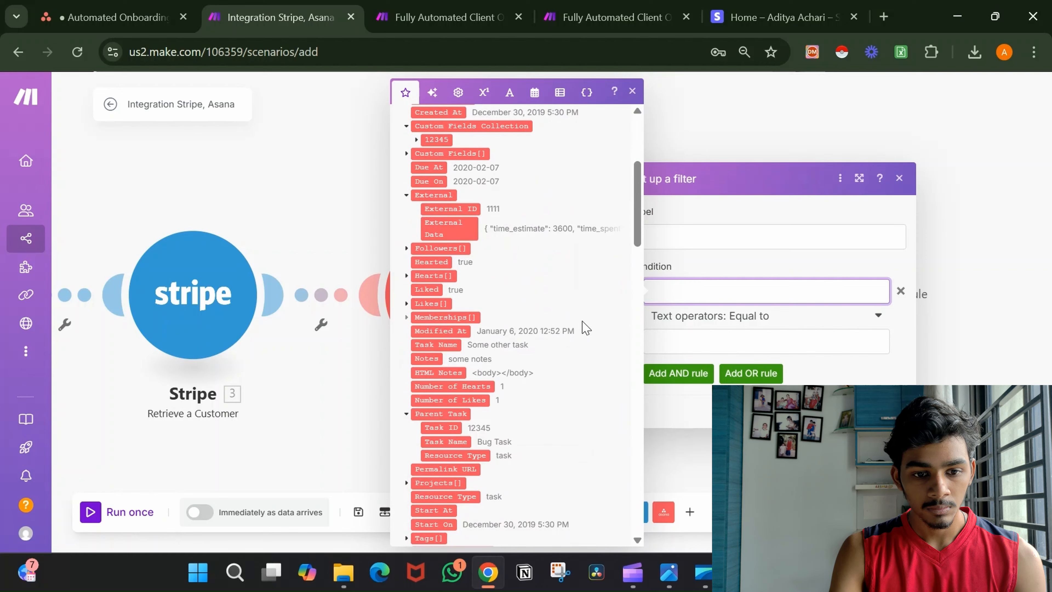
scroll(584, 327, "down", 15)
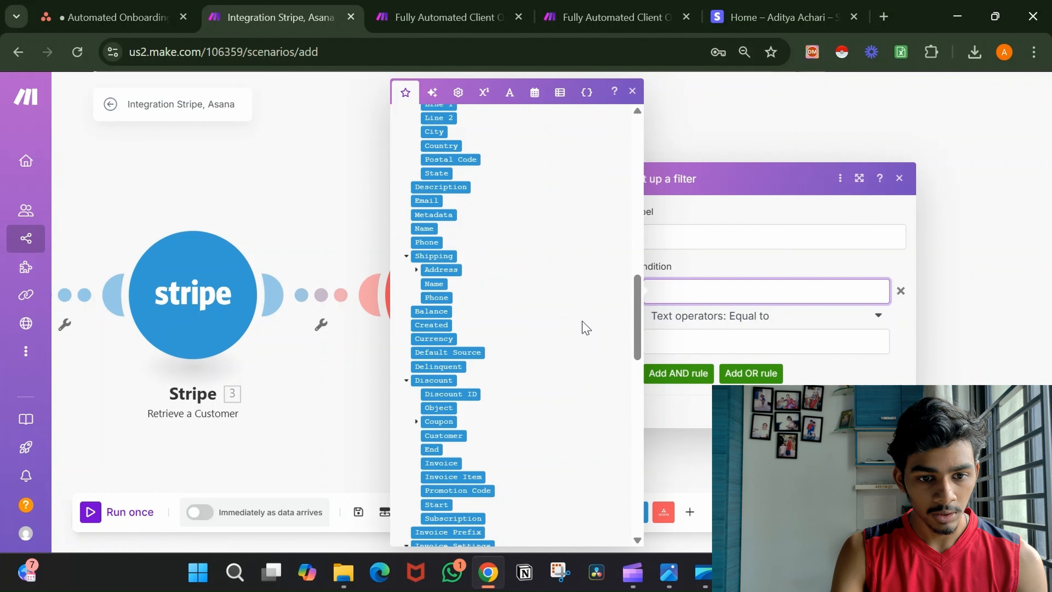
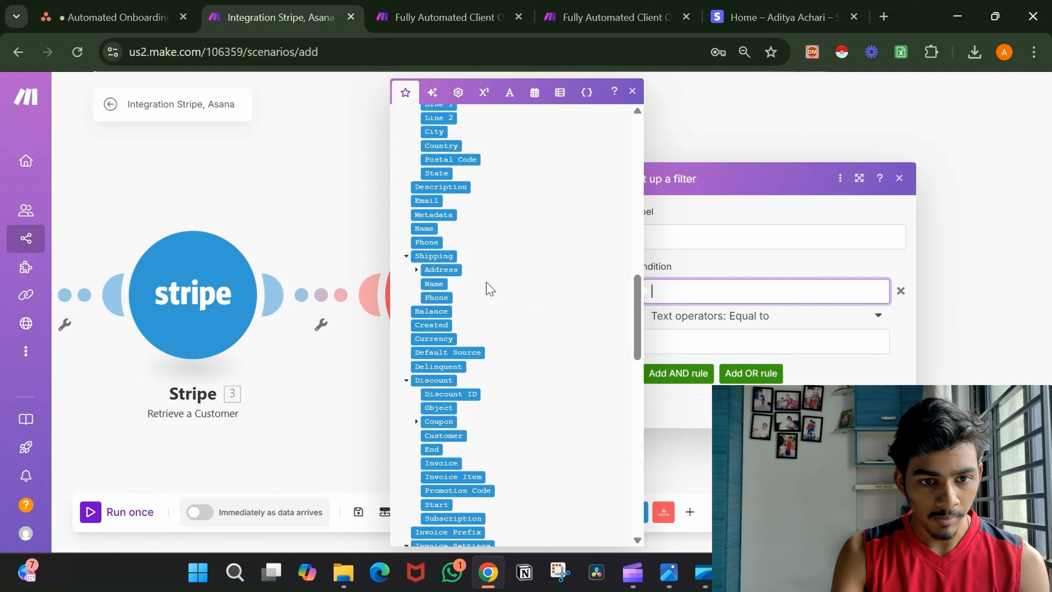
Insert the Stripe customer's 3. Email into the filter's Equal to condition and browse the Asana fields.
left_click(431, 201)
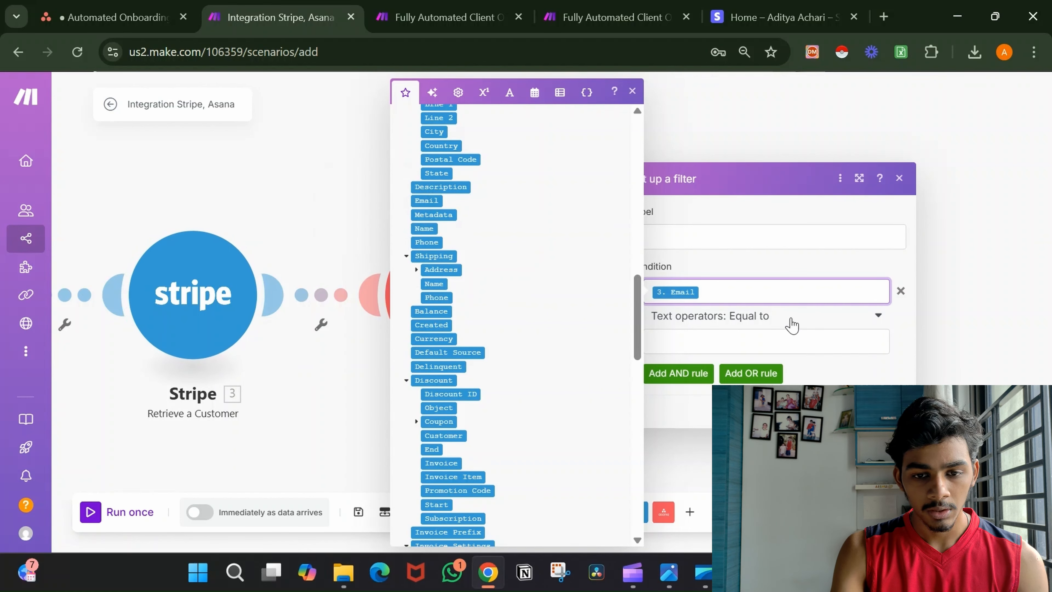
left_click(775, 341)
scroll(482, 331, "up", 15)
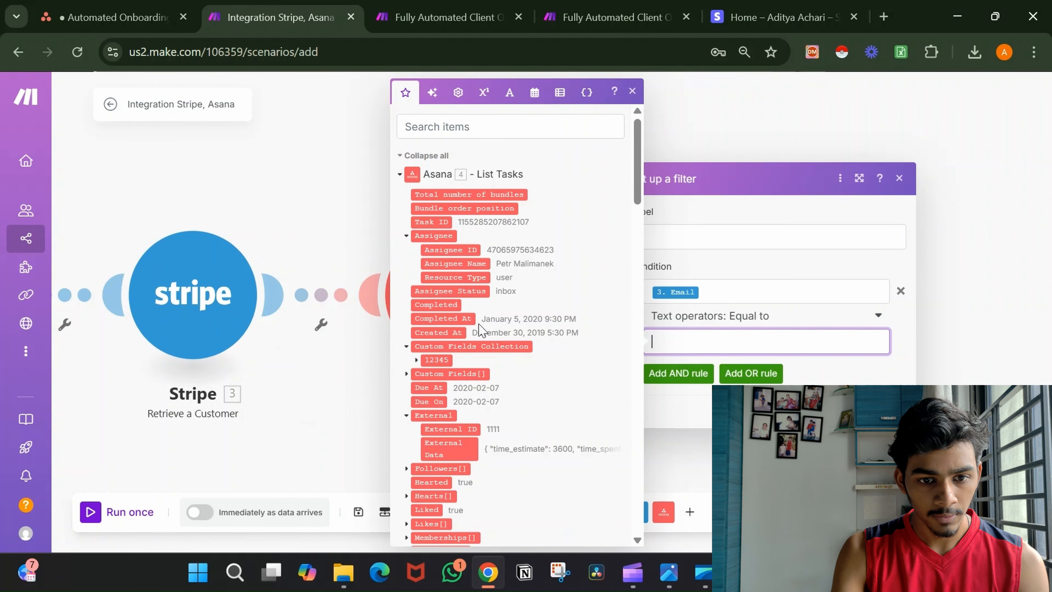
scroll(480, 327, "down", 10)
scroll(480, 331, "up", 5)
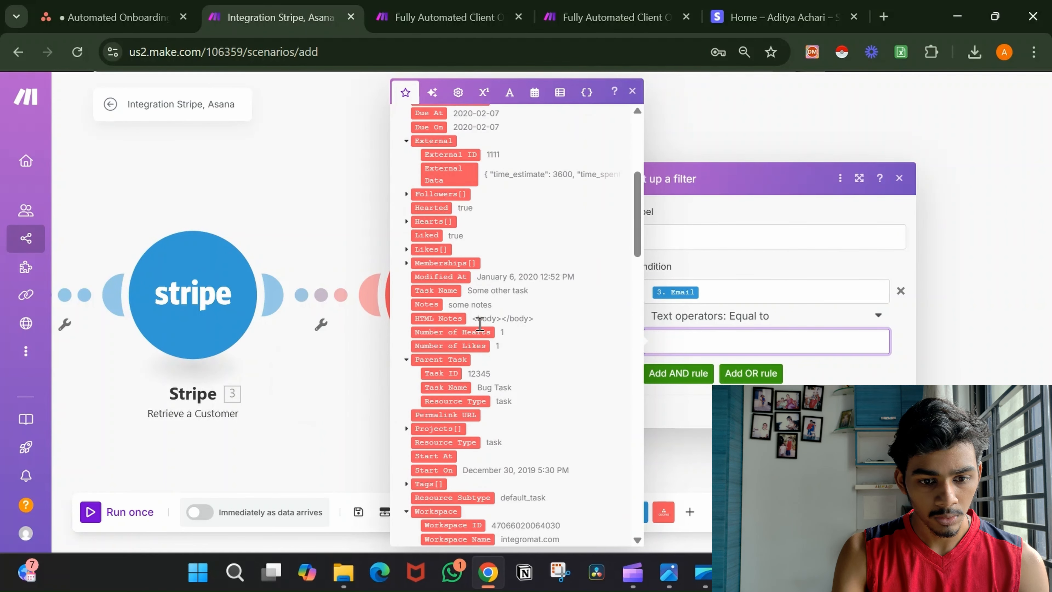
scroll(479, 324, "up", 1)
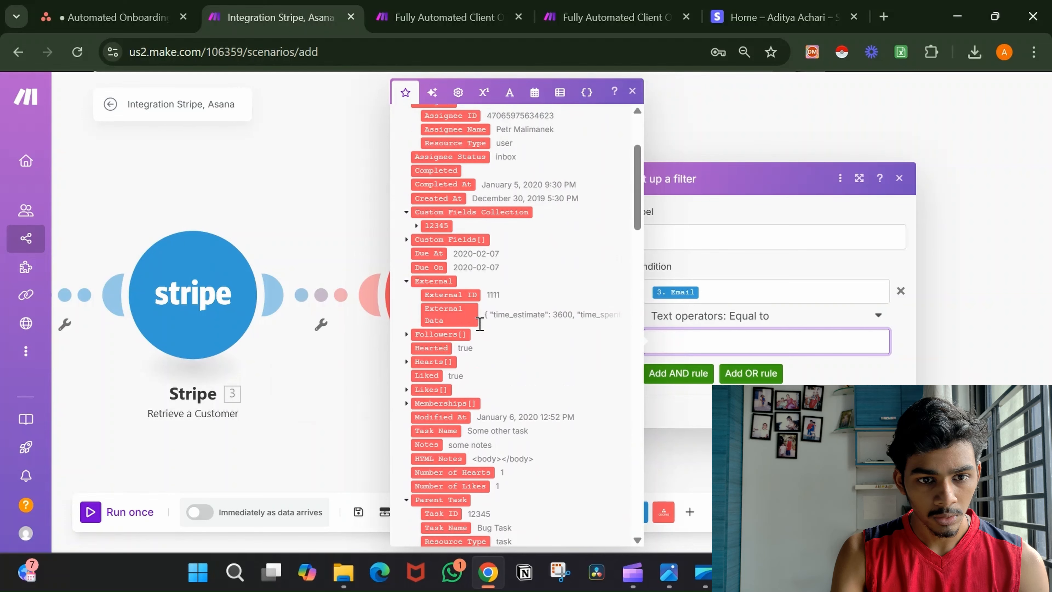
left_click(416, 228)
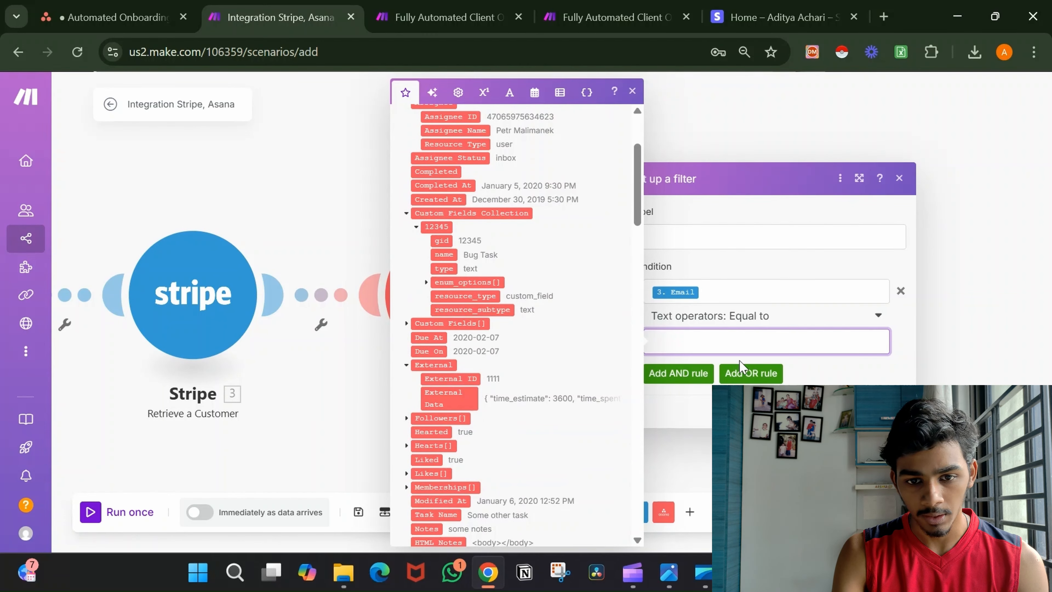
Delete the 3. Email condition and save the Asana filter with no condition.
left_click(887, 411)
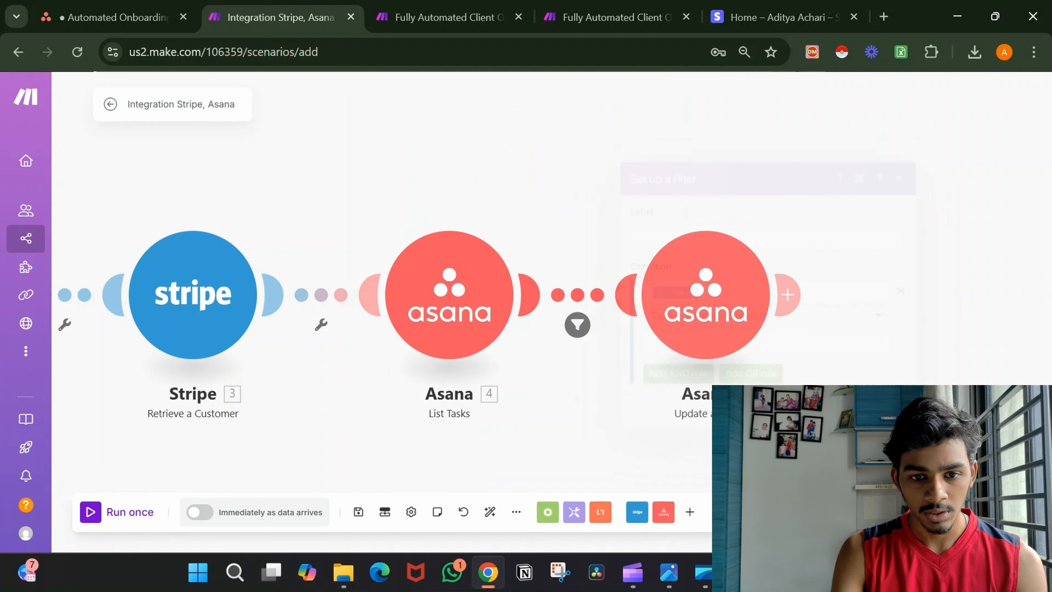
scroll(670, 396, "down", 1)
scroll(669, 395, "down", 1)
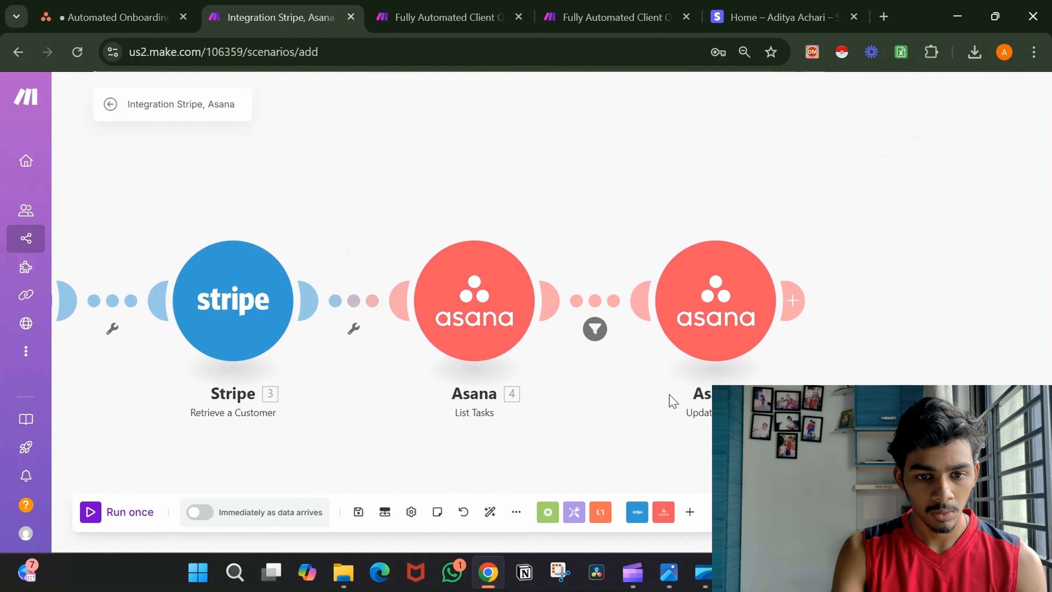
left_click(603, 338)
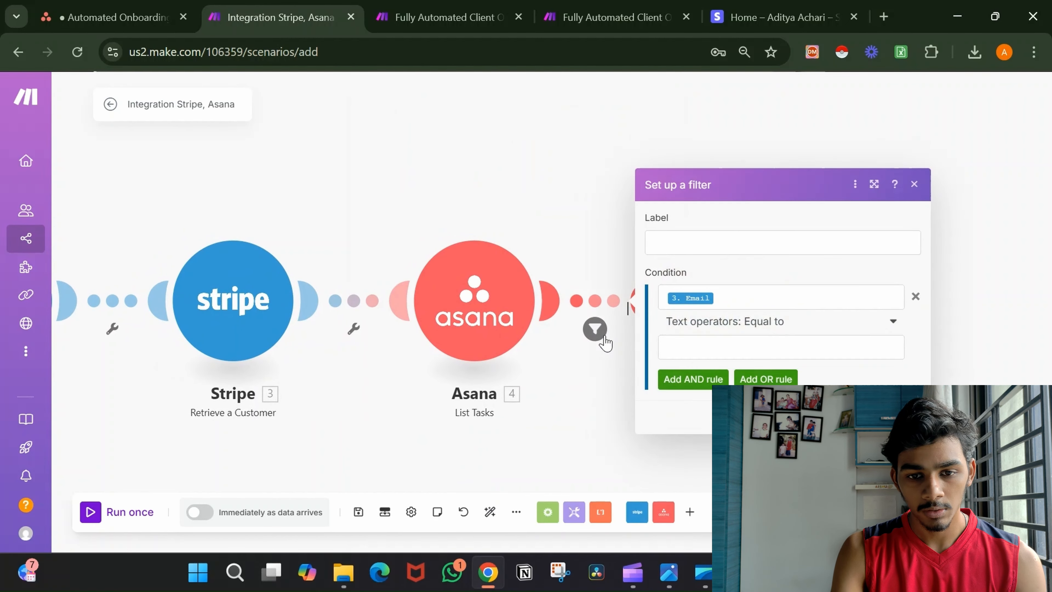
left_click(914, 299)
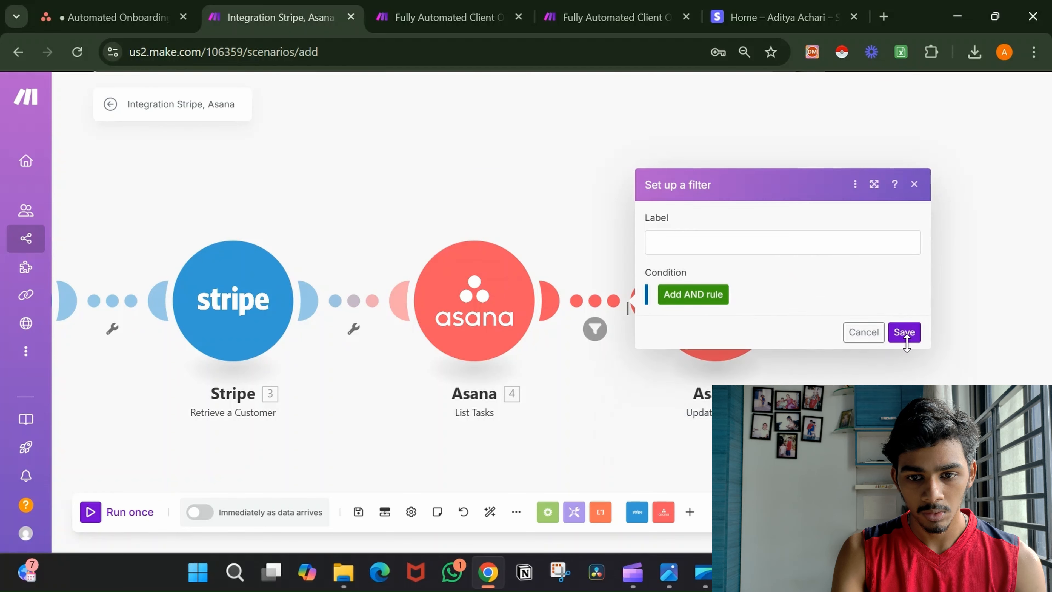
left_click(904, 332)
Unlink Stripe from List Tasks and List Tasks from Update a Task, then run List Tasks once.
scroll(612, 429, "down", 3)
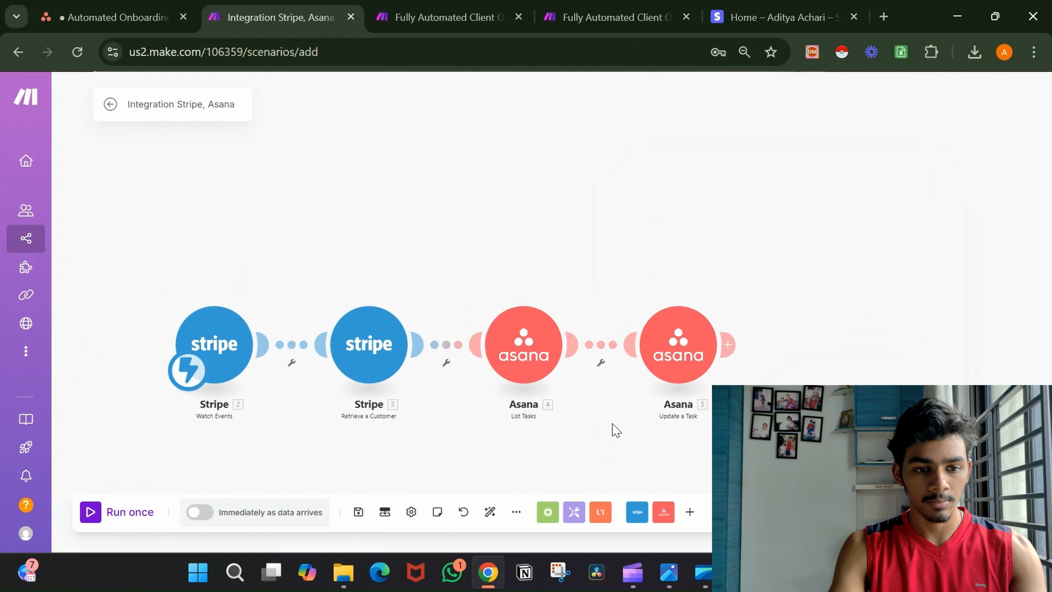
left_click(447, 360)
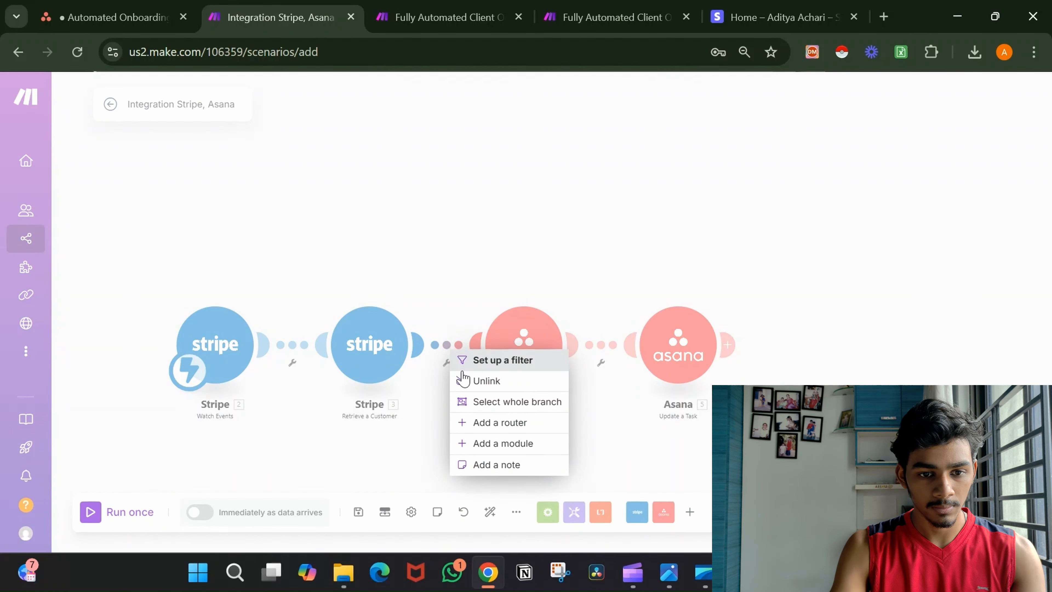
left_click(463, 382)
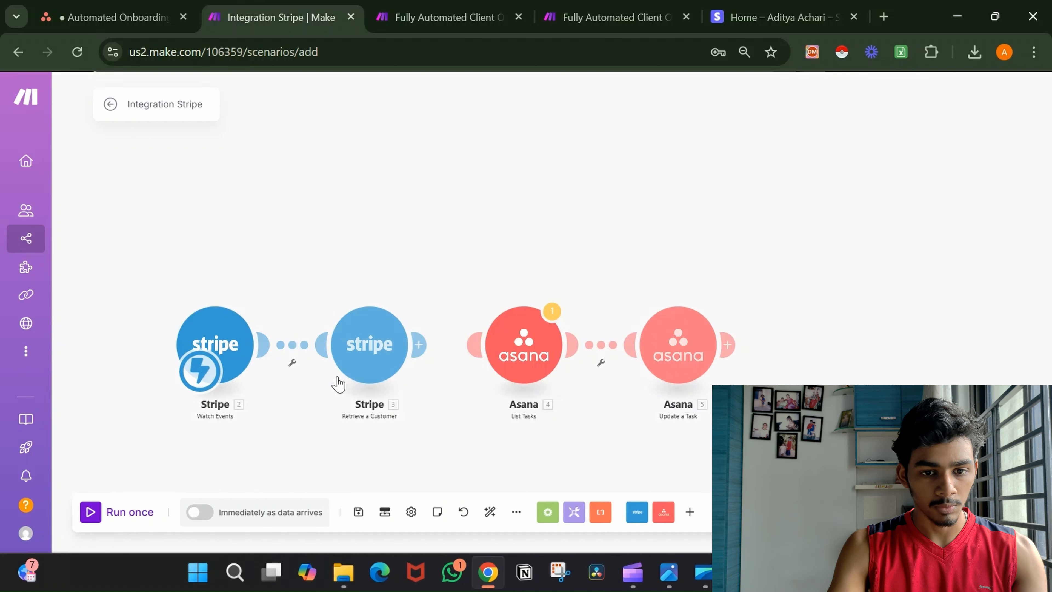
left_click(499, 367)
left_click(602, 352)
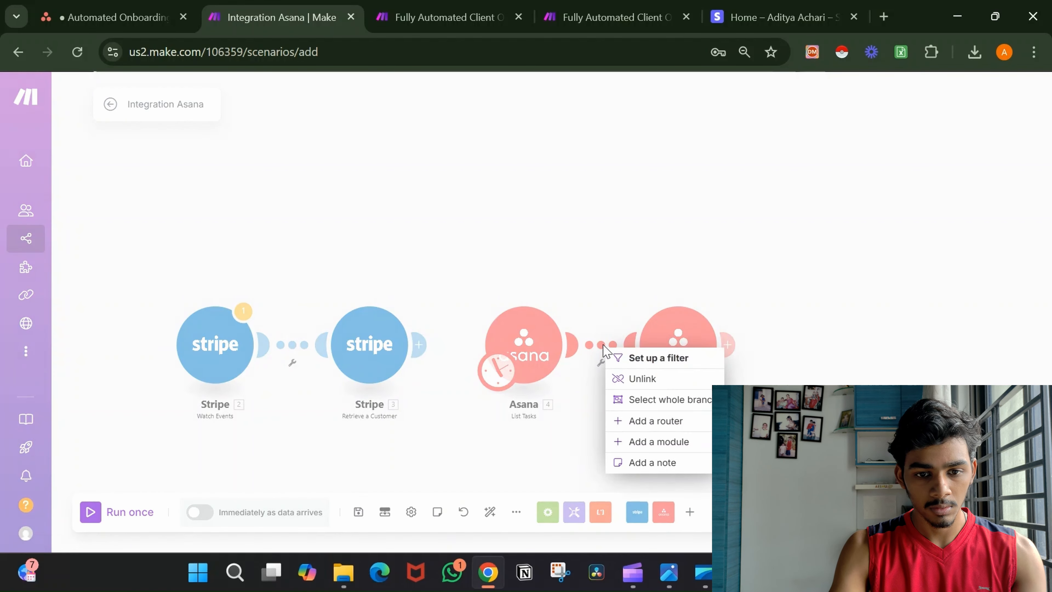
left_click(623, 376)
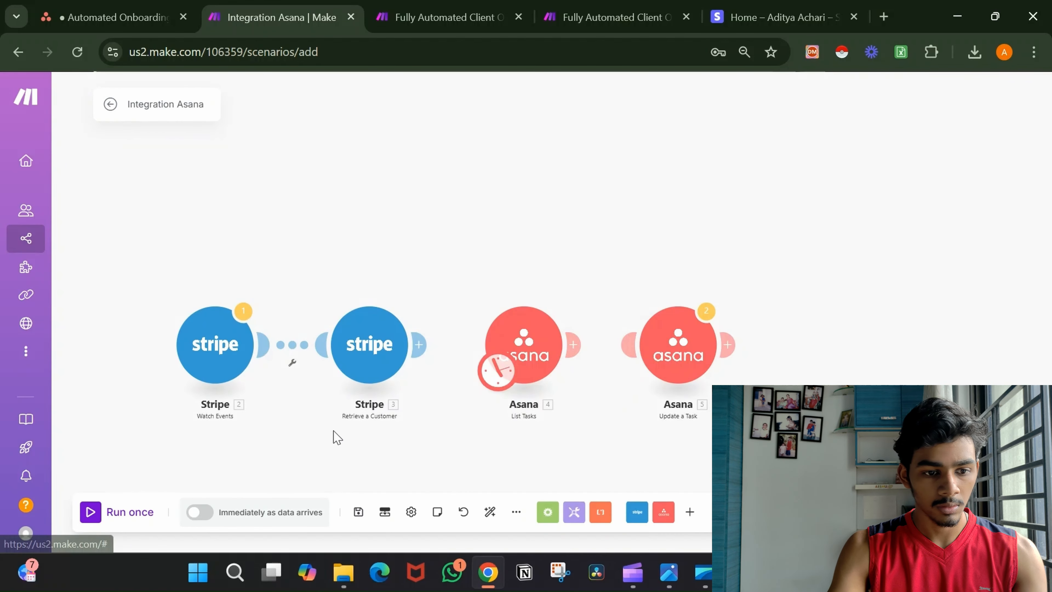
left_click(138, 520)
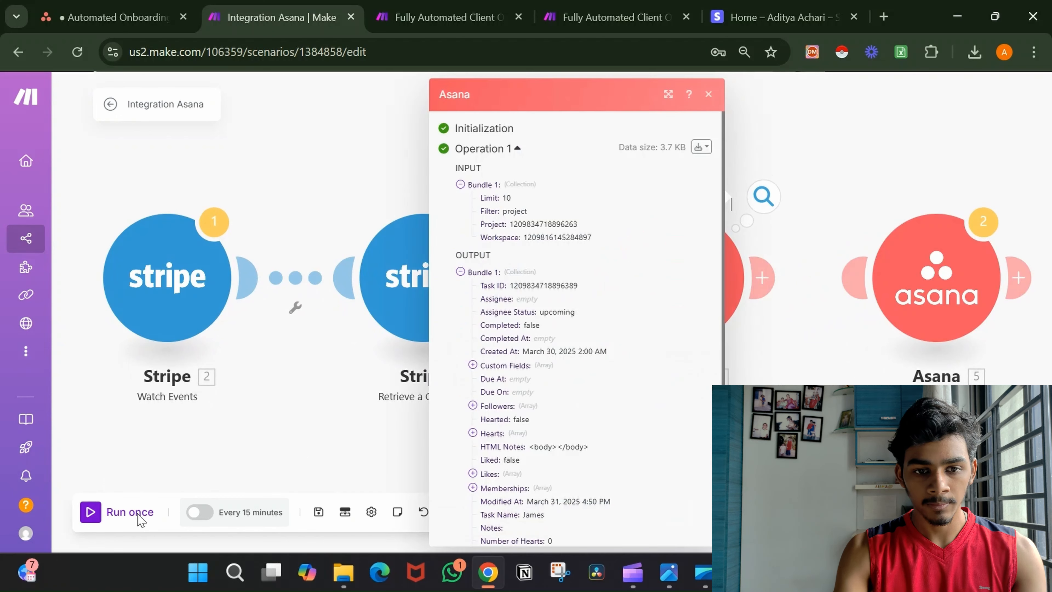
left_click(319, 431)
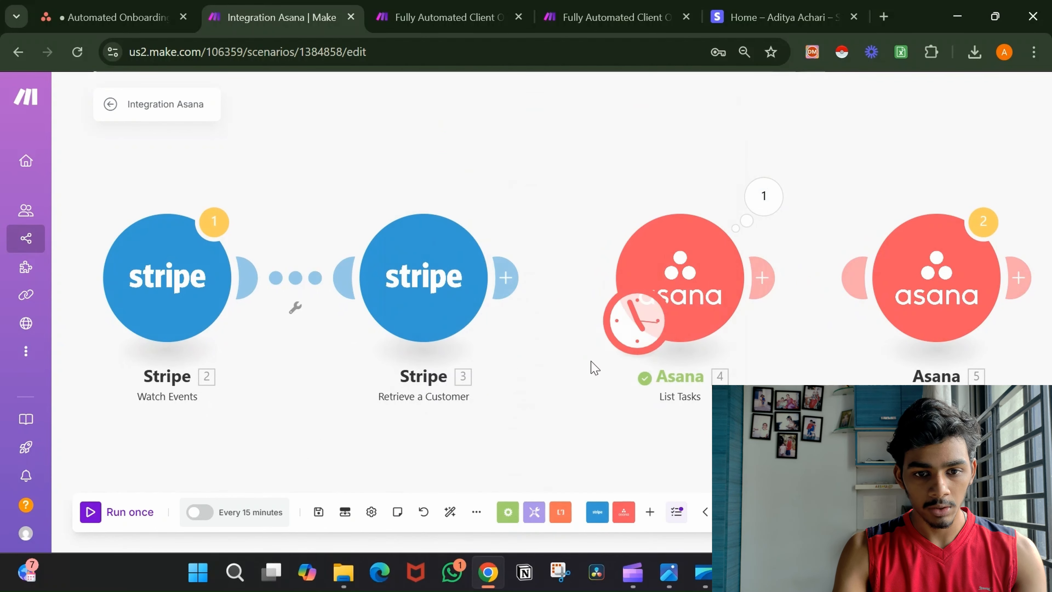
Relink all modules with Stripe Watch Events as the starting trigger again.
left_click_drag(614, 319, 230, 313)
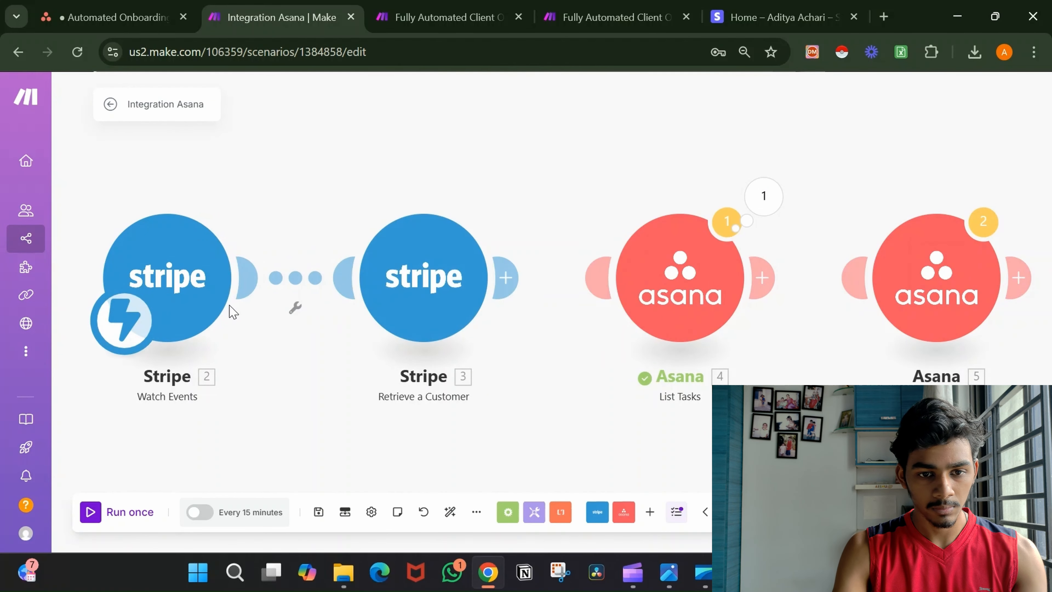
left_click_drag(765, 285, 907, 297)
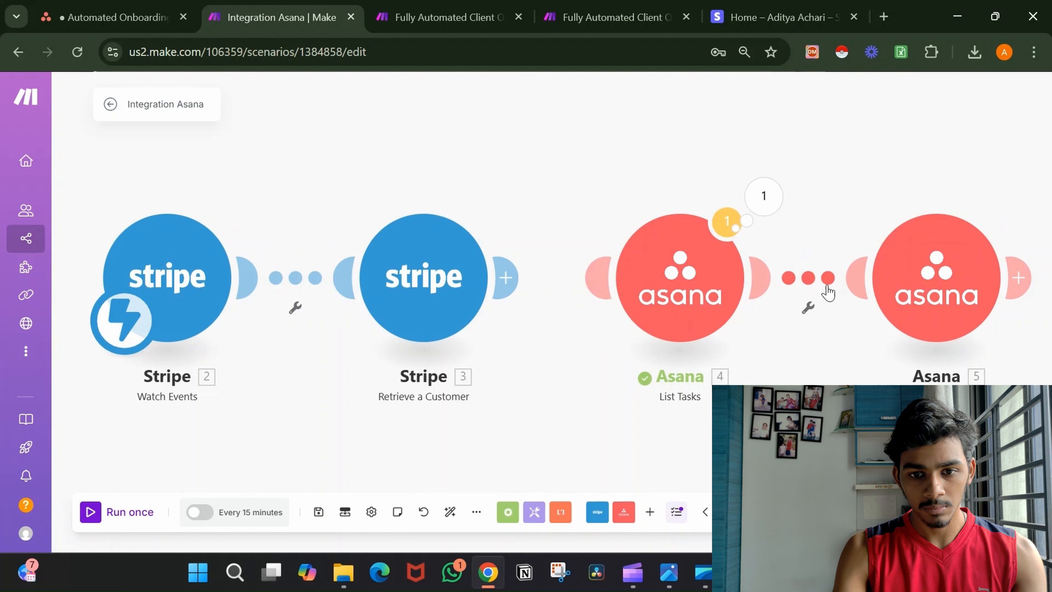
left_click(810, 282)
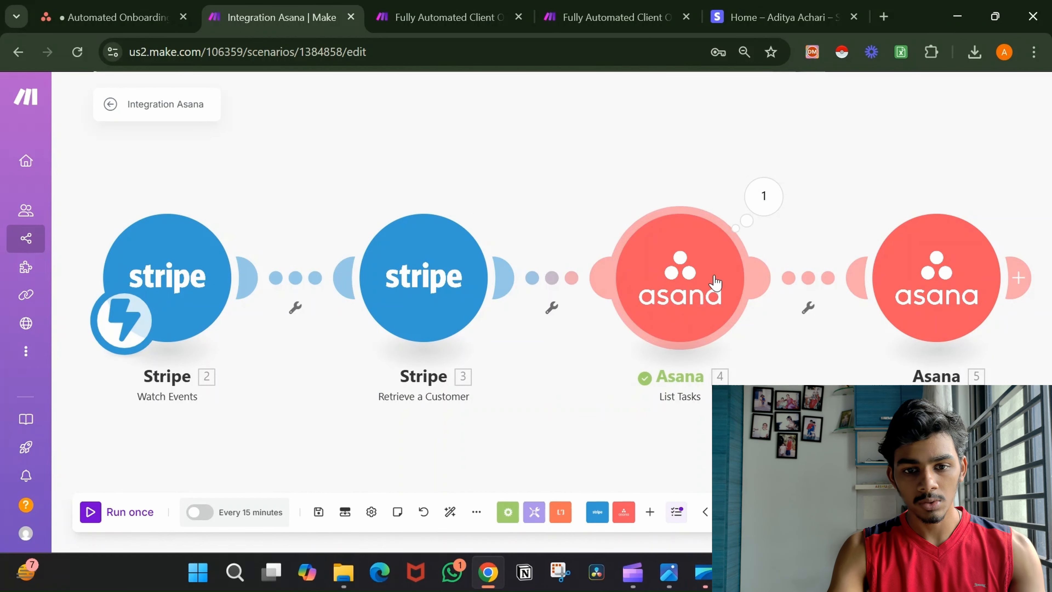
left_click(698, 266)
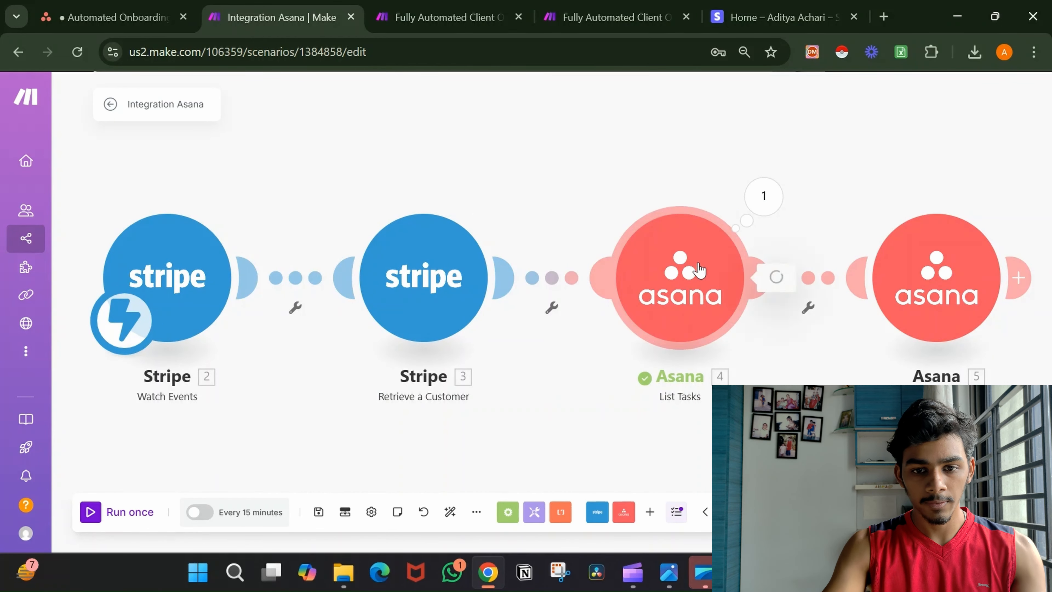
left_click(705, 139)
Insert the Stripe customer's 3. Email into the Asana filter's condition.
left_click(809, 286)
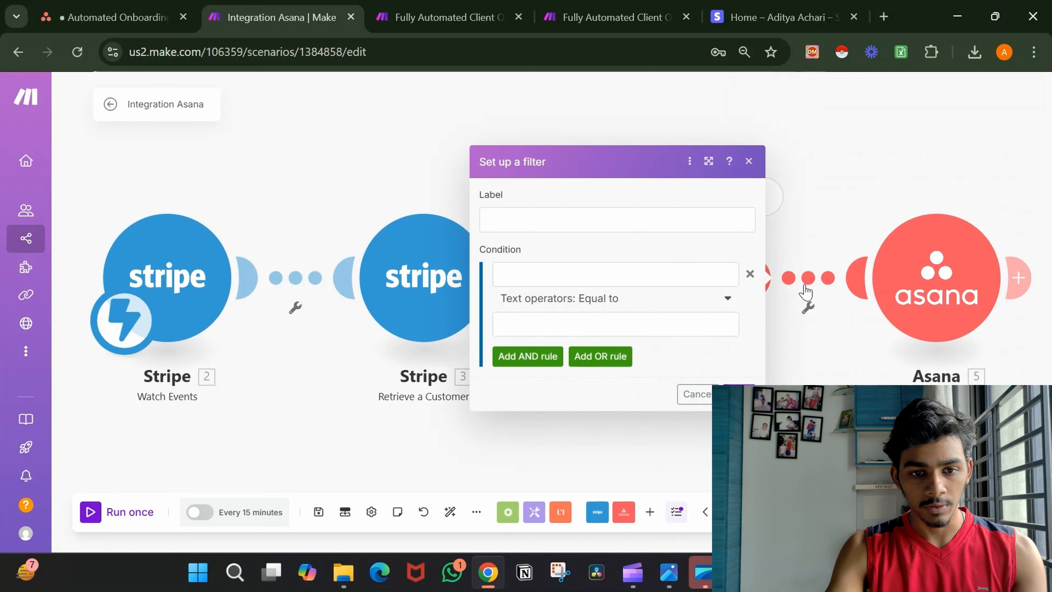
left_click(621, 274)
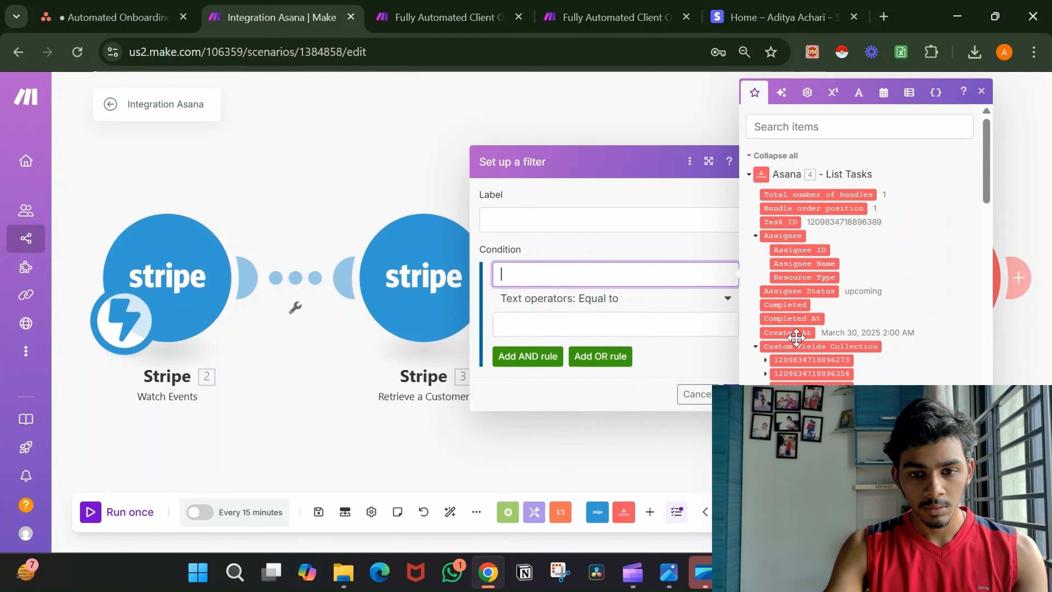
scroll(796, 336, "down", 5)
scroll(796, 337, "down", 10)
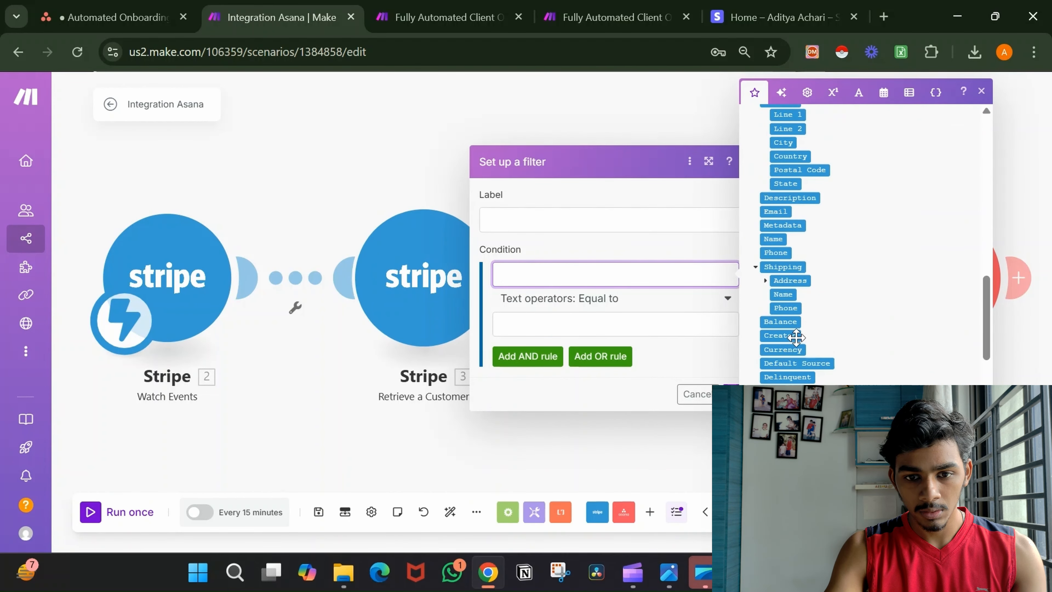
left_click(781, 211)
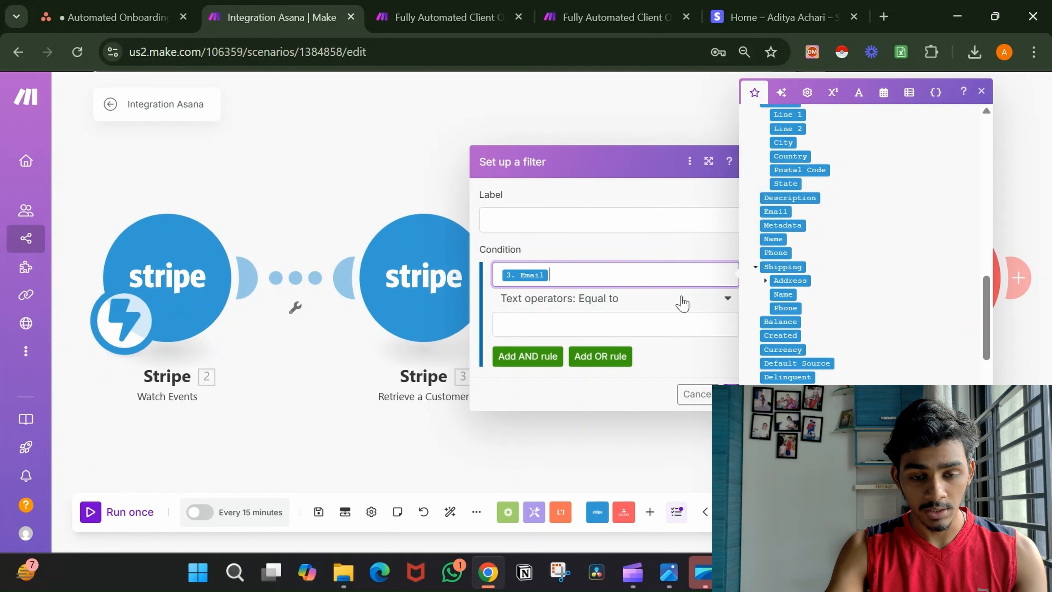
left_click(662, 321)
Map the Email custom field's display_value as the Equal to value and save the filter.
scroll(839, 359, "up", 5)
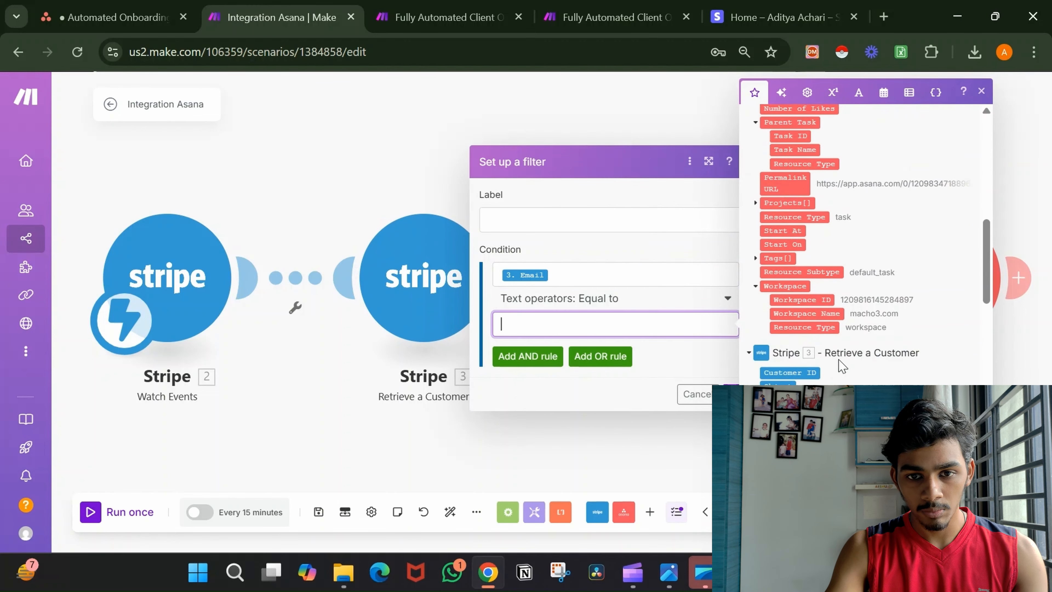
scroll(838, 359, "up", 6)
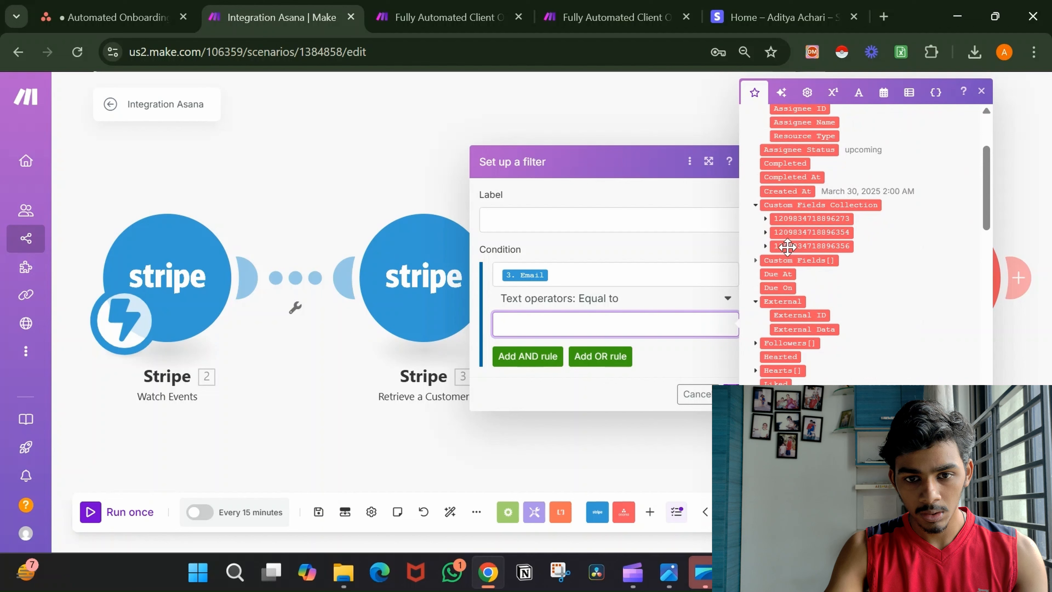
left_click(766, 232)
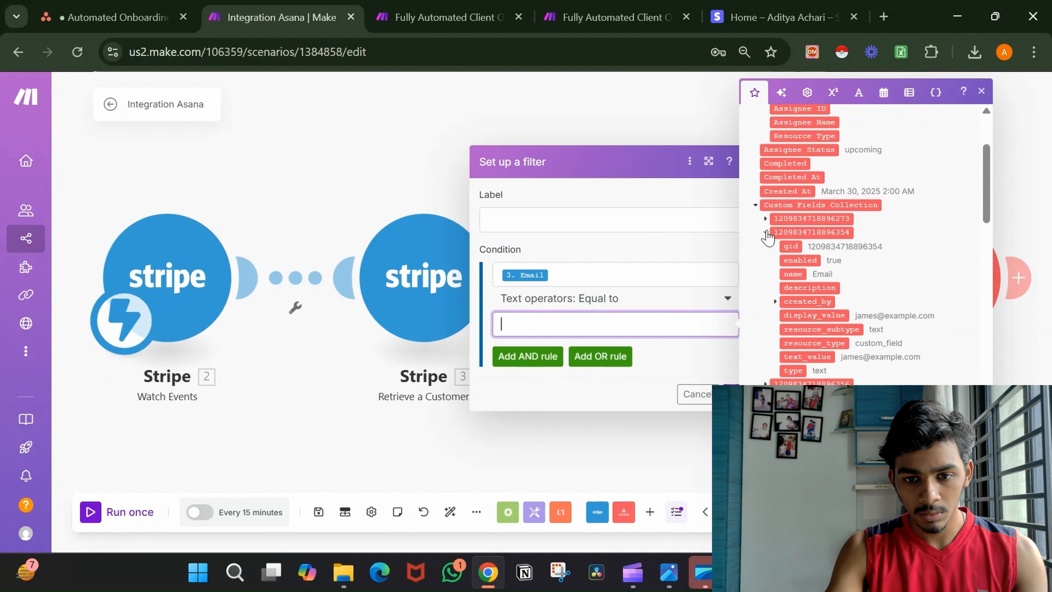
left_click(827, 318)
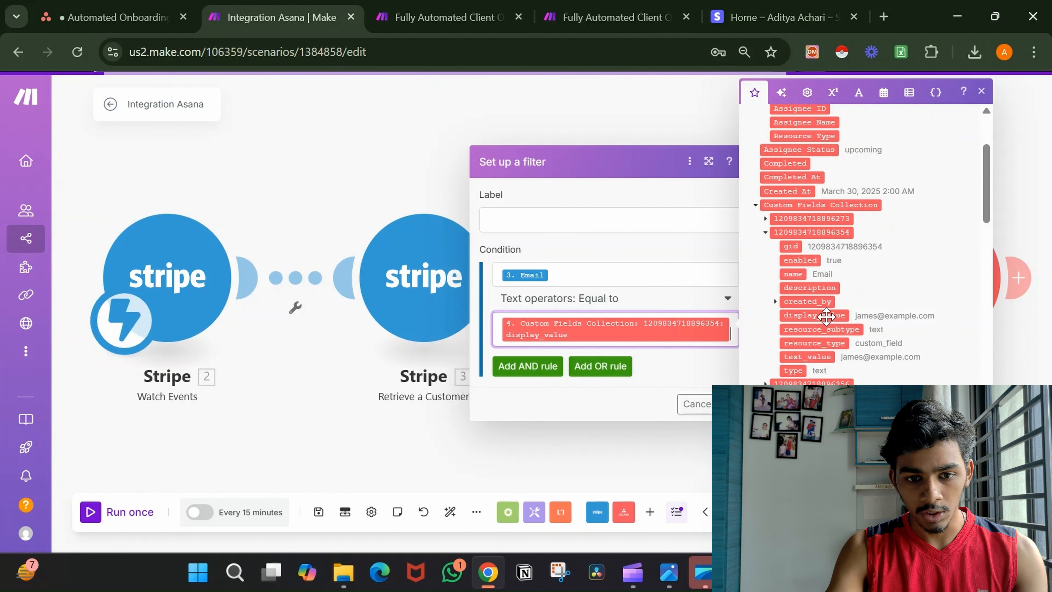
left_click(708, 369)
left_click(734, 402)
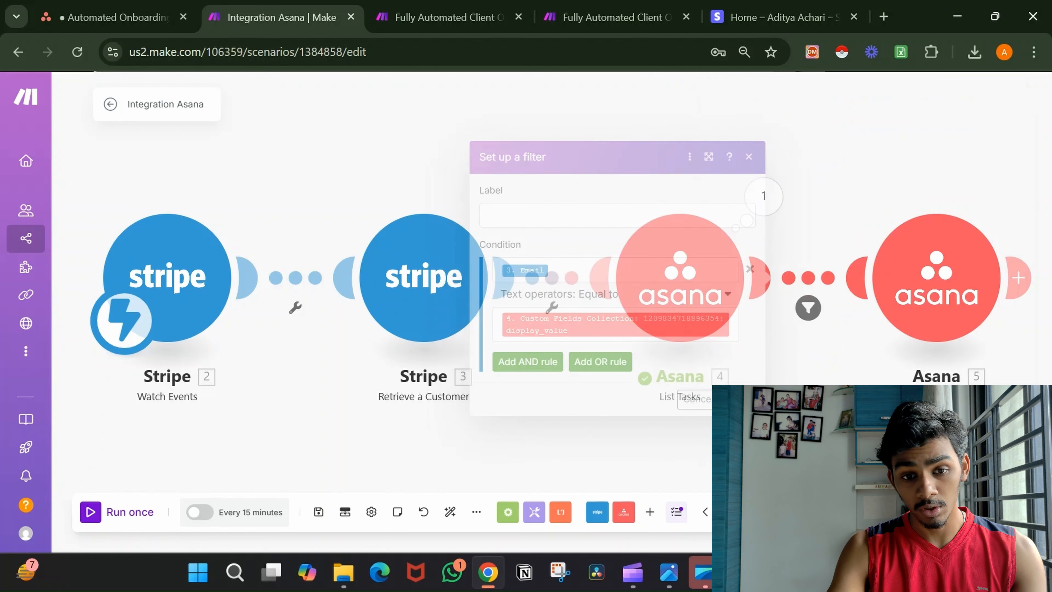
scroll(732, 401, "down", 1)
scroll(734, 399, "down", 1)
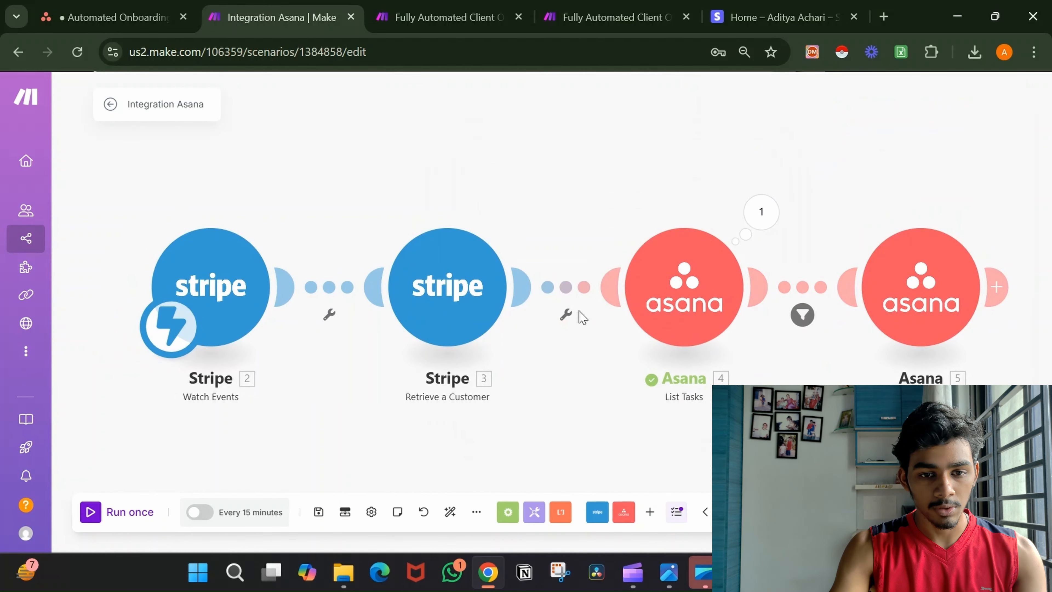
Unlink Retrieve a Customer from List Tasks and move both Stripe modules up out of the way.
left_click(562, 298)
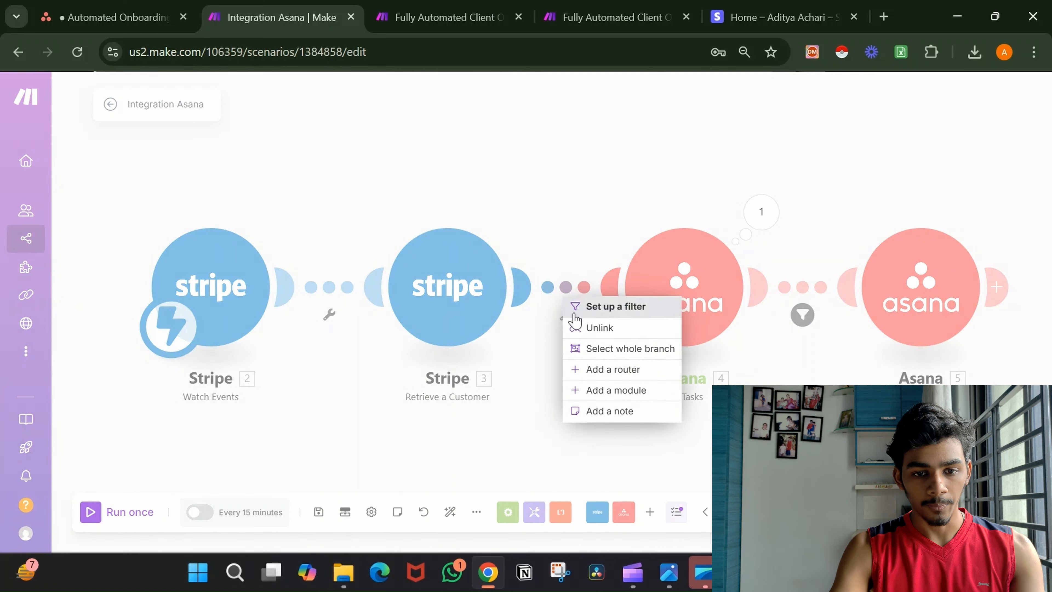
left_click(575, 328)
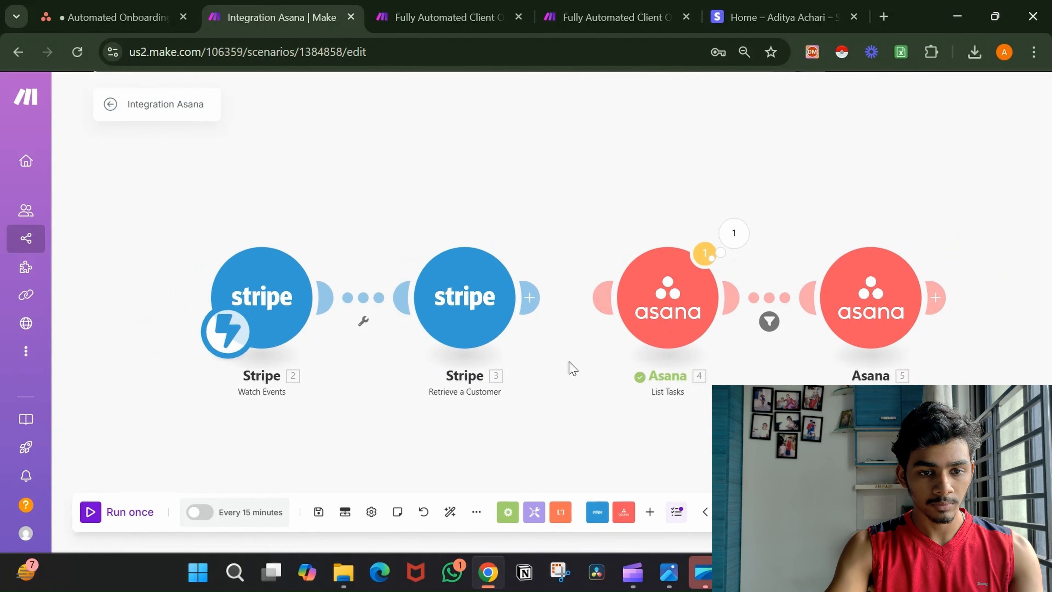
left_click_drag(243, 237, 538, 349)
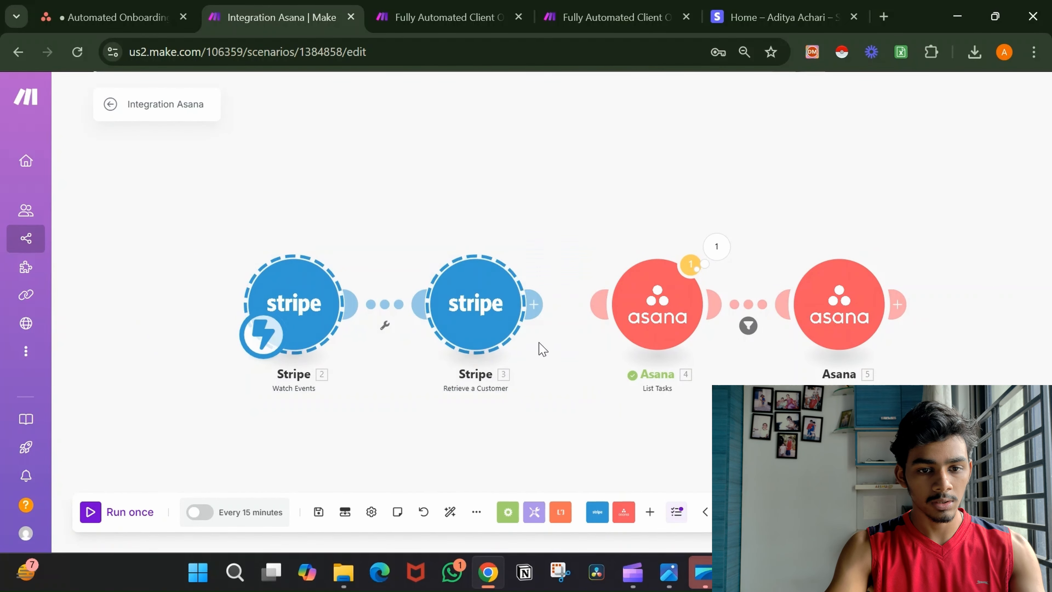
left_click_drag(474, 269, 461, 82)
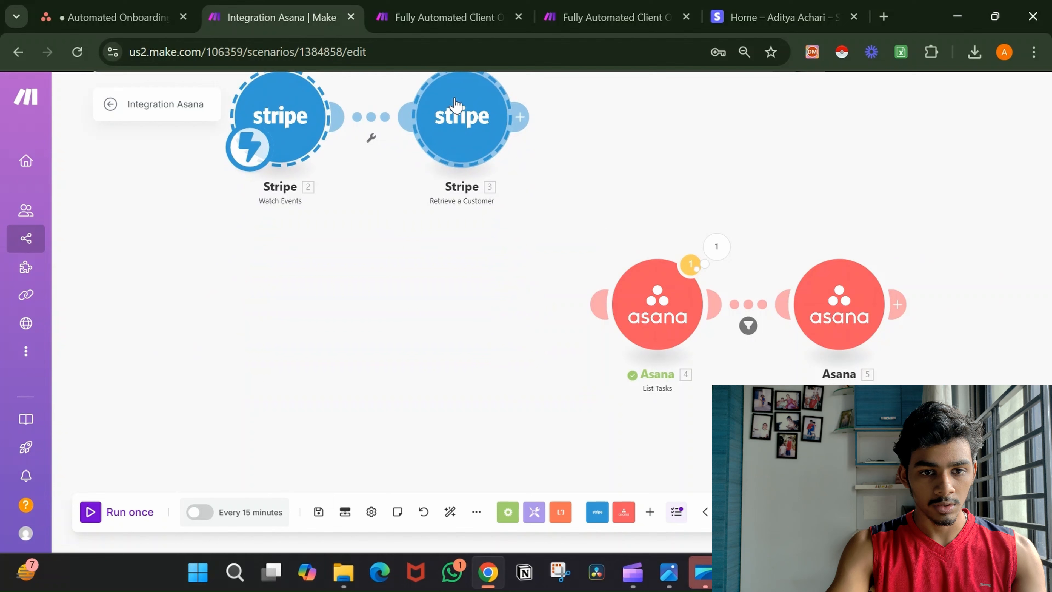
Add a Tools Basic trigger as the starting module before Asana List Tasks, with one bundle.
right_click(404, 339)
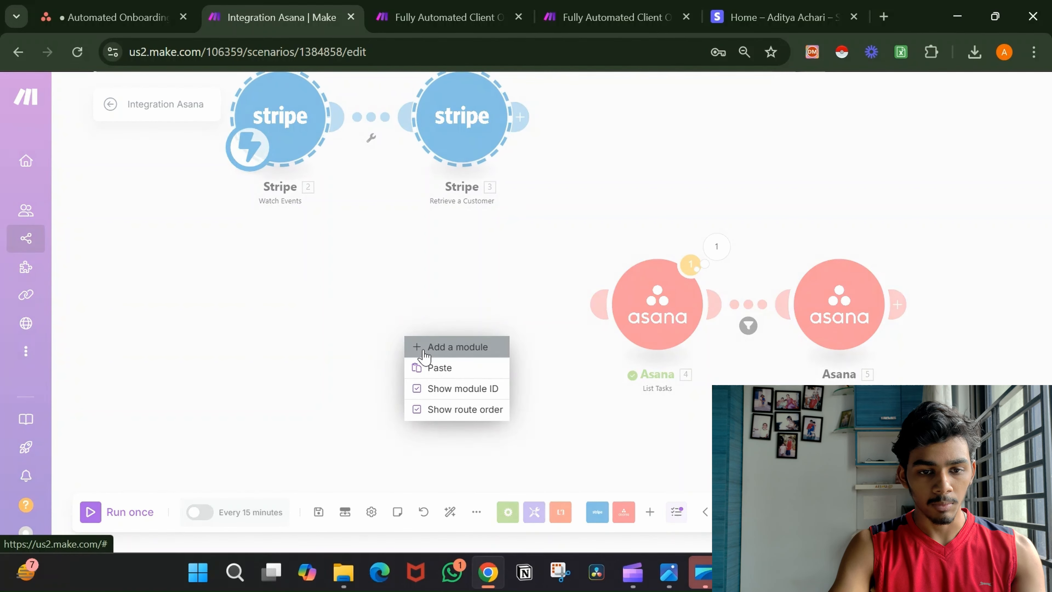
left_click(416, 347)
left_click_drag(381, 332, 454, 308)
left_click_drag(252, 148, 441, 338)
left_click(463, 307)
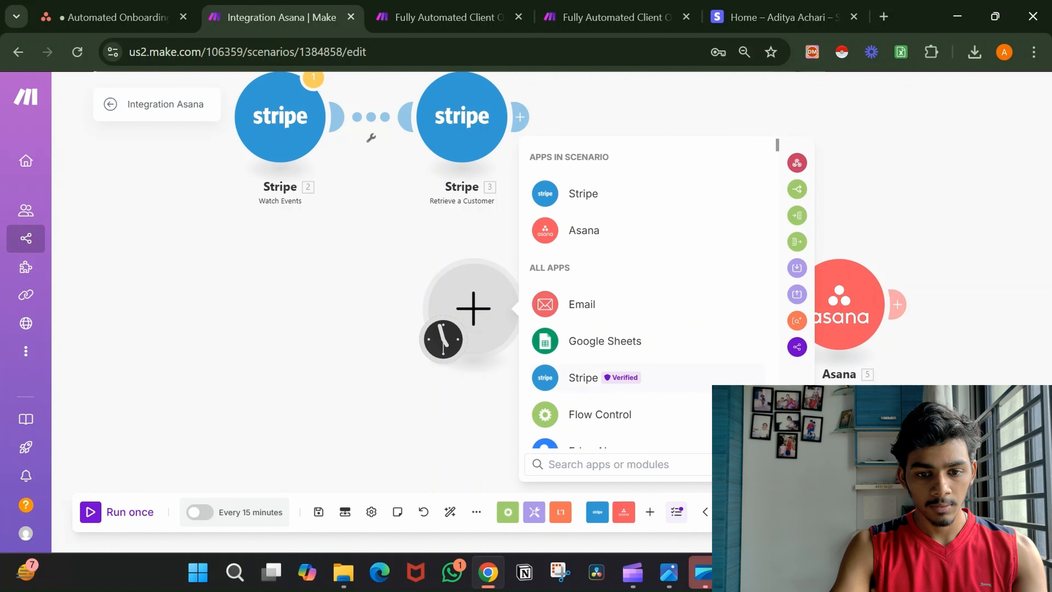
type("basic")
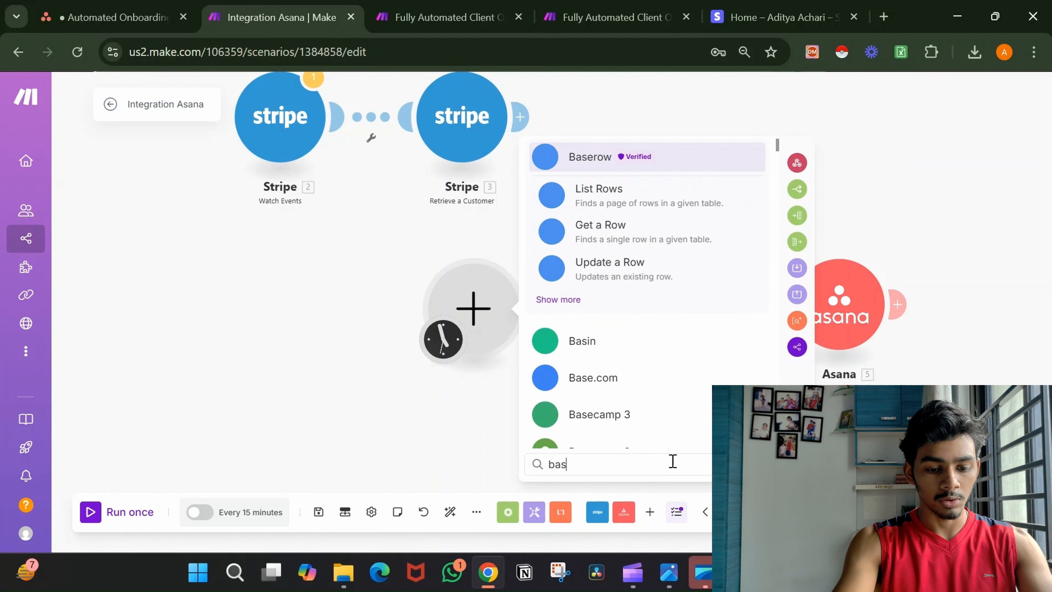
left_click(687, 197)
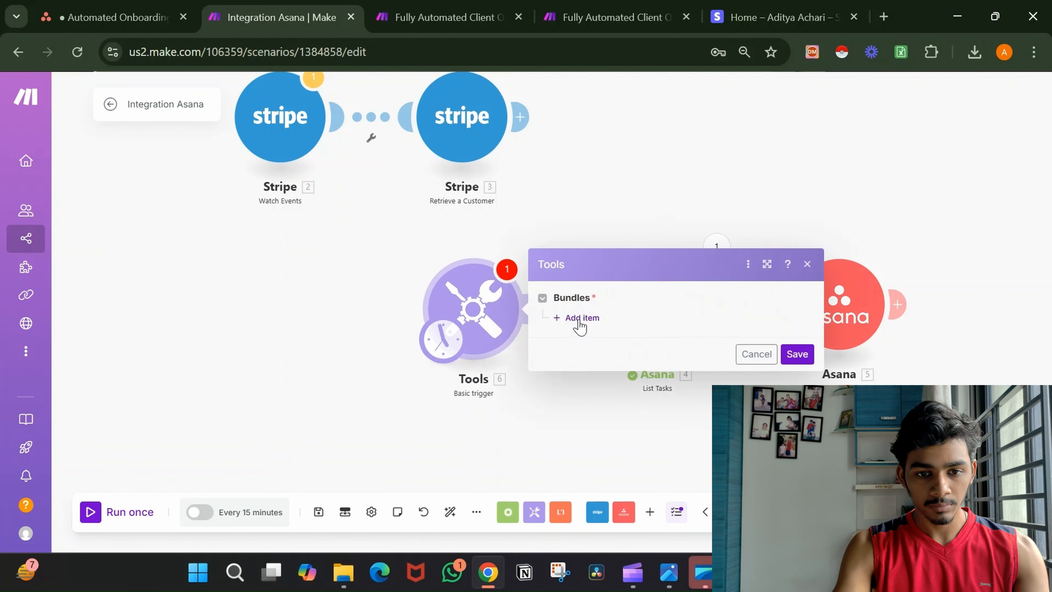
left_click(579, 320)
Add two bundle items: Name with a sample name, and an email field with a sample address.
left_click(609, 318)
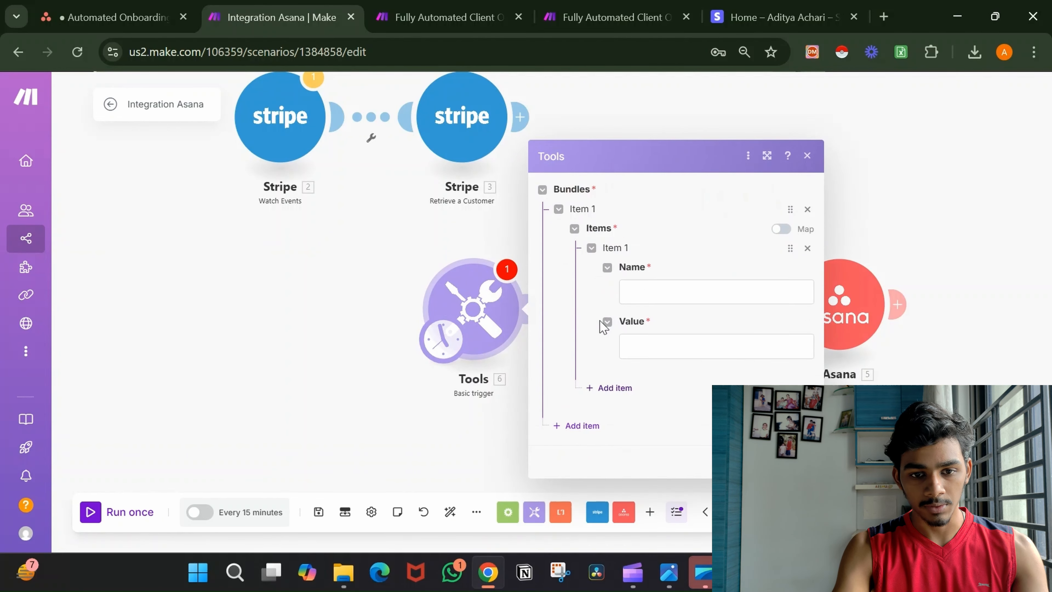
left_click(650, 297)
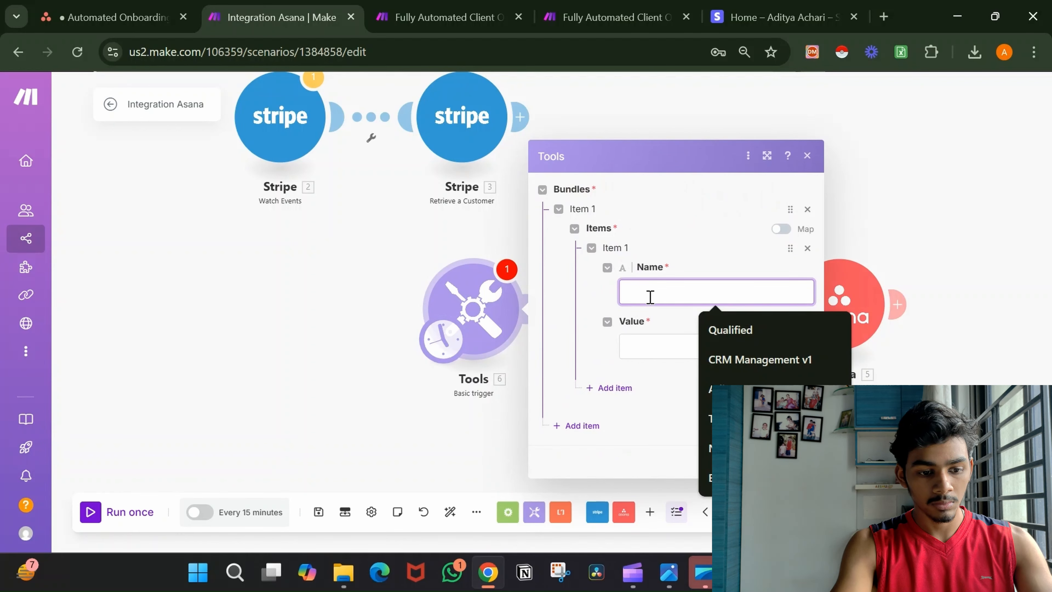
type("Name")
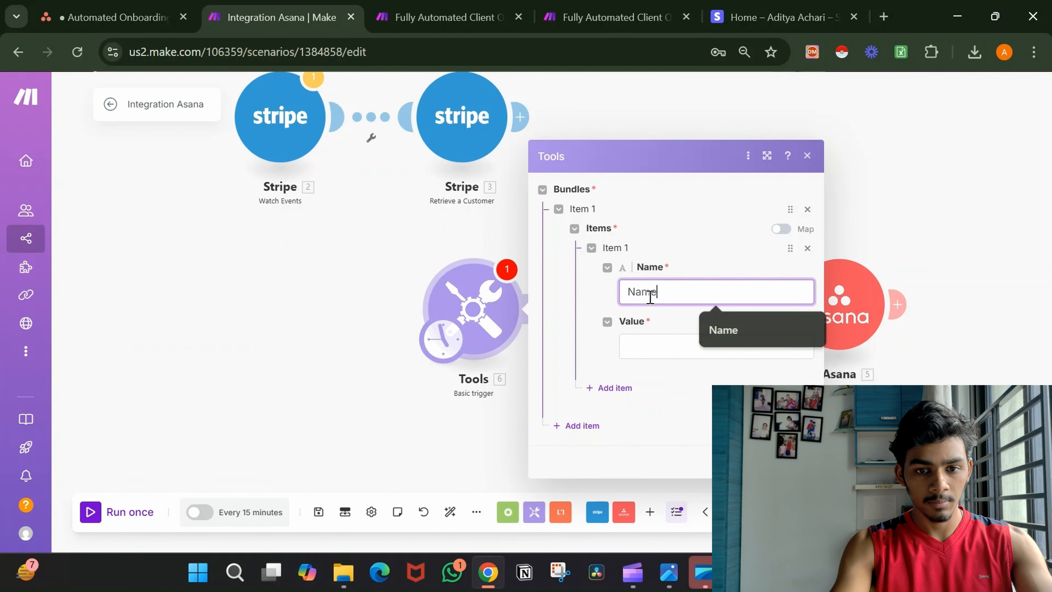
left_click(653, 343)
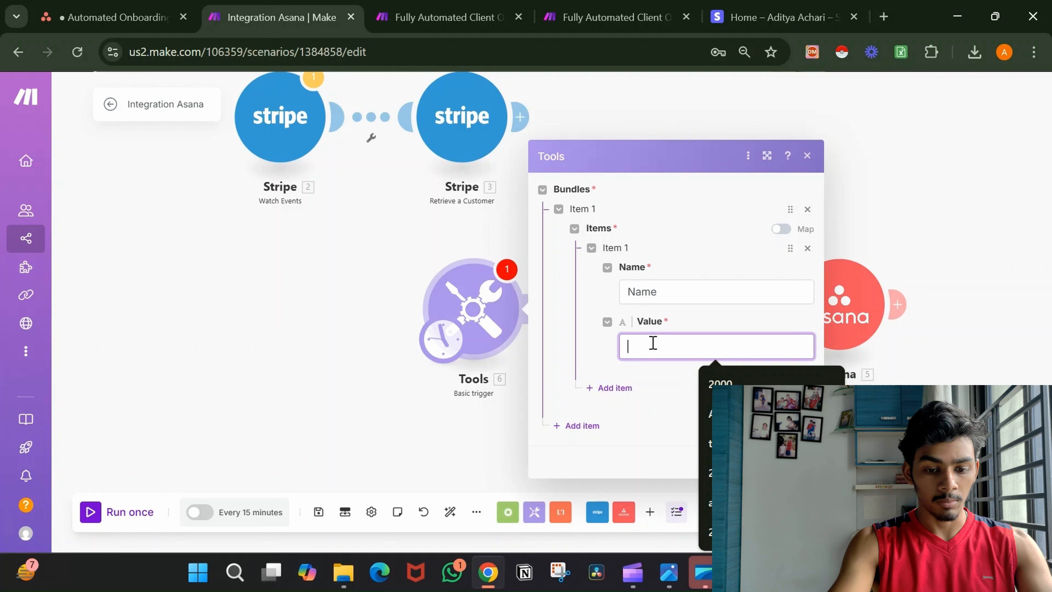
type("James")
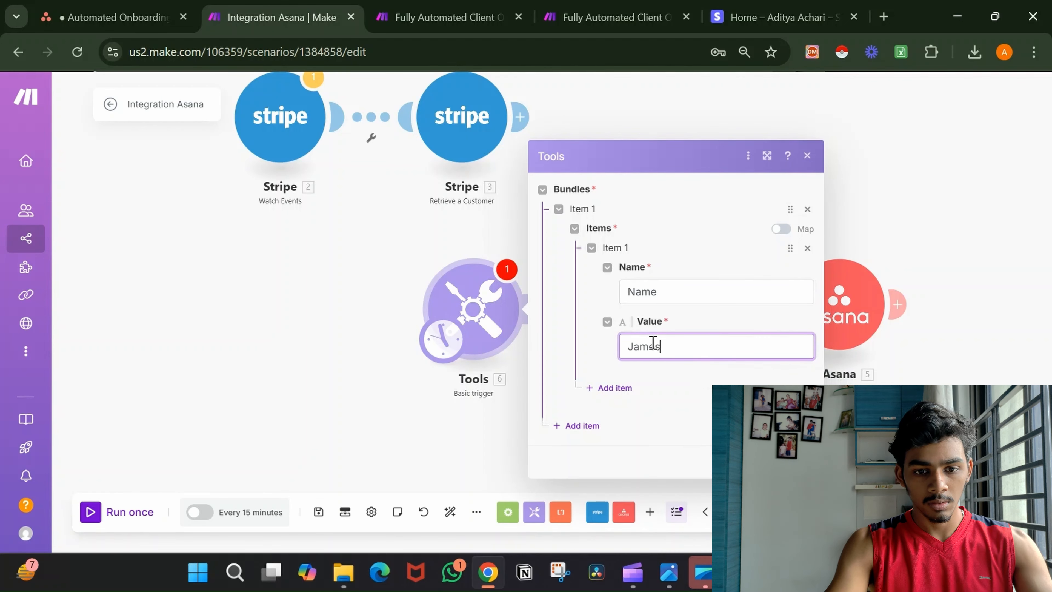
left_click(610, 389)
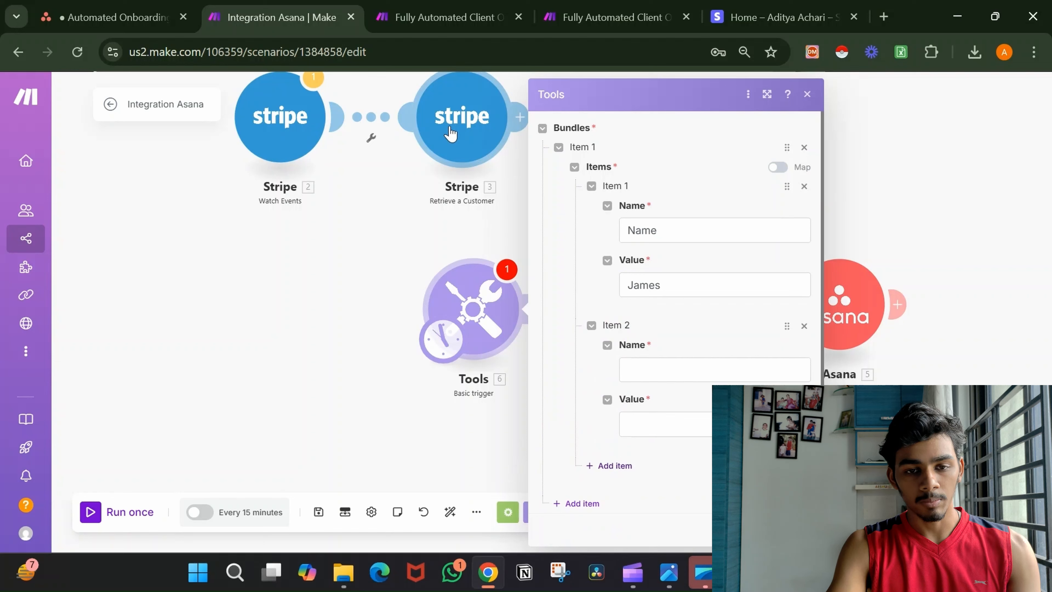
left_click(778, 370)
type("e")
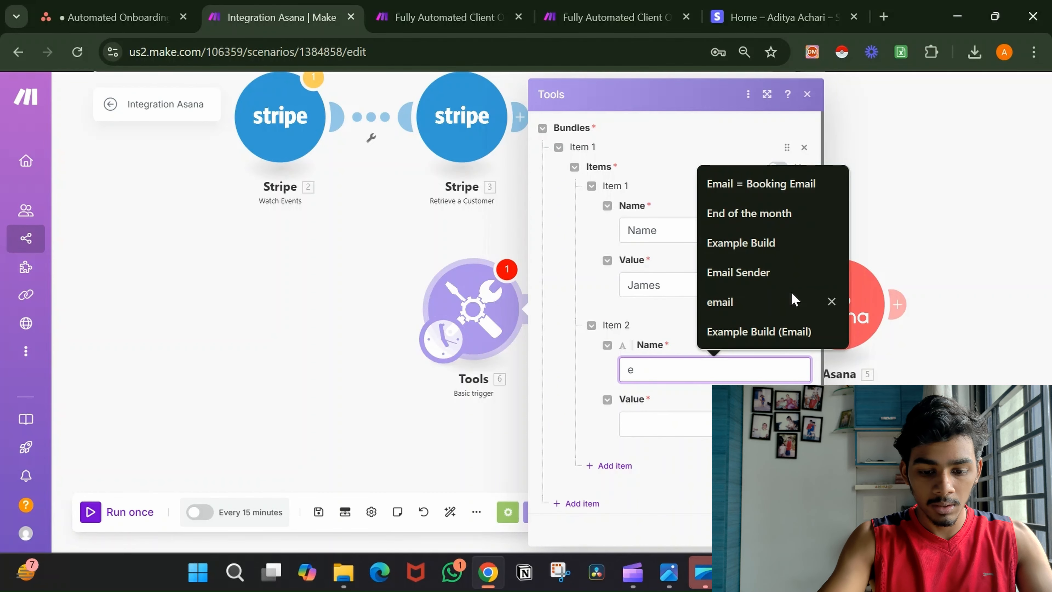
type("ma")
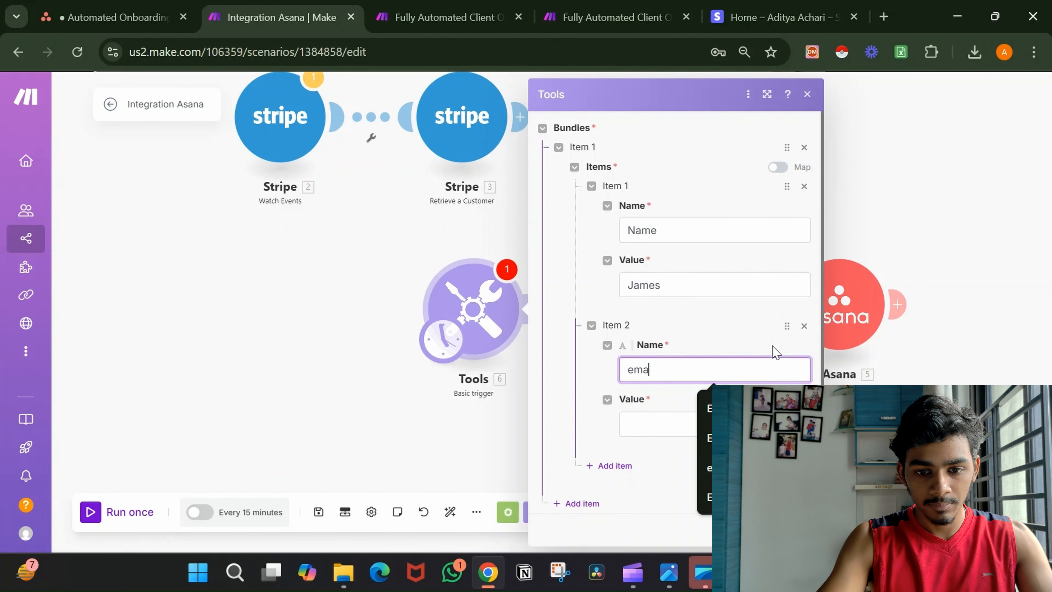
type("l")
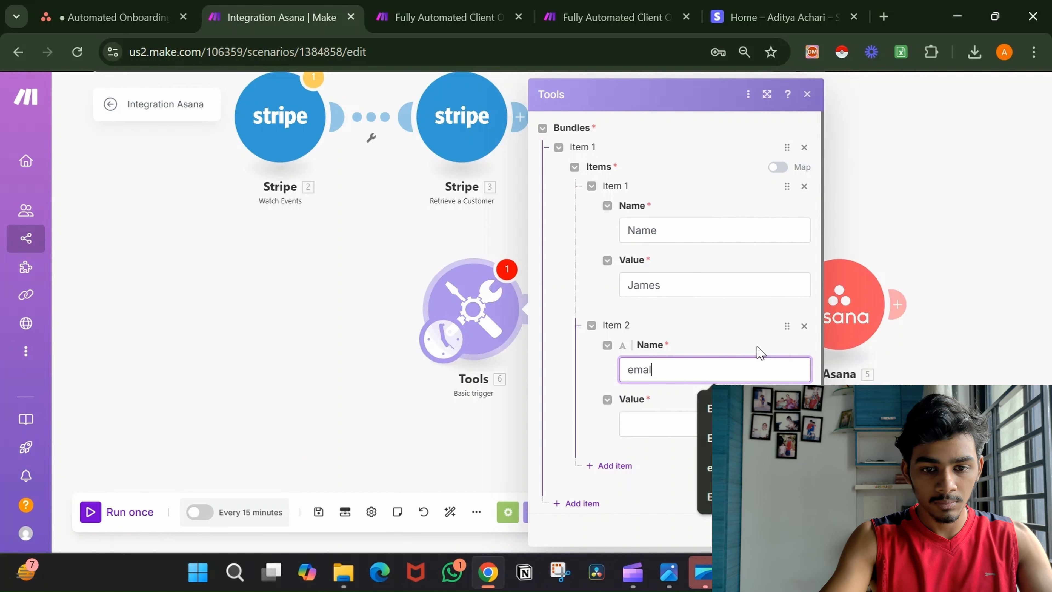
left_click(691, 424)
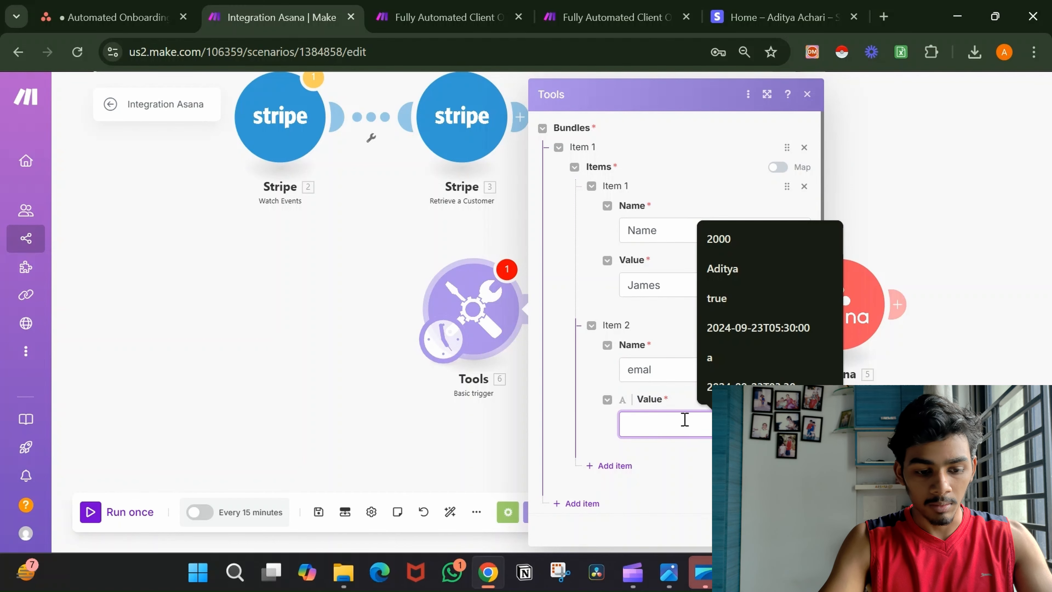
type("james@example.")
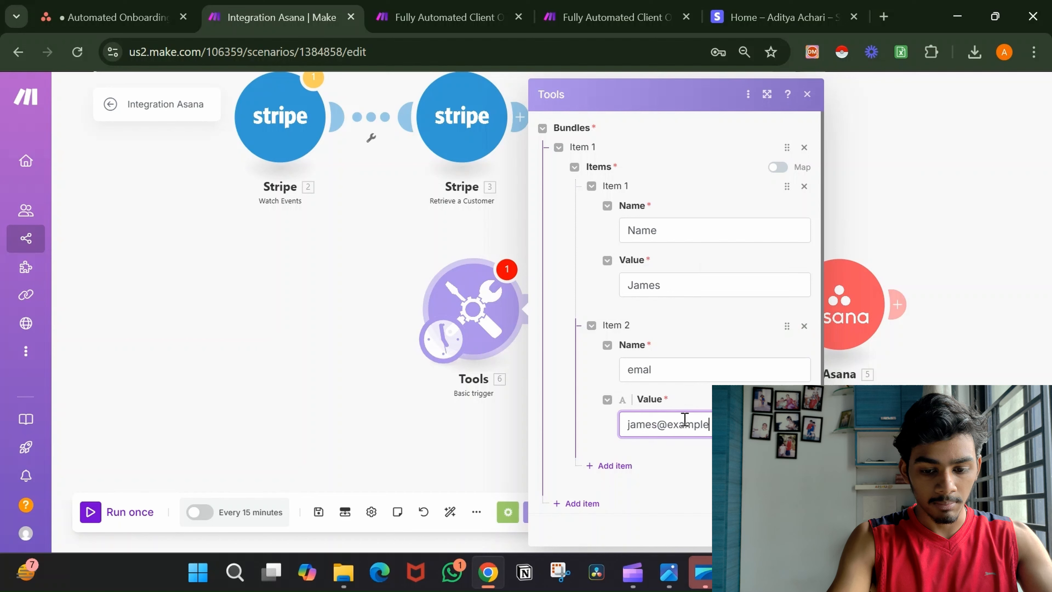
left_click(705, 471)
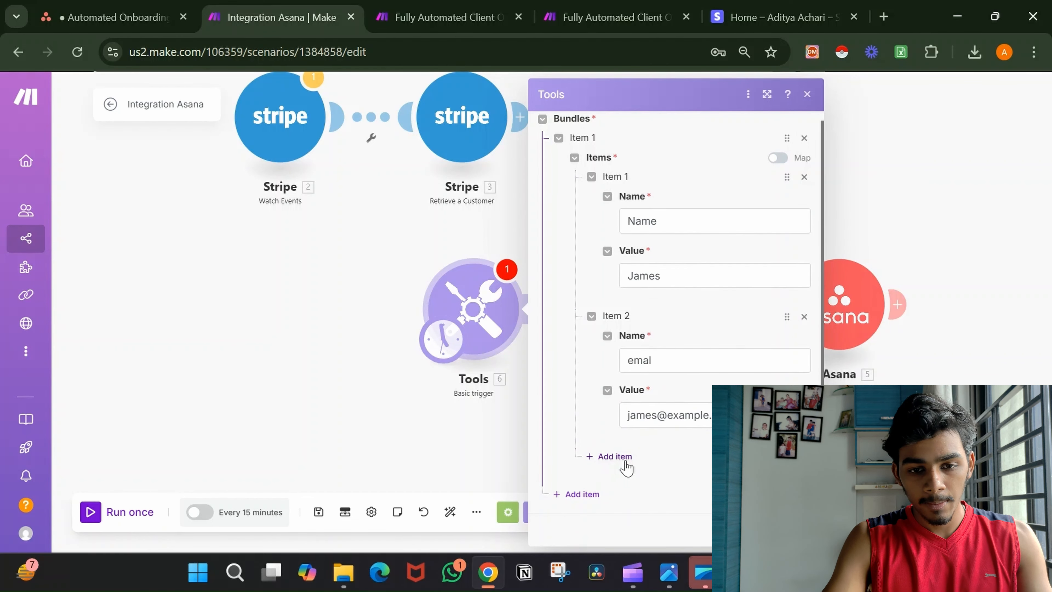
Correct the second item's name to email, add an amount item with value 3000, and confirm.
left_click(615, 456)
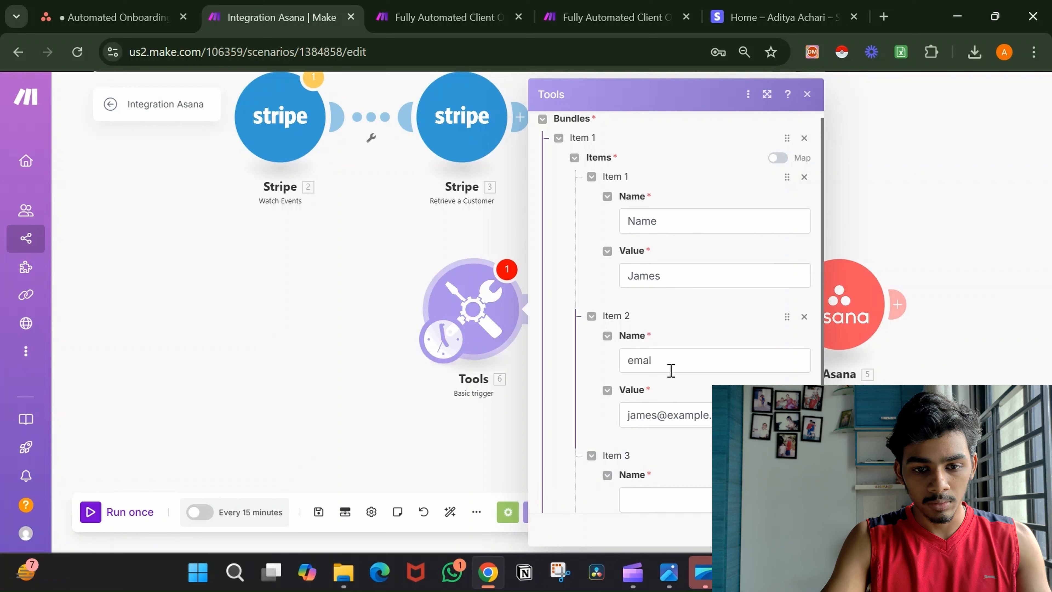
left_click(670, 359)
key("BackSpace")
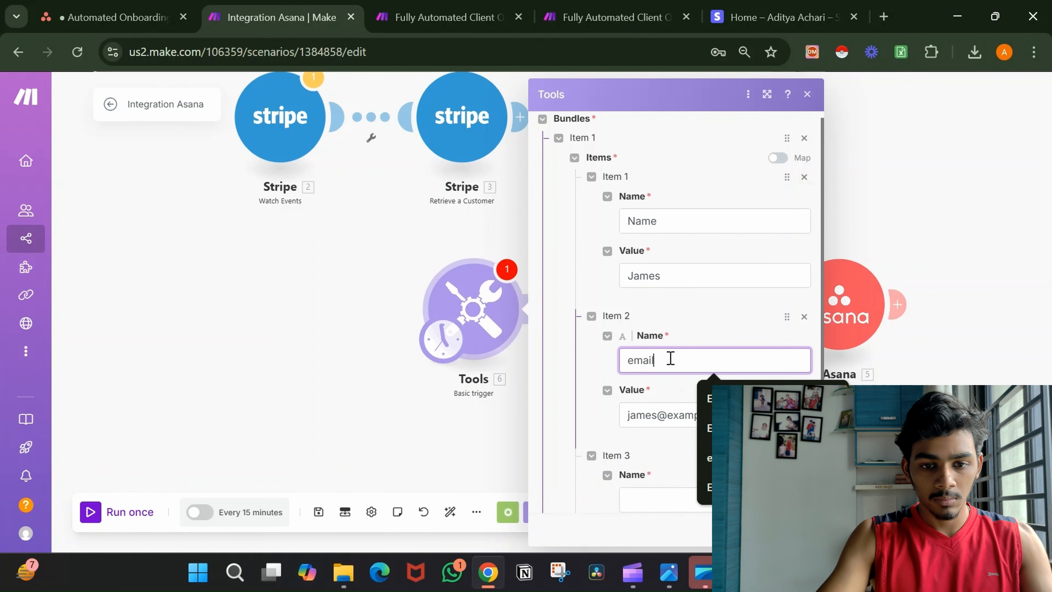
scroll(670, 359, "down", 3)
left_click(660, 359)
type("amount")
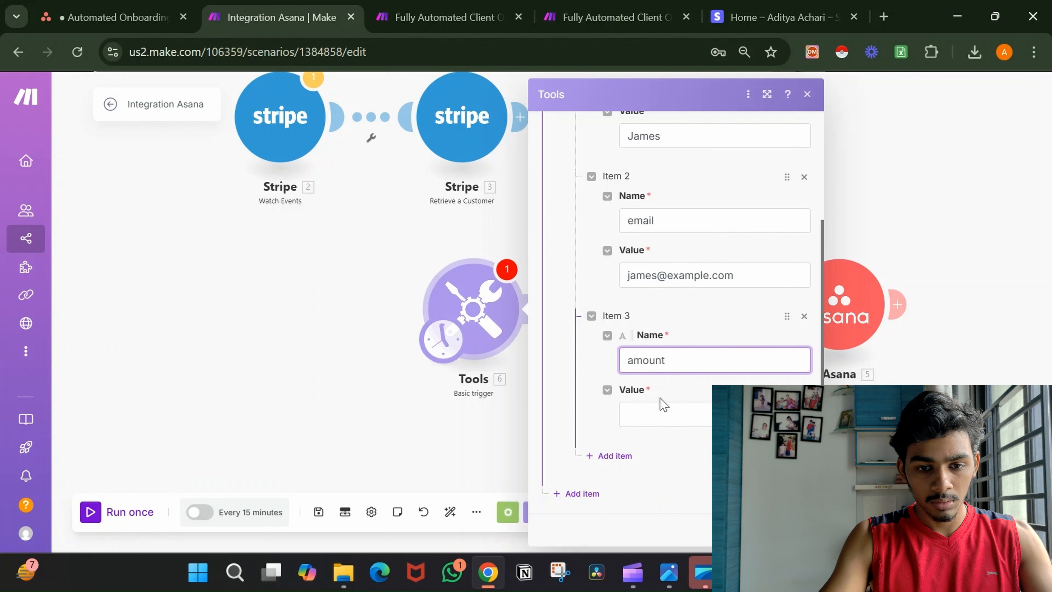
left_click(661, 411)
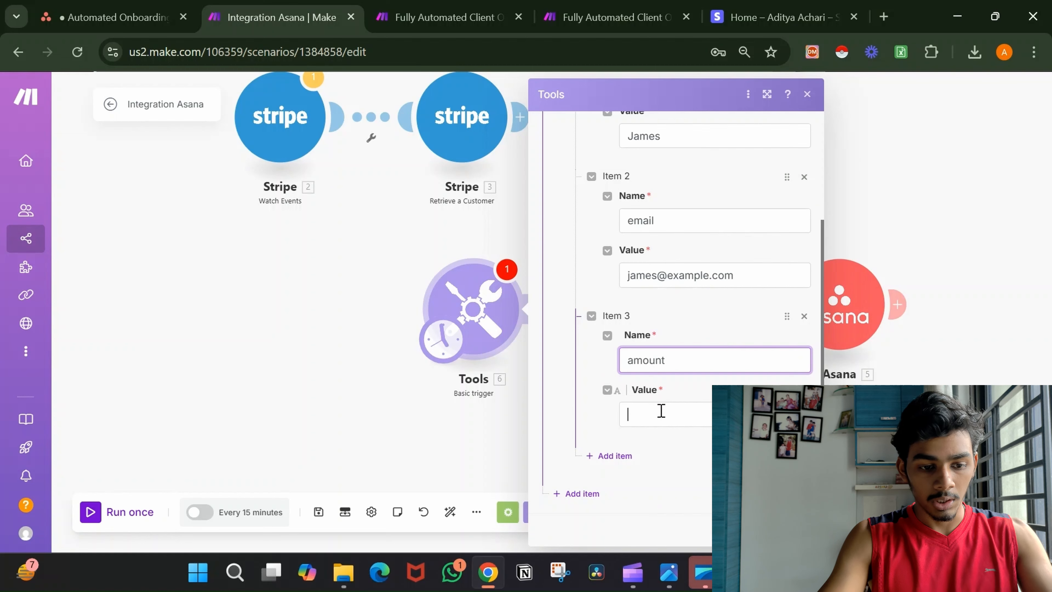
type("3000")
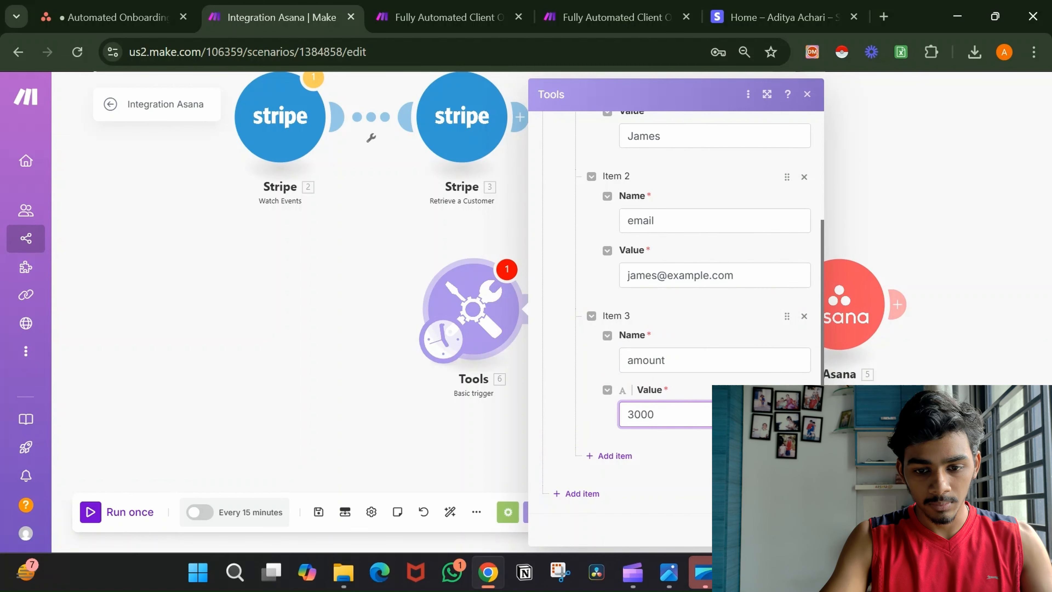
key("Return")
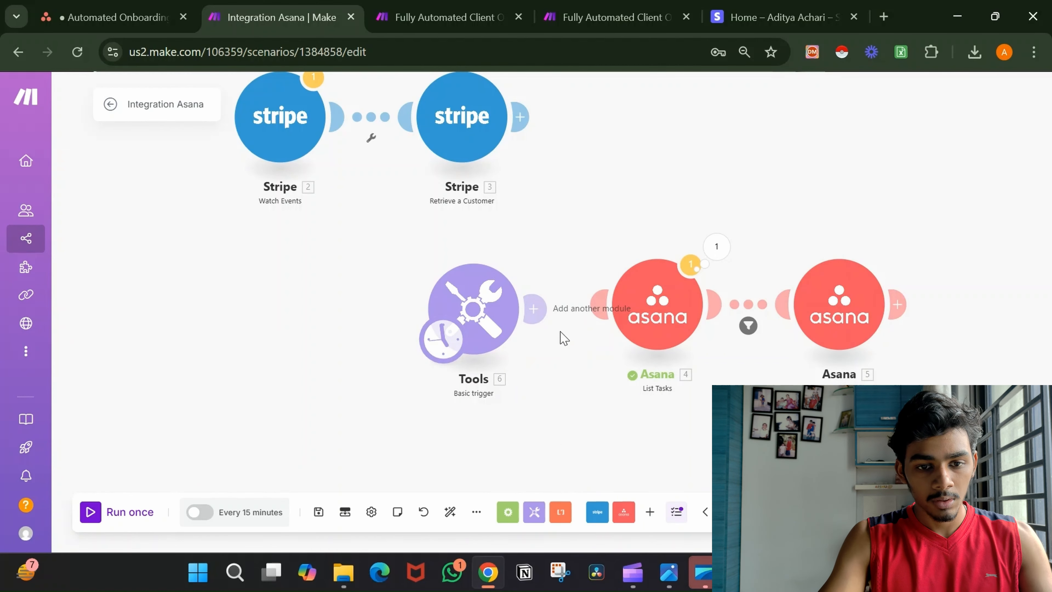
Link the Tools trigger to List Tasks, switch the filter to the trigger's 6. email, and test-run.
left_click_drag(535, 309, 637, 320)
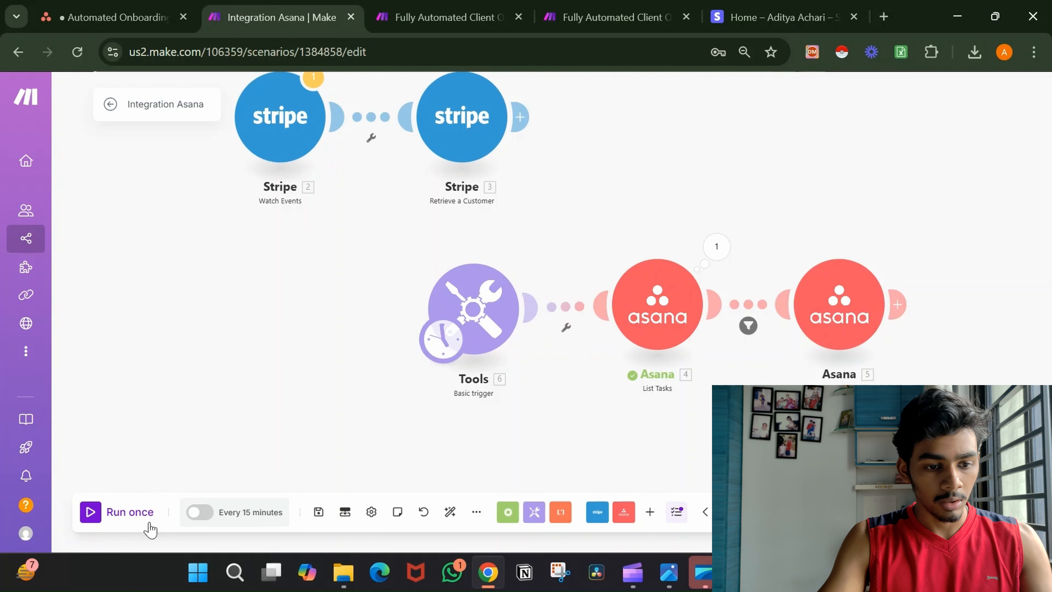
left_click(143, 516)
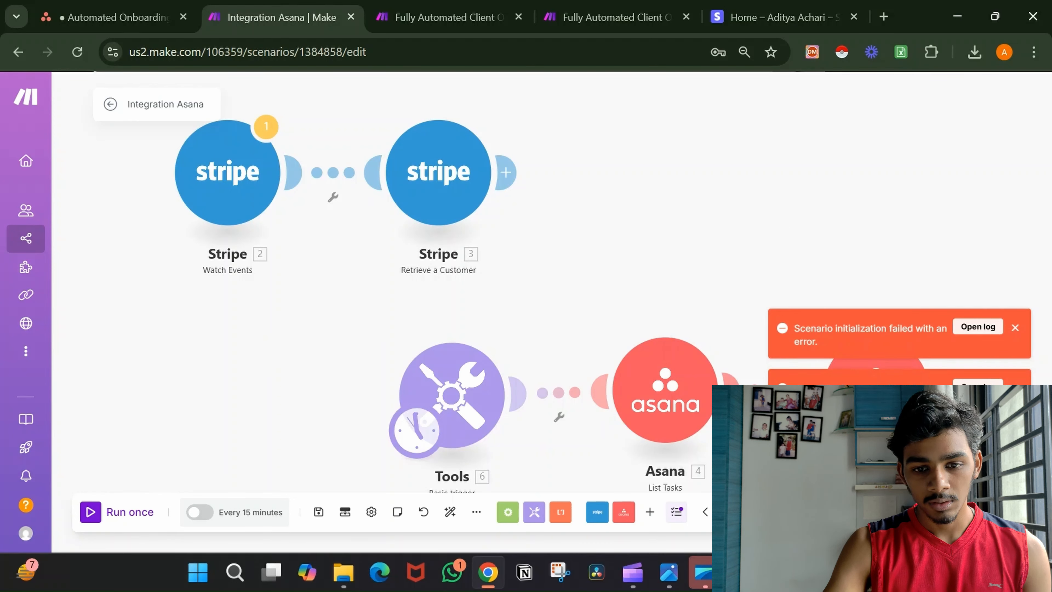
left_click(767, 414)
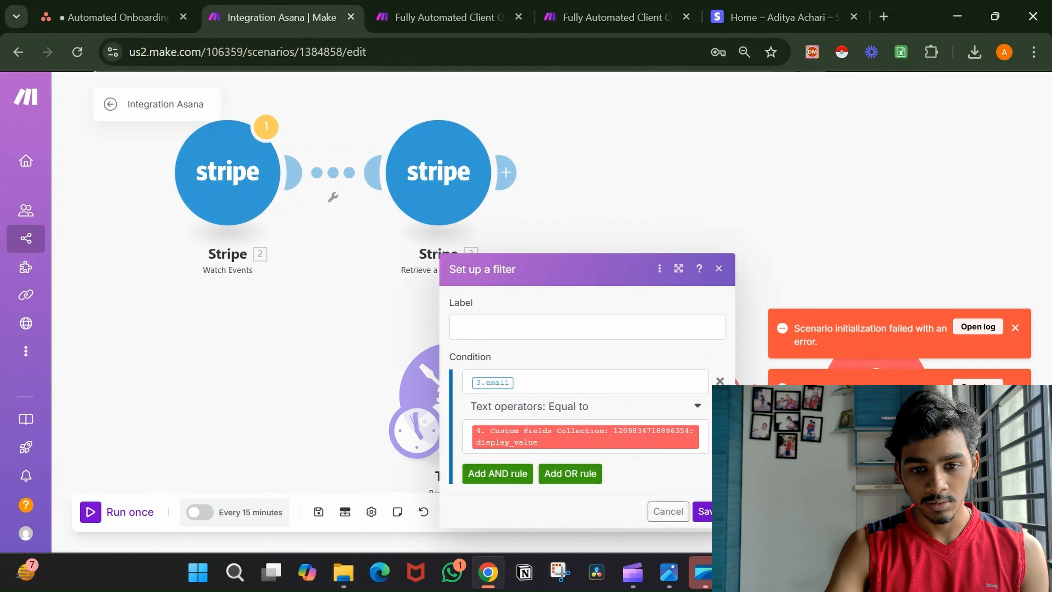
left_click(608, 378)
key("BackSpace")
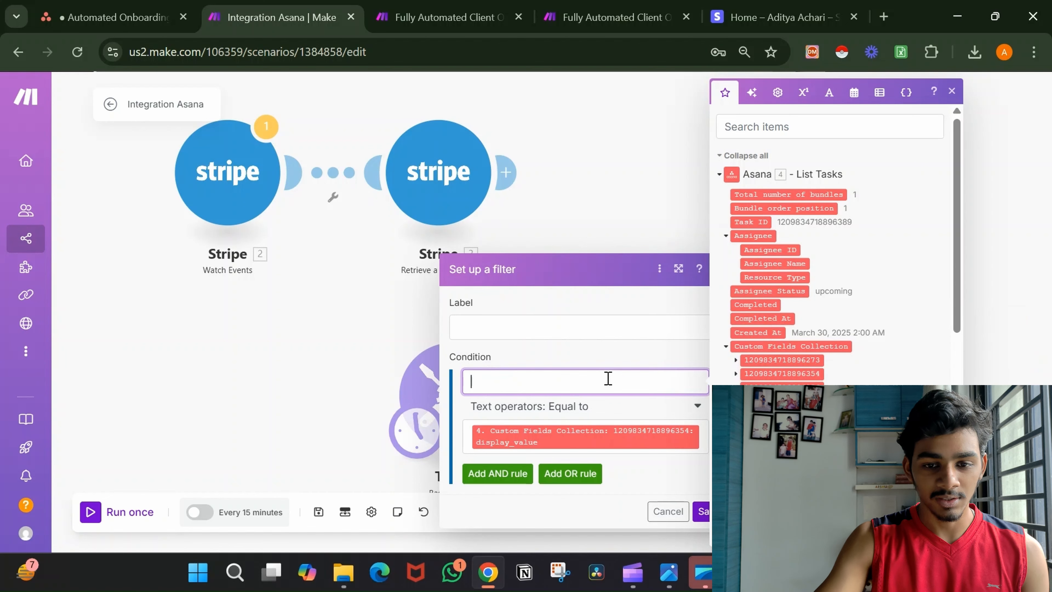
scroll(856, 372, "down", 10)
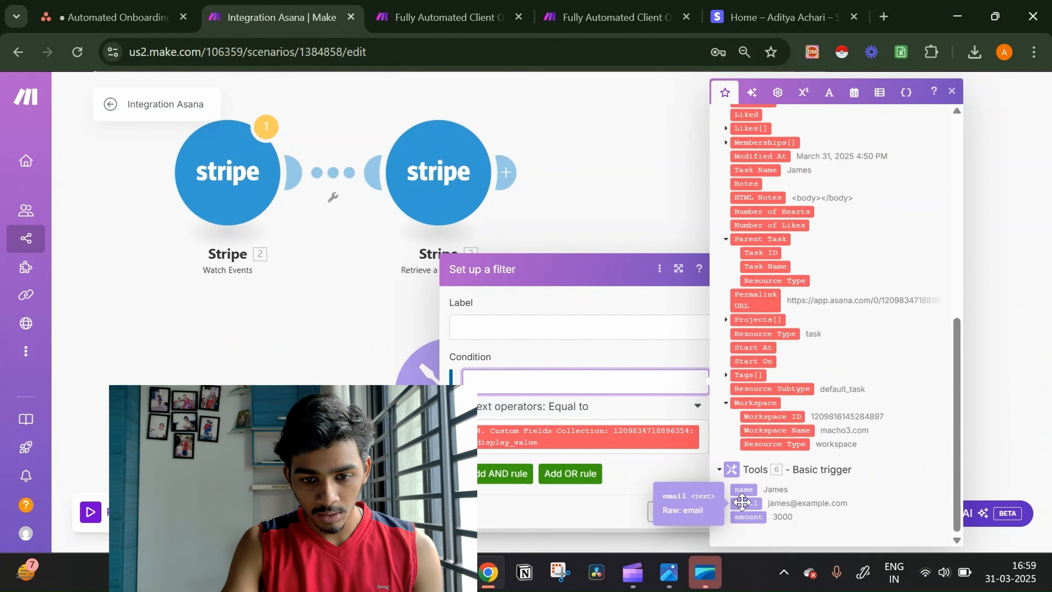
left_click(743, 502)
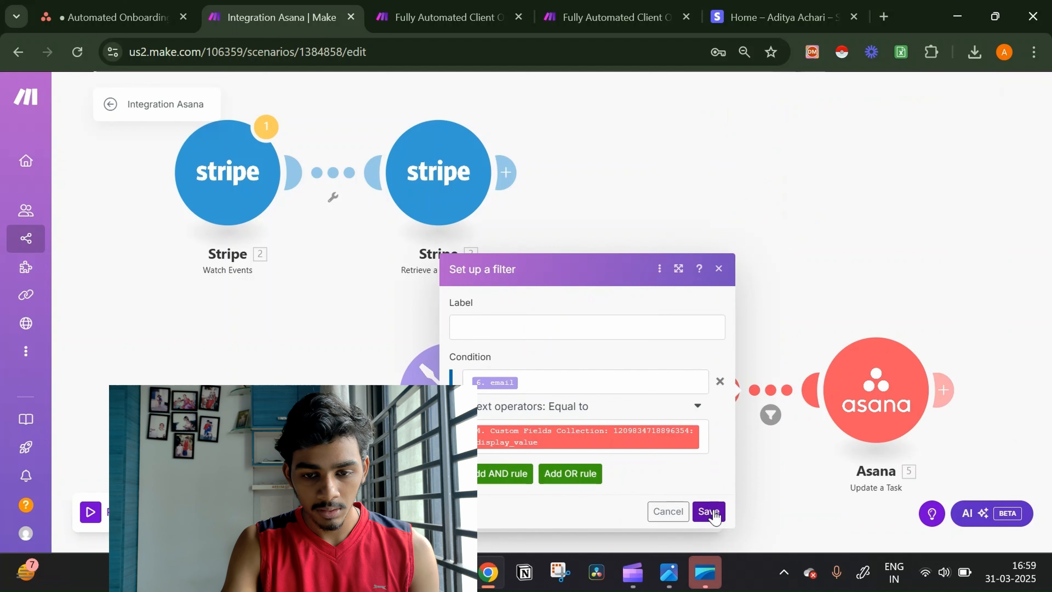
left_click(705, 510)
left_click_drag(741, 313, 723, 174)
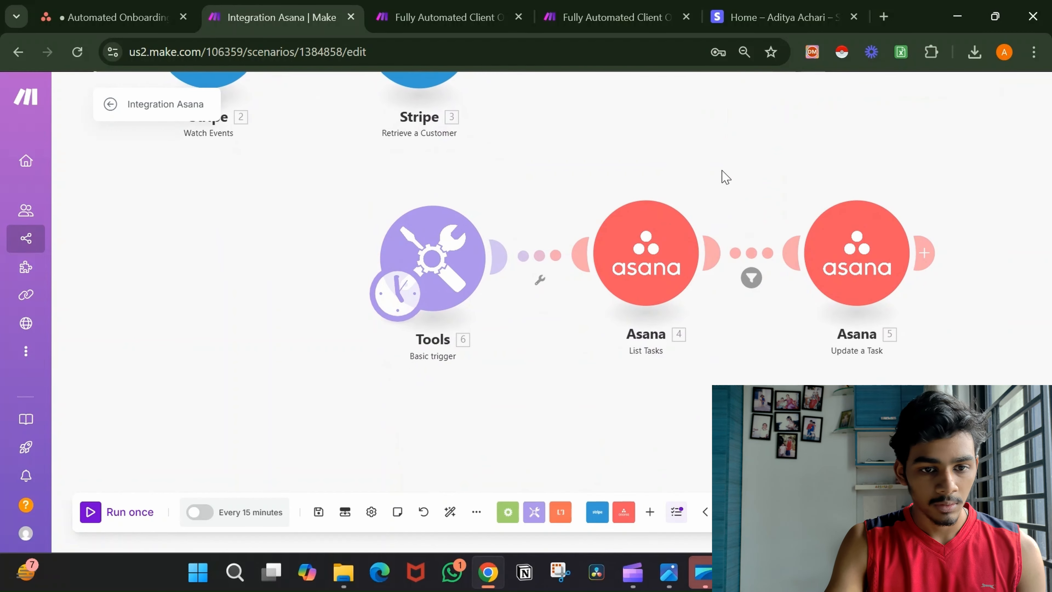
left_click(119, 513)
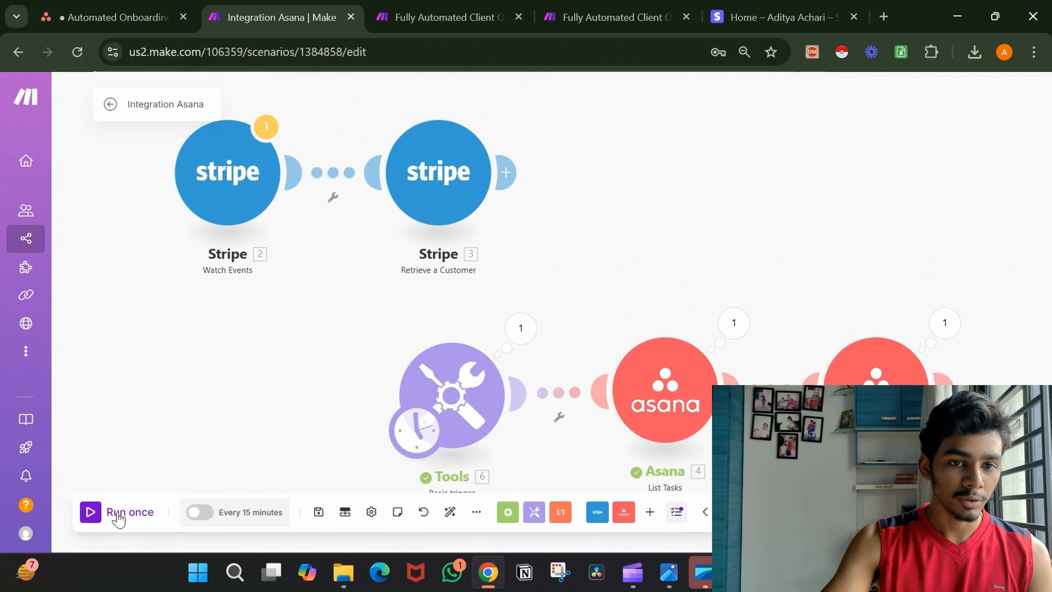
Verify in Asana the Automated Onboarding task is Closed with amount 3,000, then open scenario 1.1.
left_click(157, 12)
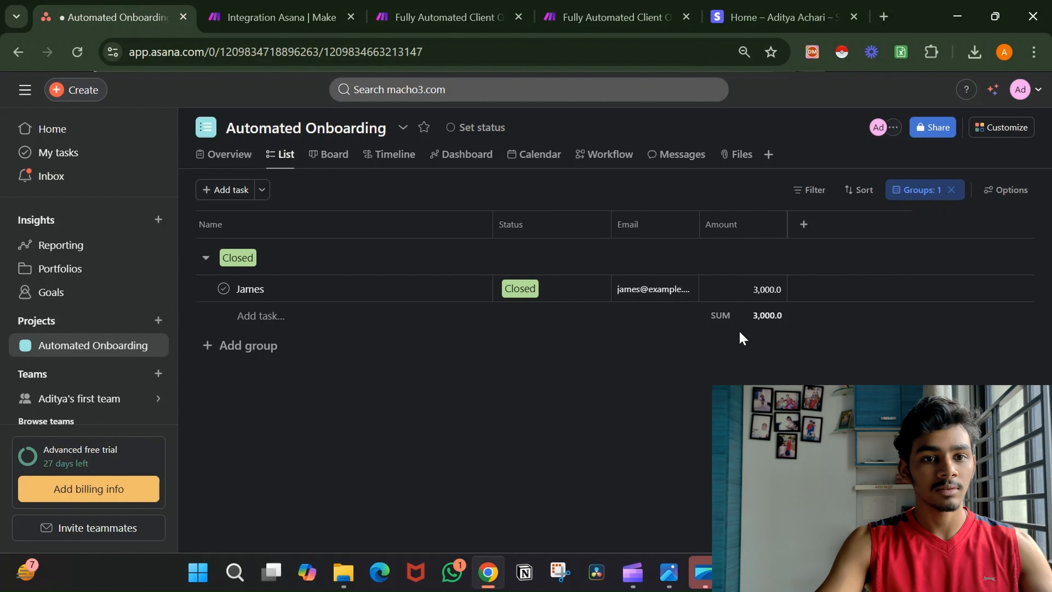
left_click(465, 3)
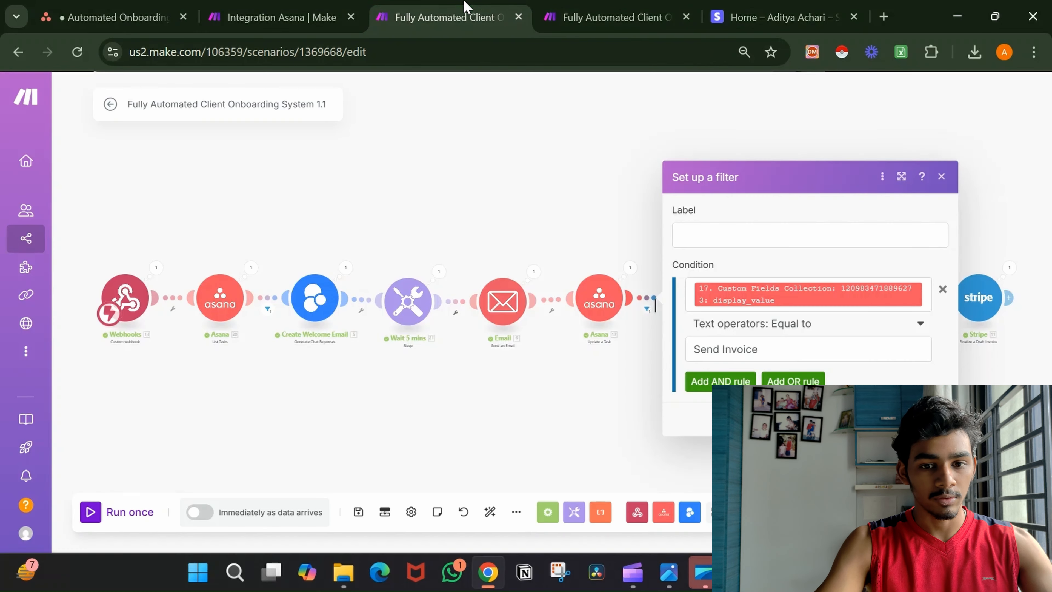
Export scenario 1.1's blueprint as blueprint (3).json (91 KB) and reveal it in Downloads.
left_click(537, 187)
left_click(515, 512)
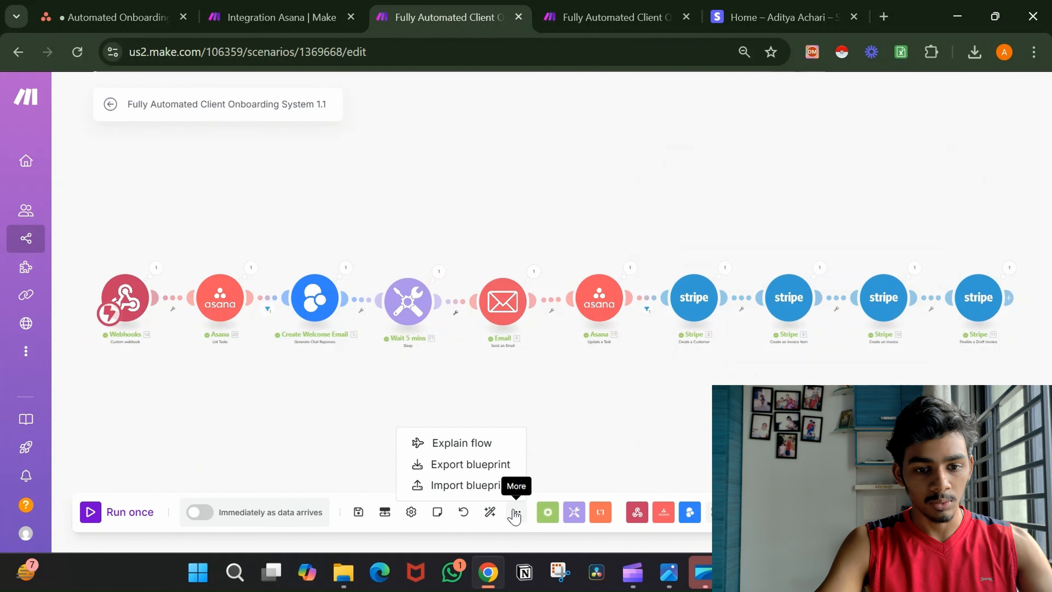
left_click(491, 466)
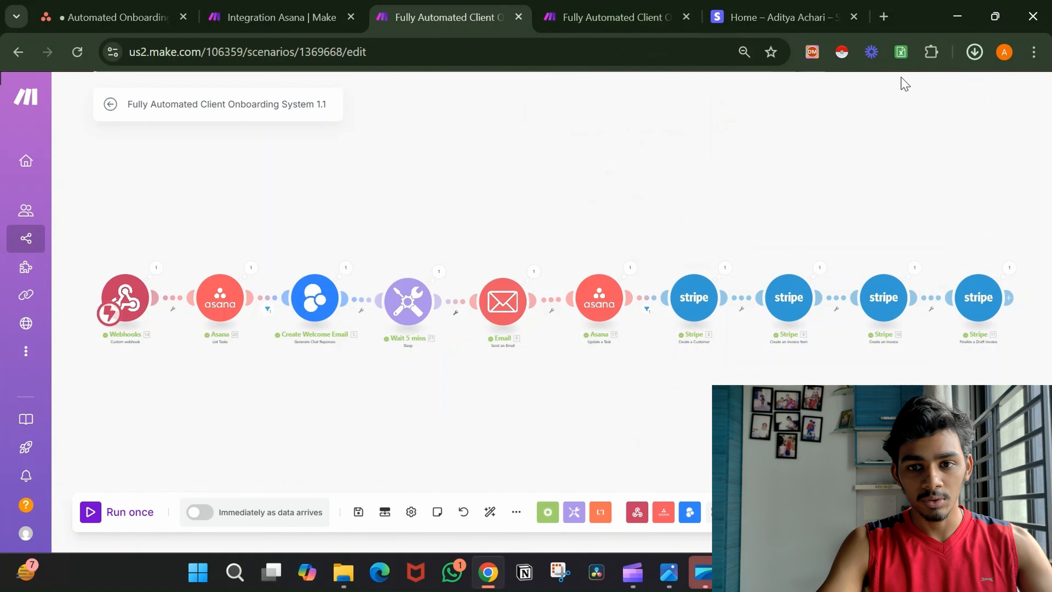
left_click(975, 56)
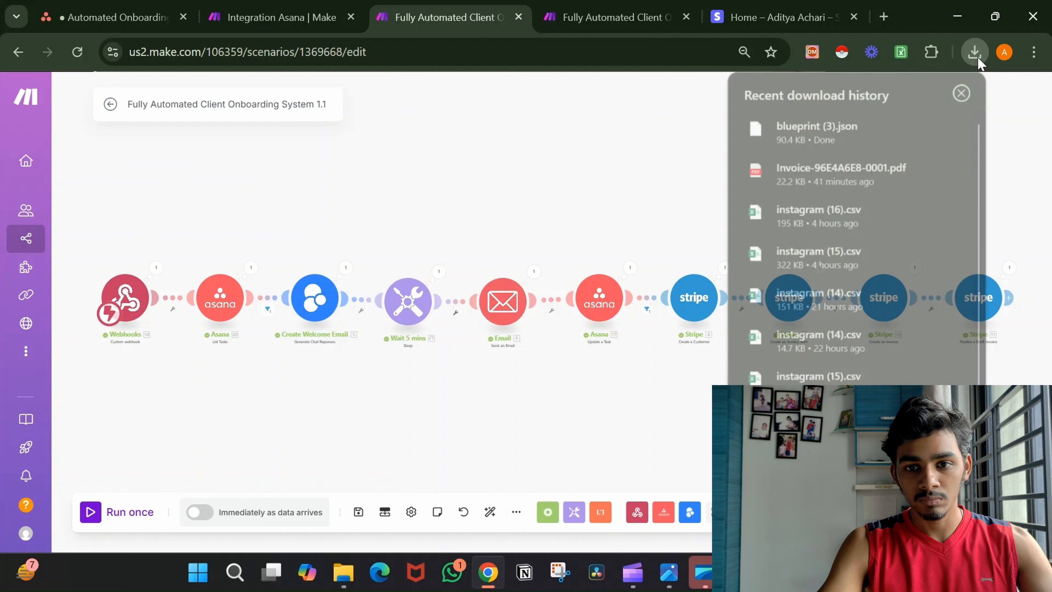
left_click(946, 126)
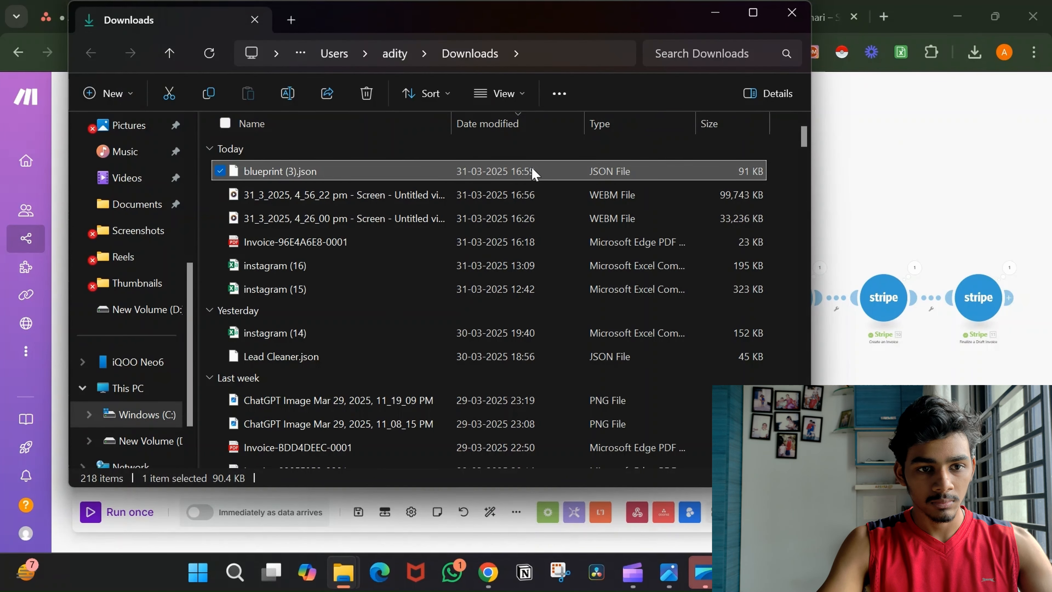
In scenario 1.2, delete the Tools trigger and empty module so Stripe Watch Events starts the flow.
left_click(713, 25)
left_click(554, 23)
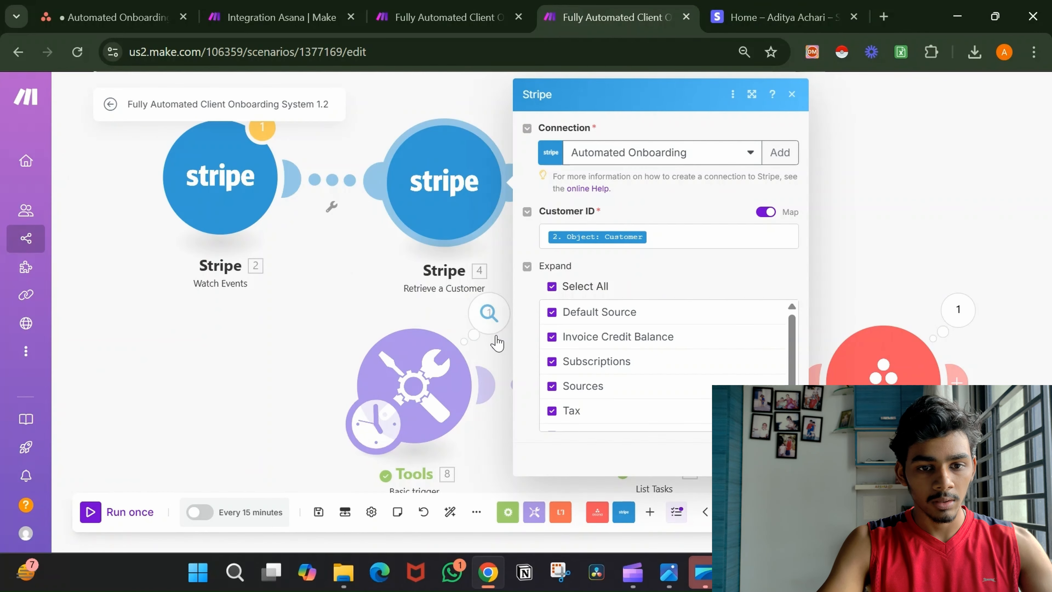
left_click(378, 293)
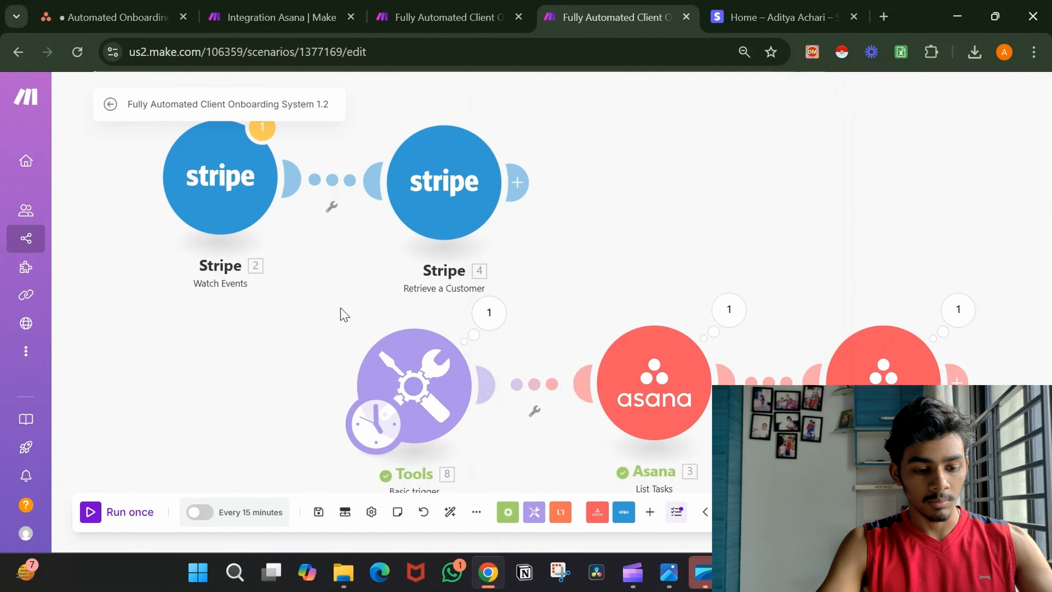
left_click_drag(340, 313, 501, 451)
key("Delete")
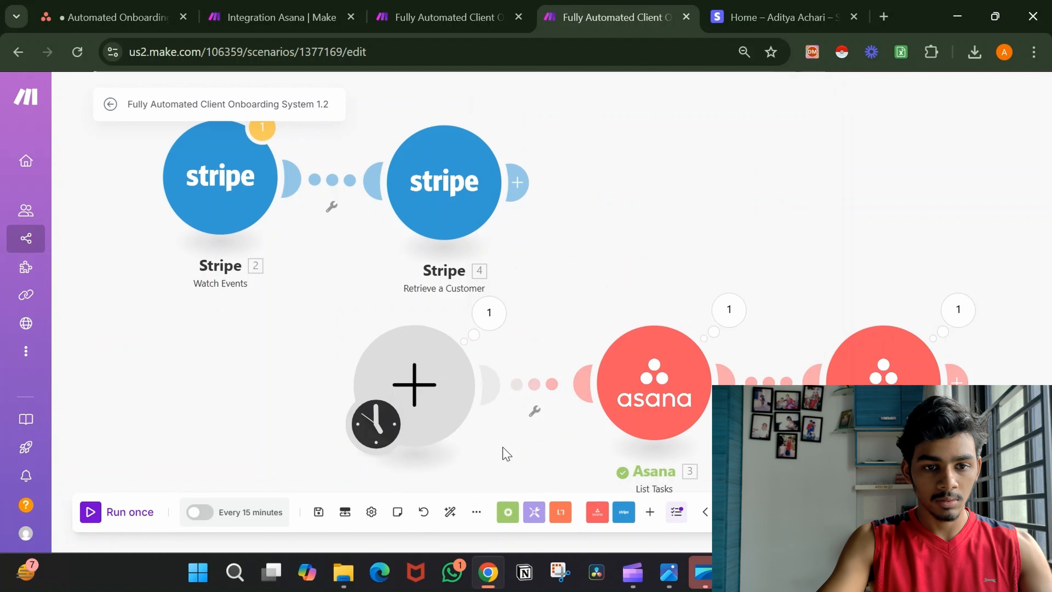
left_click_drag(375, 423, 239, 245)
right_click(429, 412)
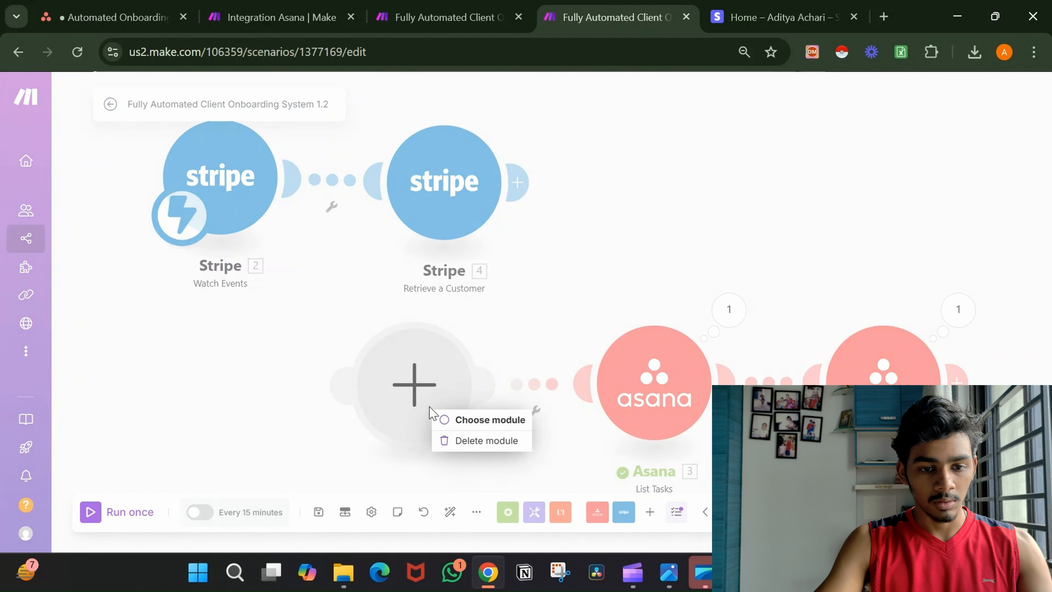
left_click(472, 443)
Move the Stripe modules beside Asana, auto-align everything into one row, and export the blueprint.
left_click_drag(125, 140, 533, 221)
left_click_drag(463, 181, 586, 398)
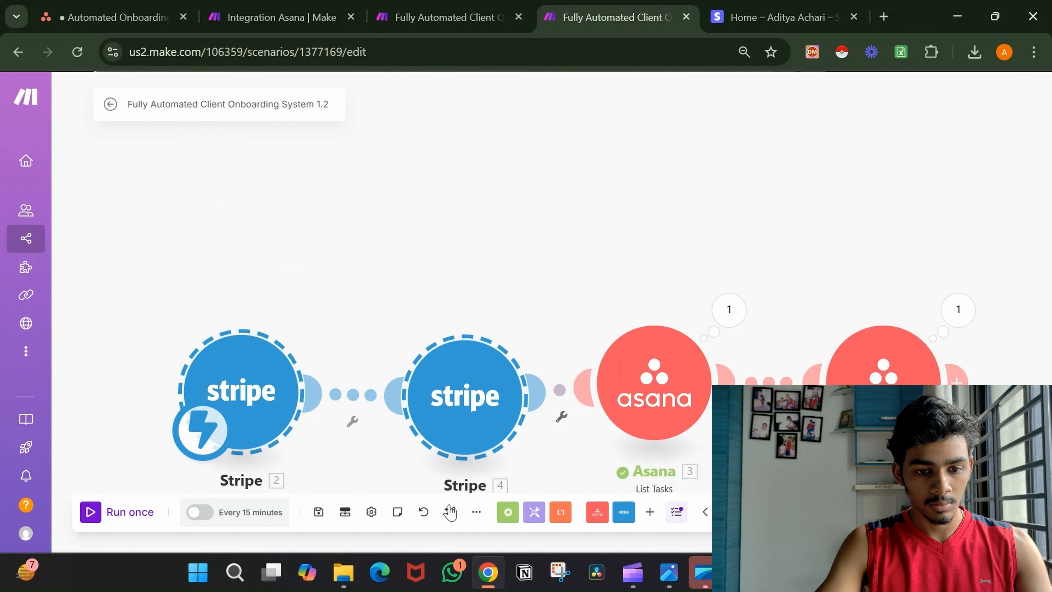
left_click(454, 519)
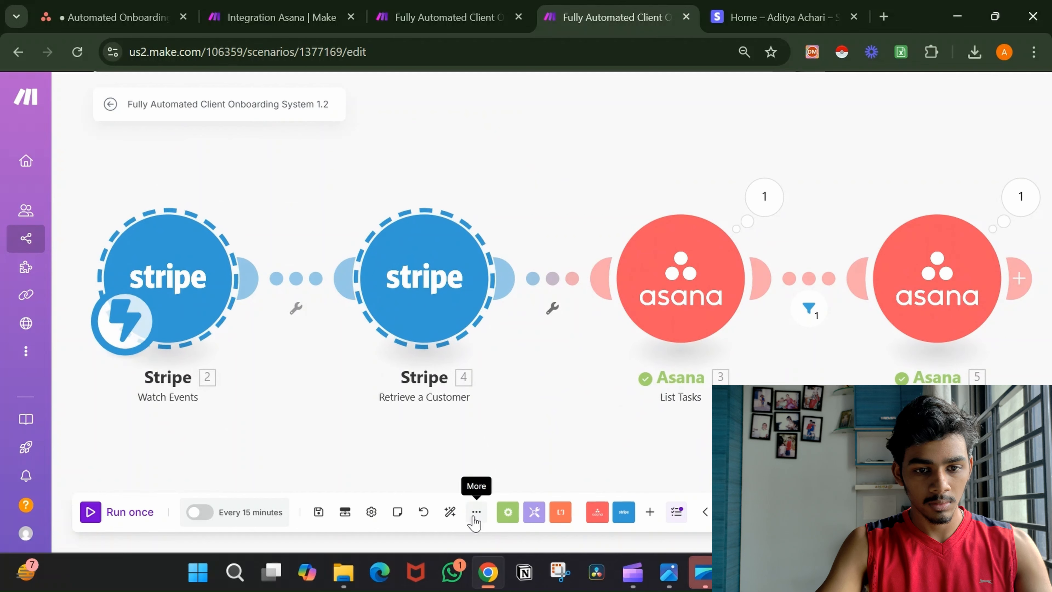
left_click(475, 518)
left_click(461, 465)
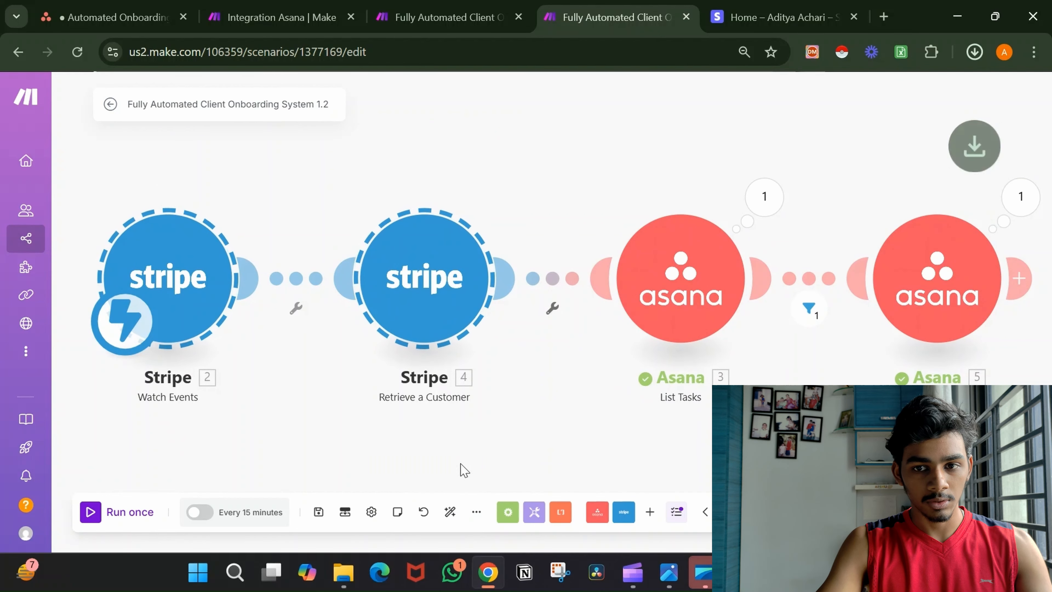